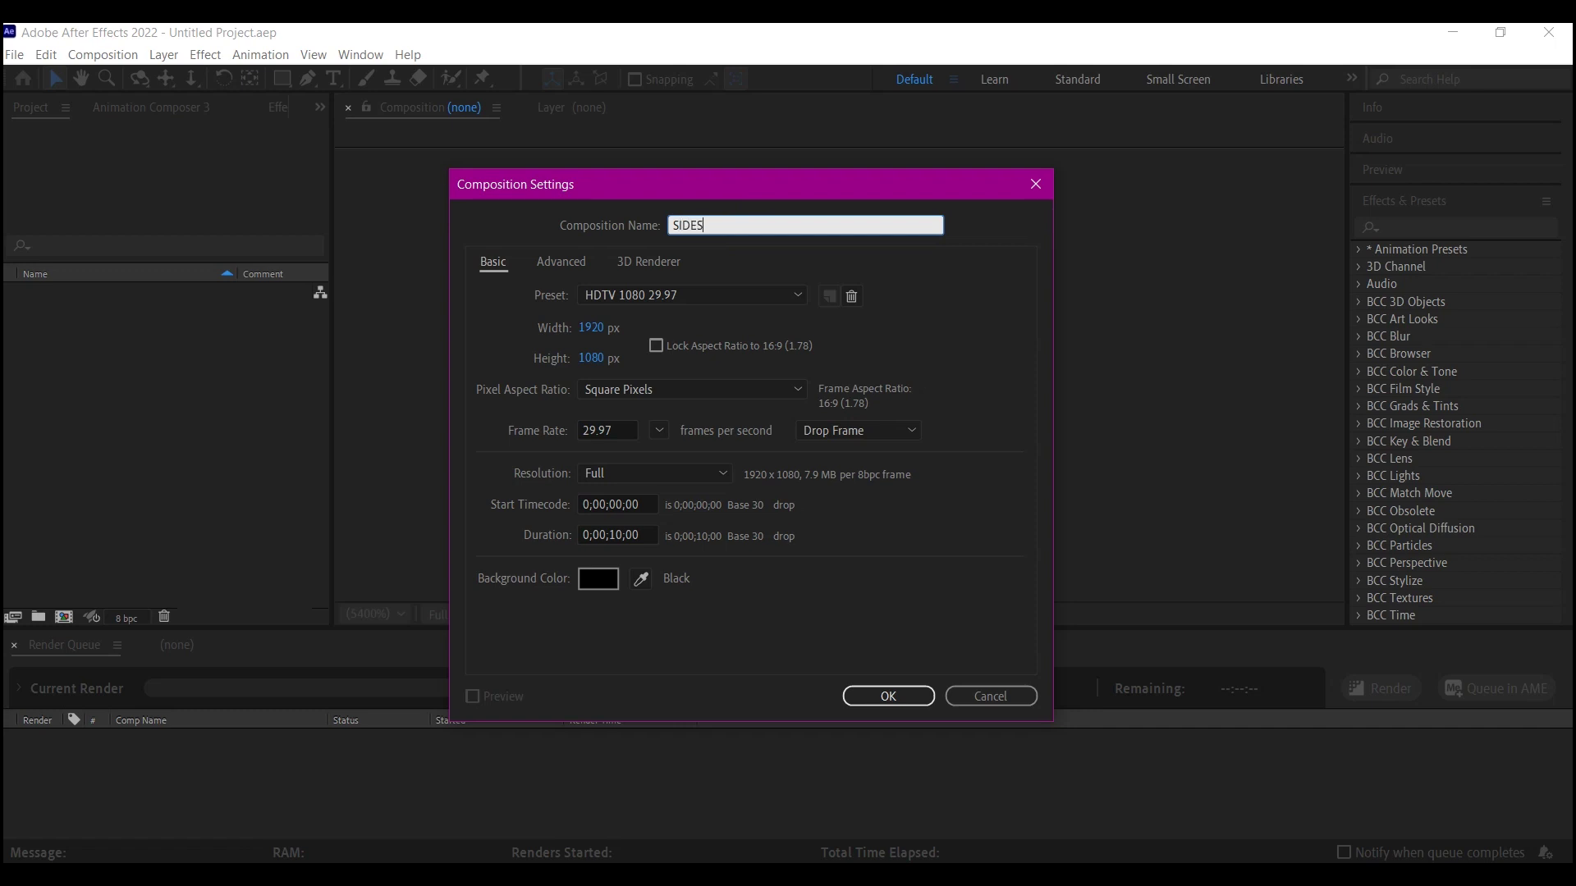
Name the new composition SIDES, set width and height to 600 px, and create it.
text(SIDES)
click(591, 328)
text(600)
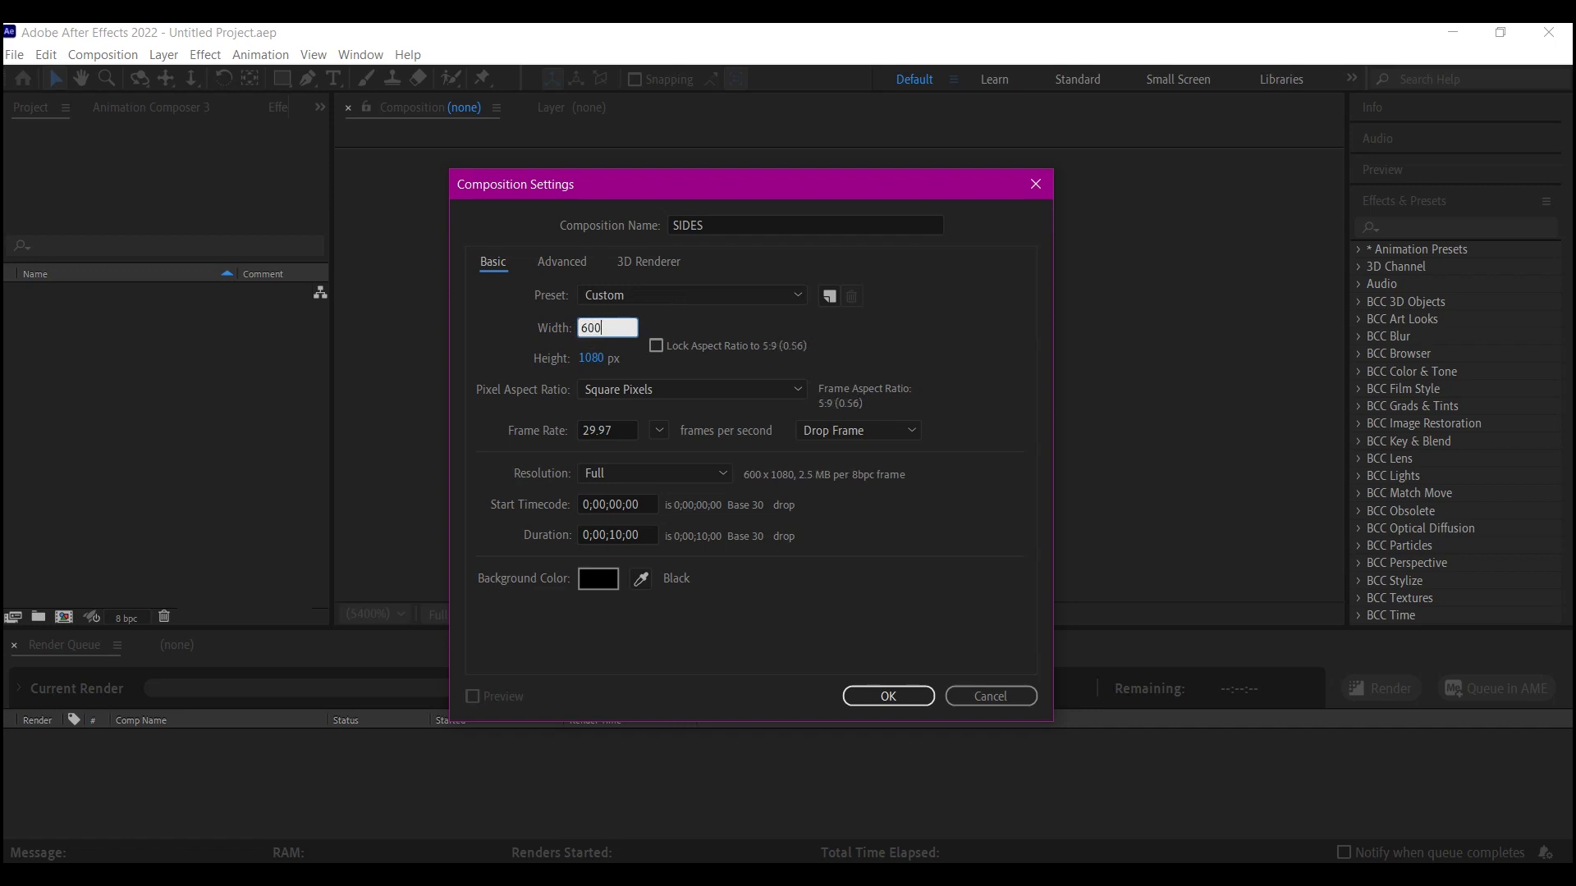
click(592, 355)
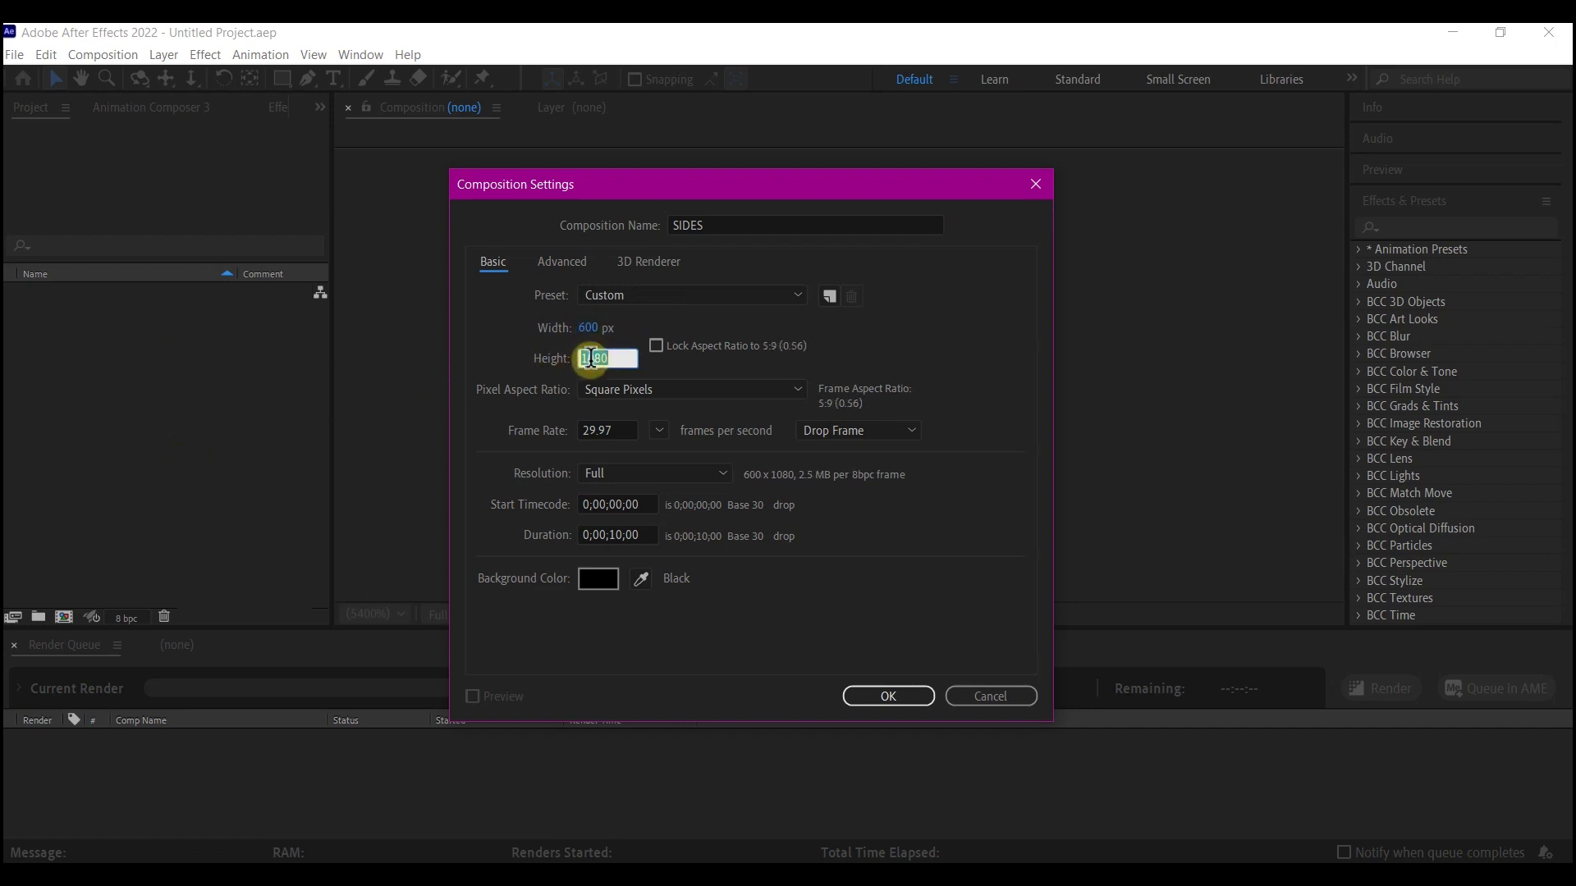
text(600)
key(Return)
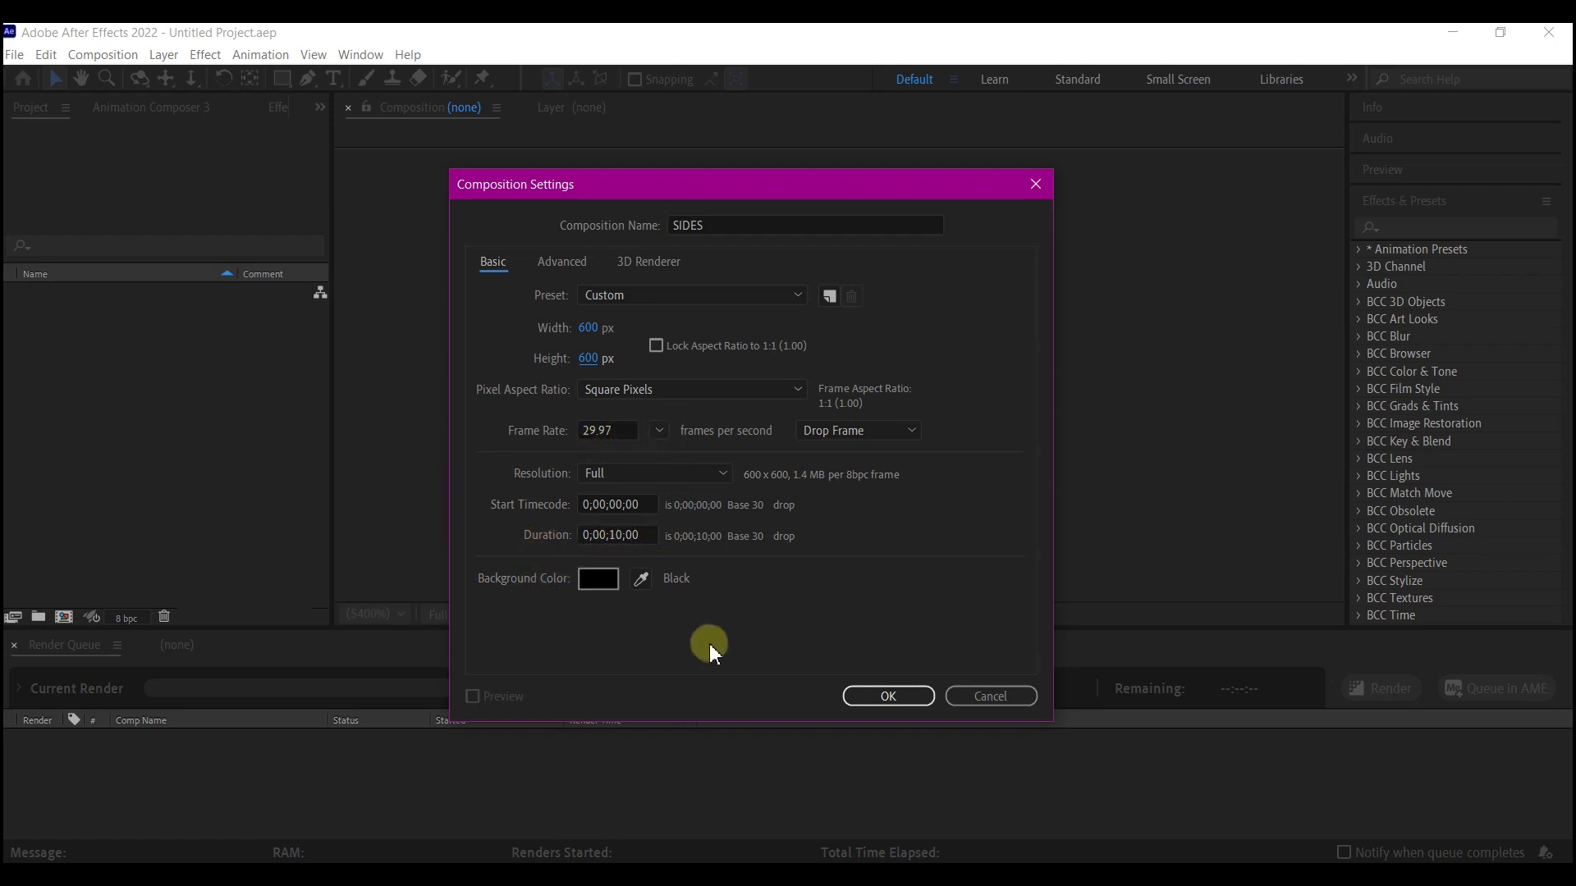
click(906, 694)
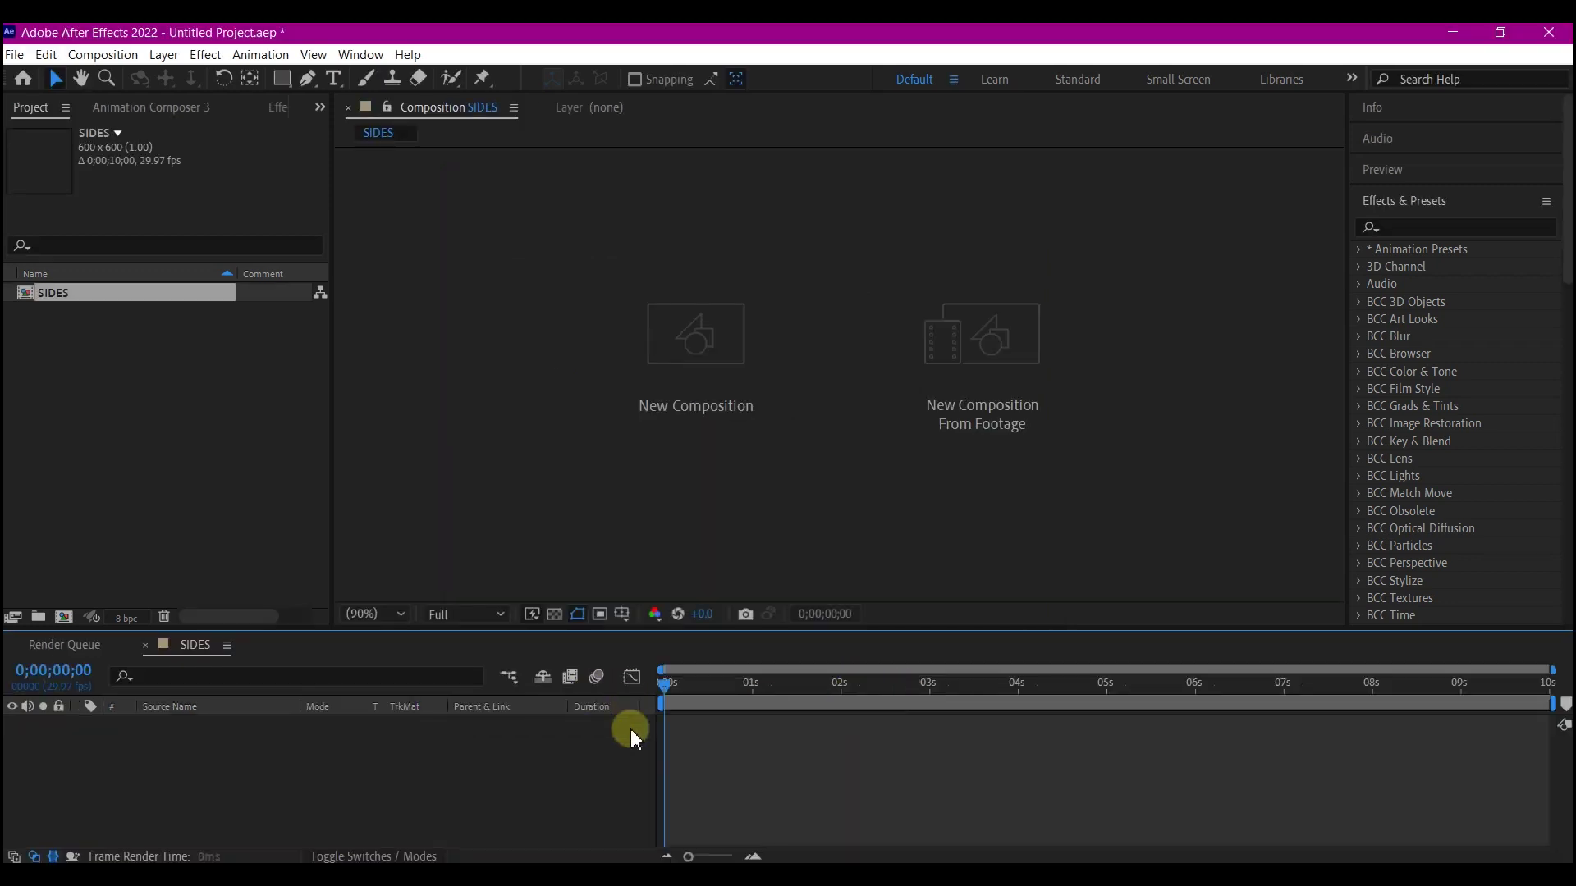
Add a white 600 × 600 solid layer, White Solid 1, to the SIDES composition.
right_click(624, 740)
mouse_move(664, 531)
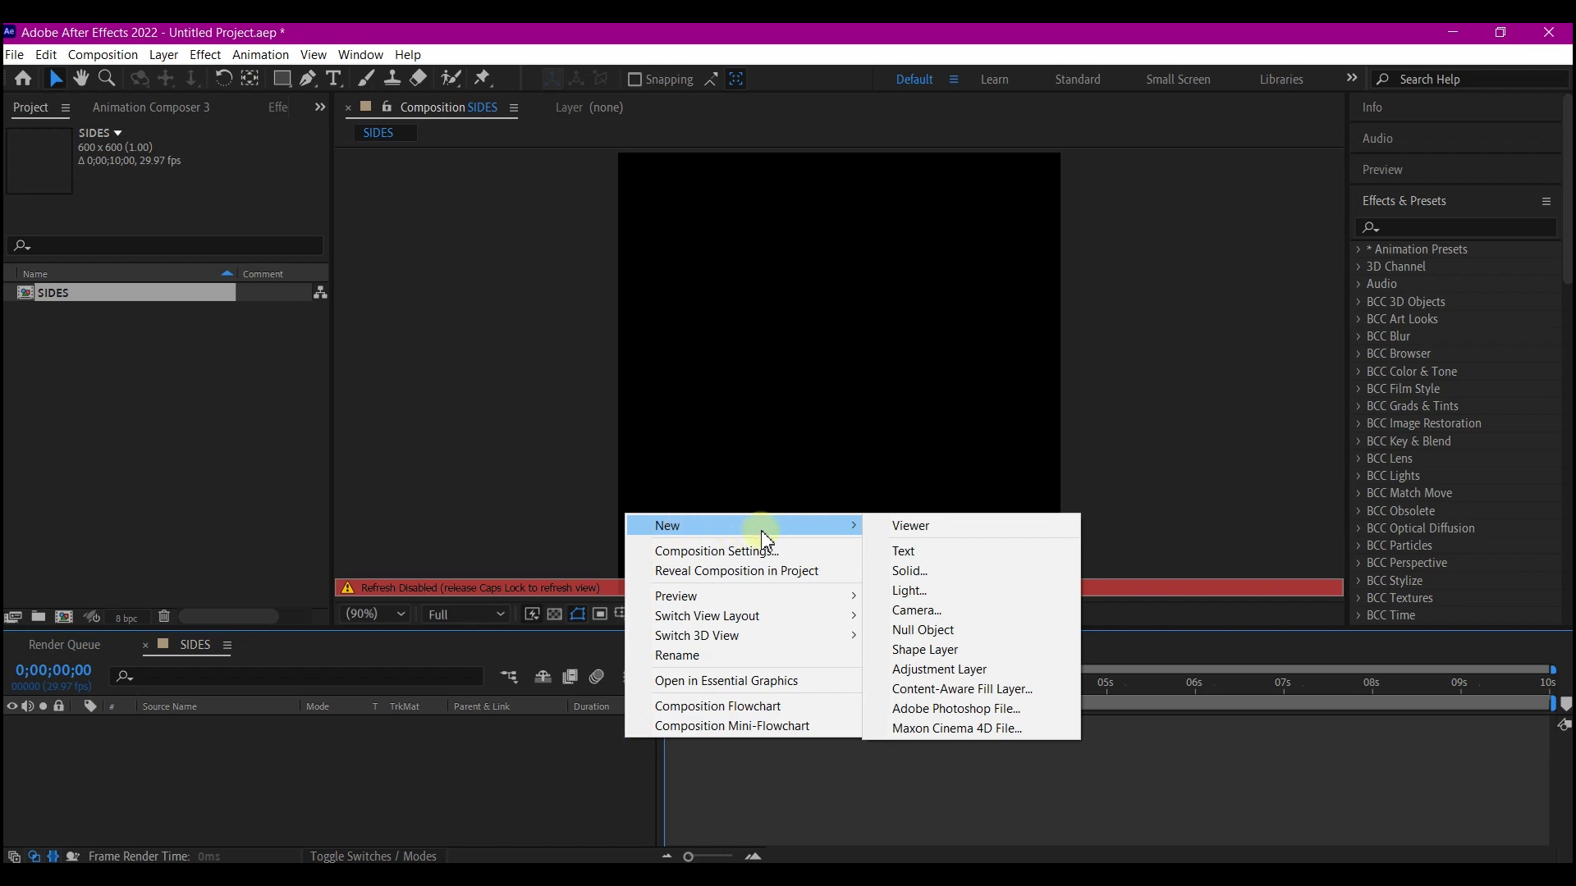
click(907, 570)
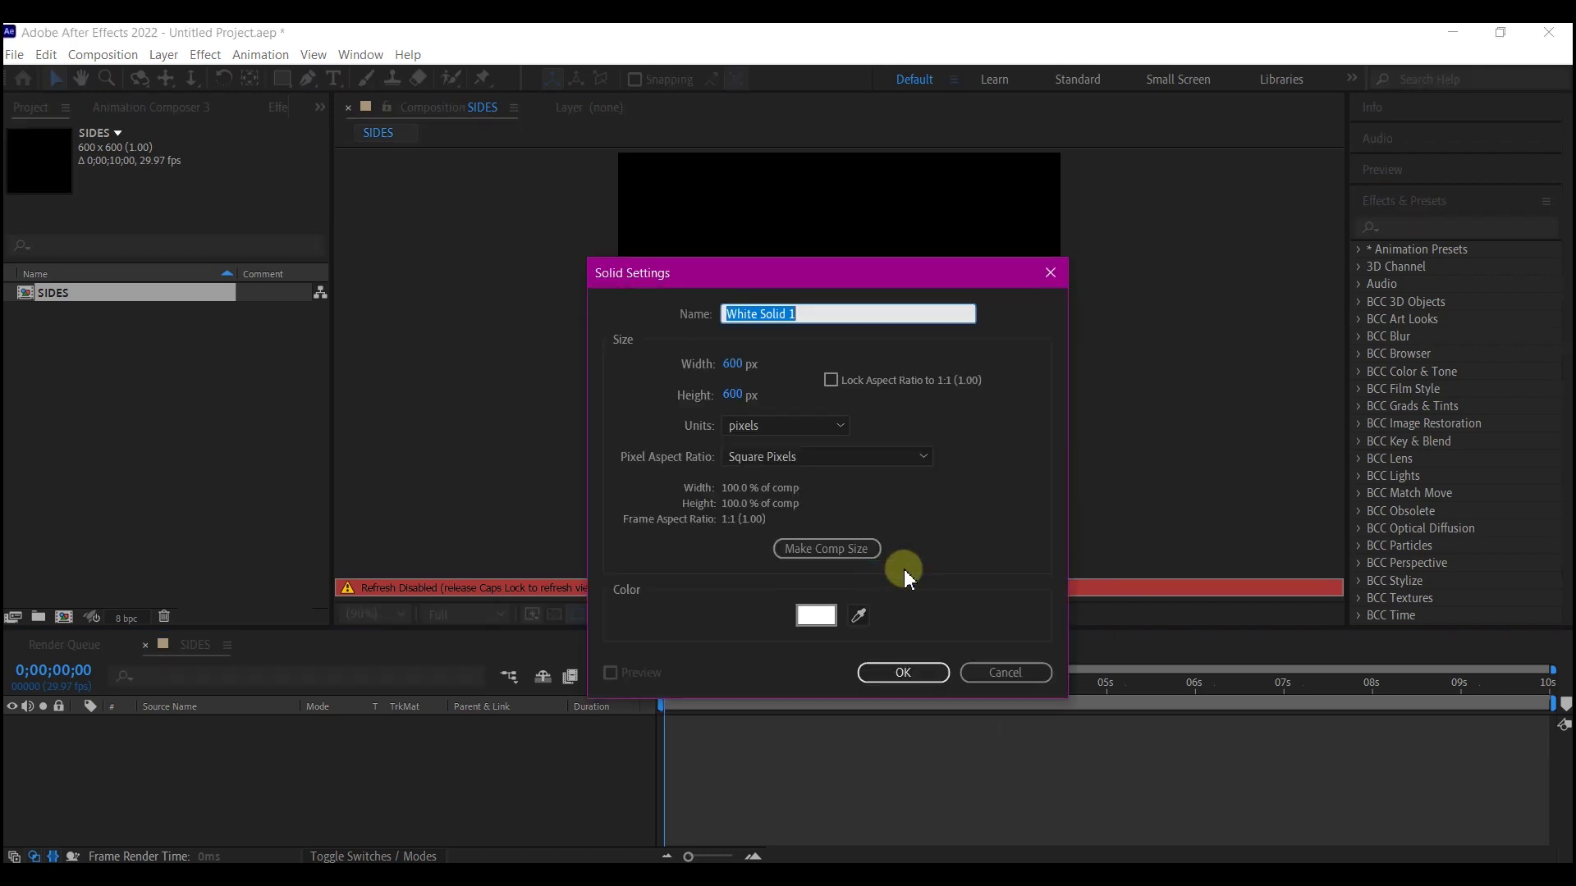
click(816, 617)
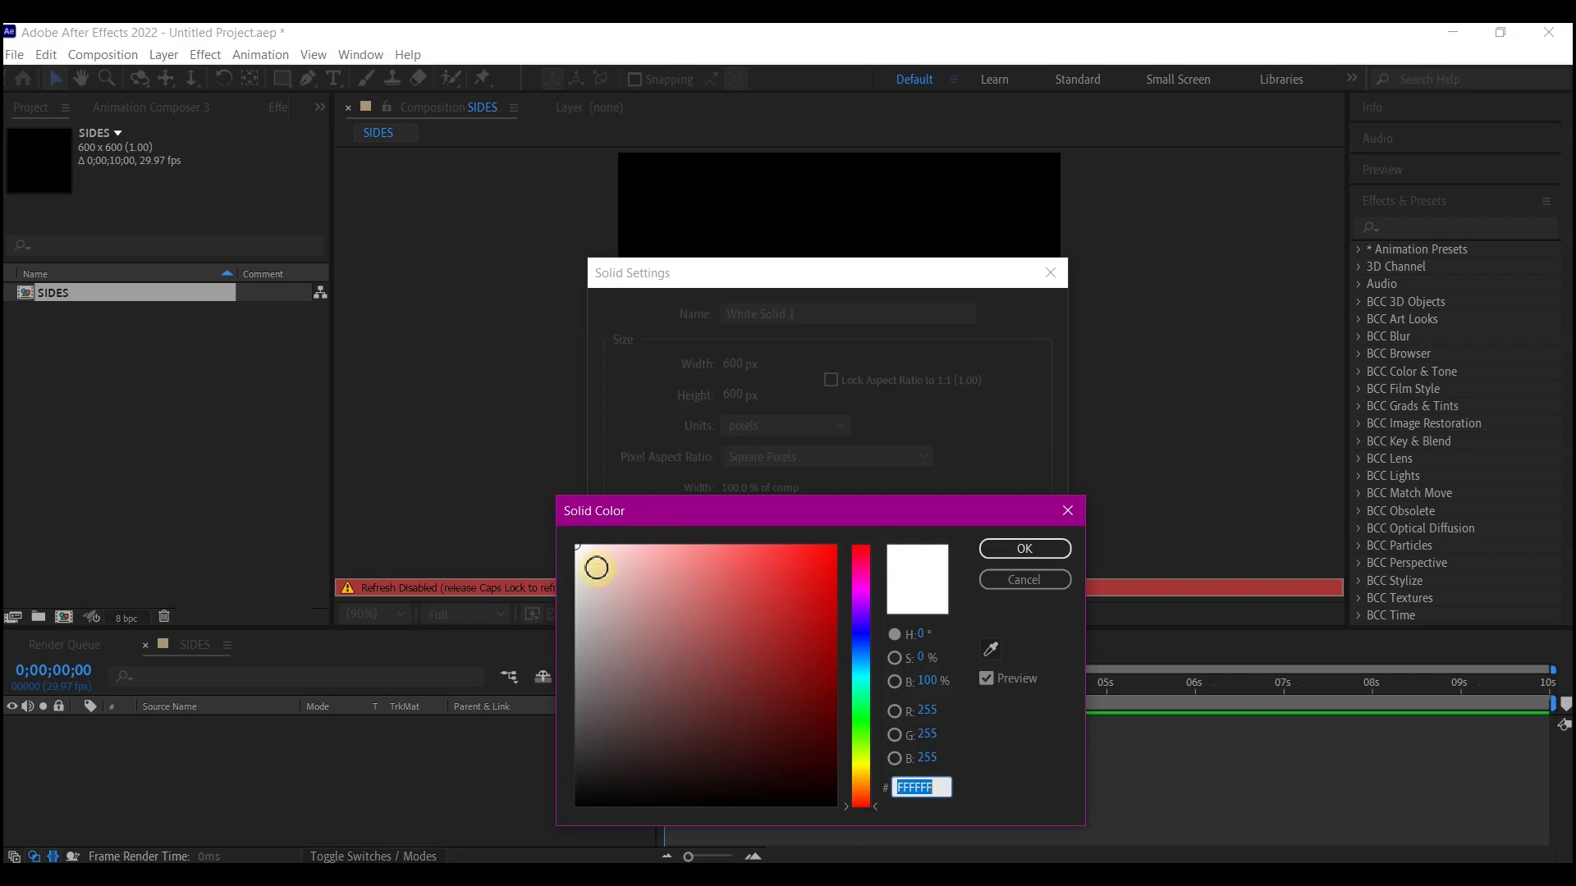
drag(596, 566, 572, 548)
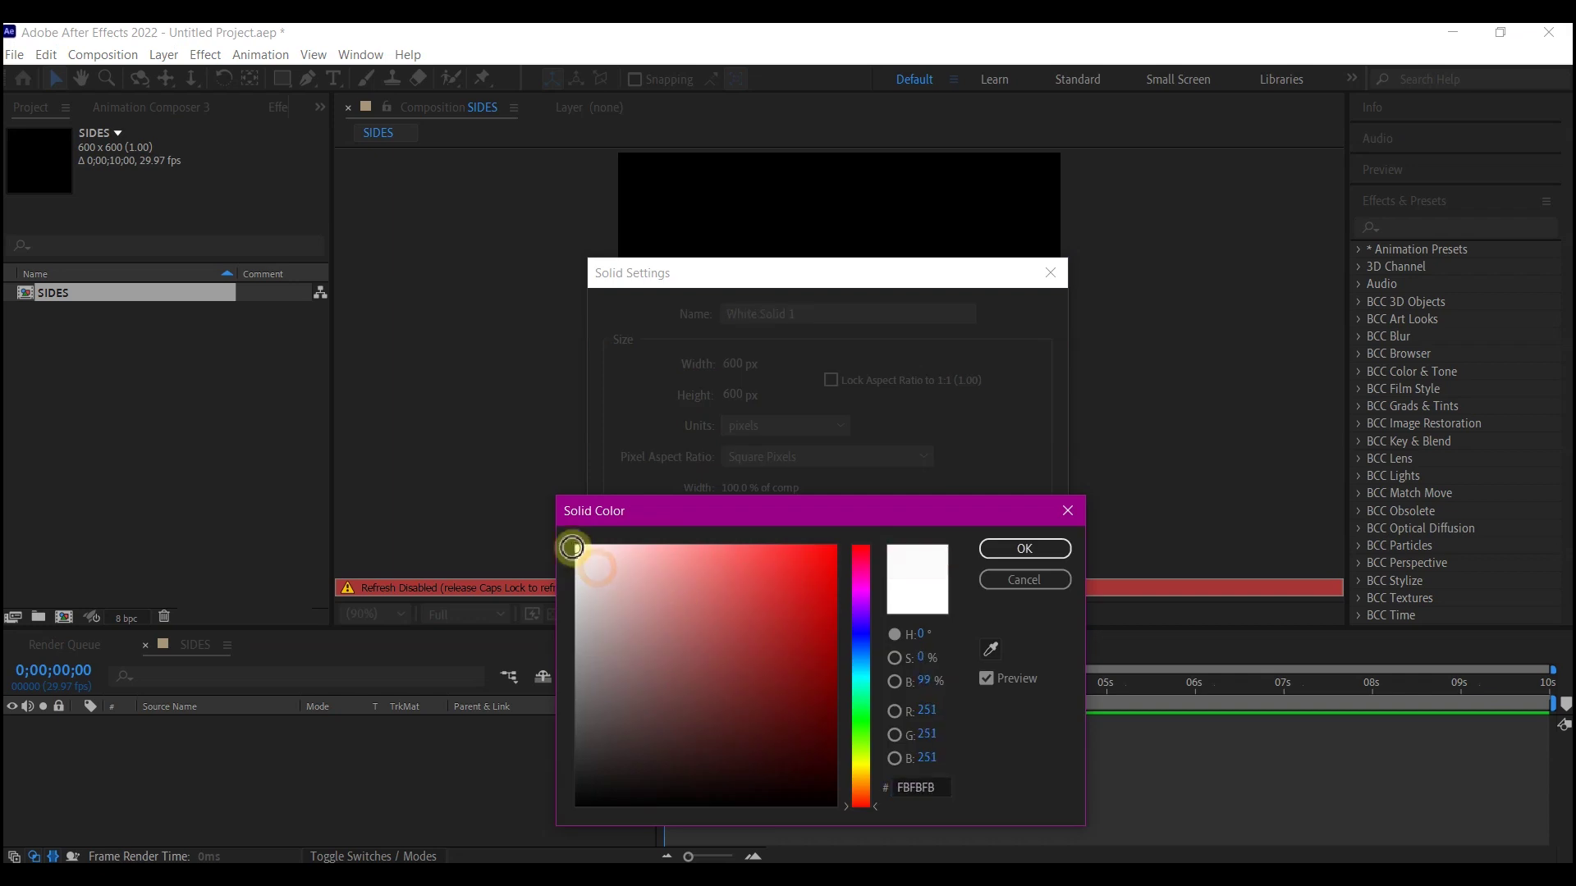
click(1014, 552)
click(902, 673)
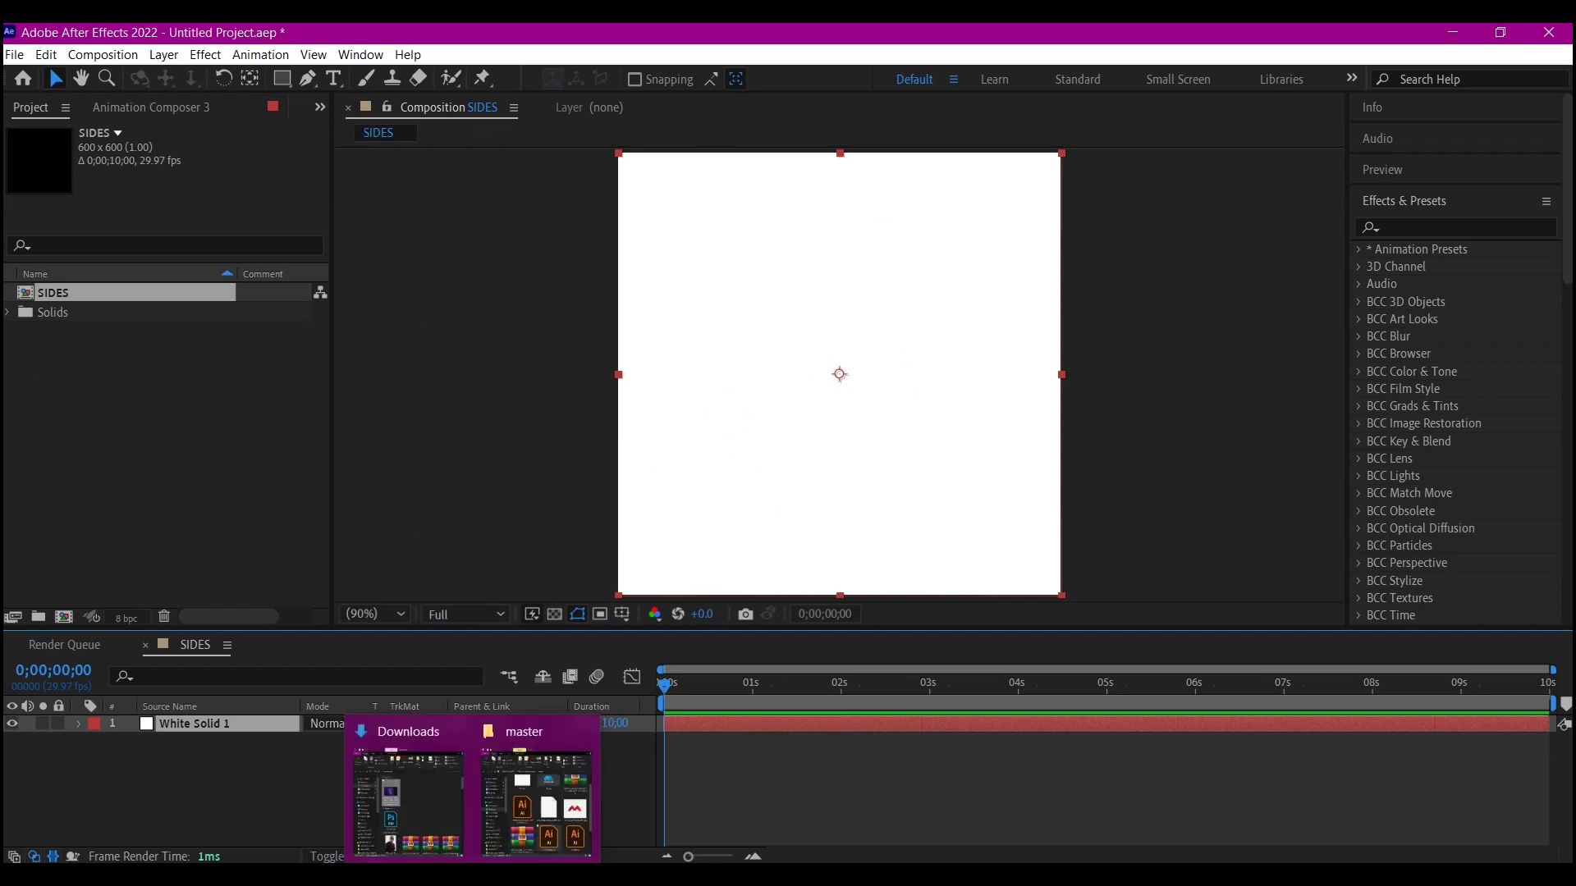
Drag group of logo.ai from the master folder into the Project panel, importing it as Footage.
click(542, 812)
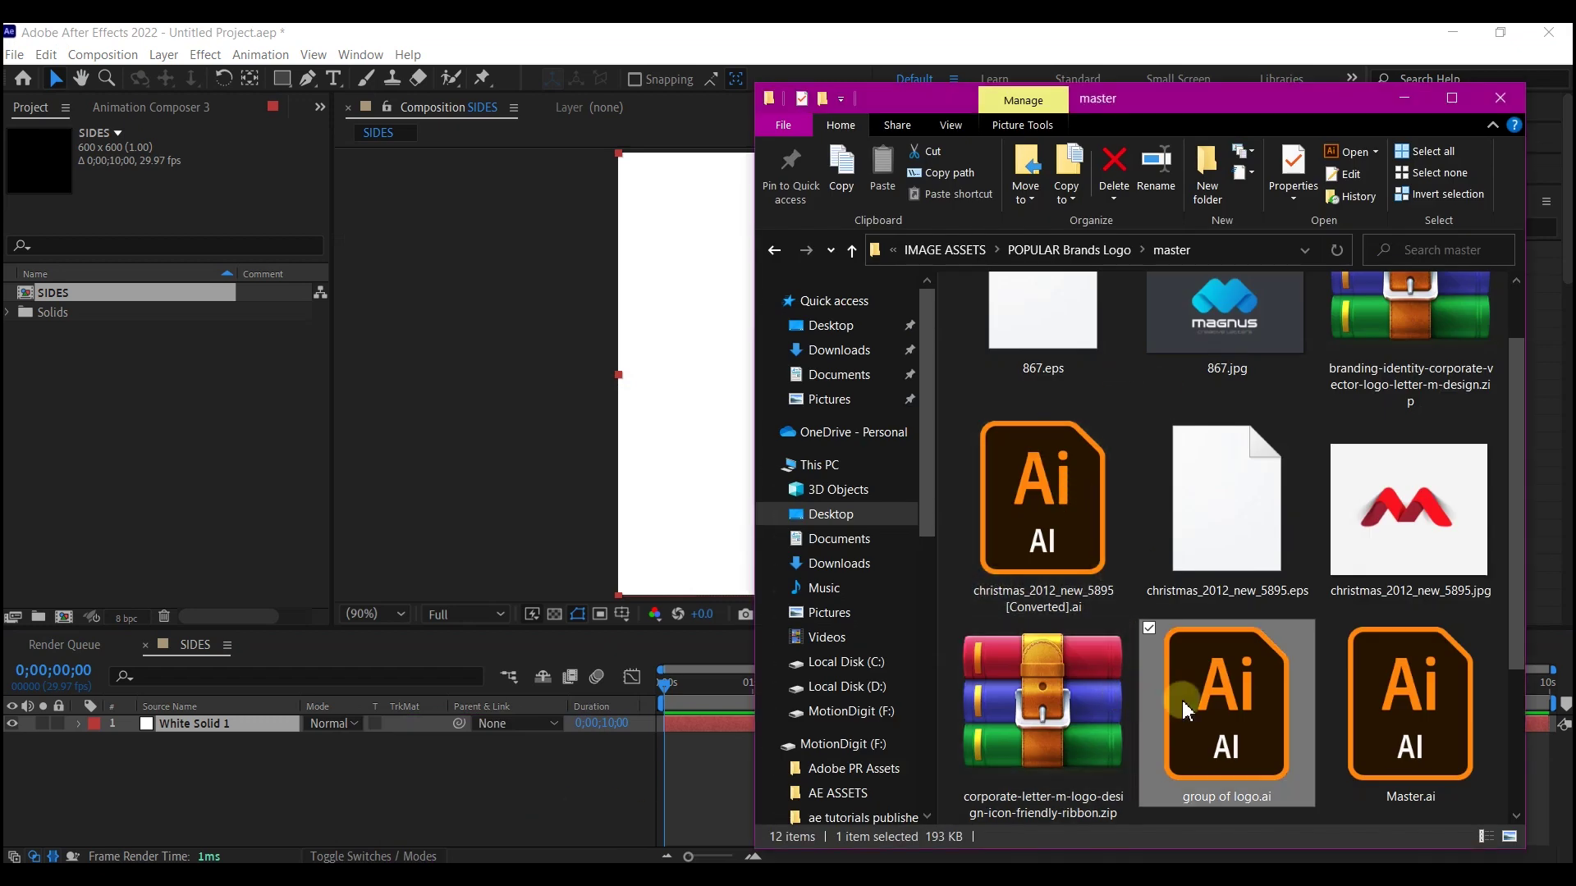
drag(1218, 720, 131, 412)
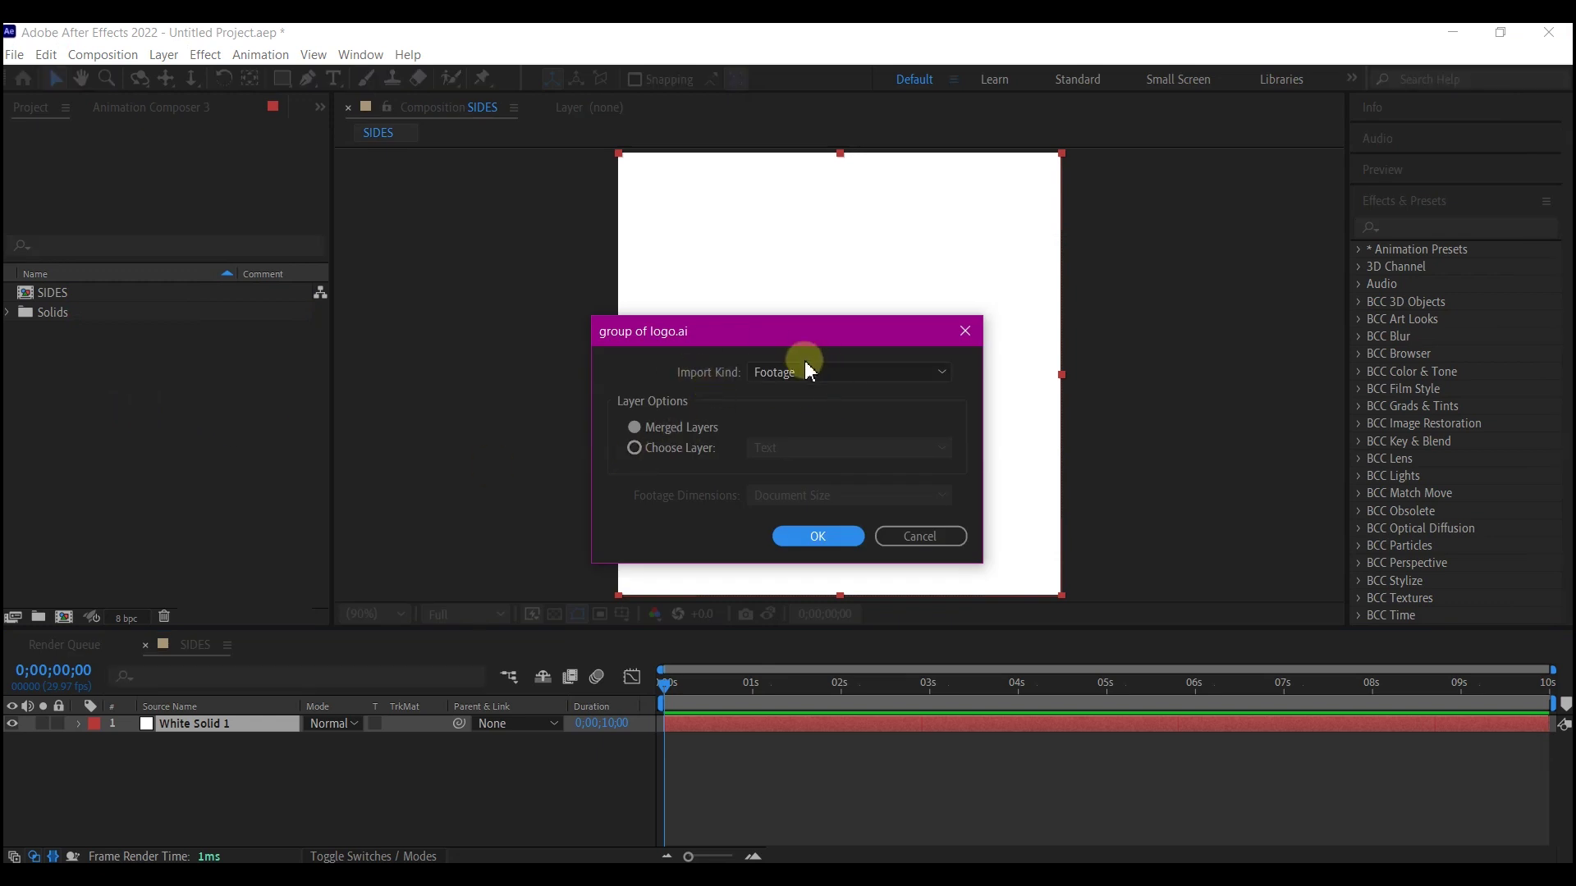
click(802, 373)
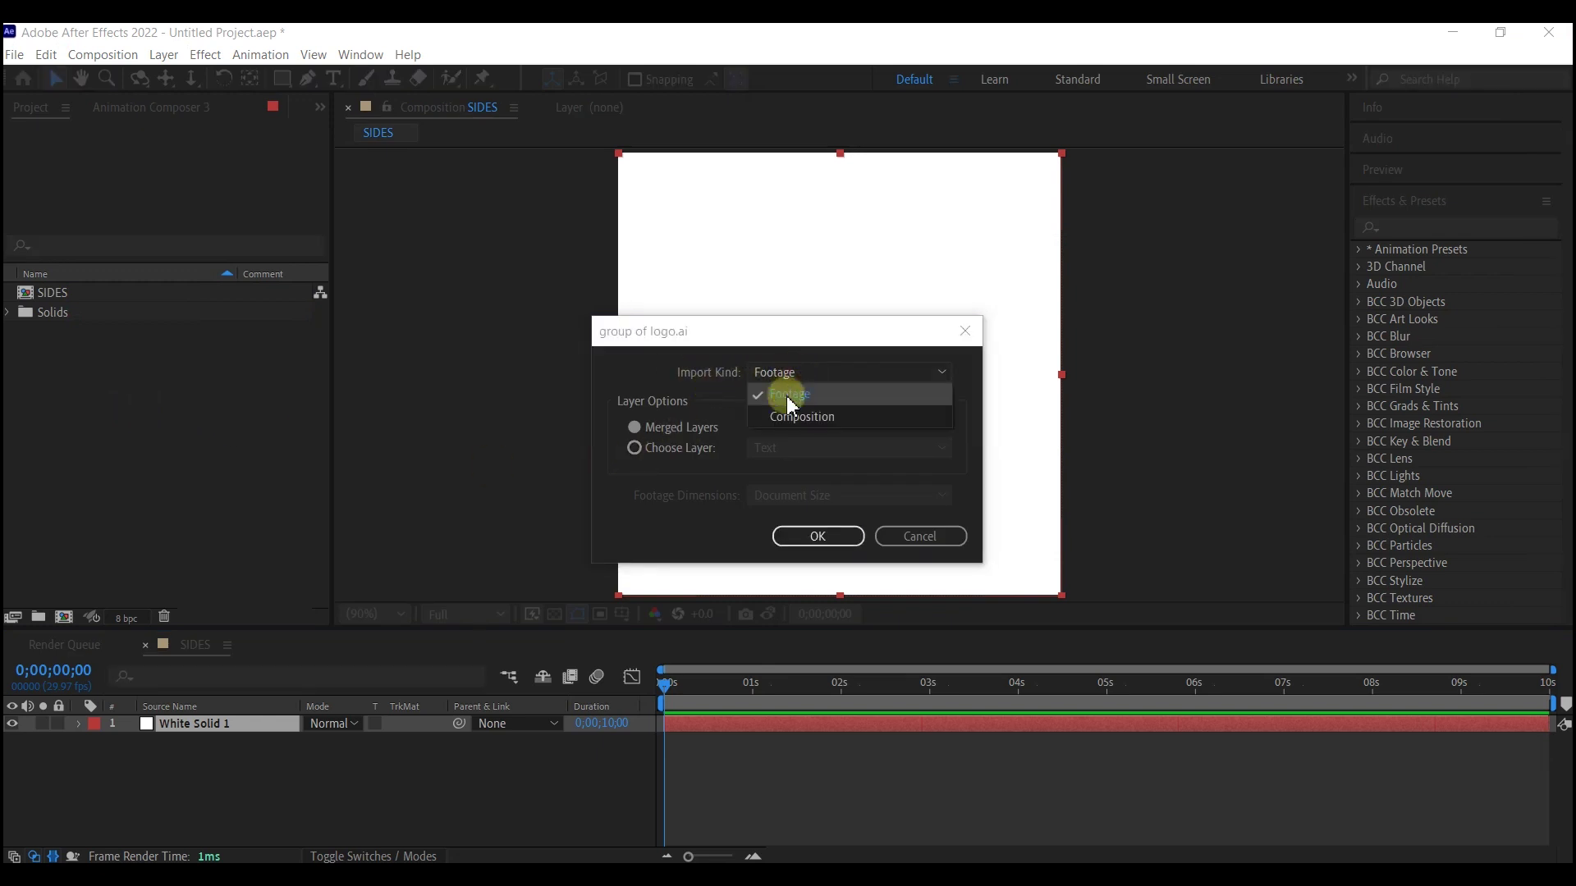
click(783, 395)
click(817, 542)
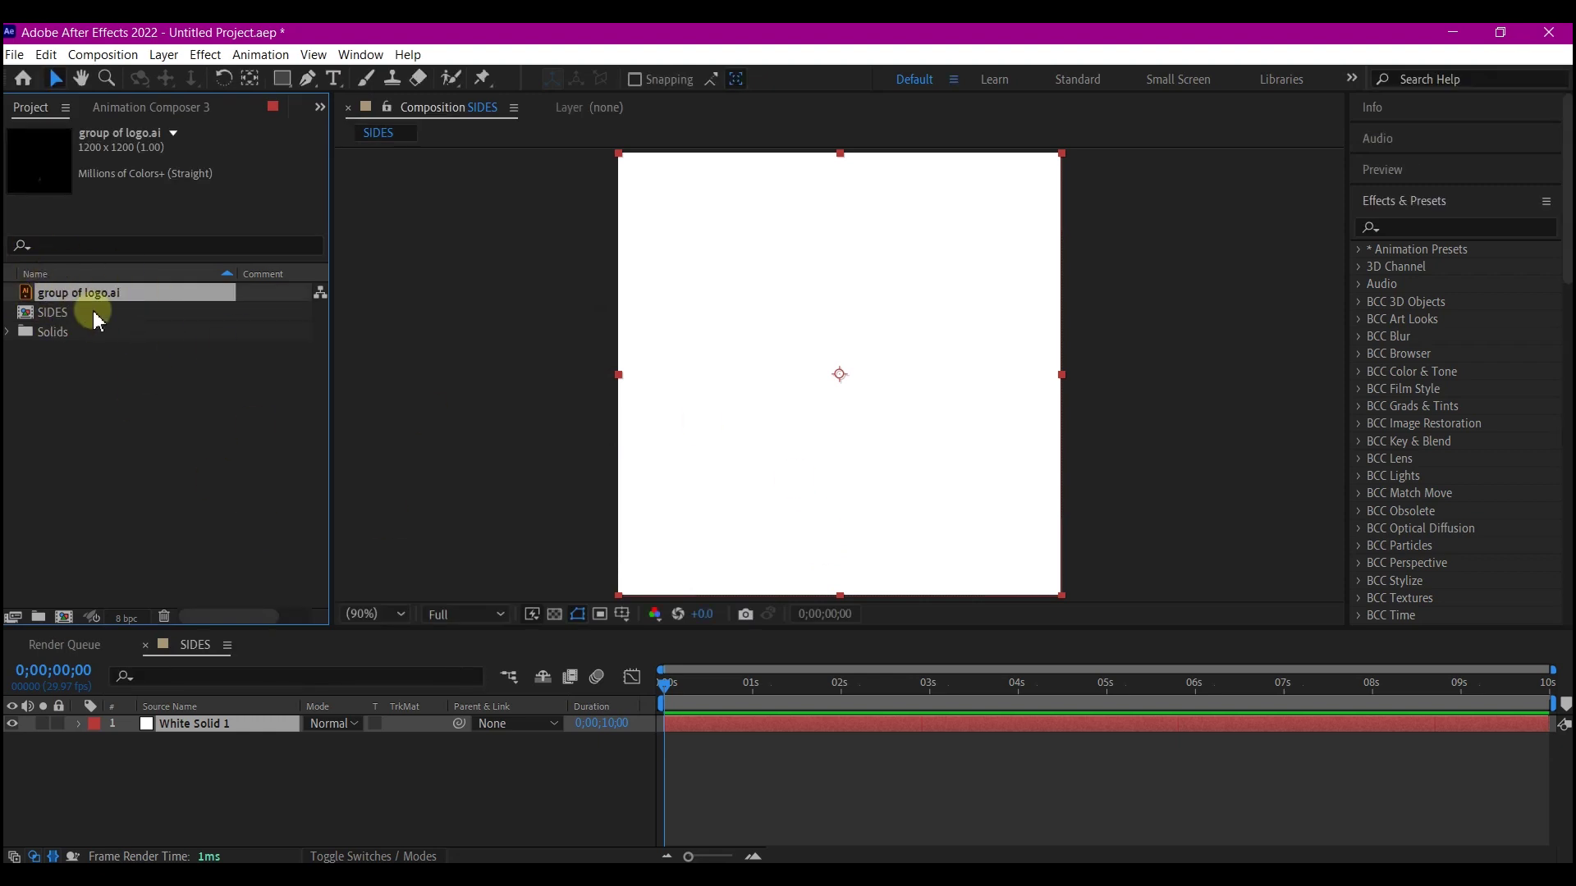
Add group of logo.ai to SIDES and draw a rectangular mask around the g emblem.
drag(113, 305, 248, 725)
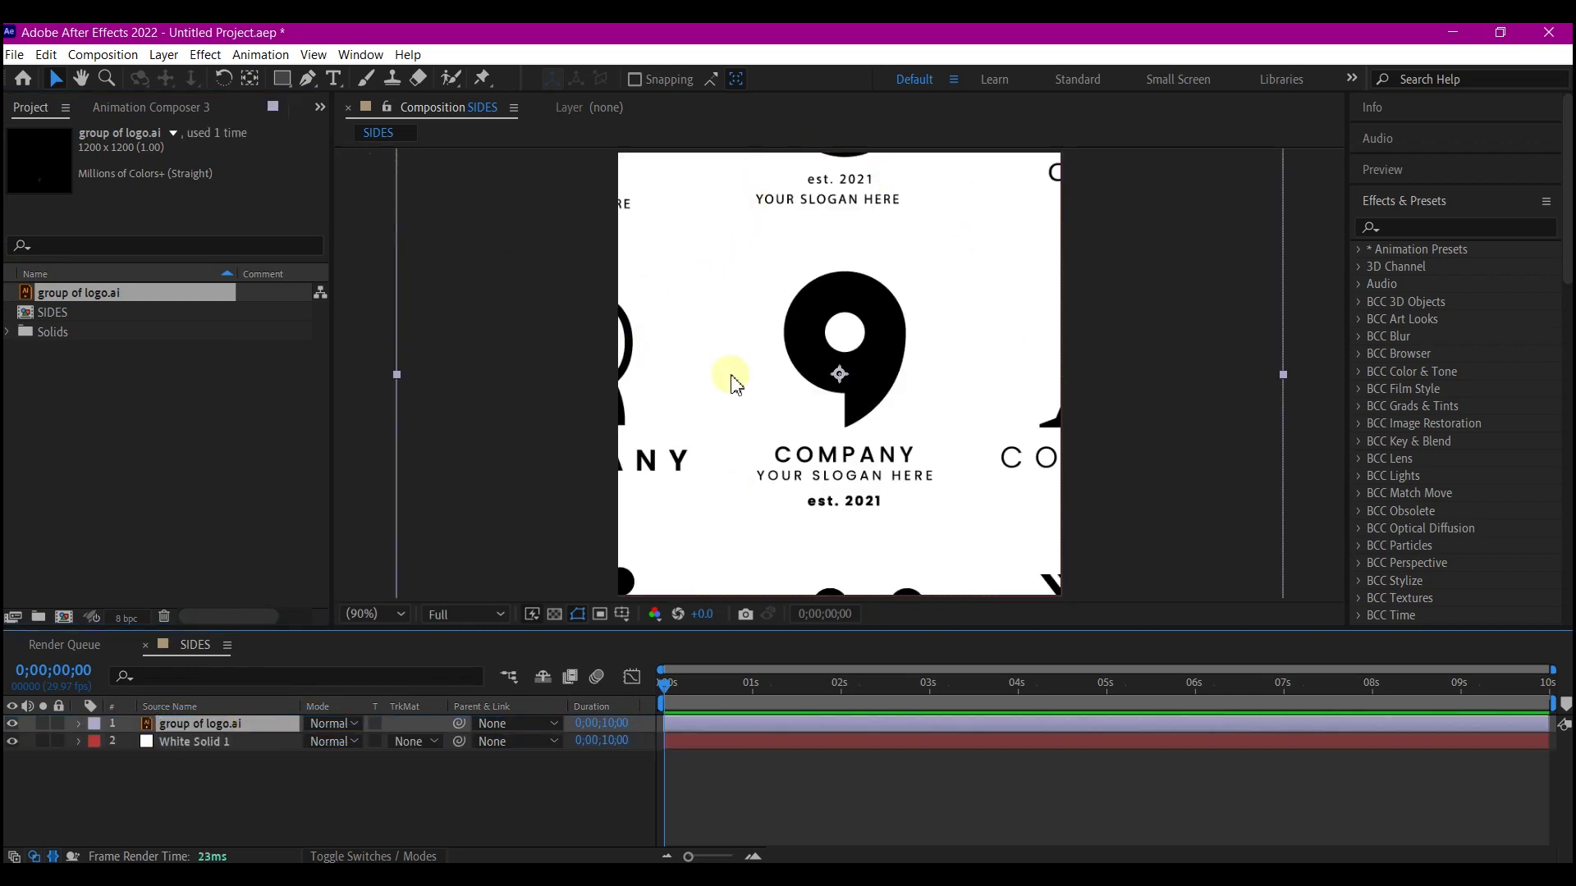
drag(841, 378, 1118, 92)
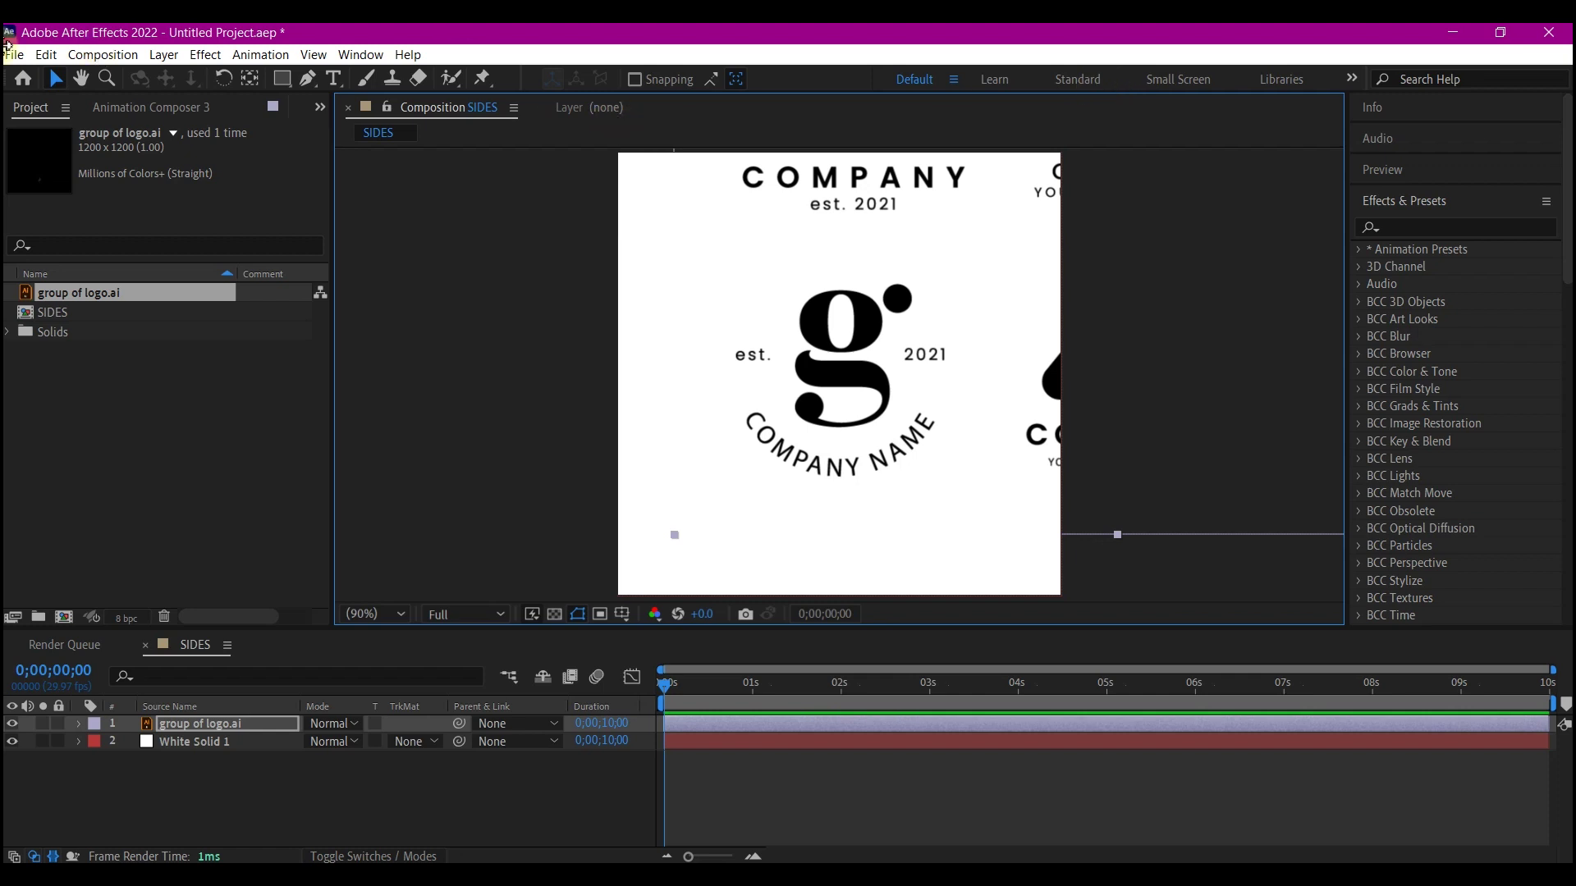
drag(282, 79, 328, 79)
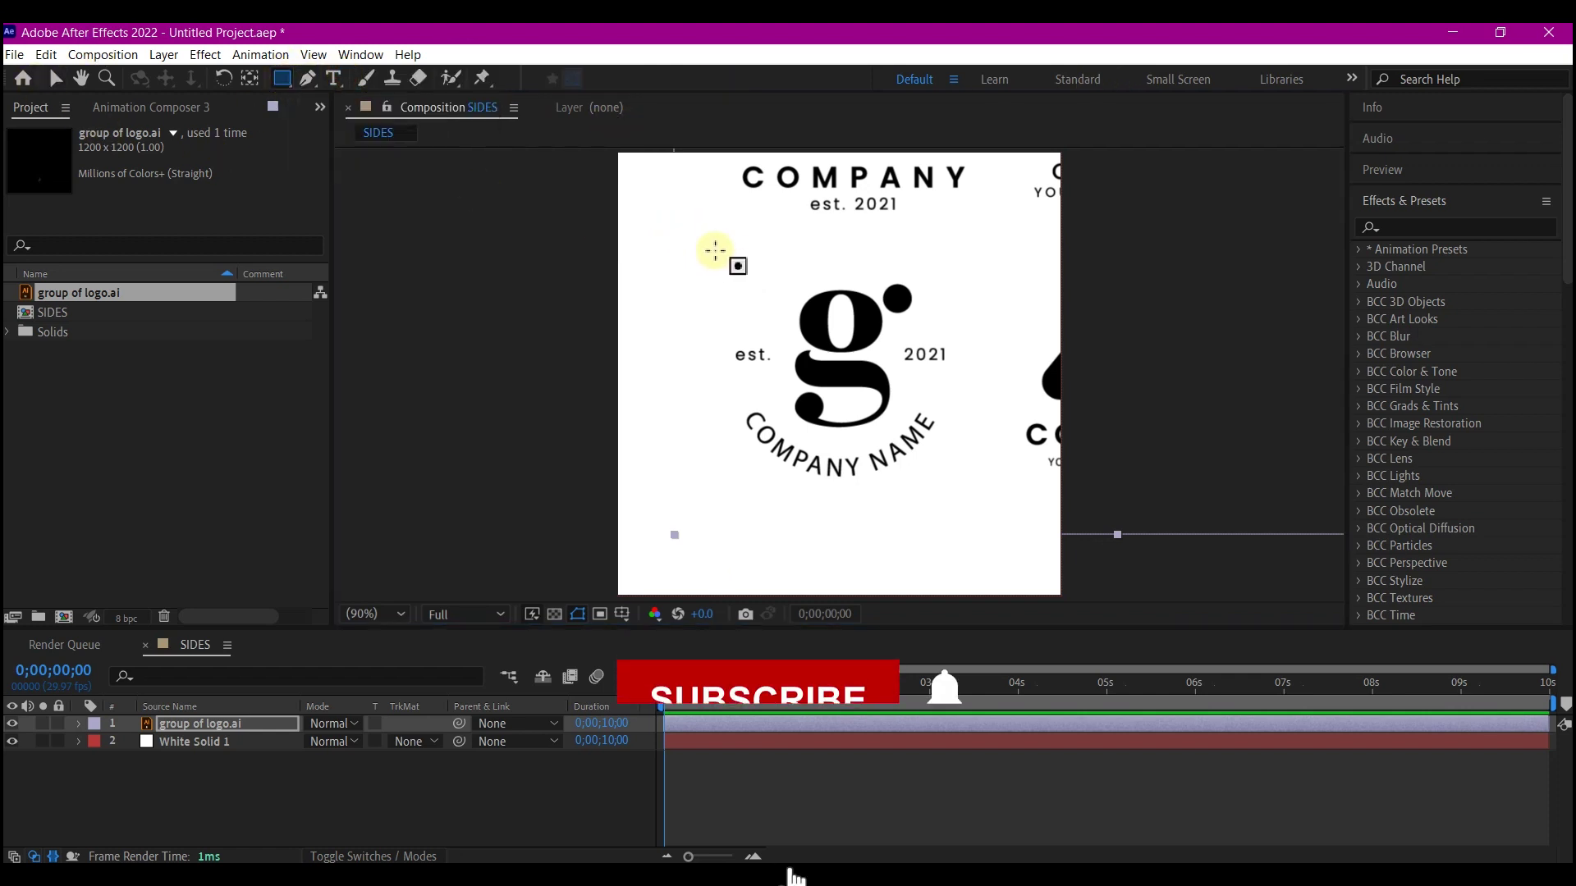
mouse_move(717, 246)
mouse_down()
mouse_move(960, 465)
mouse_move(992, 471)
mouse_move(977, 498)
mouse_move(966, 473)
mouse_up()
Centre the masked g emblem horizontally and vertically with the Align panel.
click(55, 80)
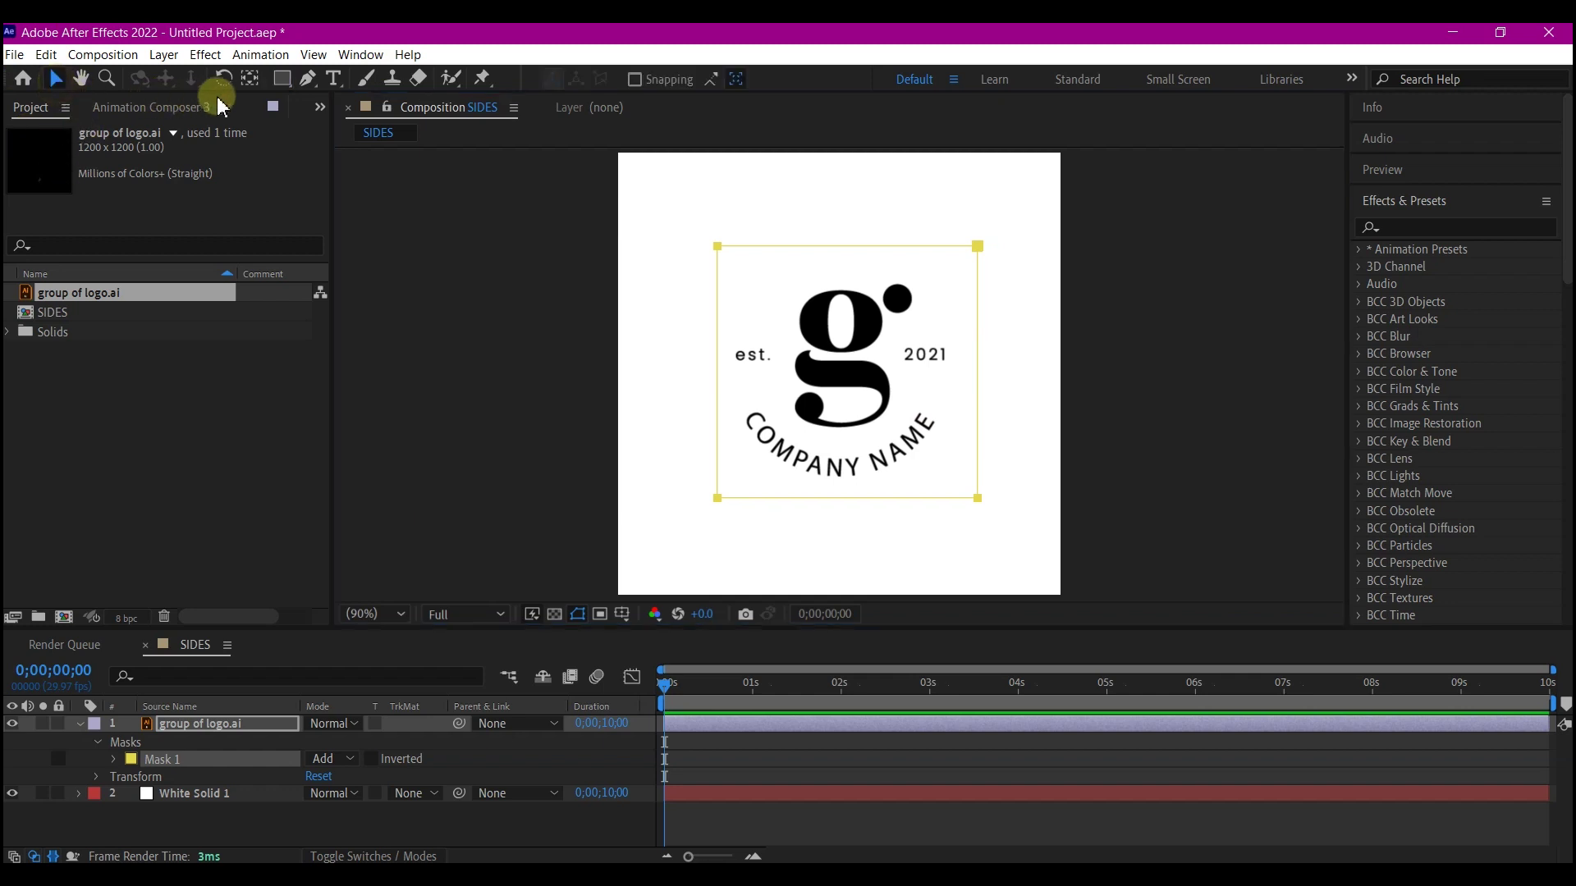
click(249, 78)
click(1404, 284)
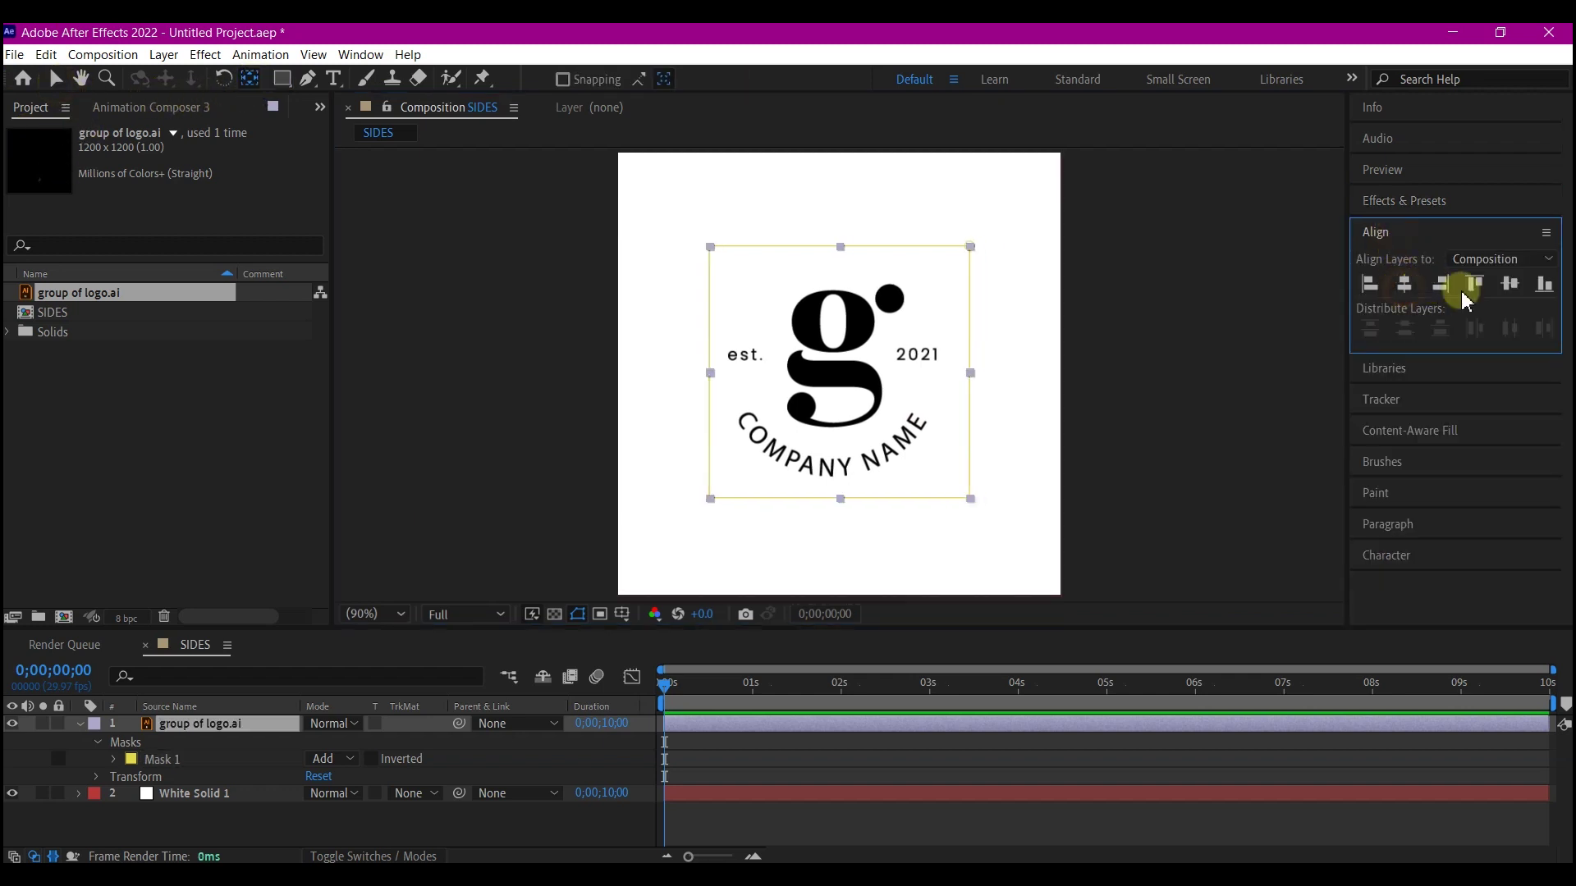
click(1517, 285)
Add a + text layer and move it to the upper right of the emblem.
click(79, 723)
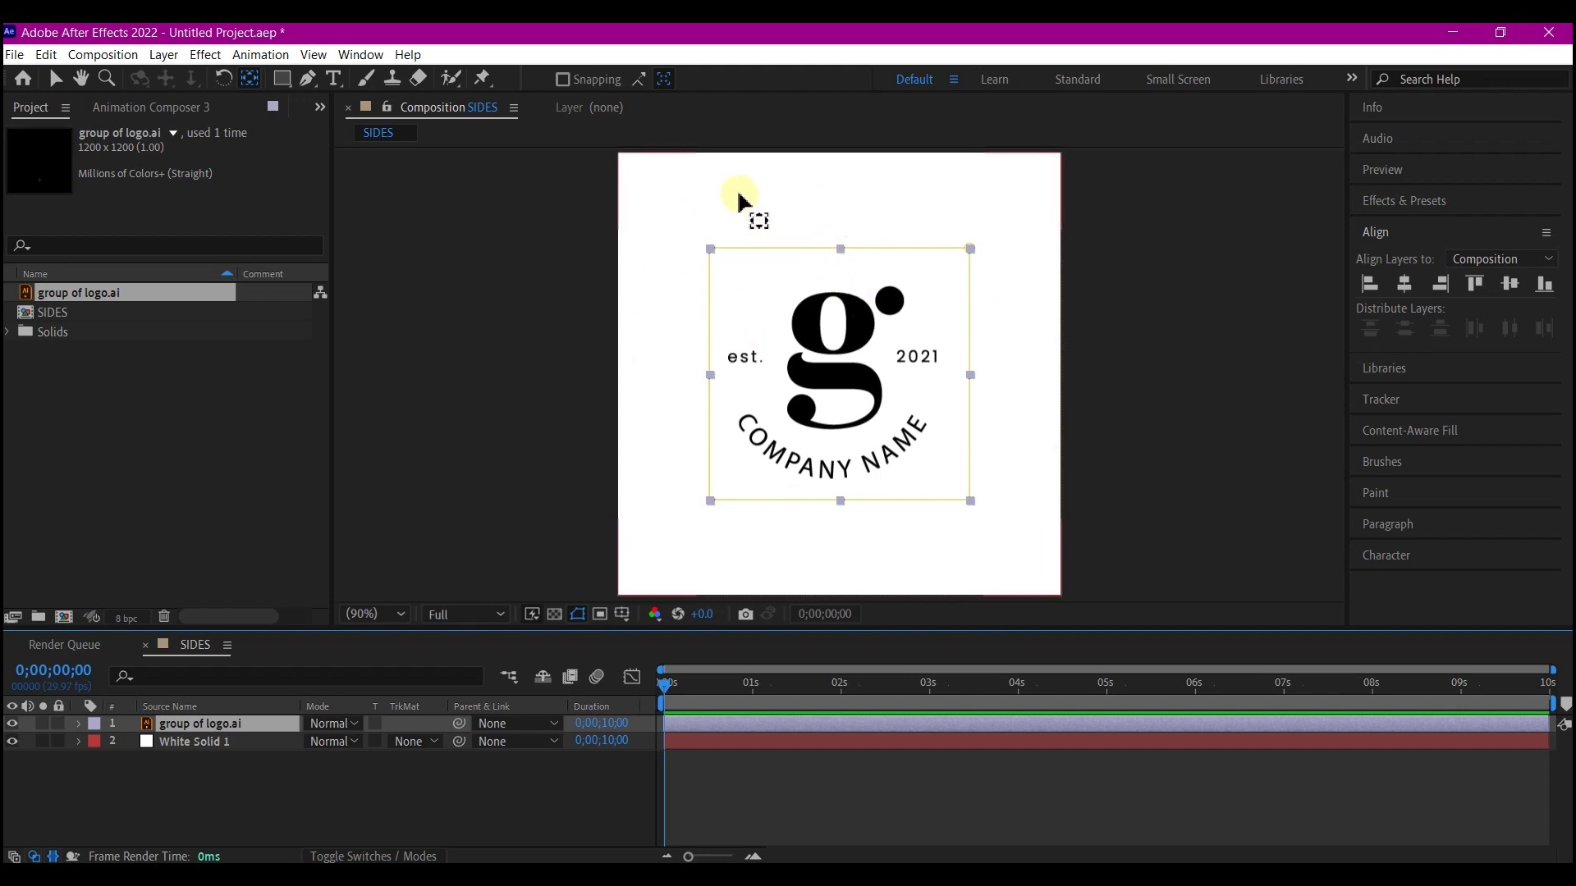
right_click(182, 771)
mouse_move(212, 563)
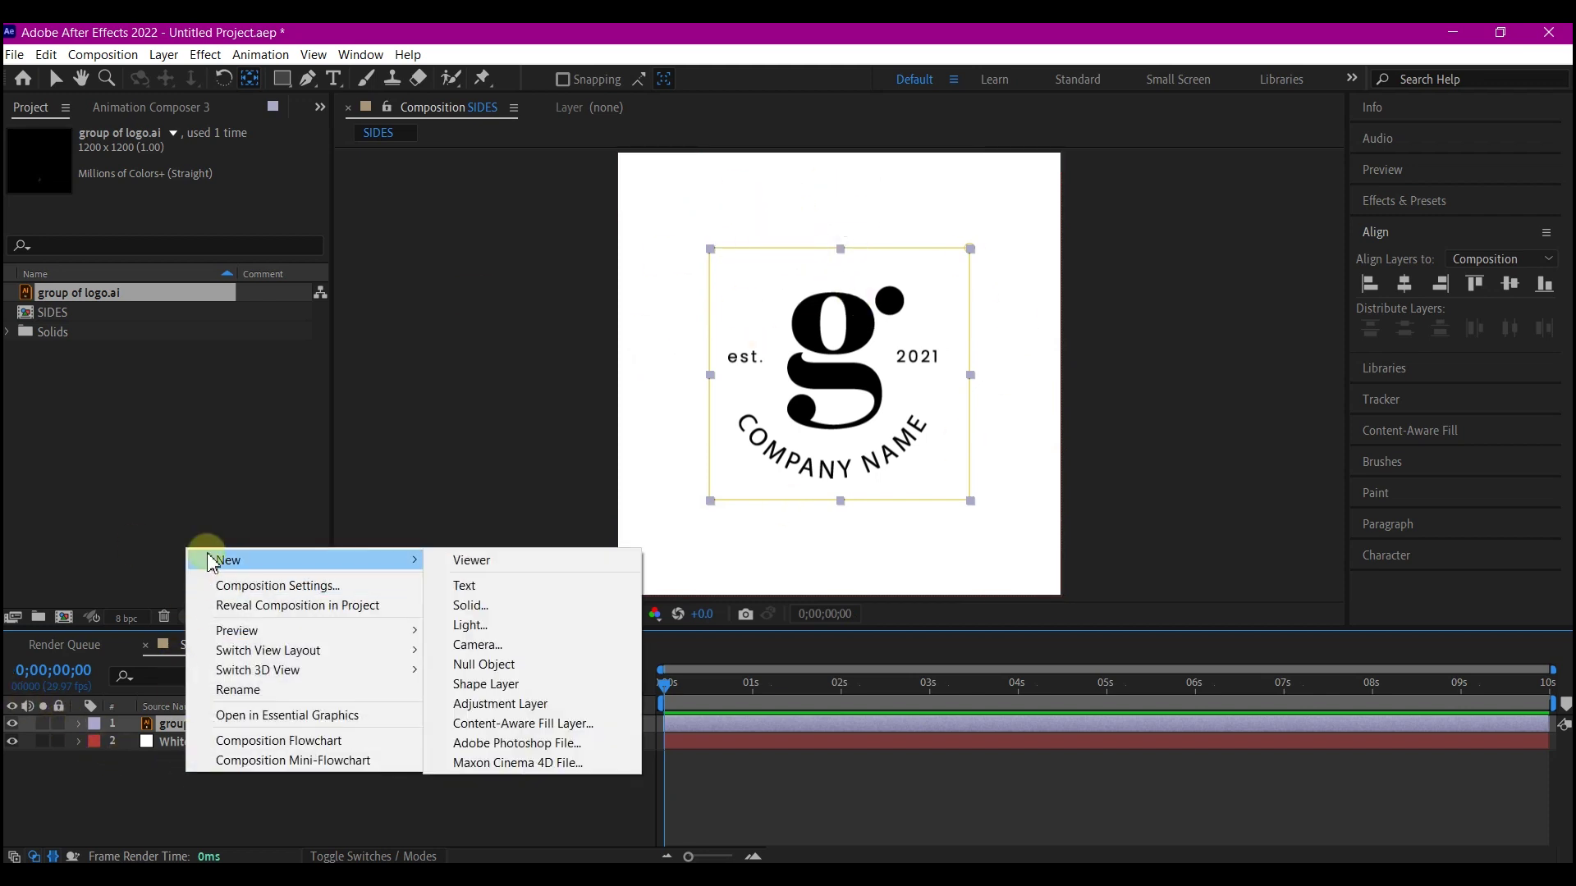
click(461, 585)
click(250, 78)
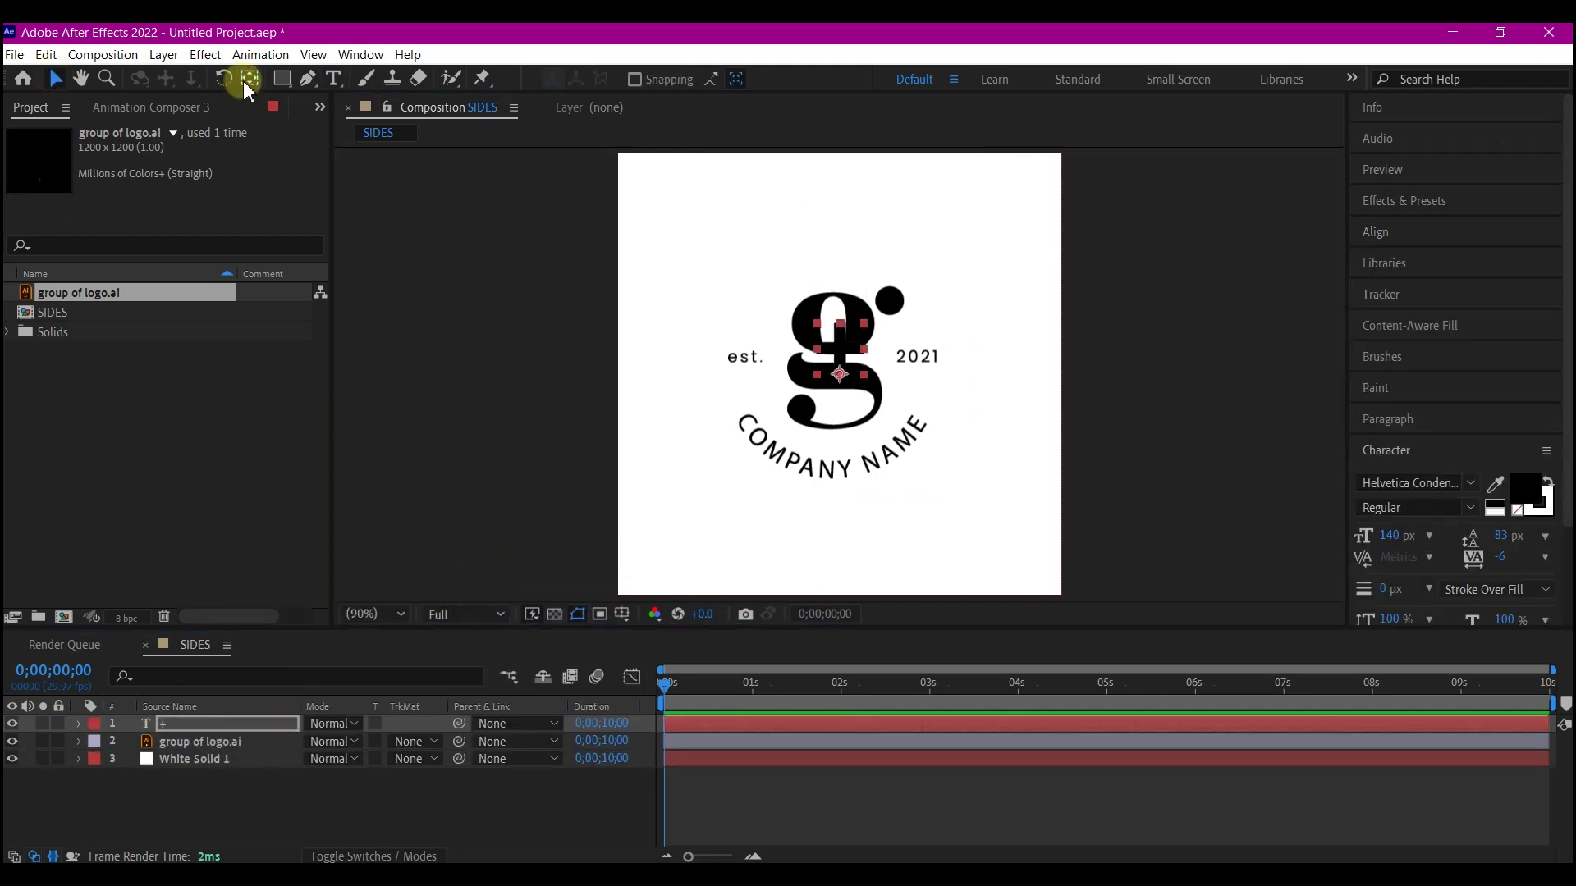
key(v)
drag(842, 349, 704, 523)
Duplicate the + layer and change the copy's text to =.
key(ctrl+d)
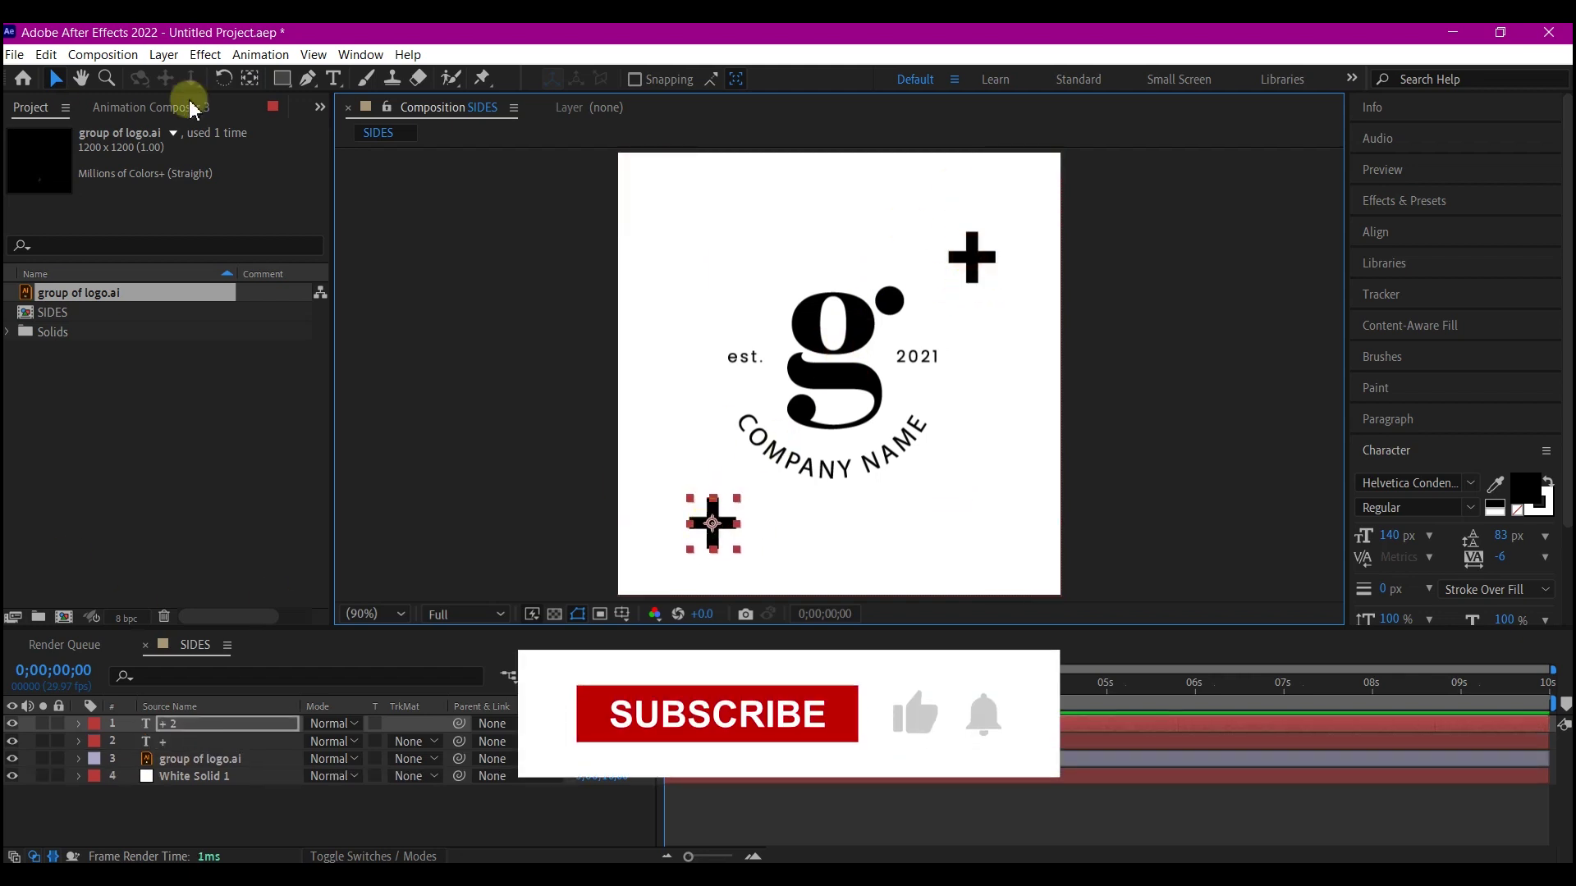
double_click(714, 522)
key(BackSpace)
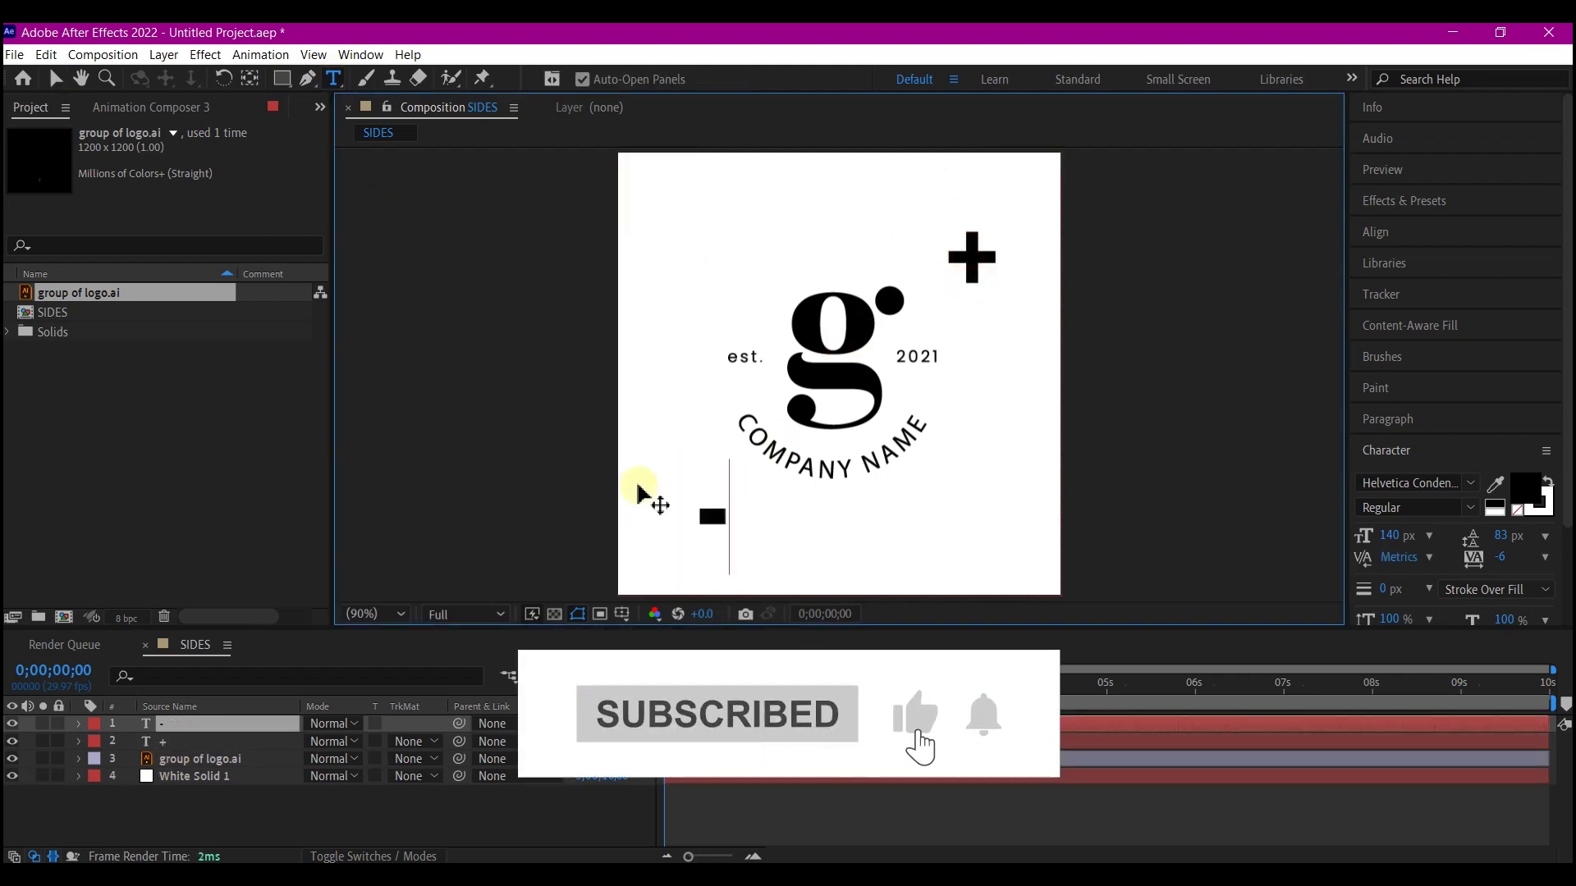
text(-)
key(BackSpace)
text(=)
click(56, 78)
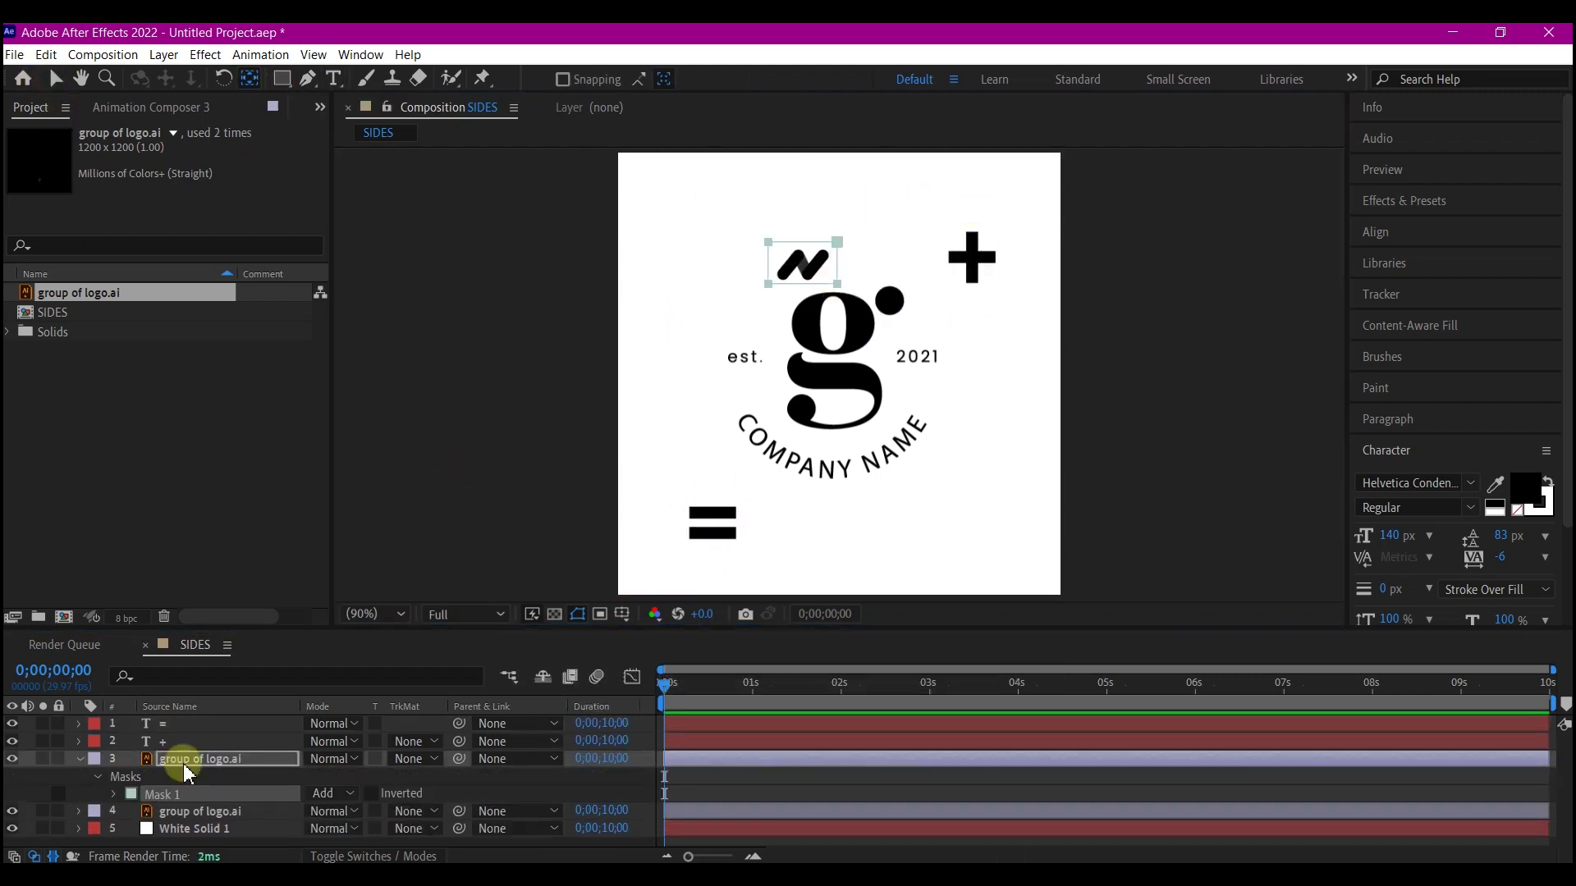
Mask logo copies down to single icons like the X and place them at the lower right and upper left.
drag(805, 265, 964, 531)
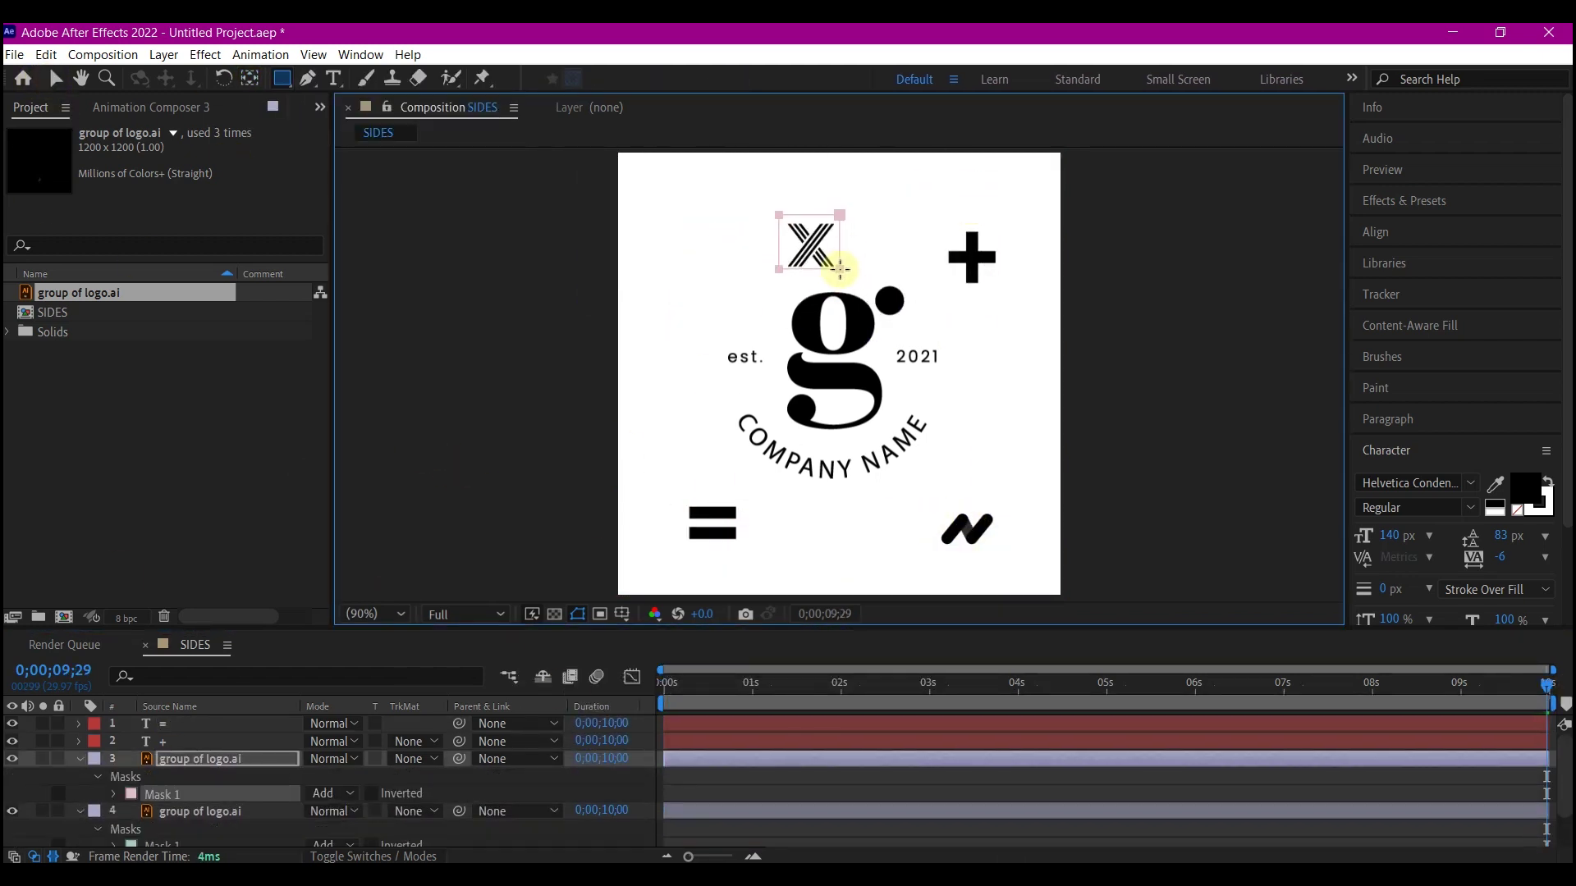
drag(830, 260, 708, 246)
key(ctrl+d)
drag(845, 239, 936, 403)
key(ctrl+d)
Move the small emblem copy right of 2021 and save as magic box tutorial.aep.
click(176, 759)
key(s)
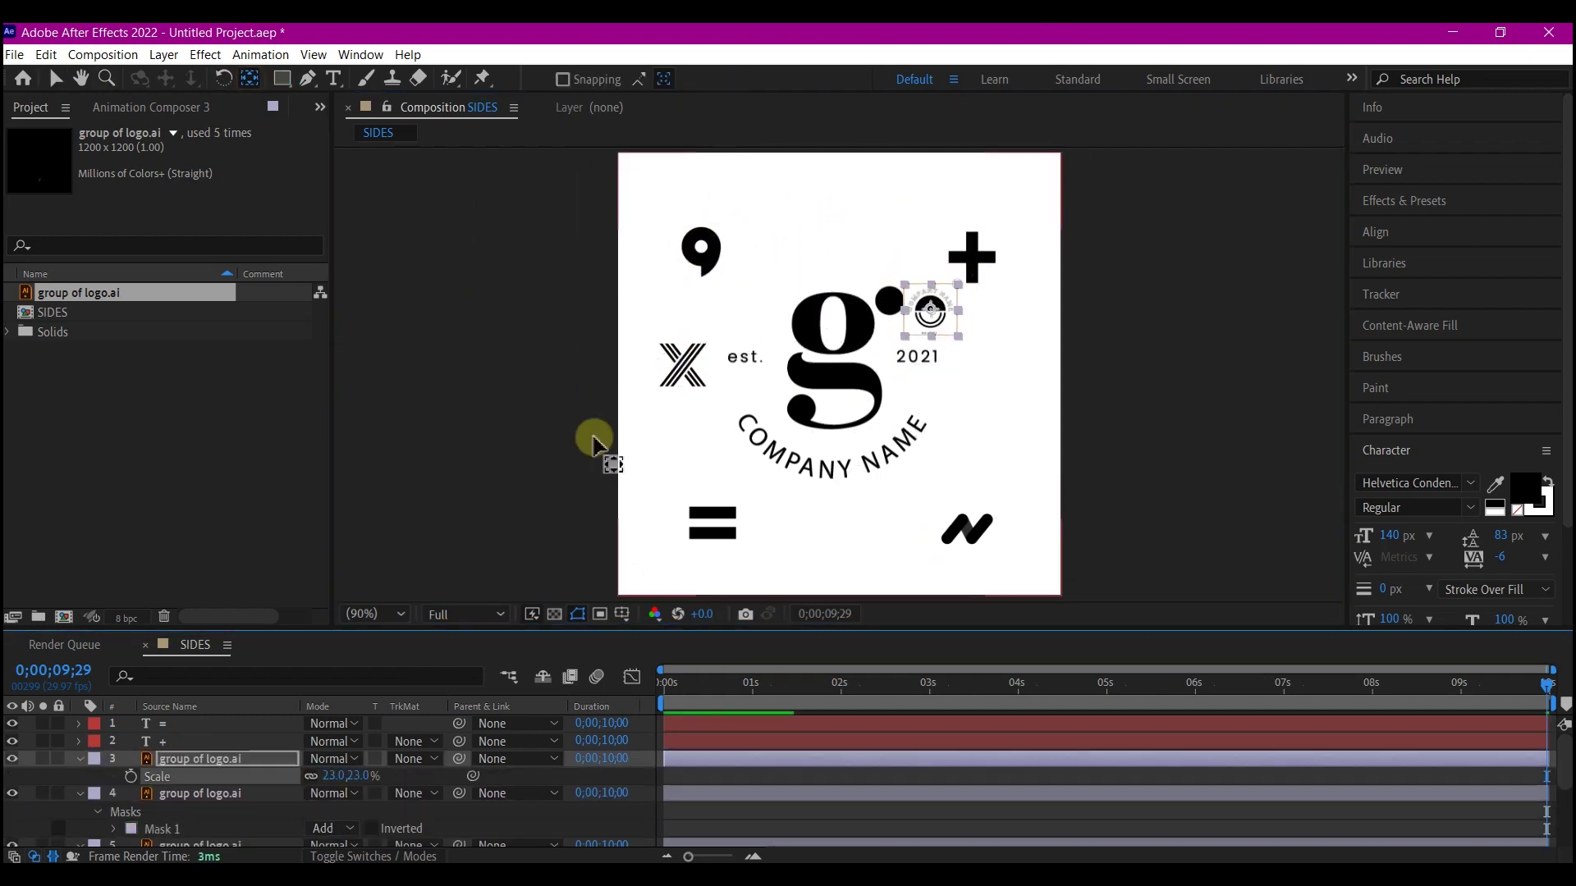
drag(933, 317, 993, 402)
key(ctrl+s)
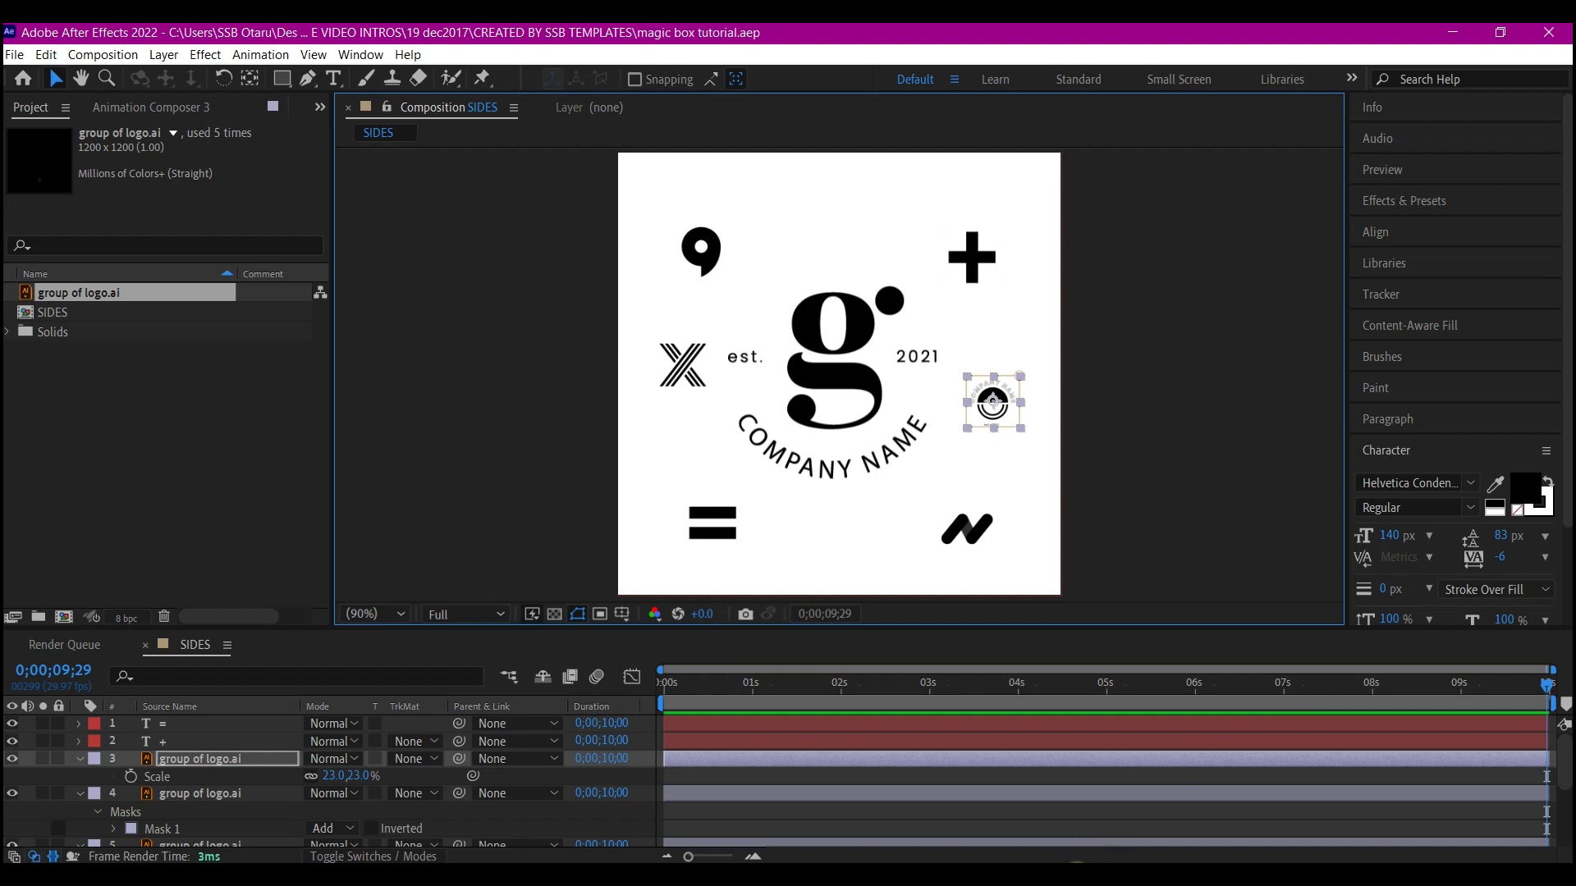
Keyframe the g emblem shrinking to 59% scale.
click(815, 405)
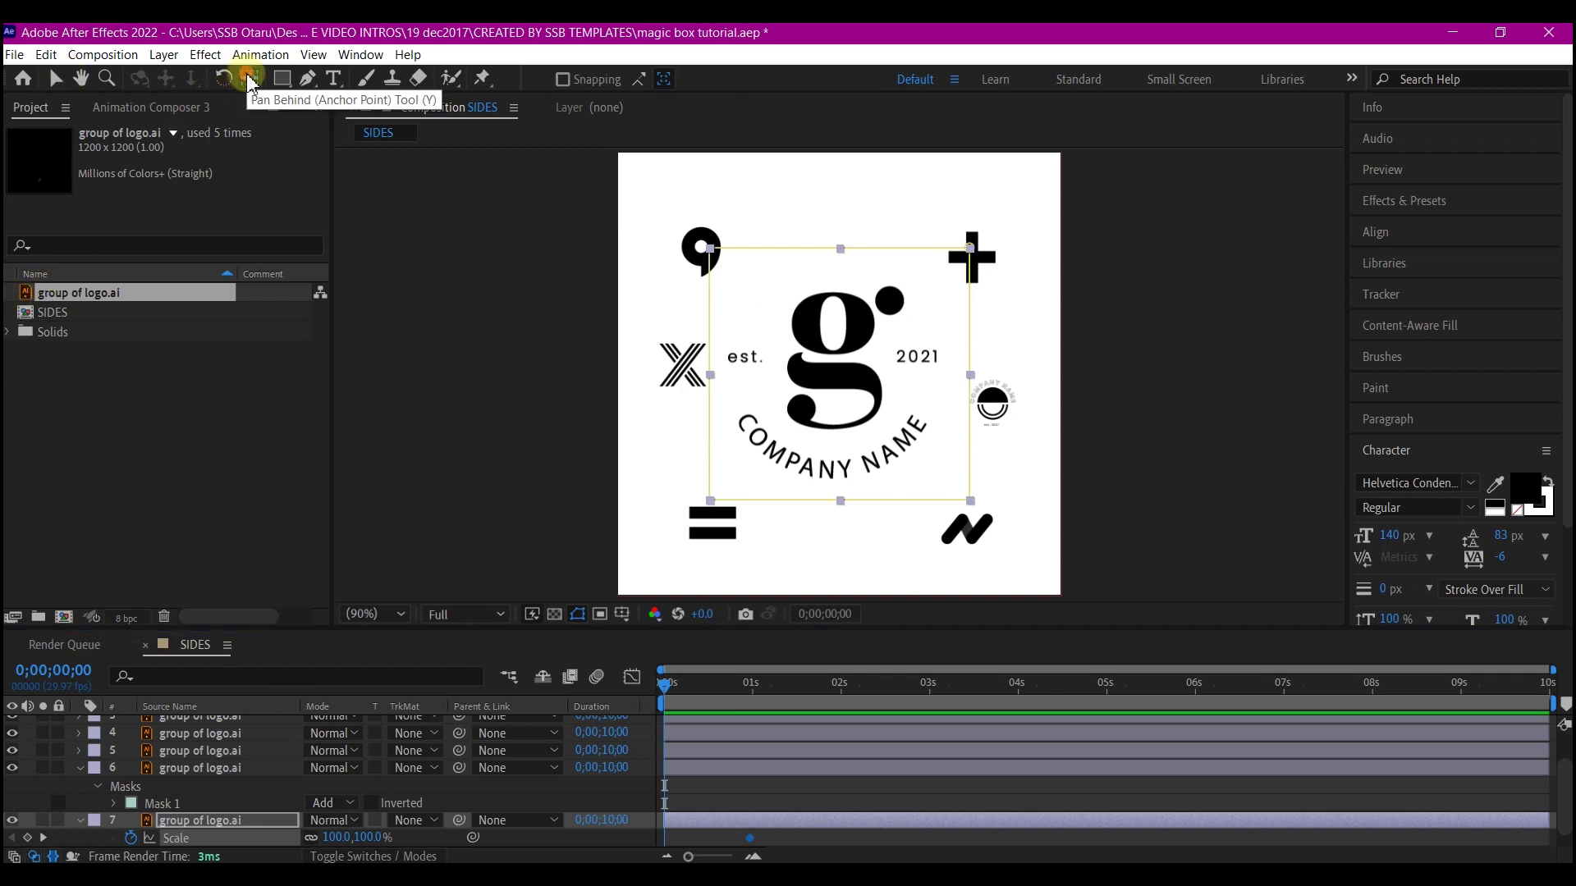
click(251, 78)
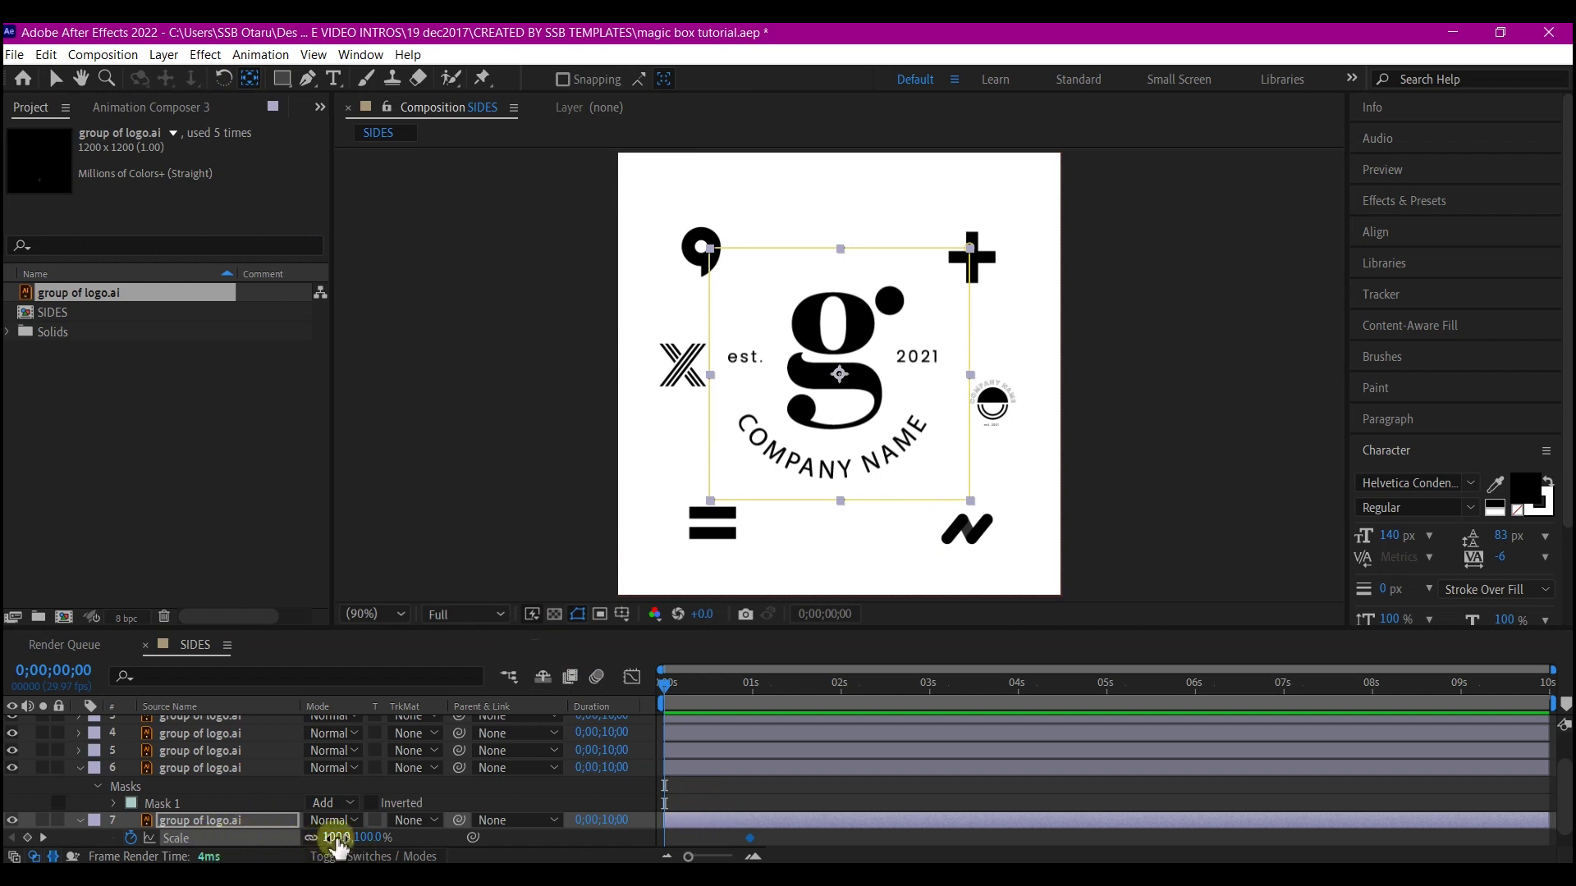
drag(337, 845, 299, 847)
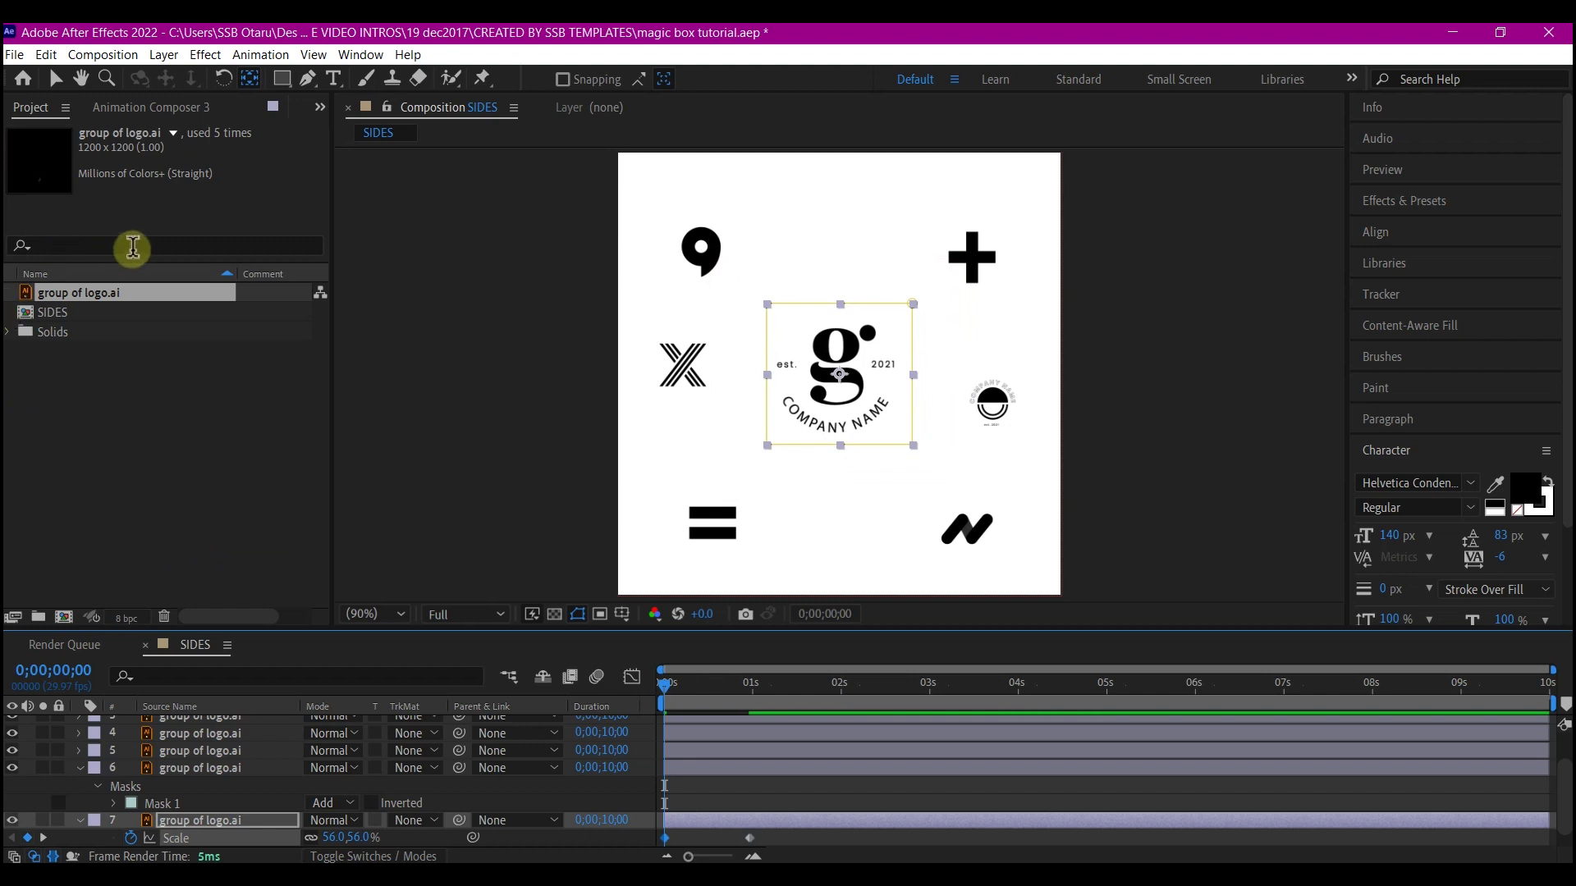
click(55, 78)
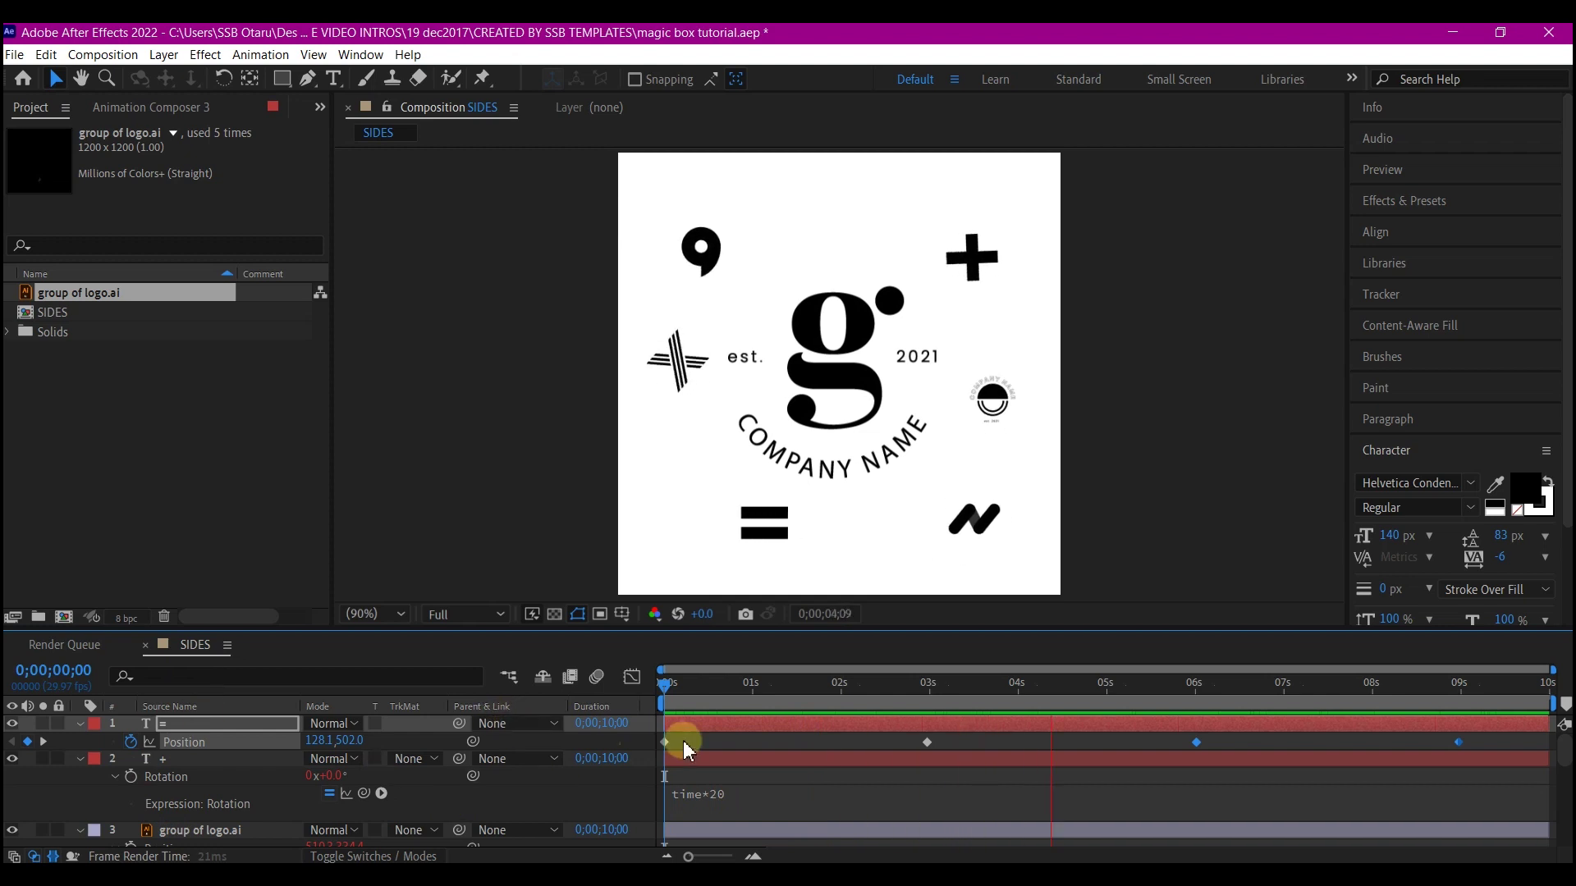
Create a new composition named main at 1920 × 1080 via Ctrl+N.
key(ctrl+n)
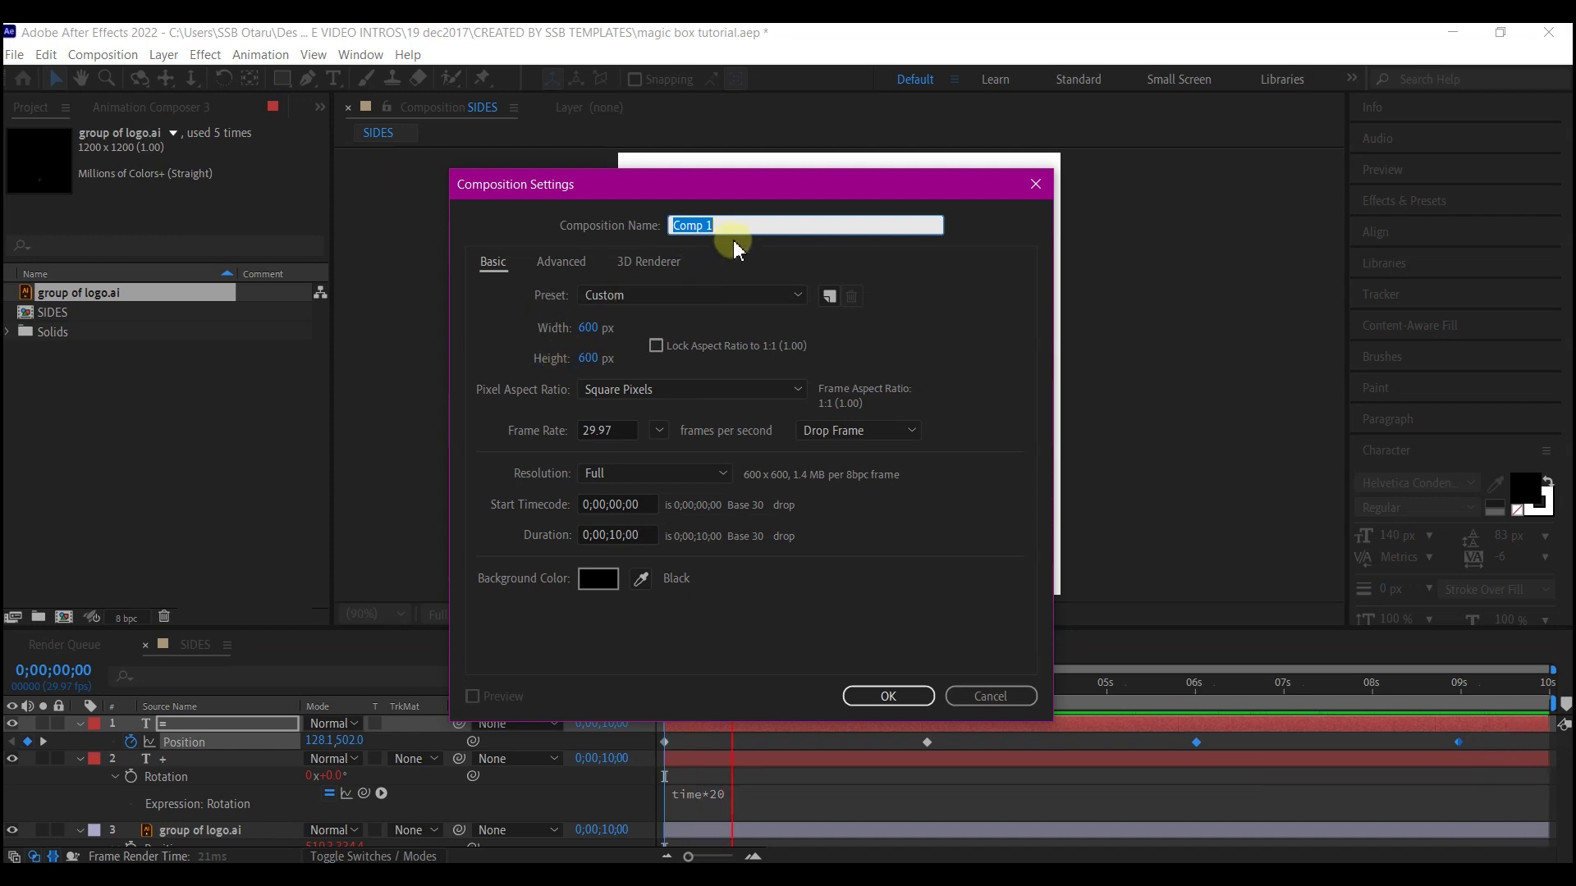
text(main)
click(589, 328)
text(1920)
click(591, 358)
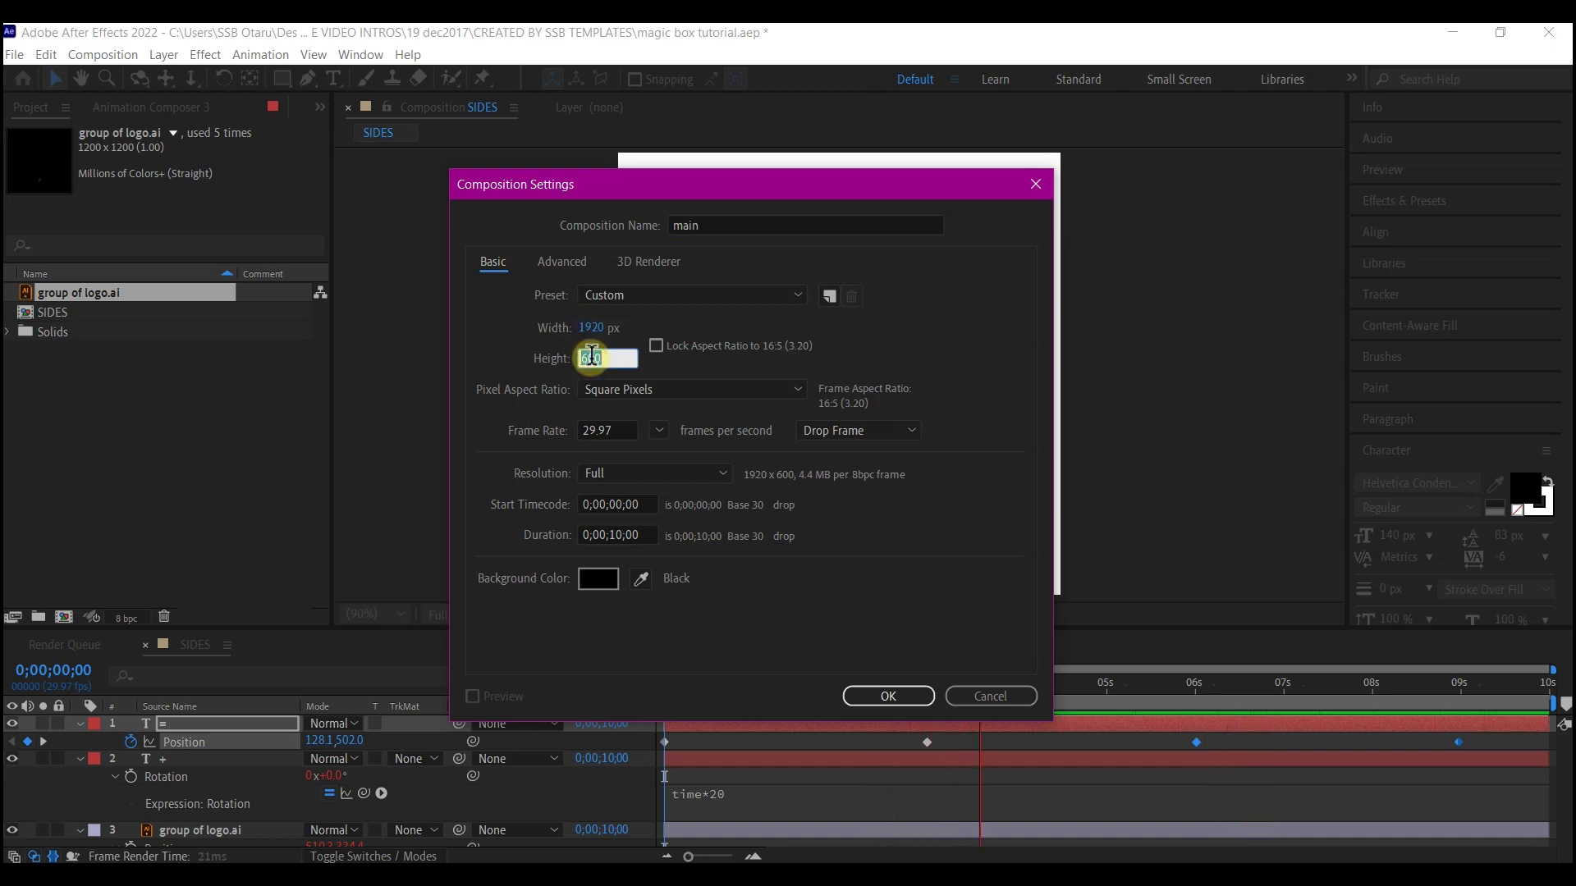
text(1080)
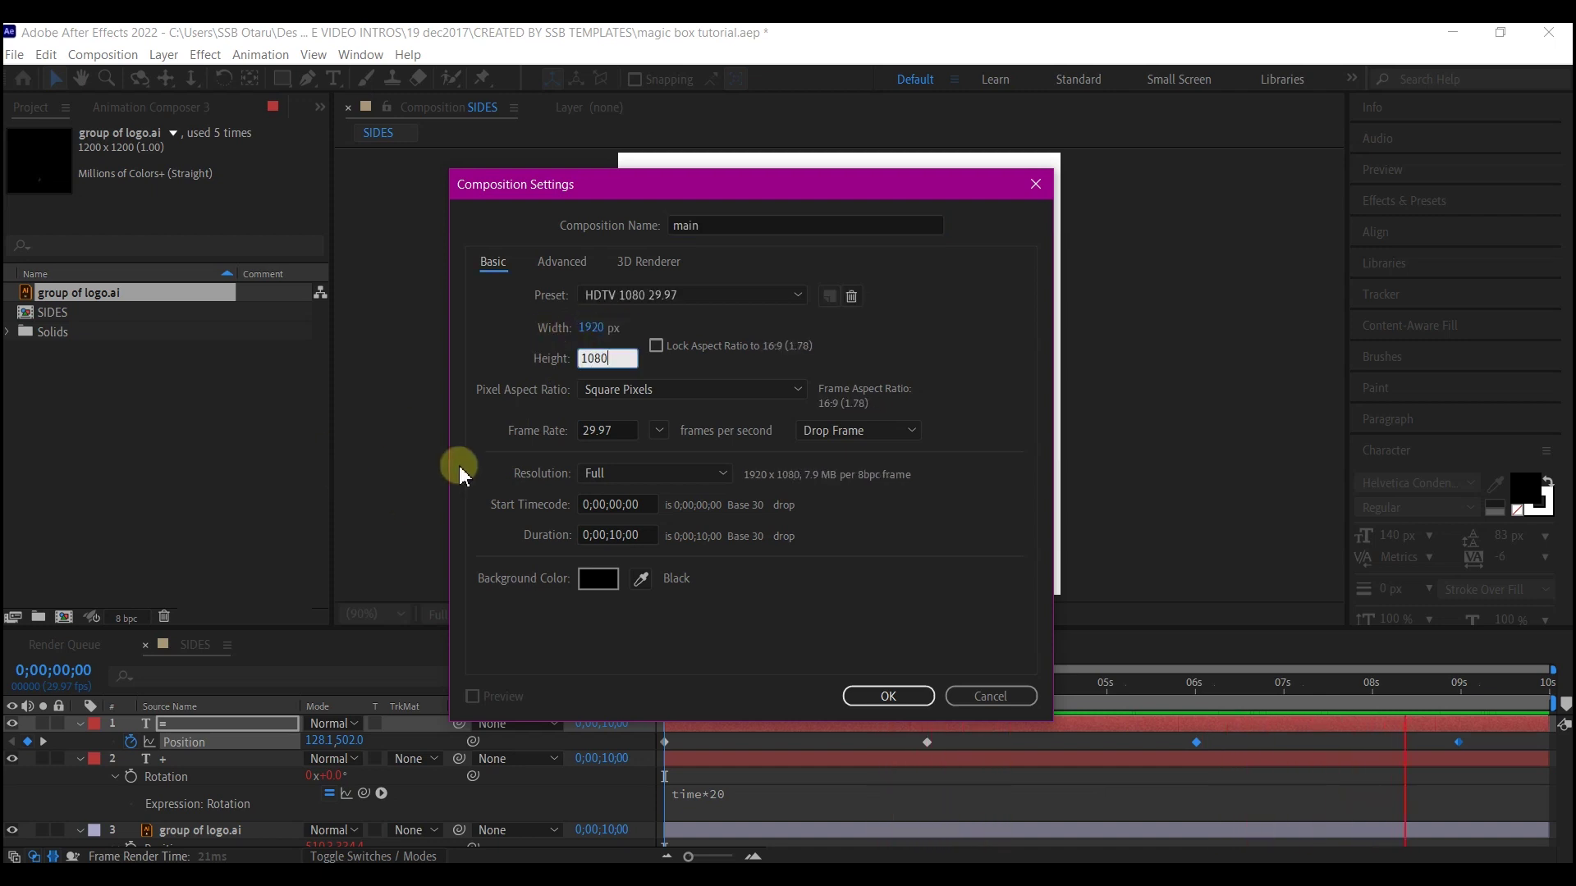
click(529, 443)
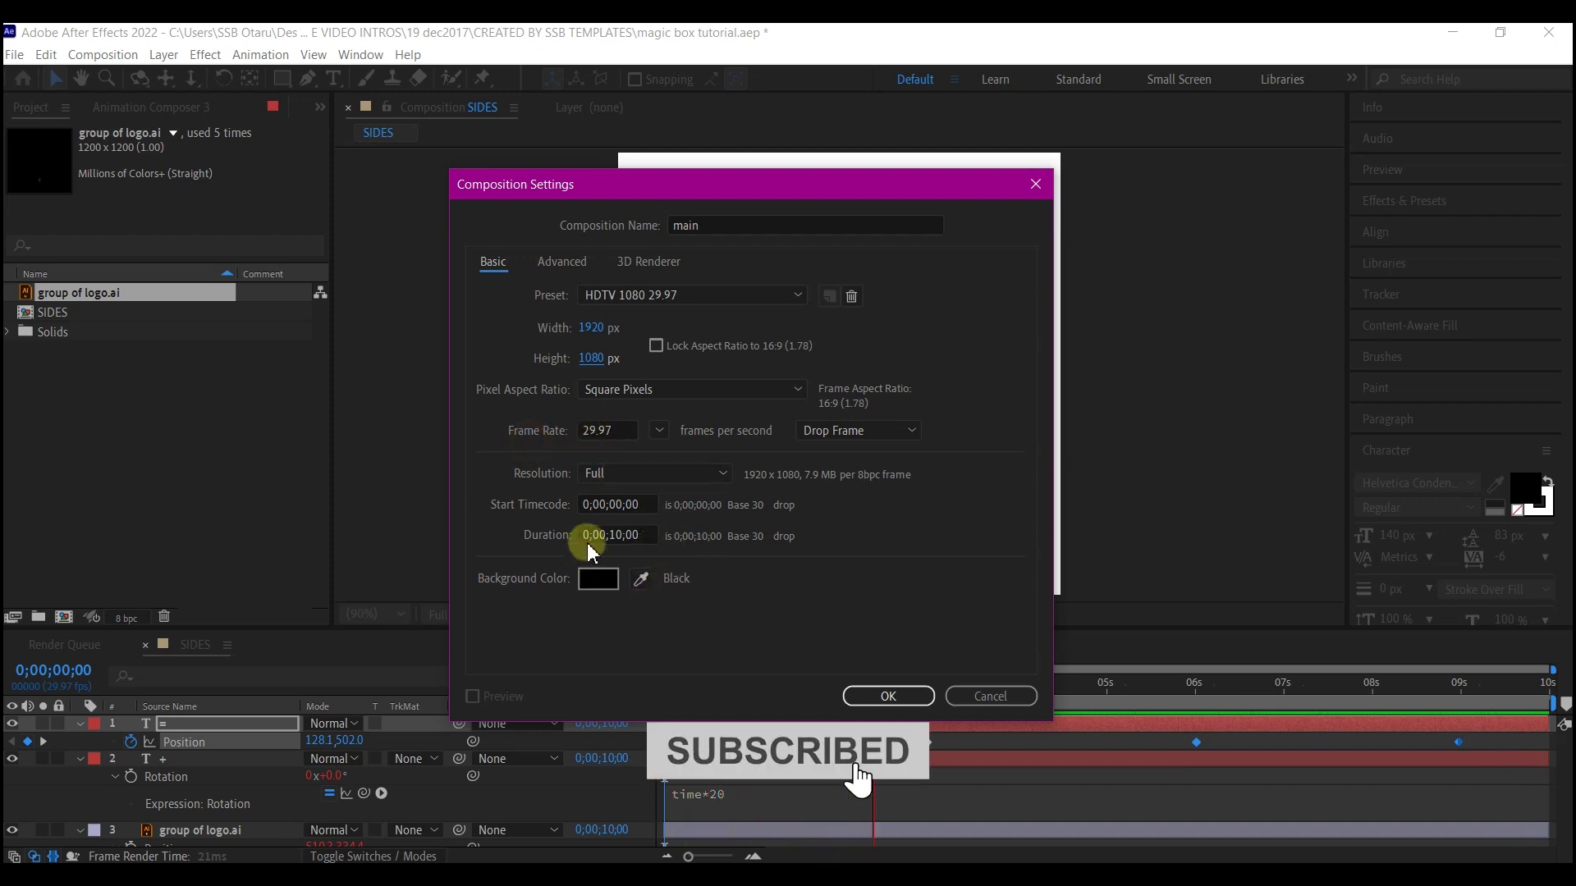
click(888, 696)
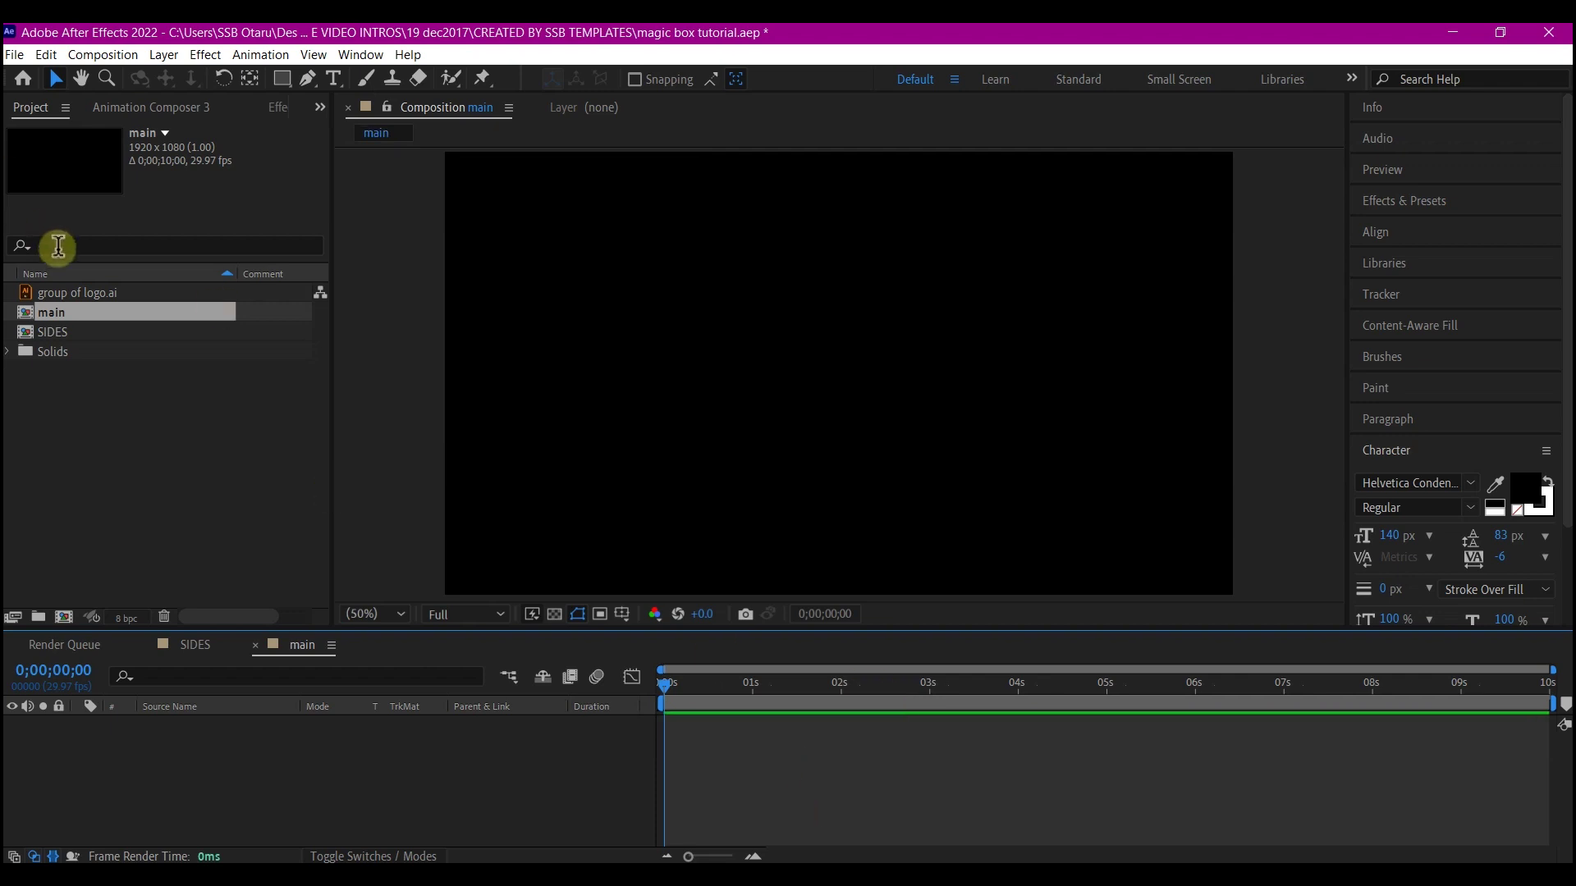
Add SIDES to the main timeline and turn on its 3D switch.
click(54, 335)
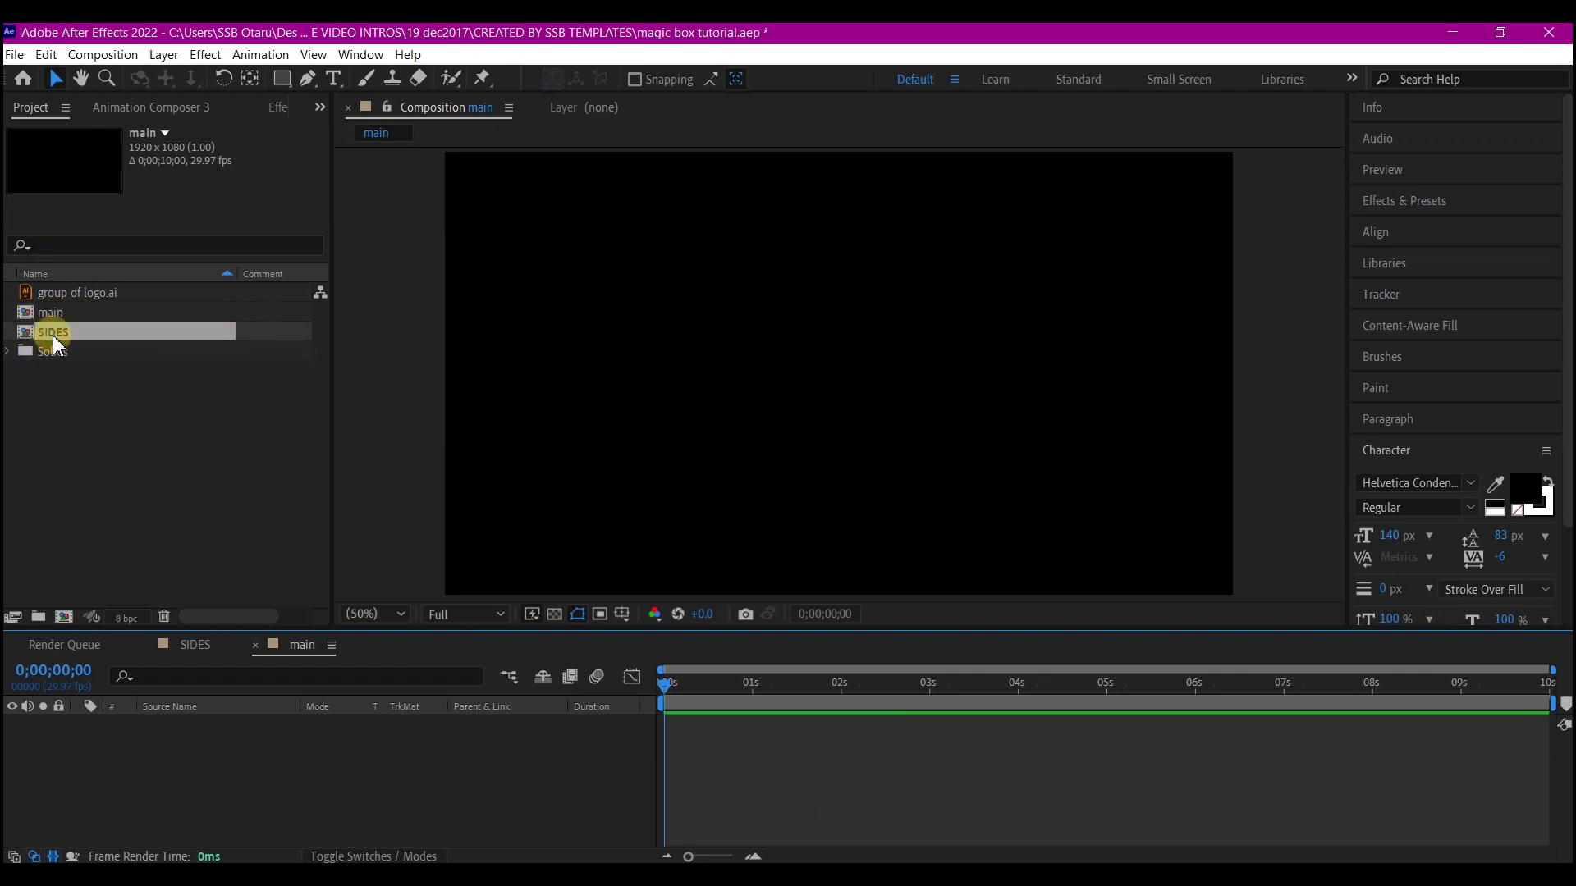
drag(54, 343, 162, 739)
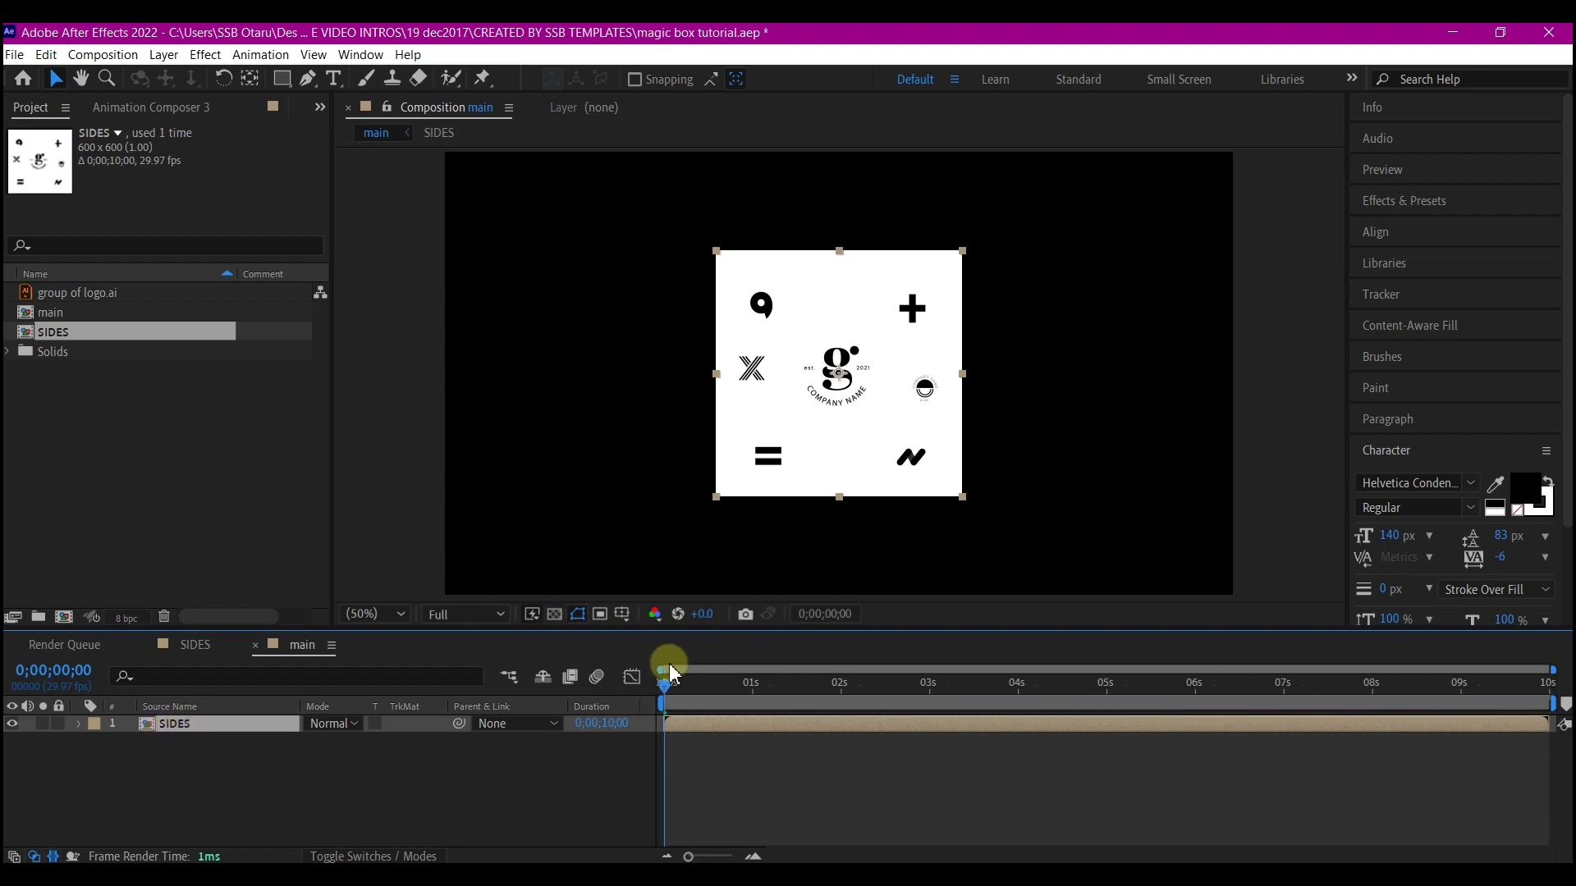
drag(671, 675, 708, 688)
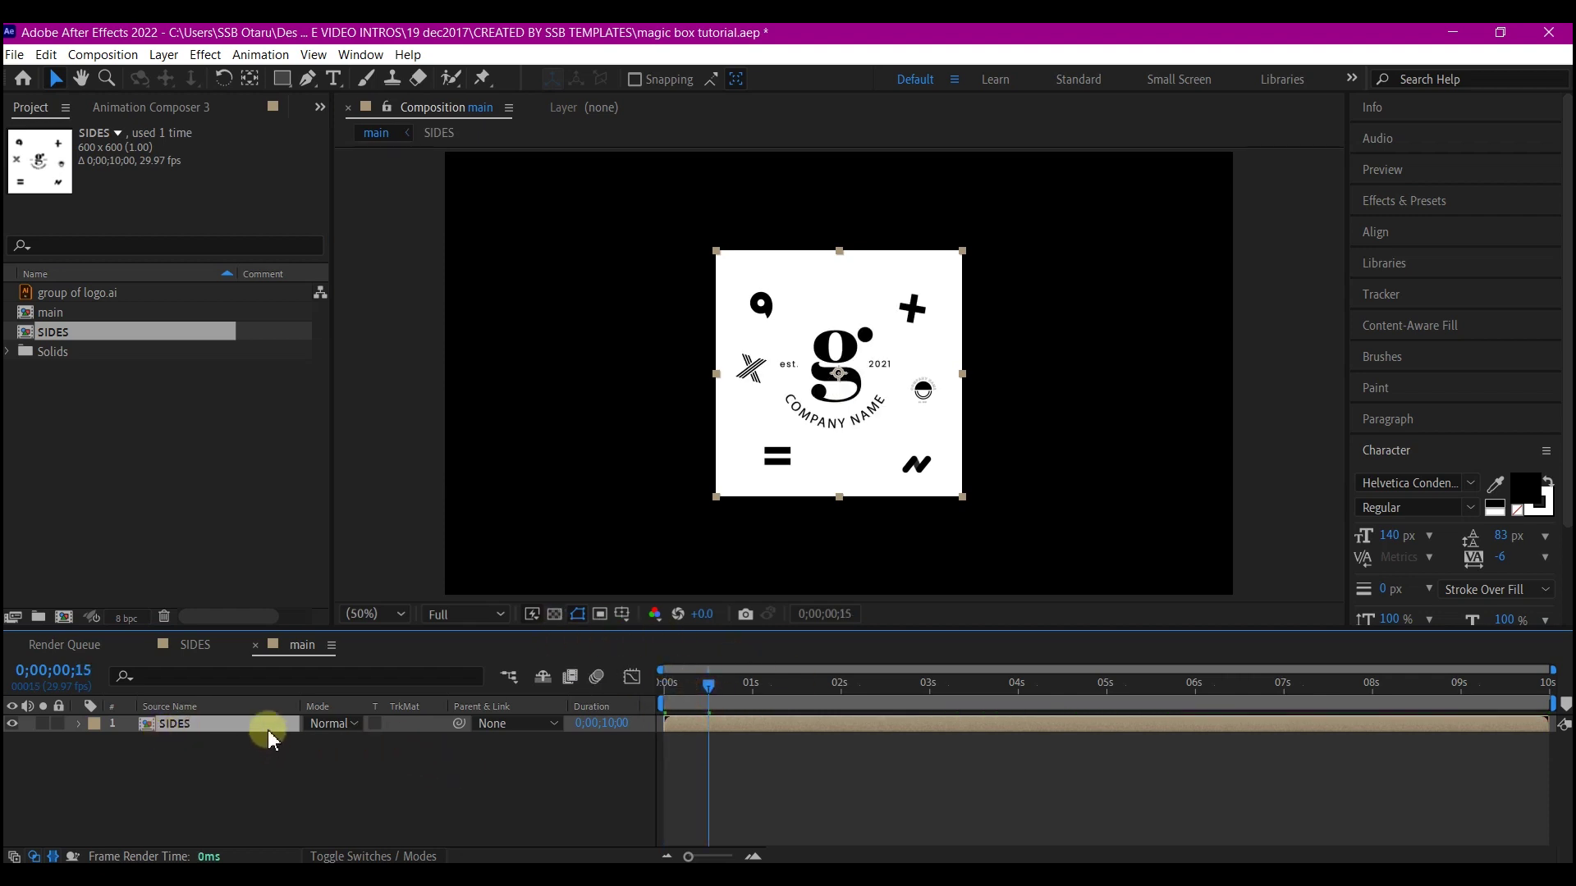
click(365, 856)
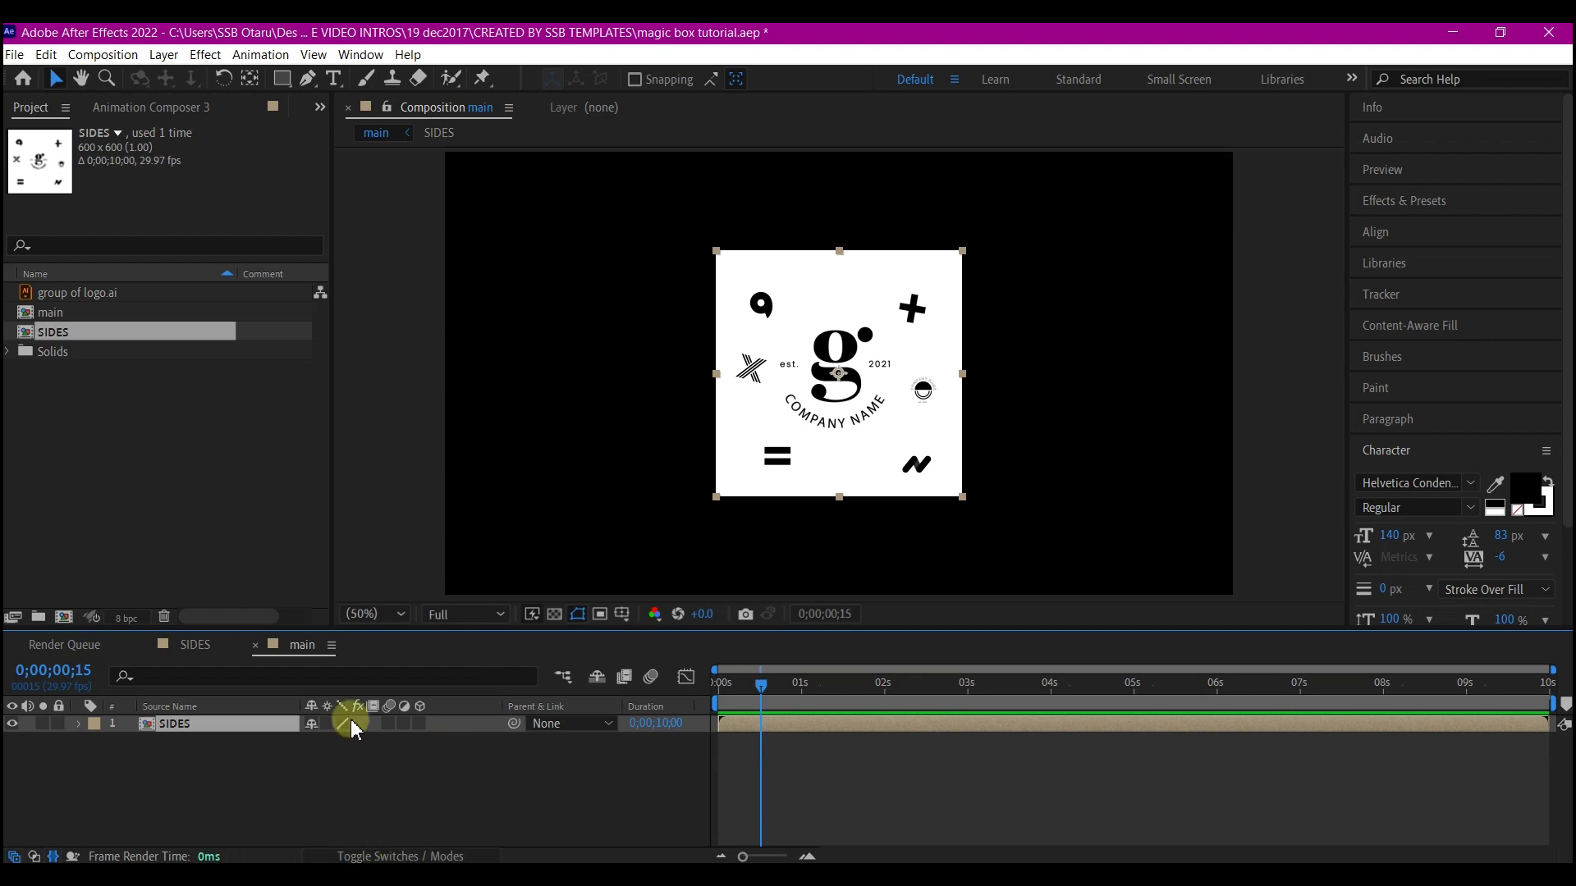
click(421, 726)
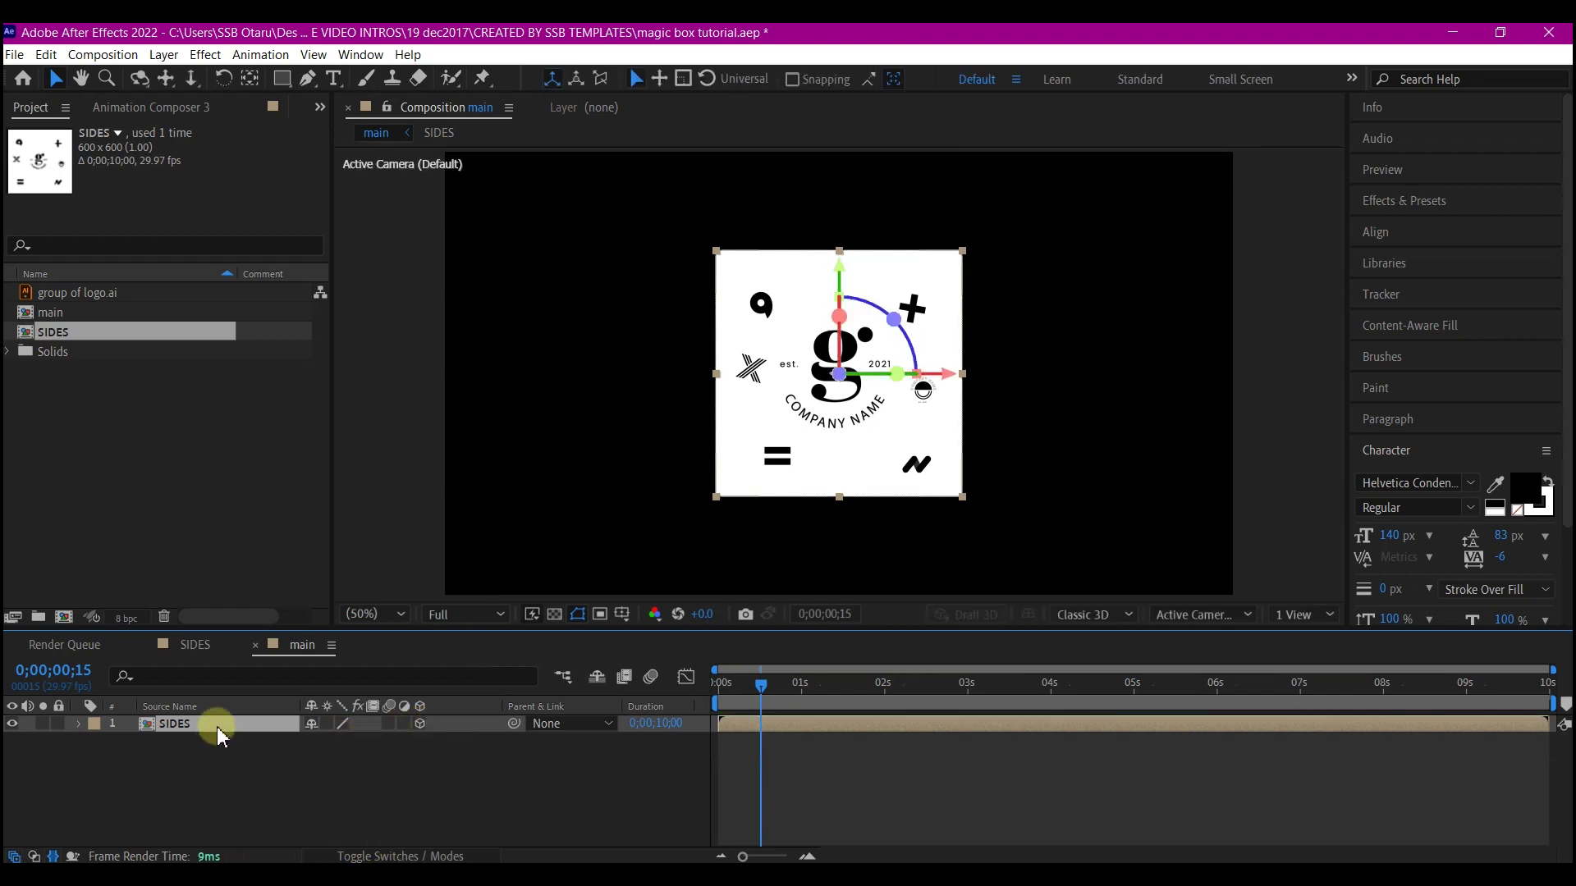
Set the SIDES layer's anchor point Z to 300, making it 300, 300, 300.
key(a)
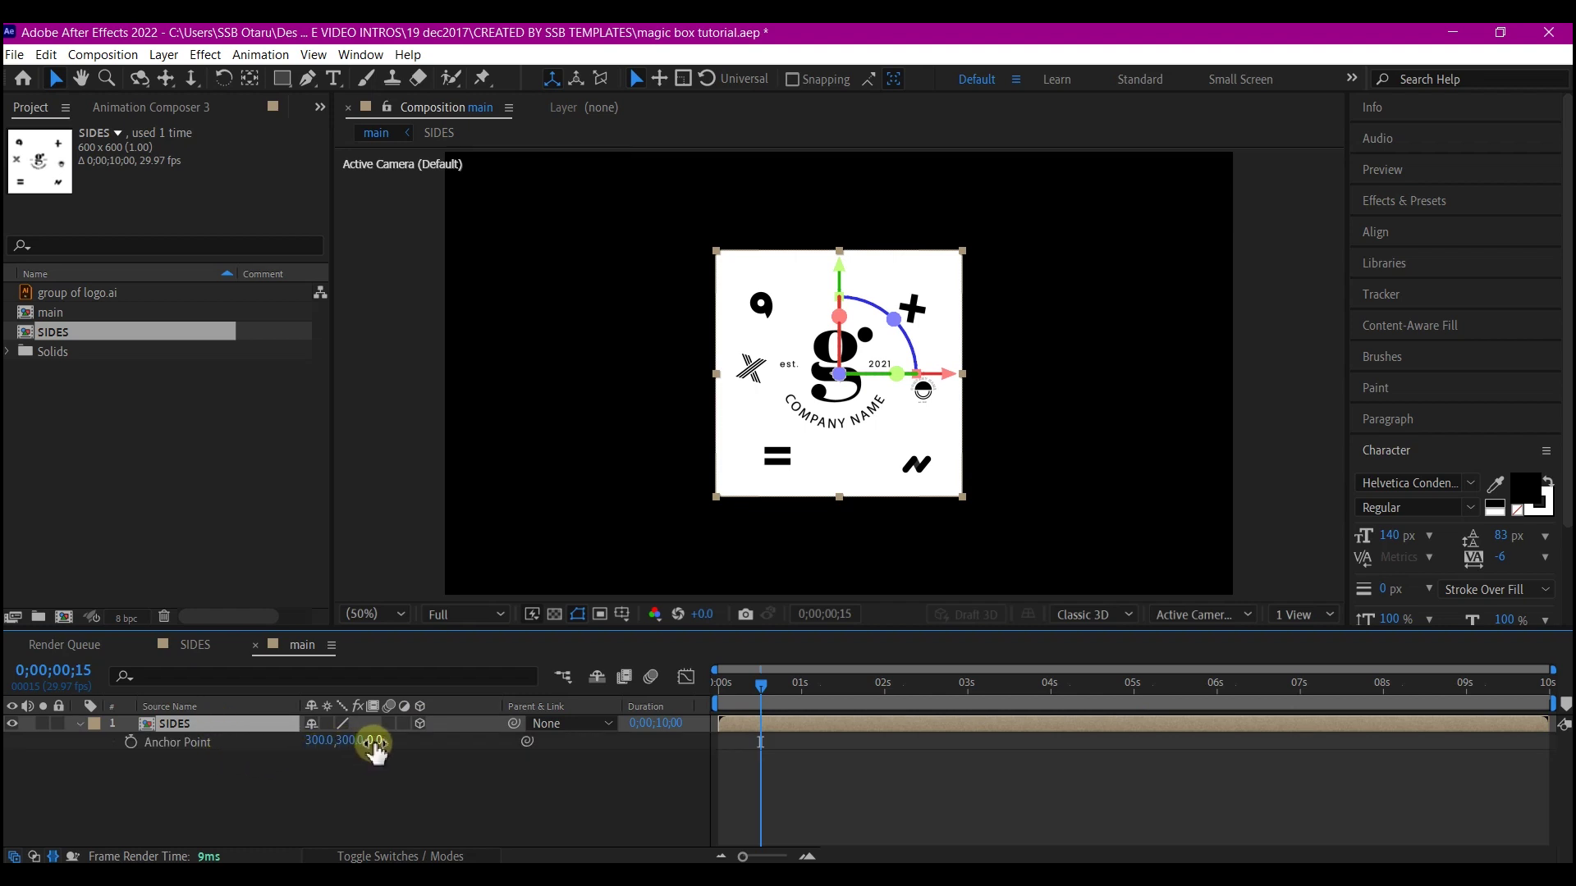
click(373, 741)
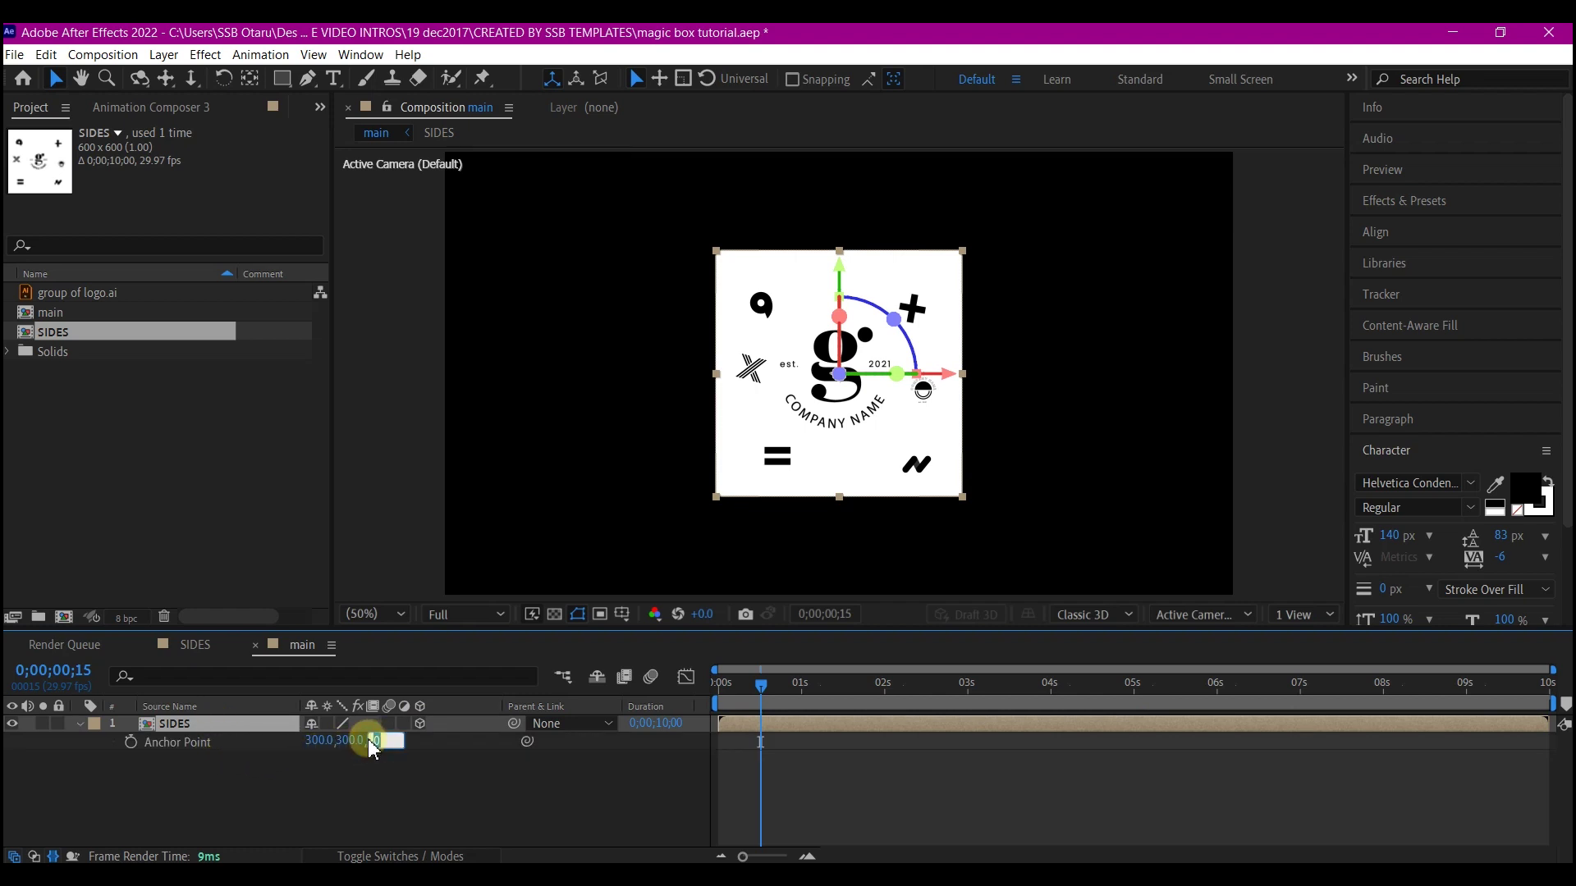
text(300)
key(Return)
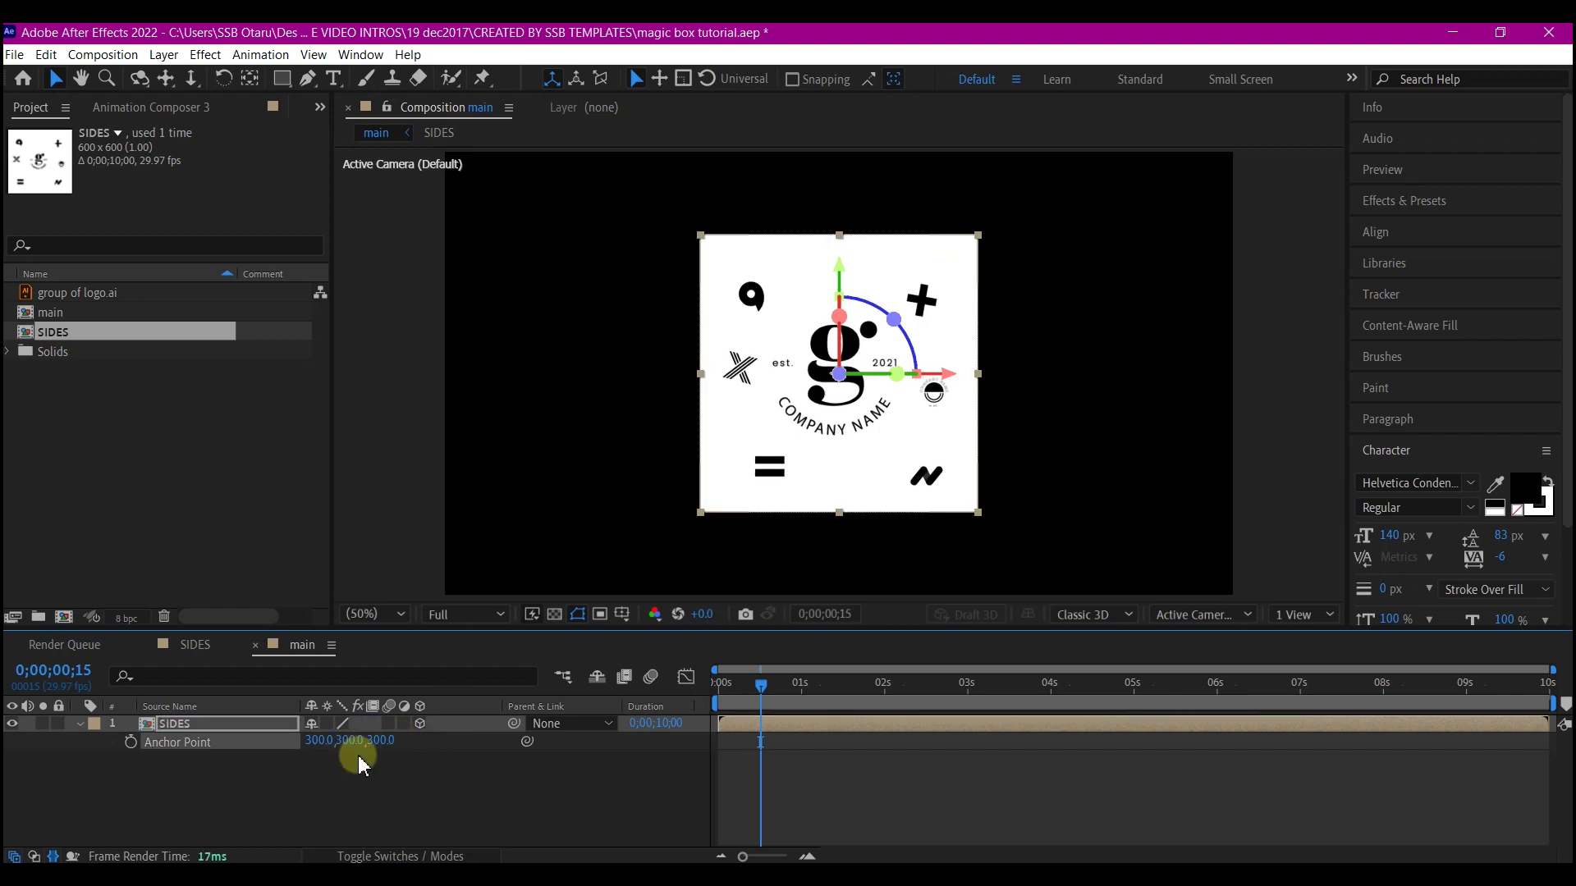
click(380, 741)
click(380, 741)
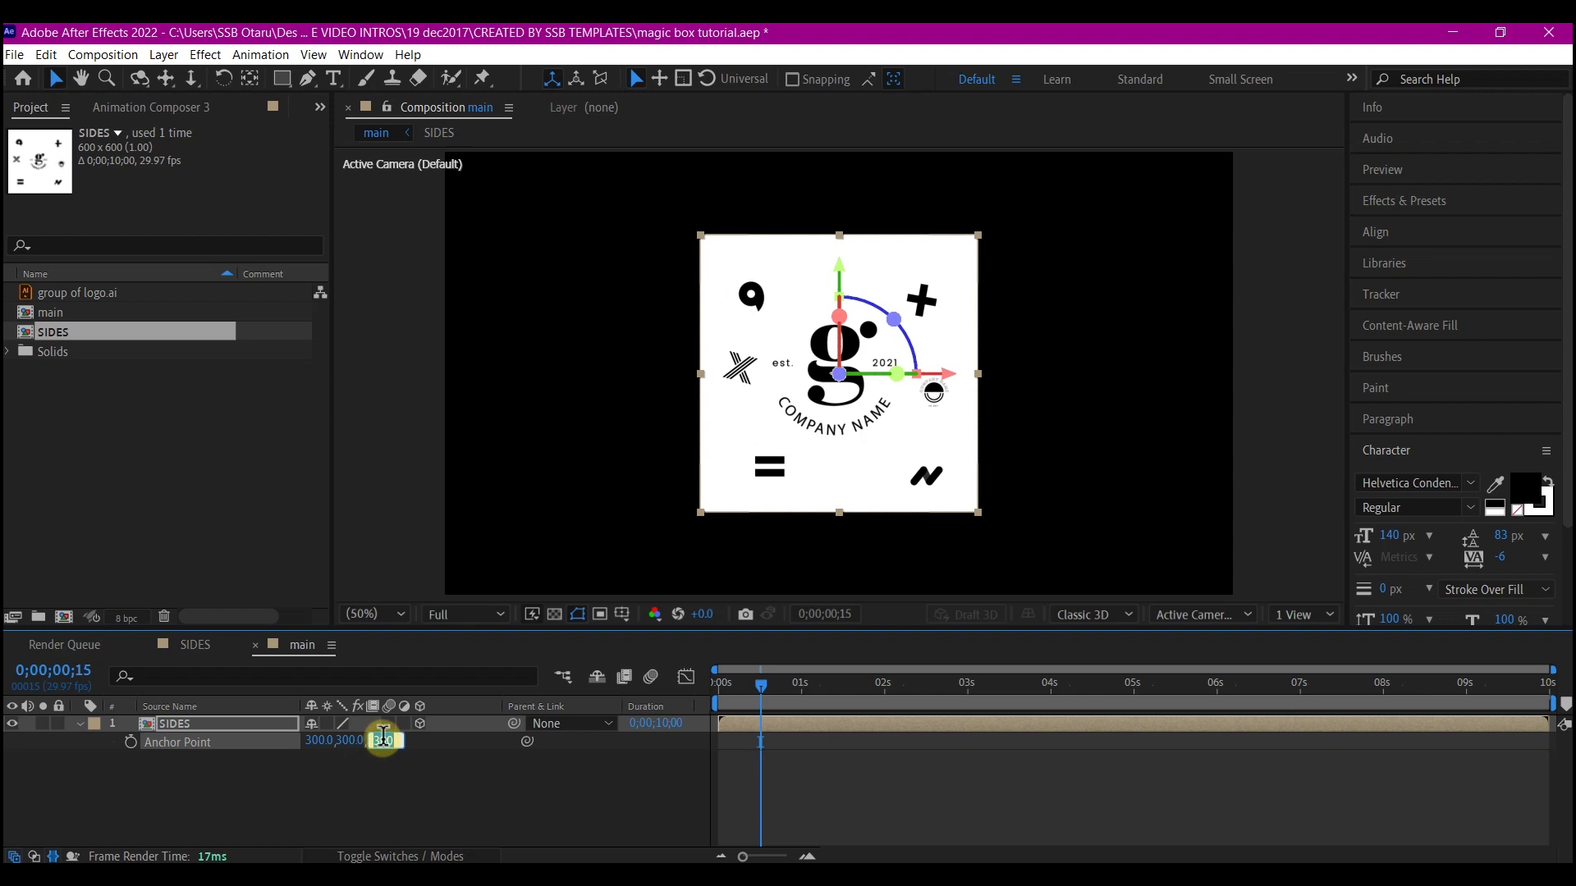
text(300)
click(309, 771)
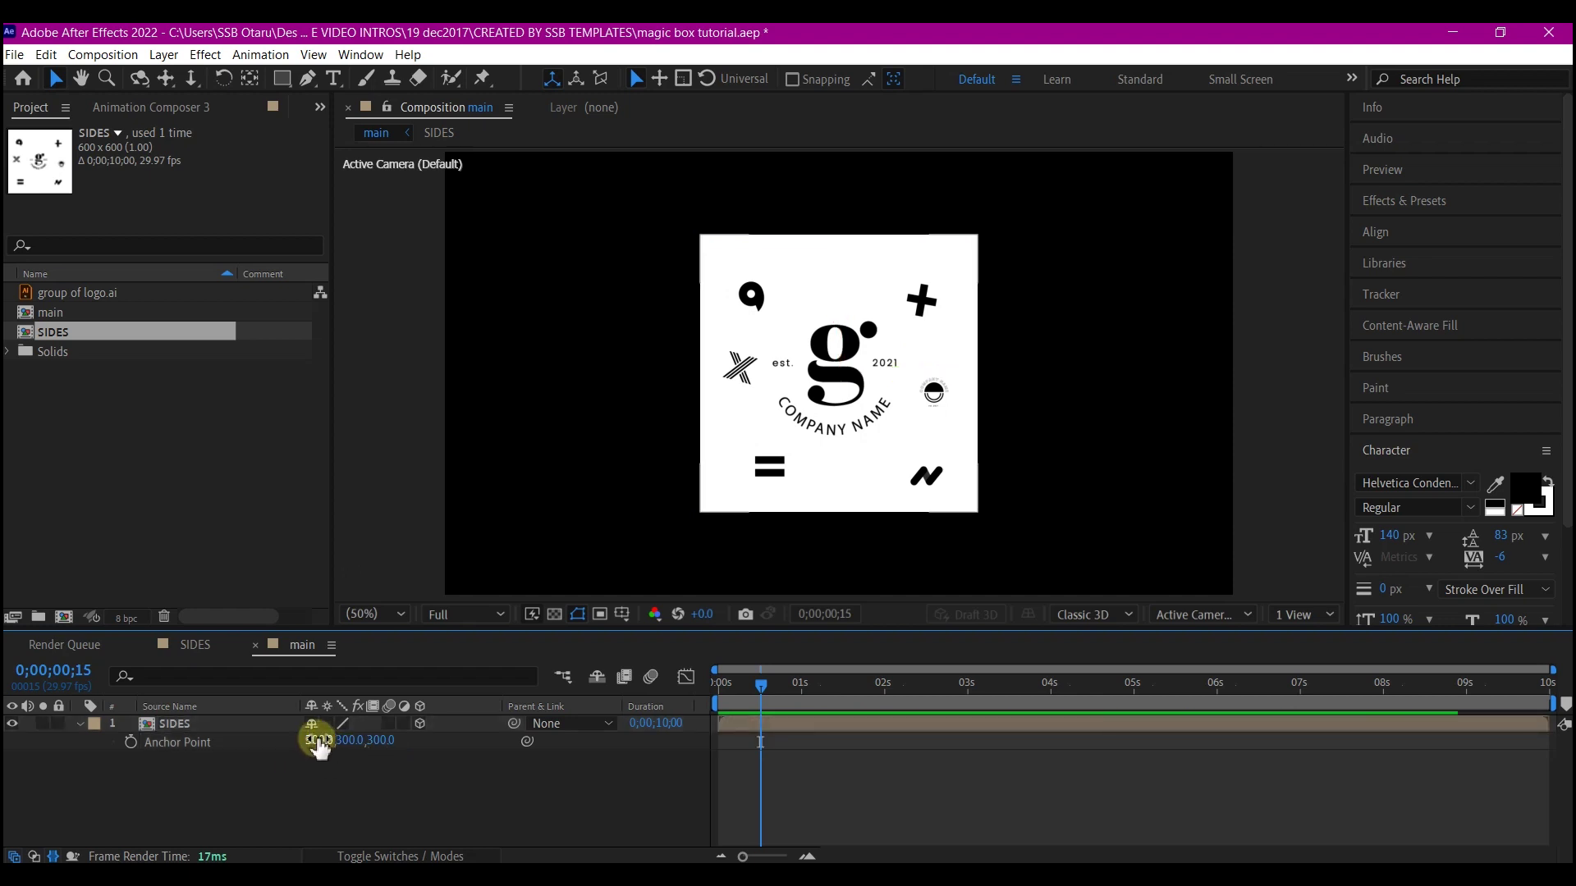
click(350, 741)
click(378, 741)
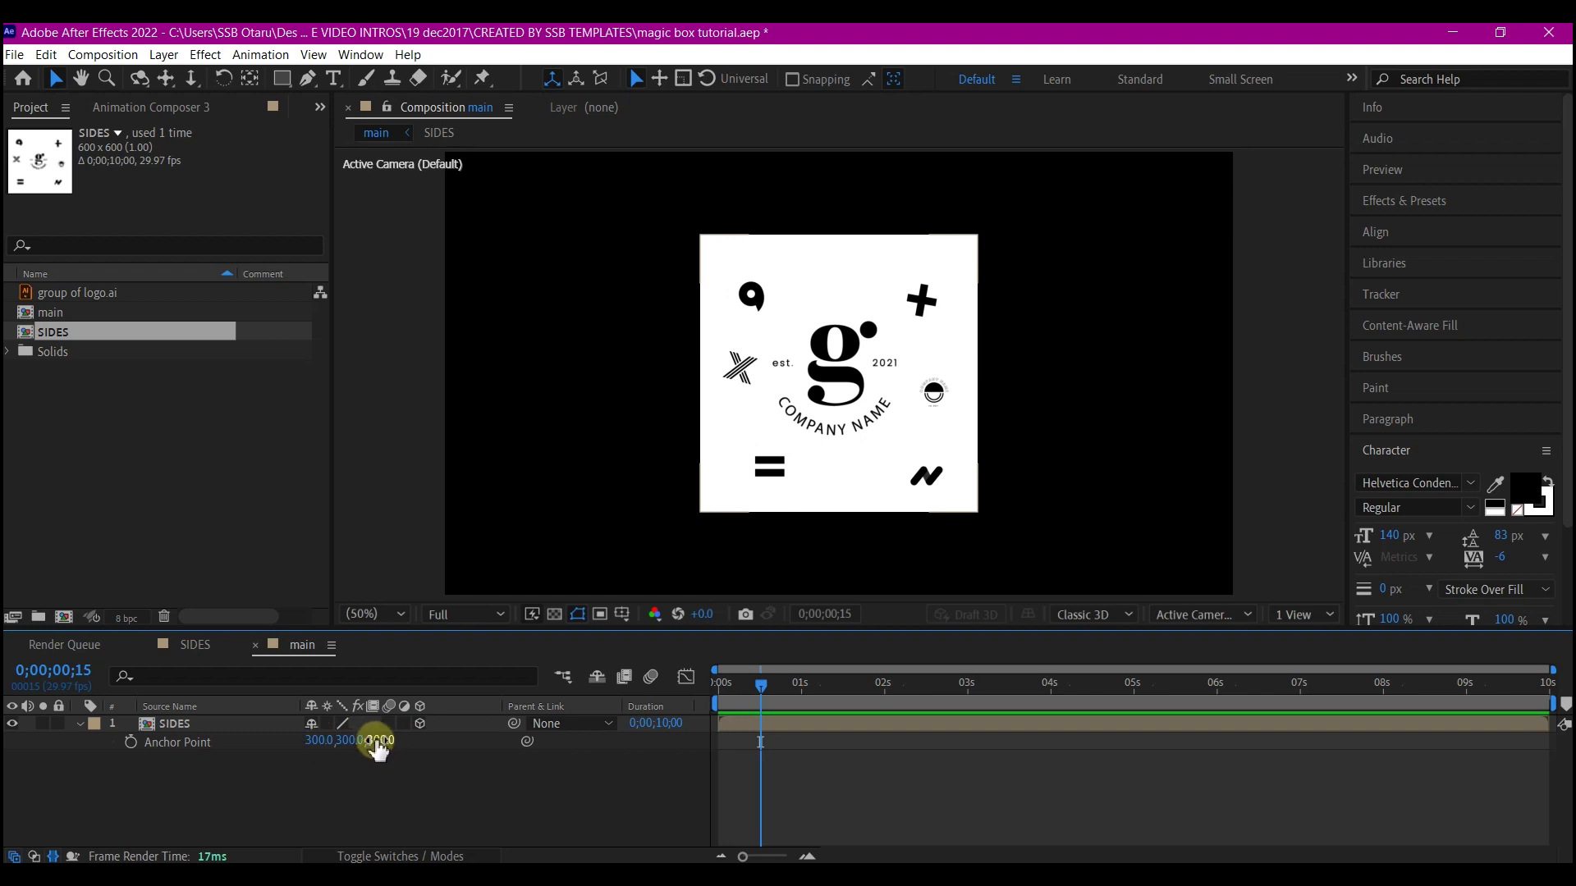
Duplicate the 3D SIDES layer repeatedly with Ctrl+D.
click(177, 725)
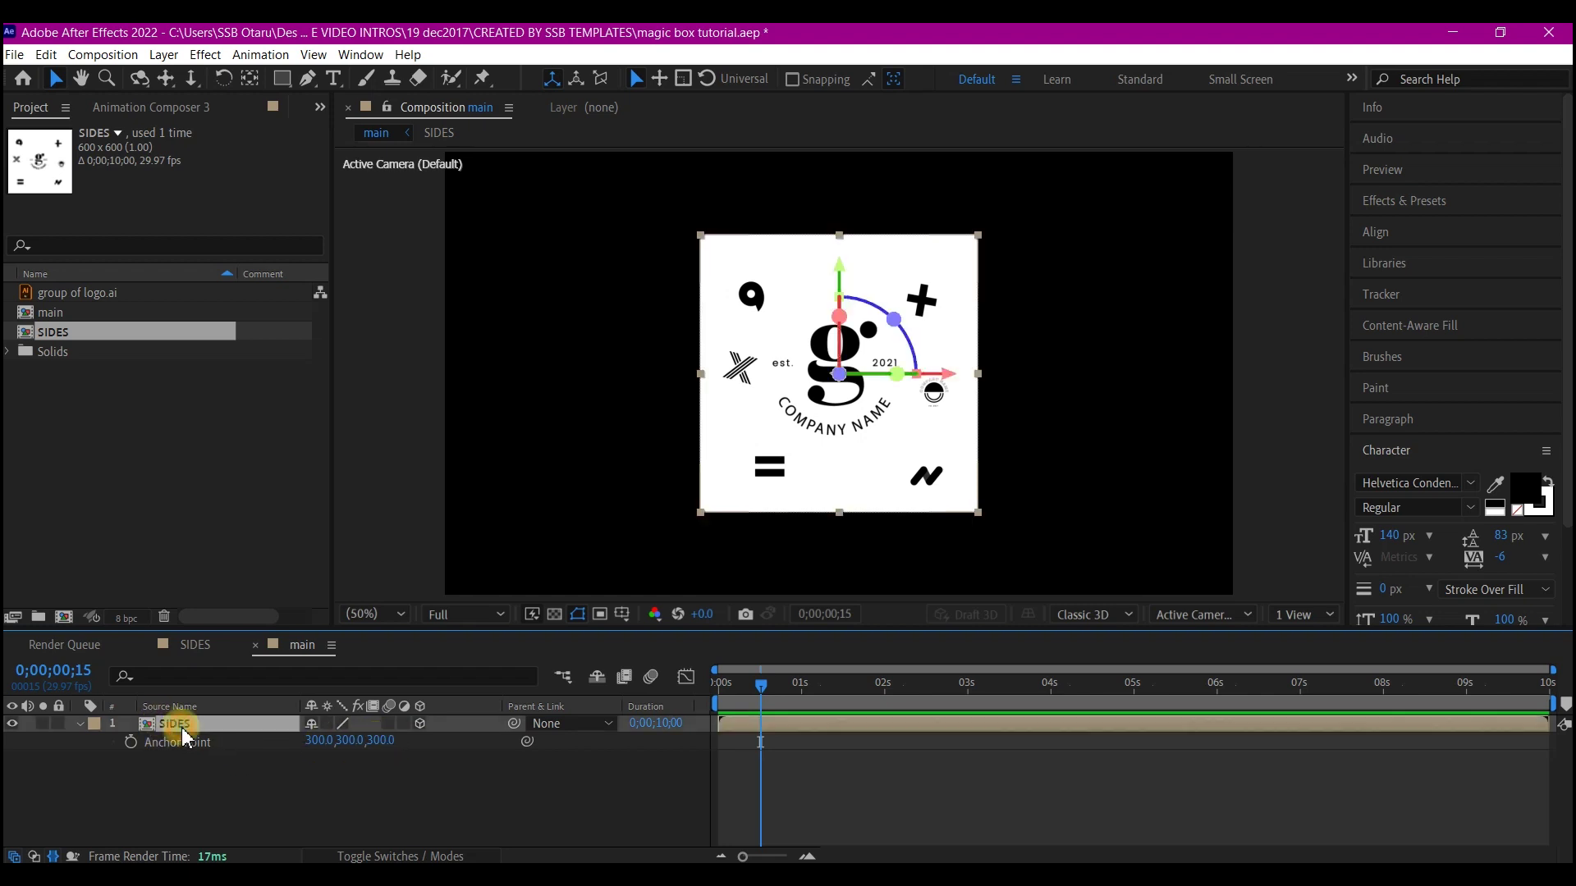
key(ctrl+d)
key(ctrl+d)
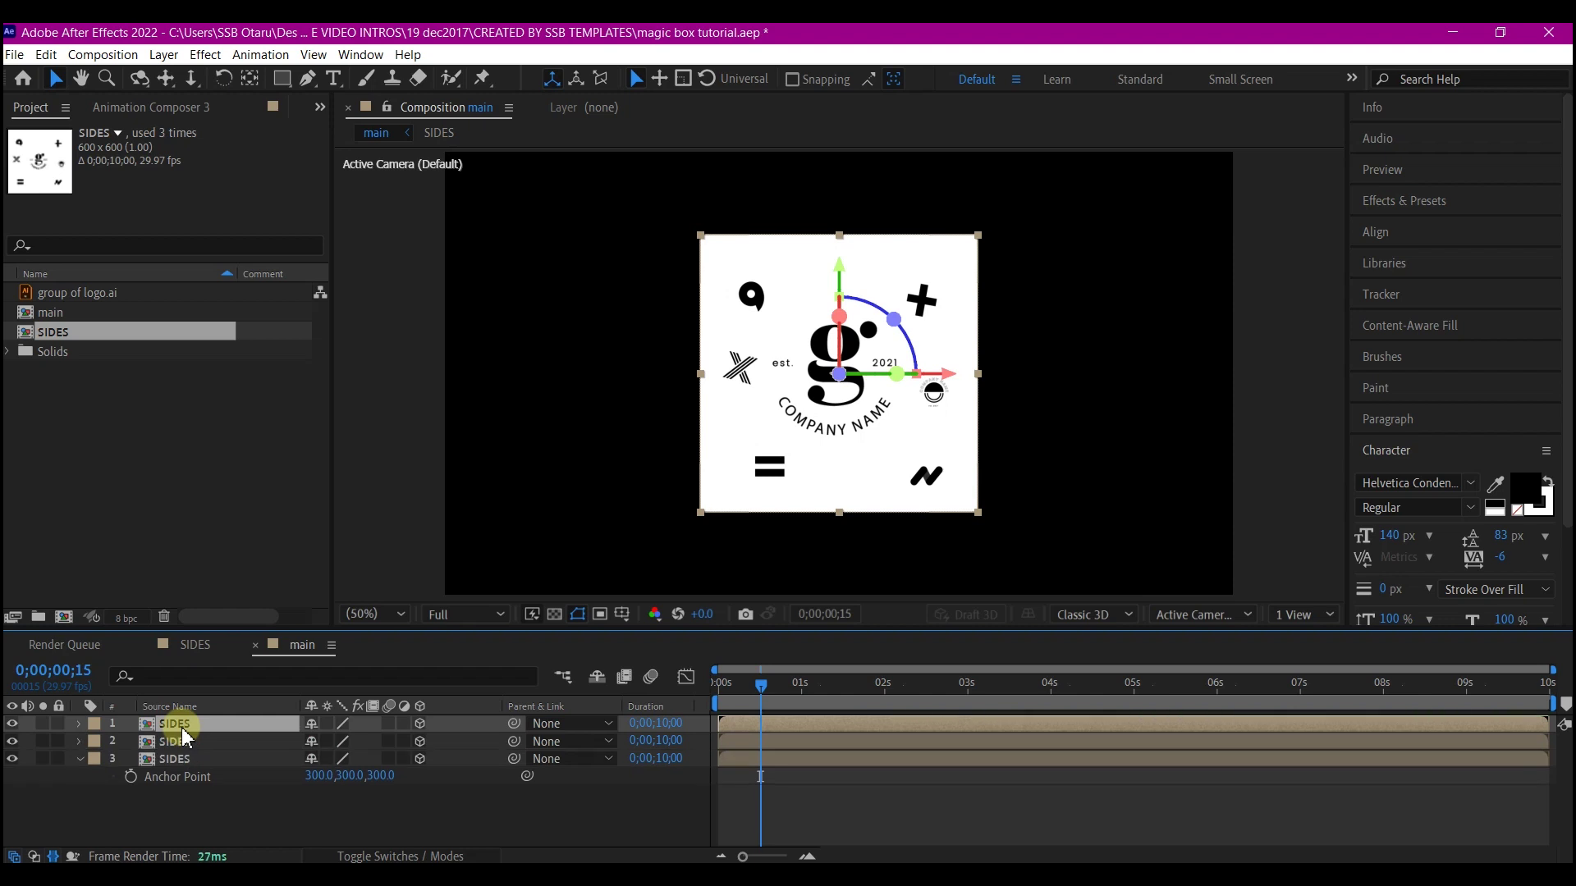
key(ctrl+d)
key(ctrl+d)
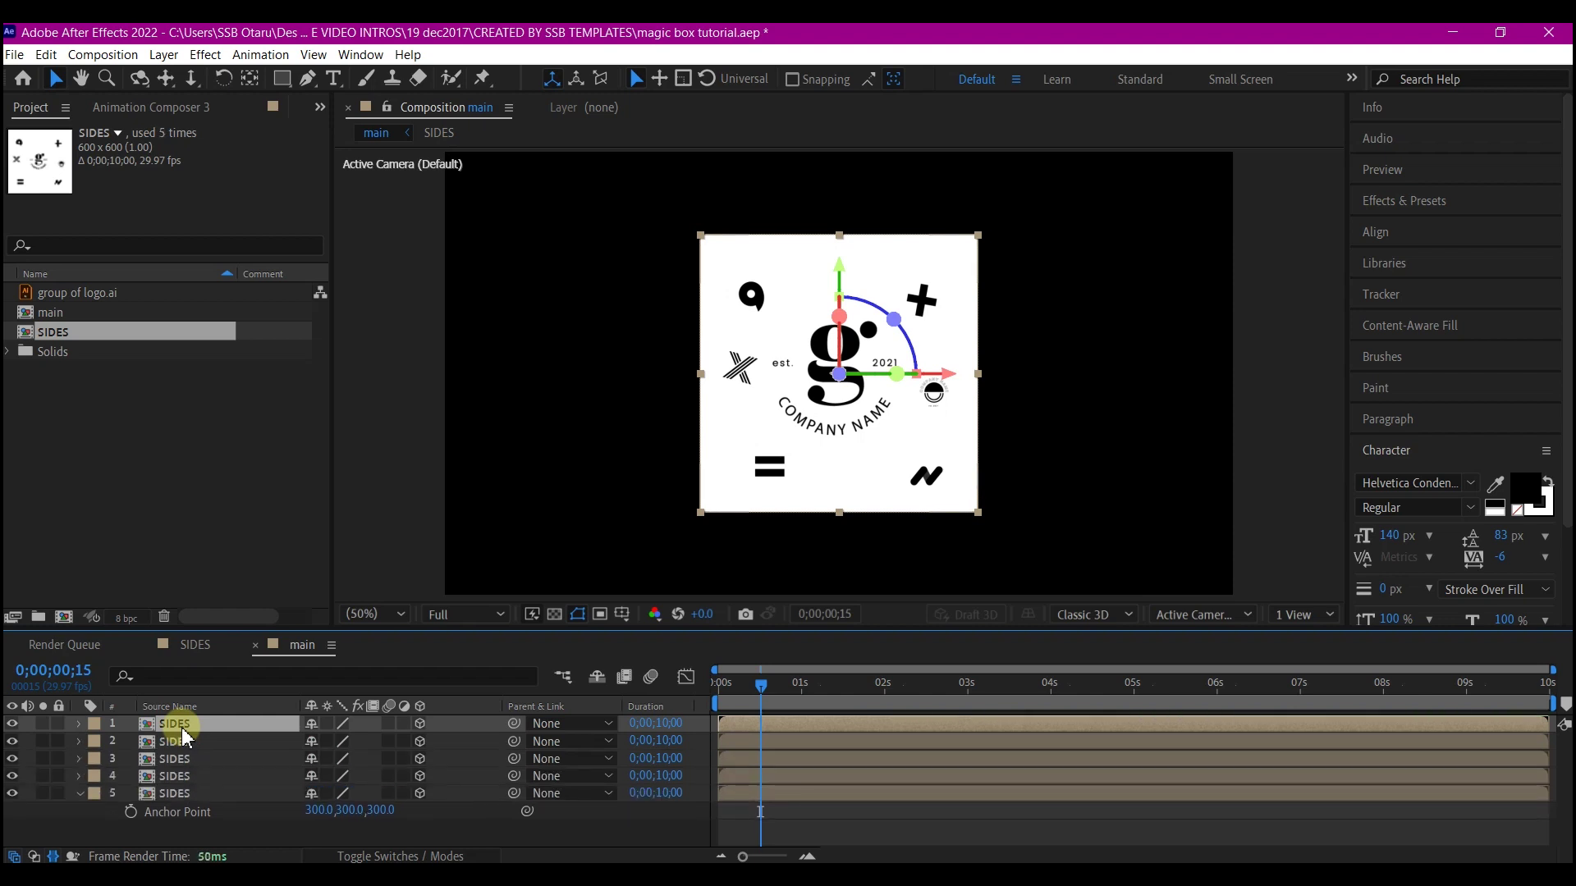
key(ctrl+d)
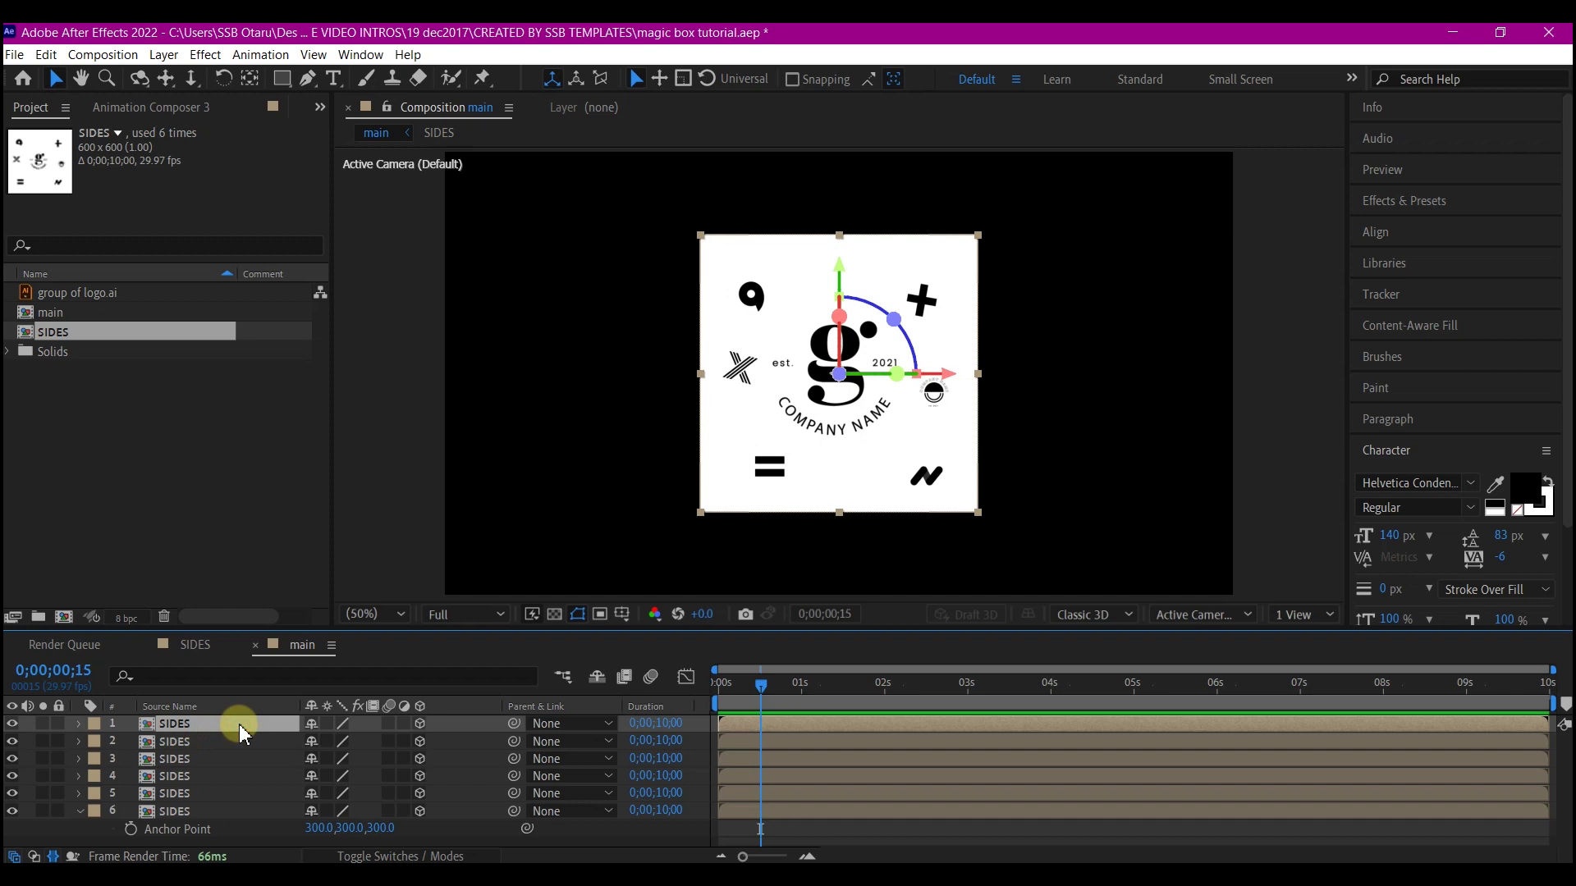
Set the first SIDES layer's X orientation to 90°.
key(r)
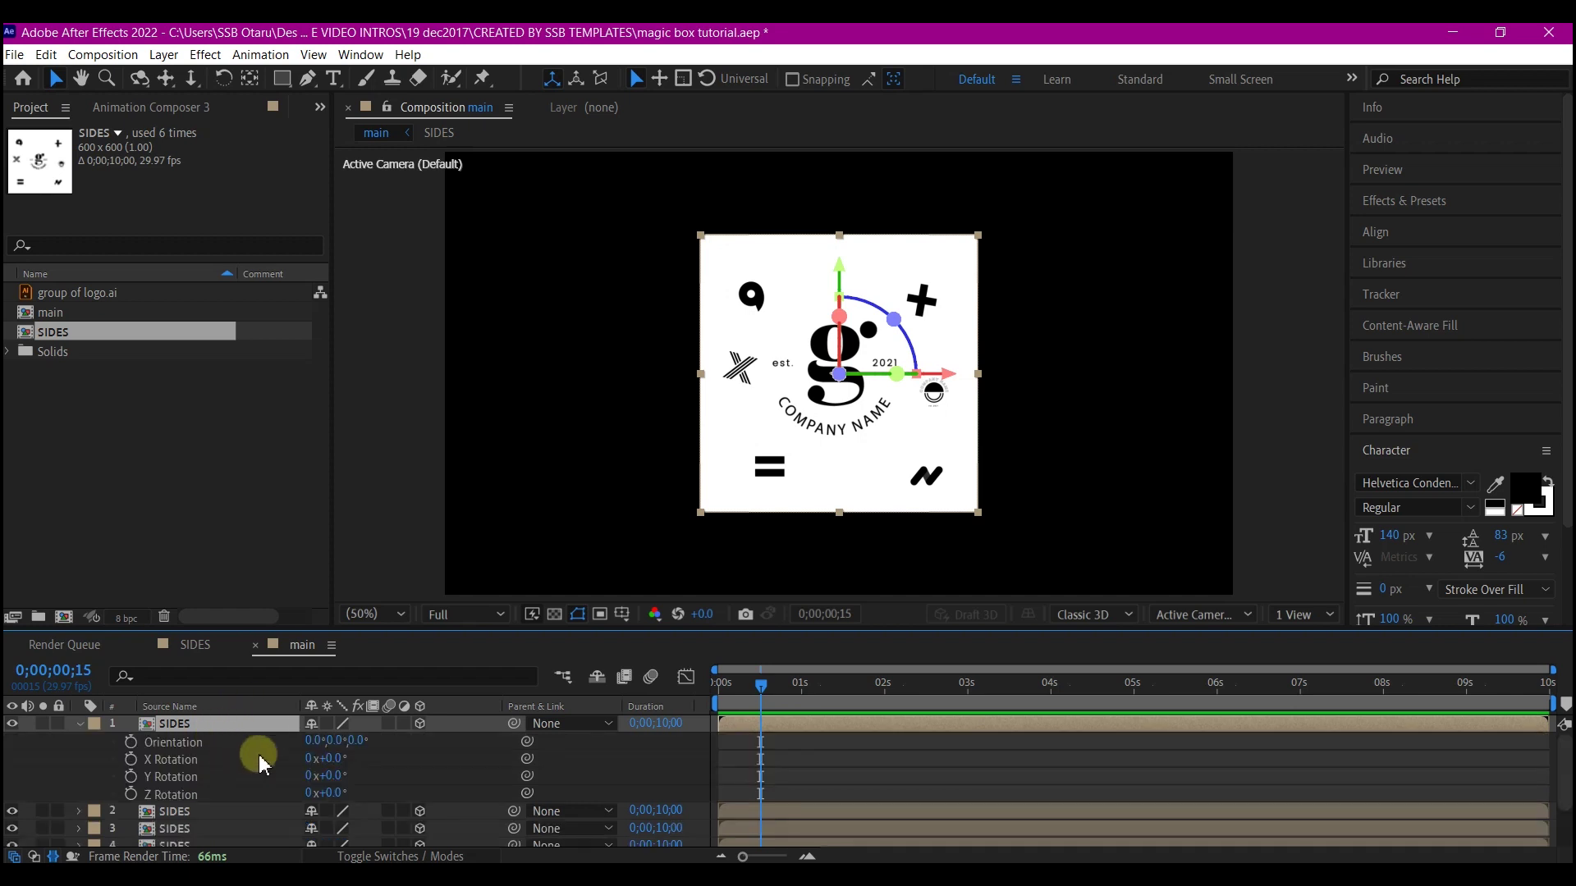
click(313, 741)
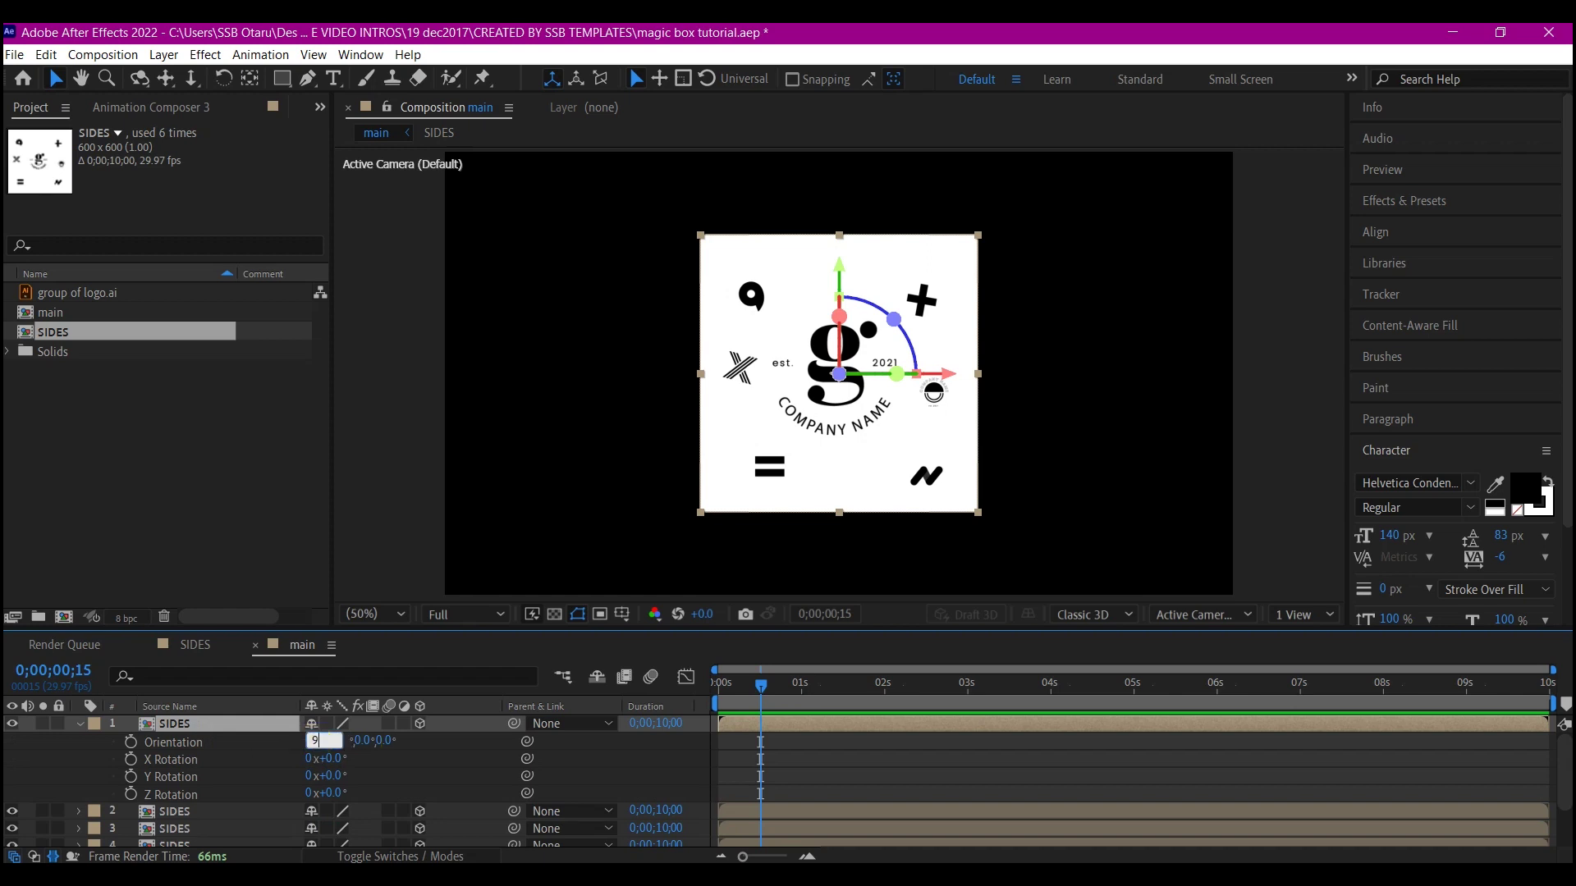
text(90)
key(Return)
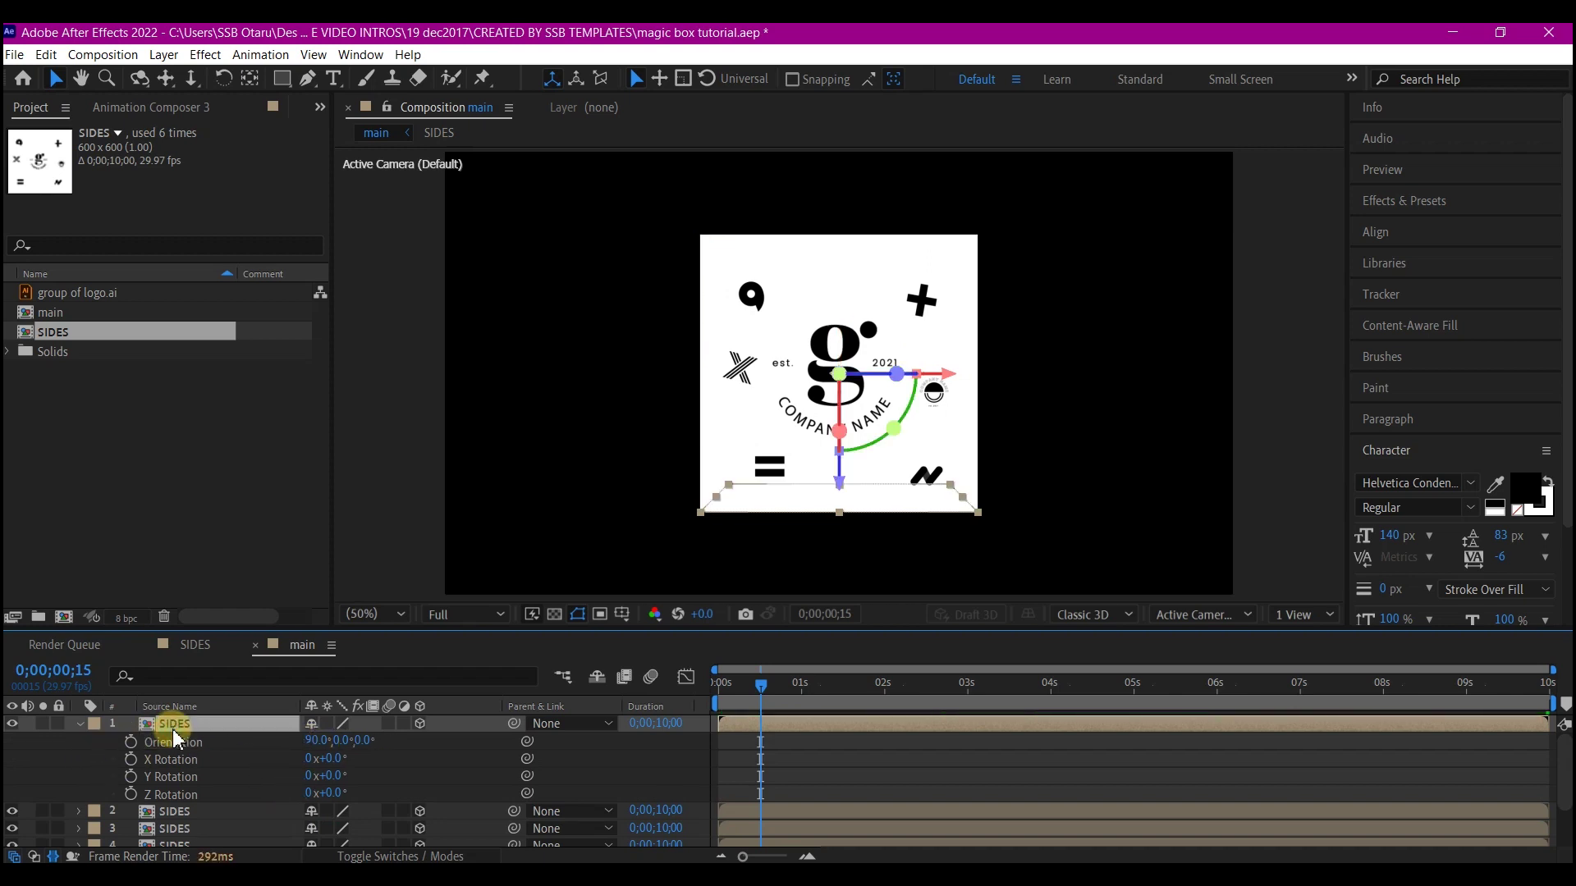
click(80, 723)
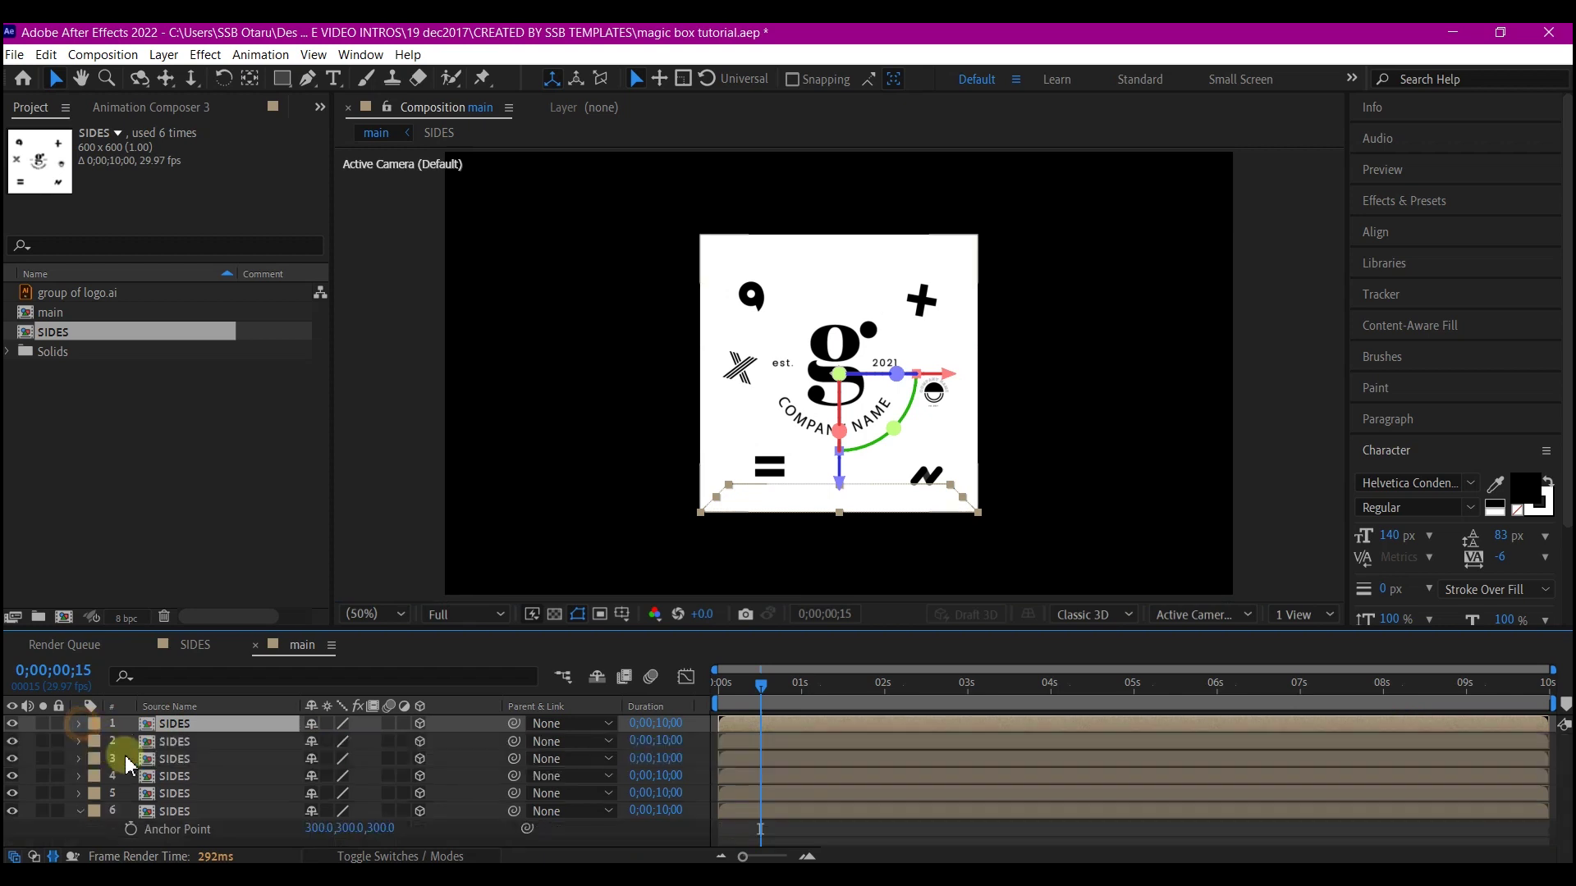
Give the second SIDES layer a 270° X orientation, then select the third layer.
click(180, 743)
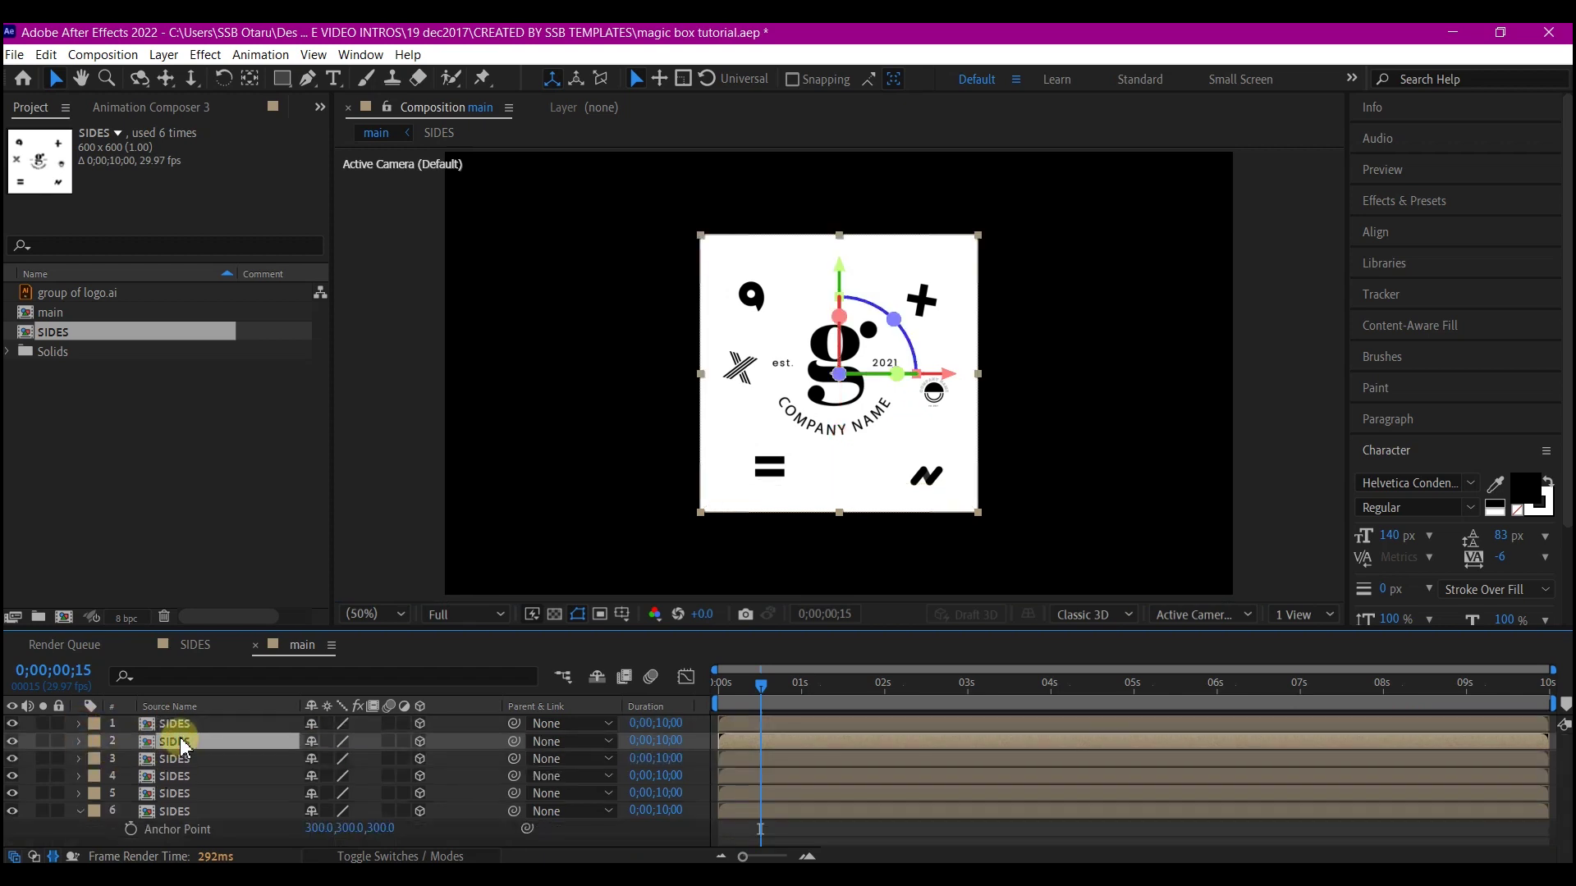
key(r)
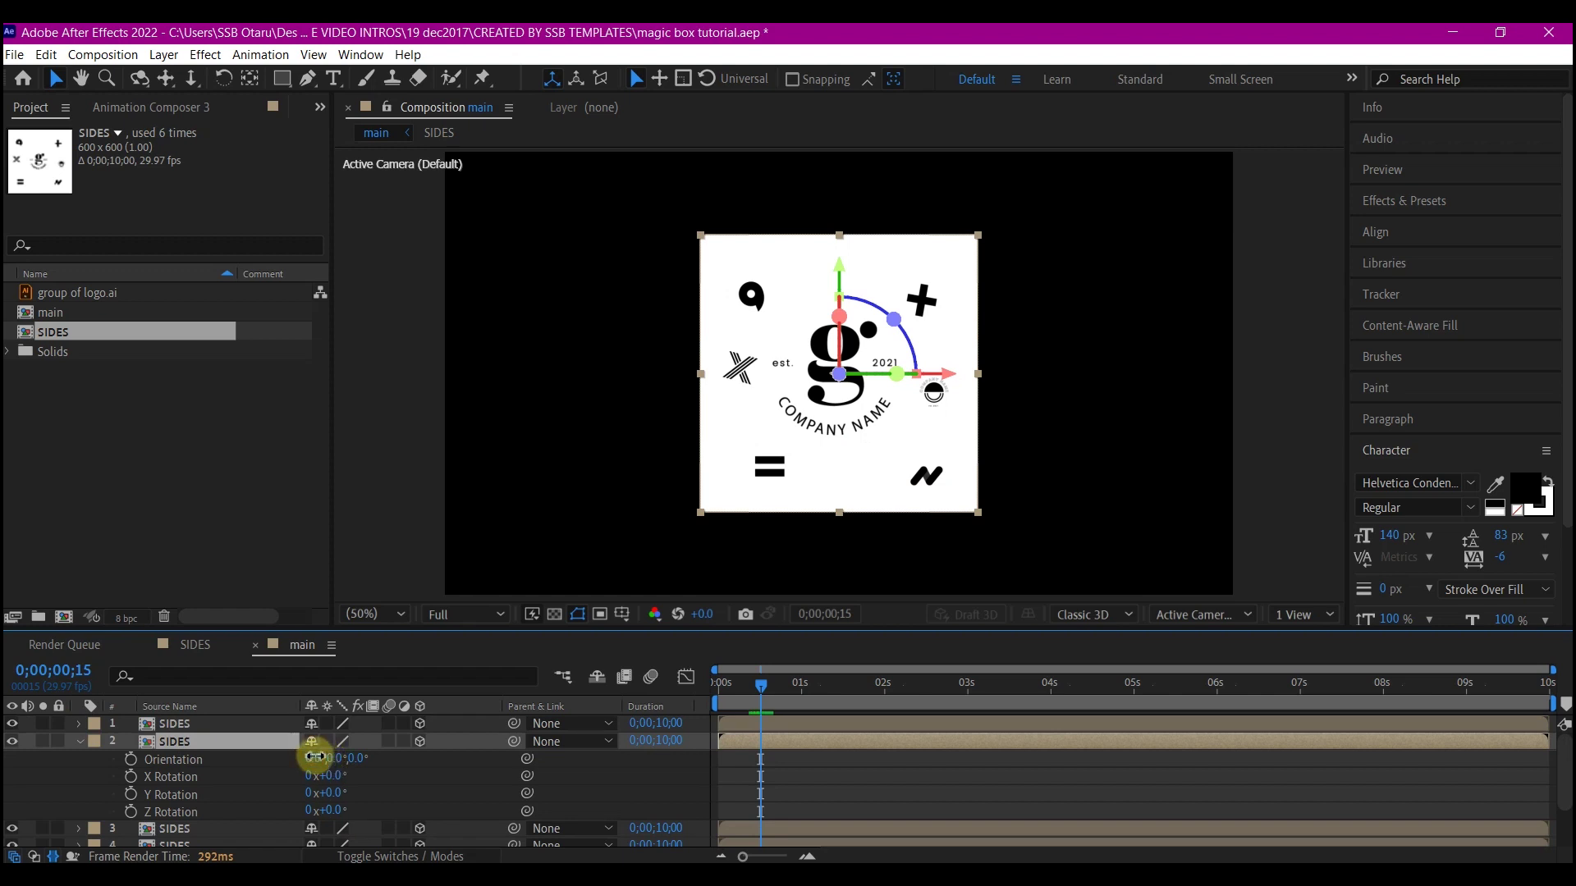
click(317, 757)
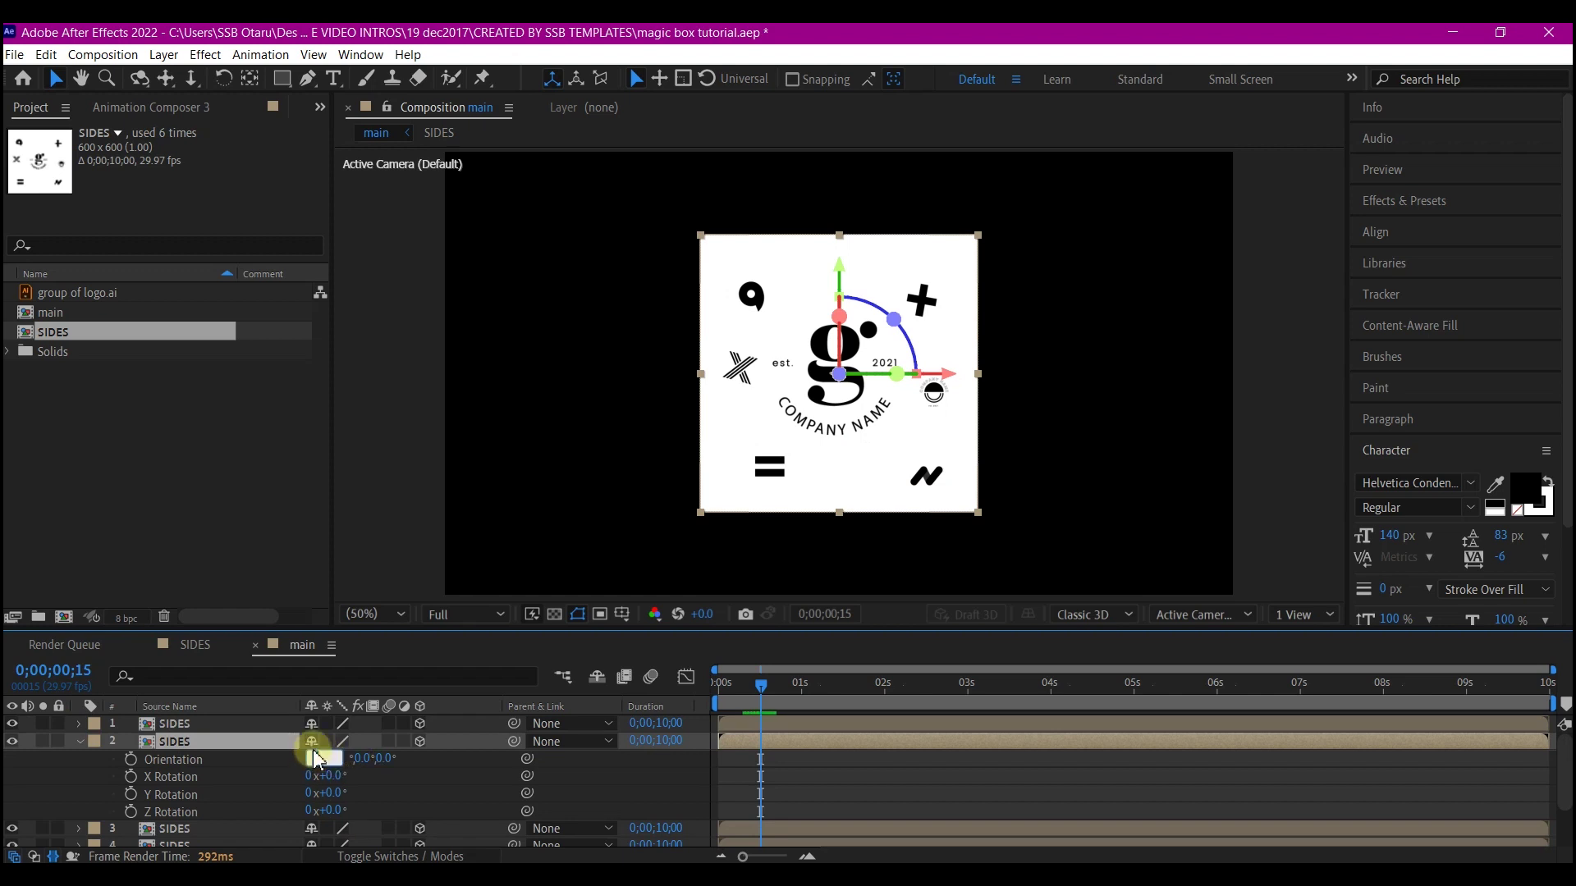
text(270)
click(113, 762)
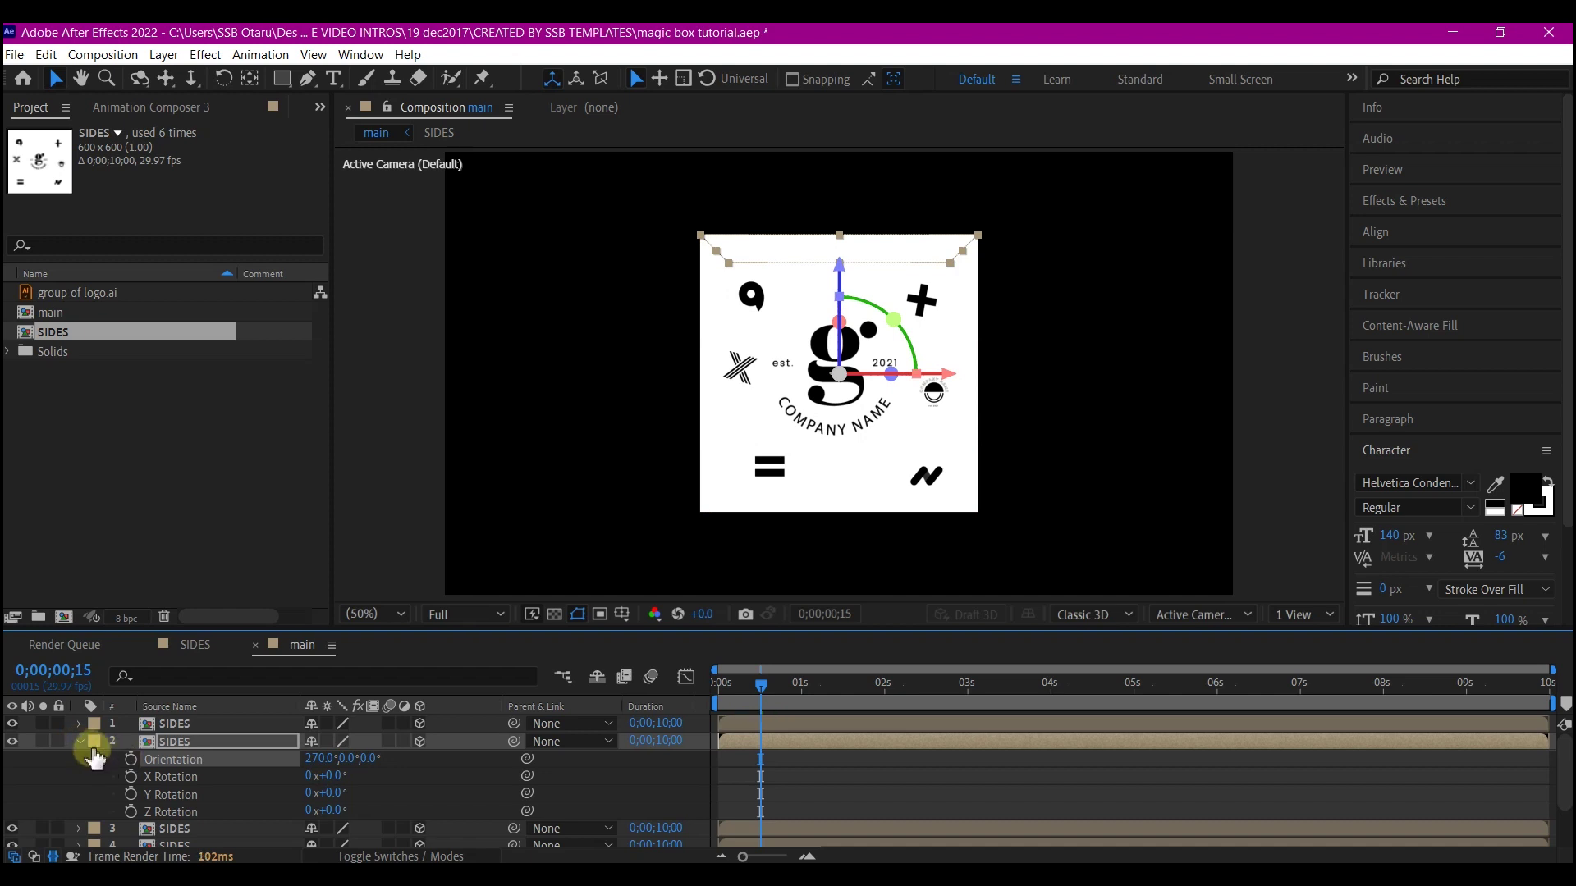
click(79, 741)
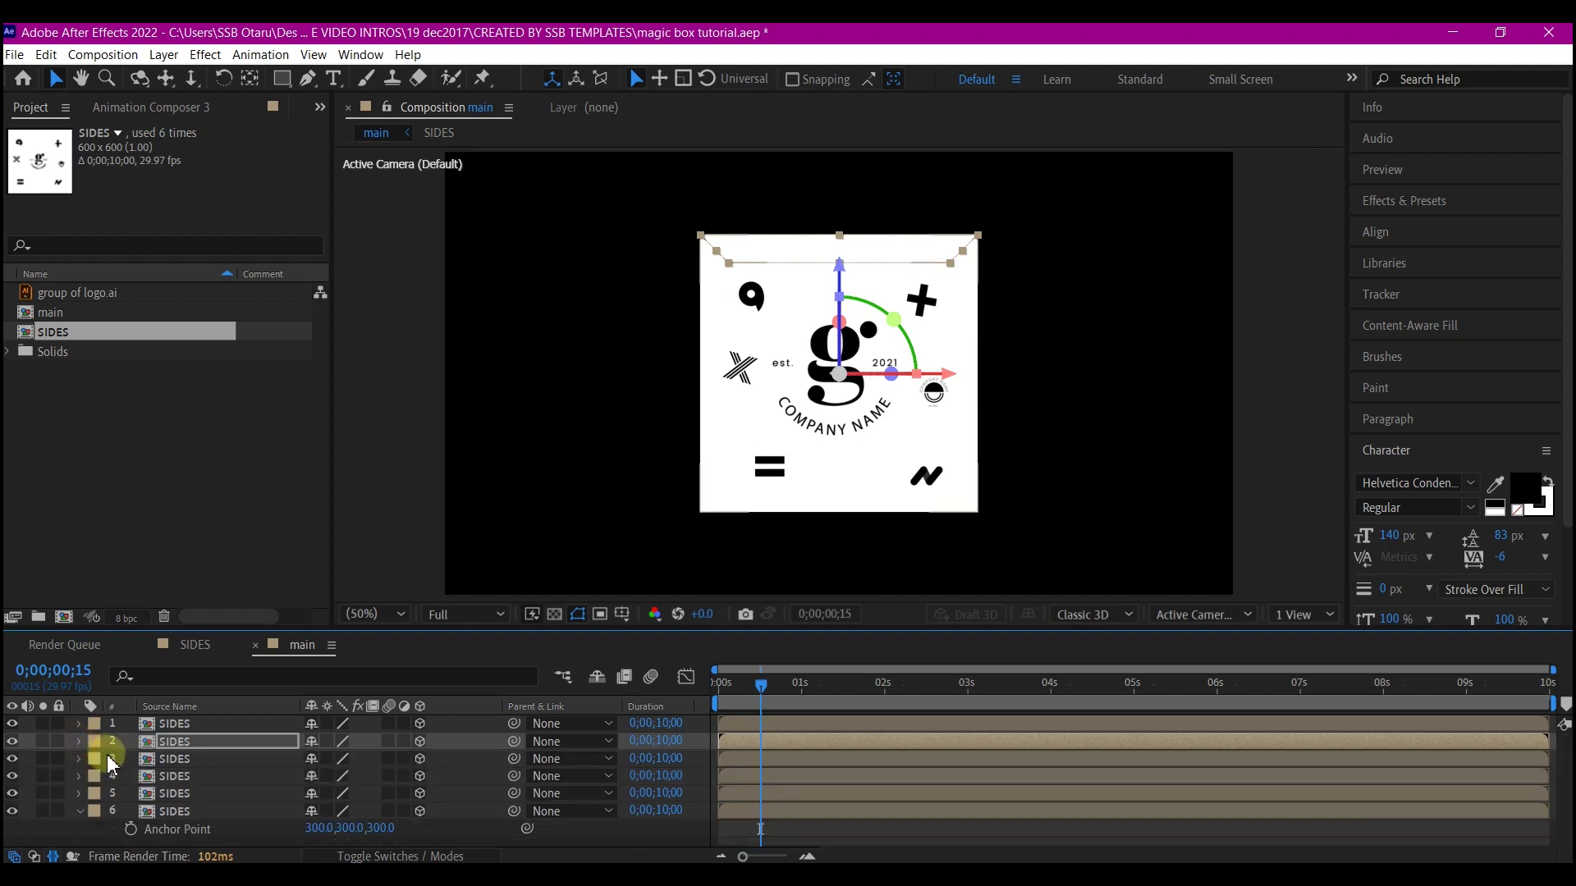
click(191, 766)
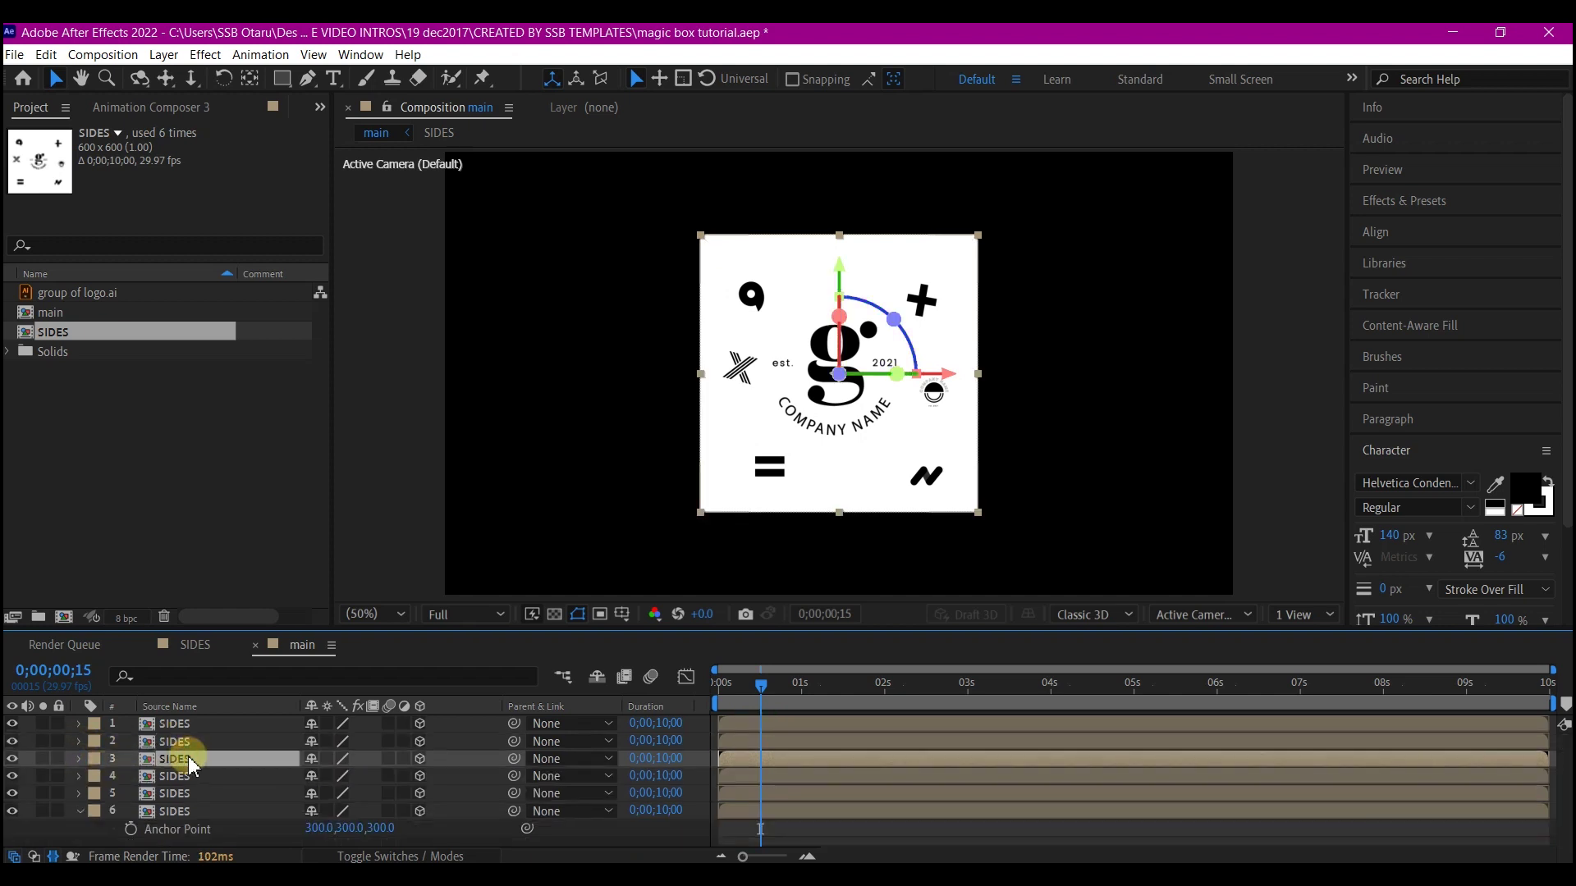
Set the third SIDES layer's Orientation Y to 180°.
key(r)
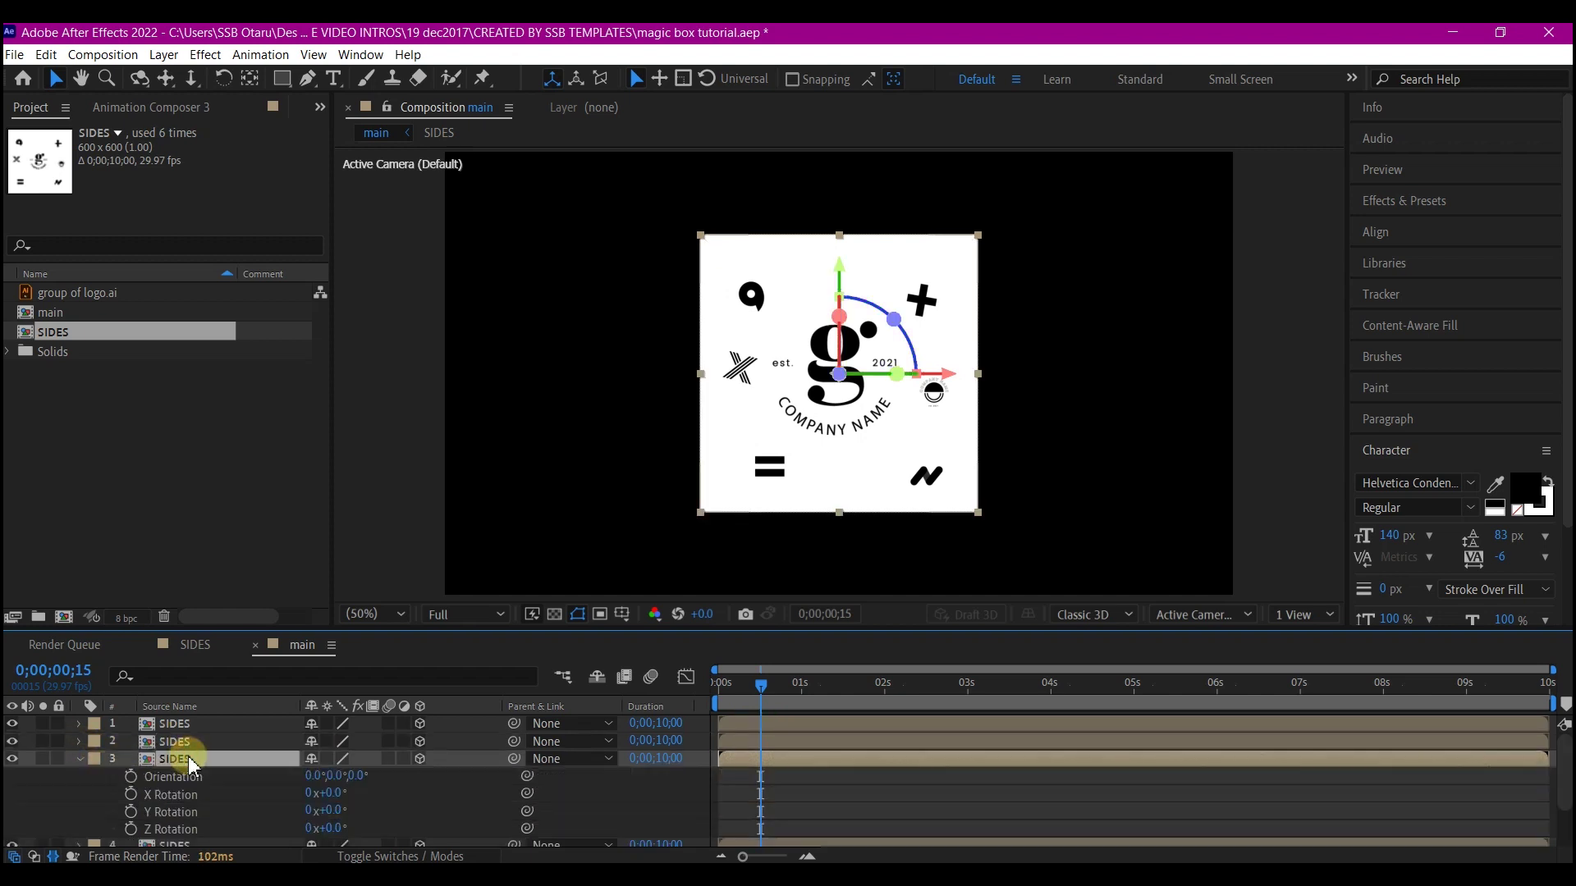
click(330, 775)
text(18)
click(80, 758)
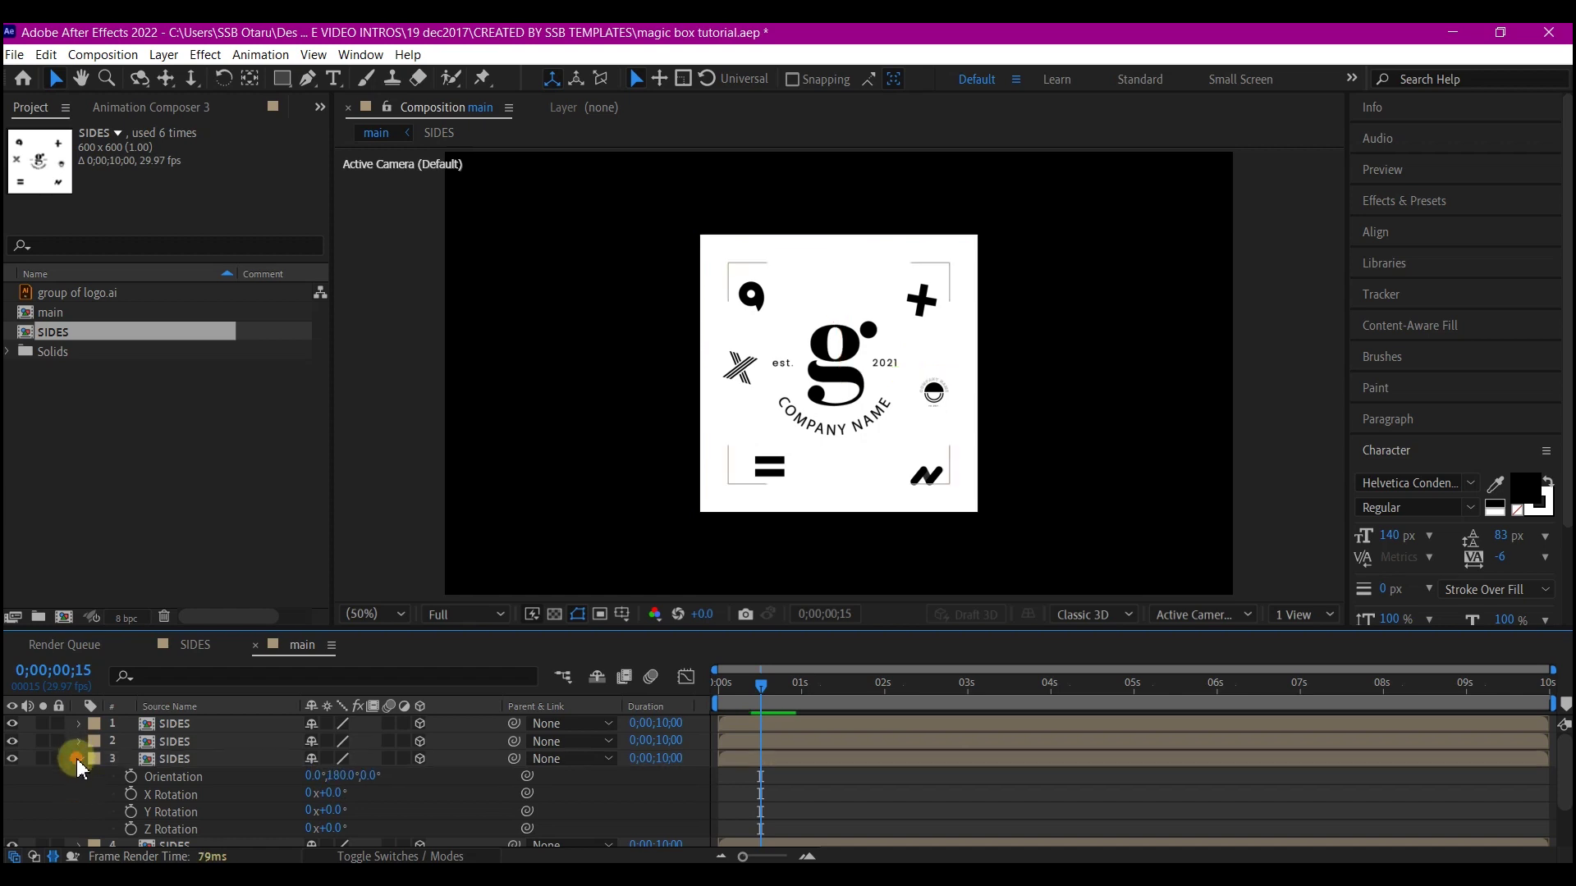
Set the fourth SIDES layer's Orientation Z to 270°.
key(ctrl+Down)
key(r)
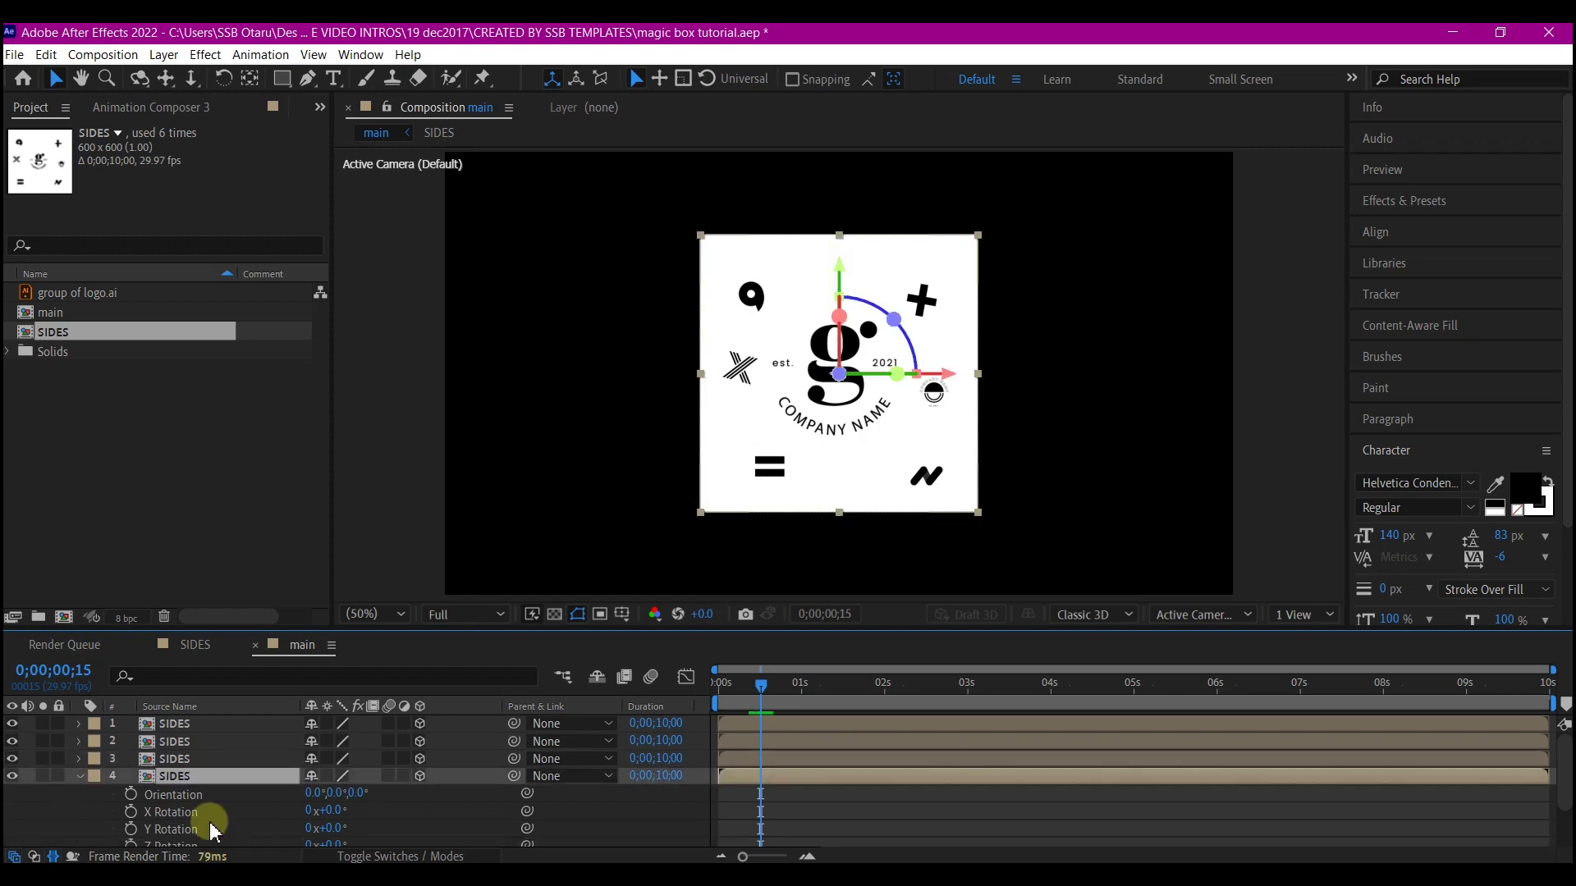
click(354, 792)
text(270)
key(Return)
click(84, 789)
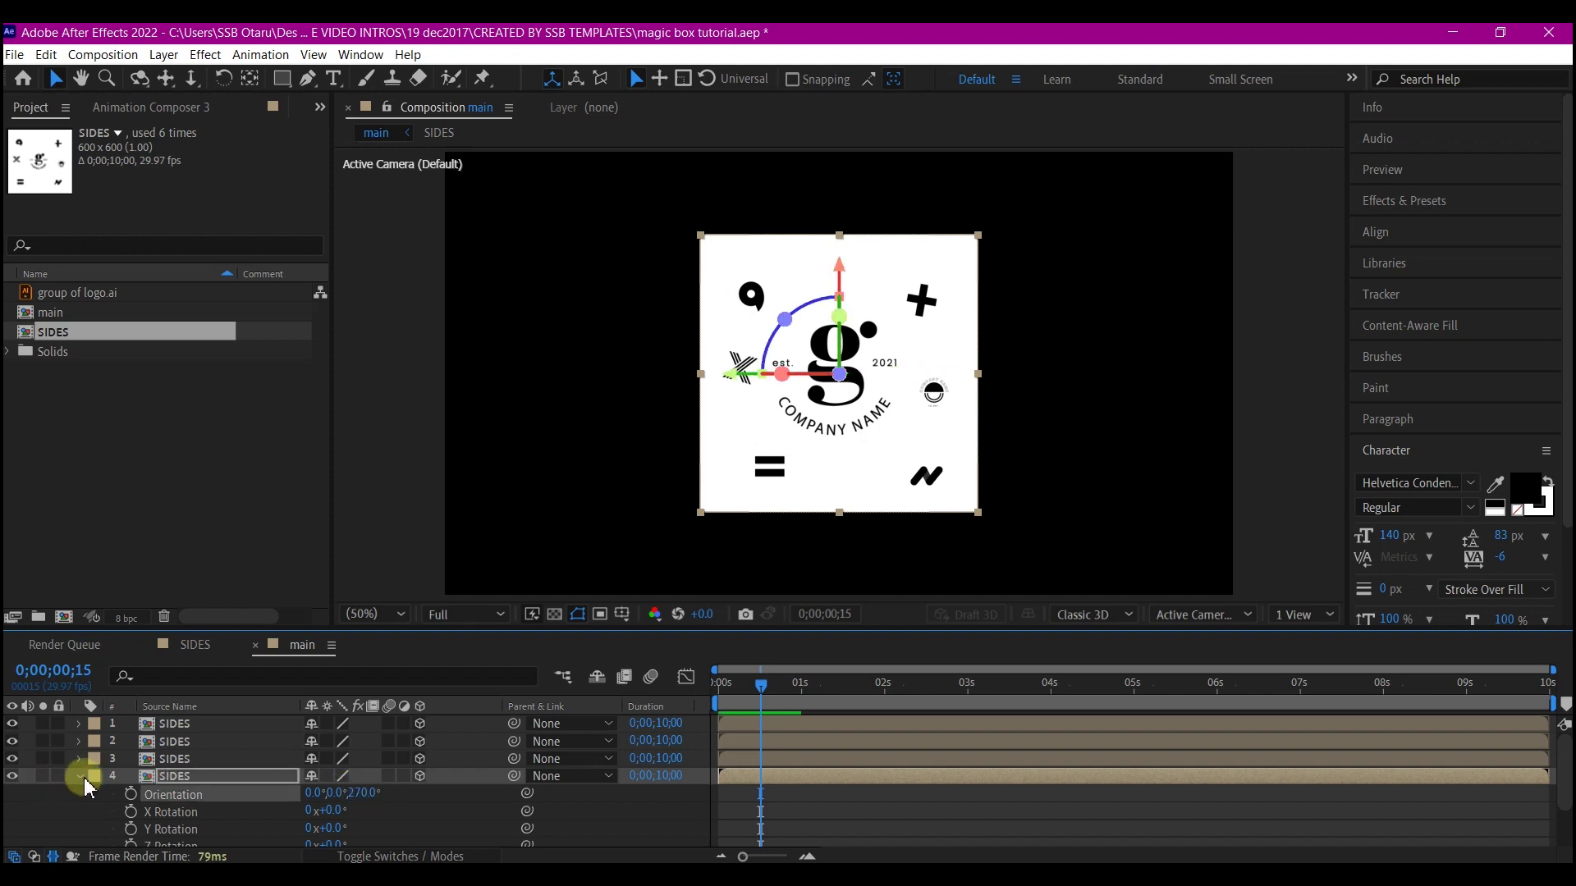
Select the fifth SIDES layer and show its rotation properties.
click(80, 776)
click(158, 795)
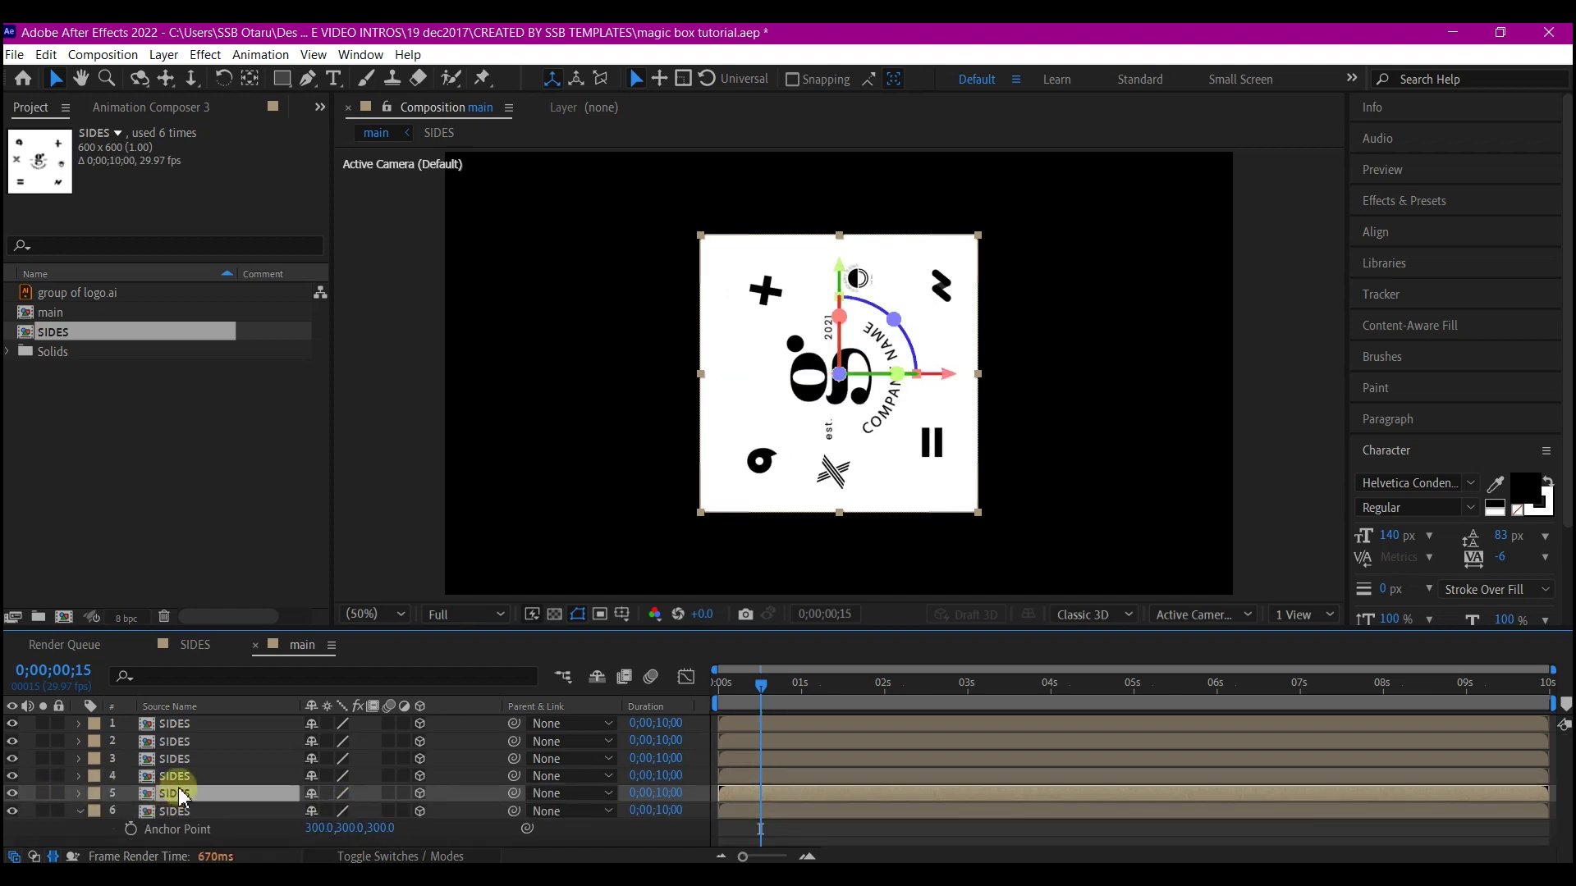
key(r)
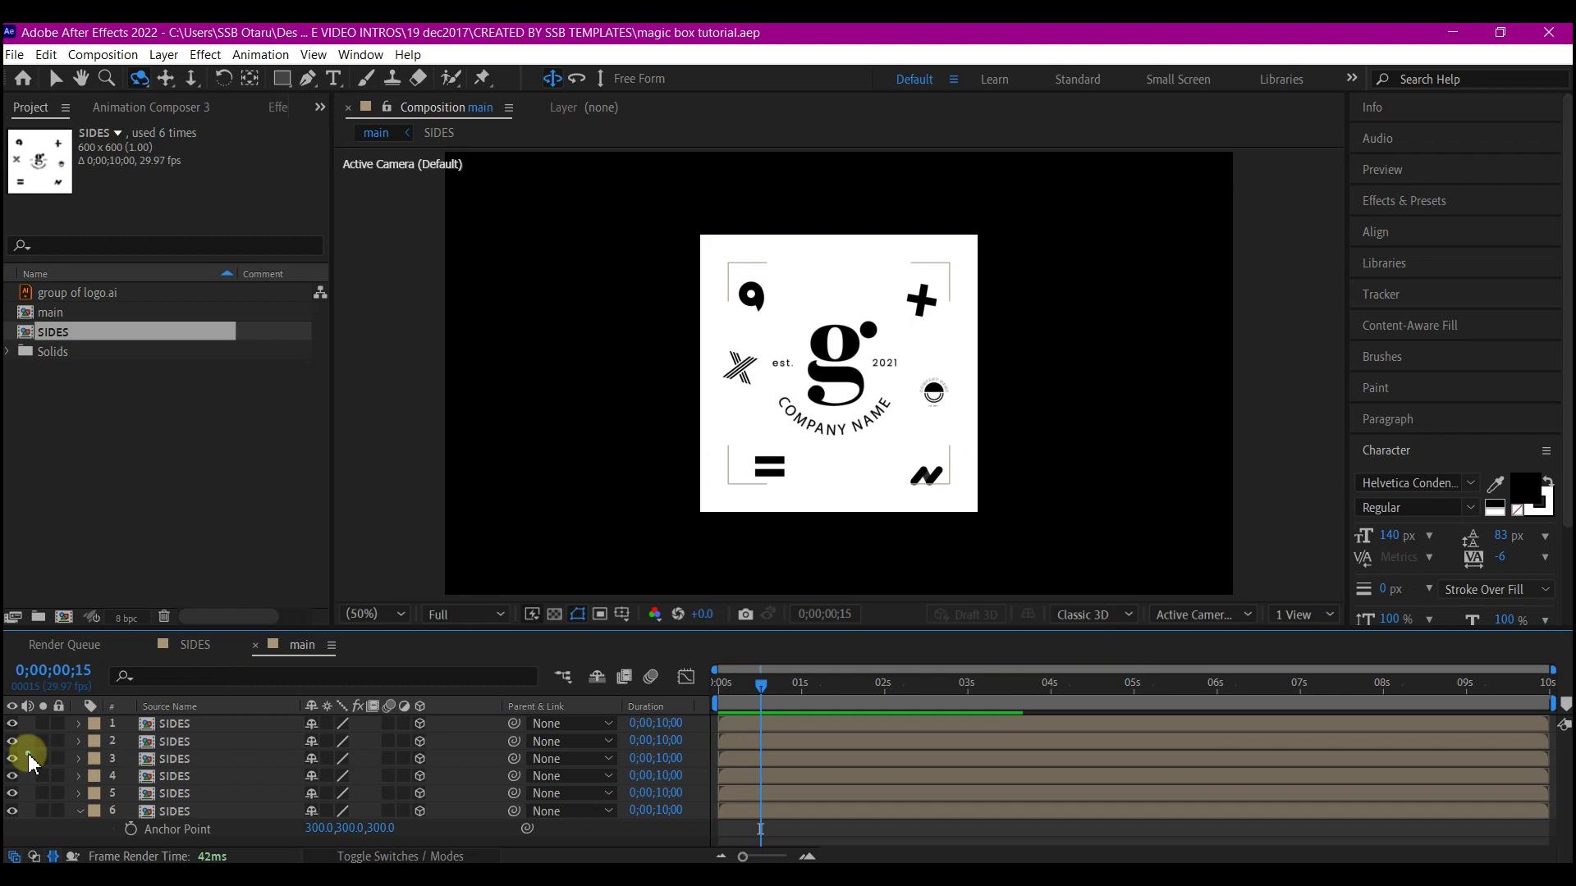
Create a Two-Node camera with the 50mm preset, named Camera 1, from the timeline's New menu.
right_click(32, 763)
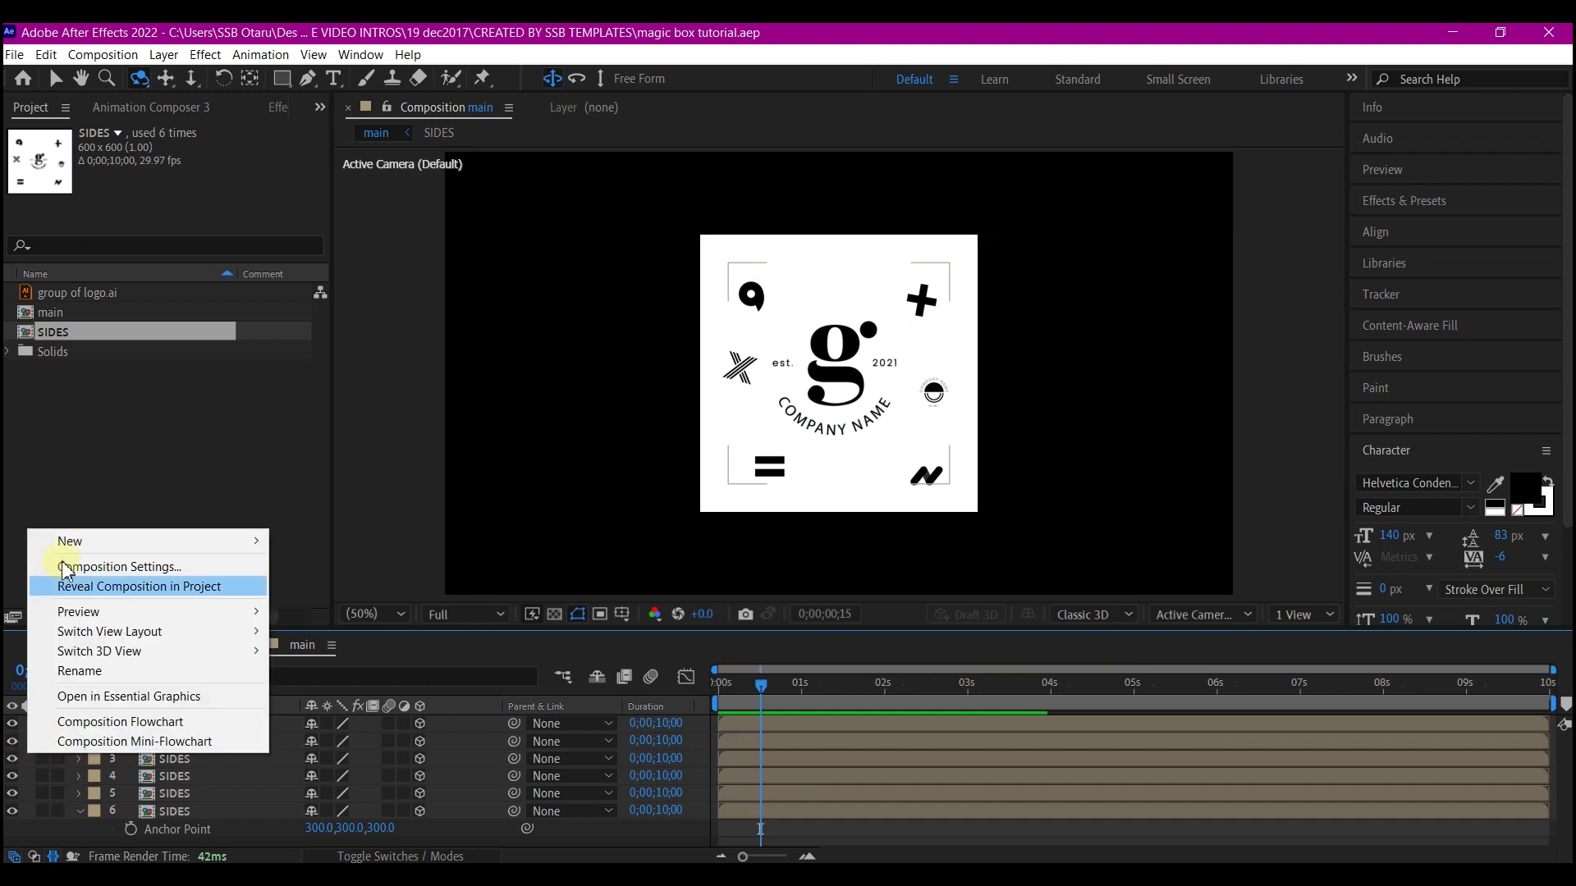
mouse_move(71, 545)
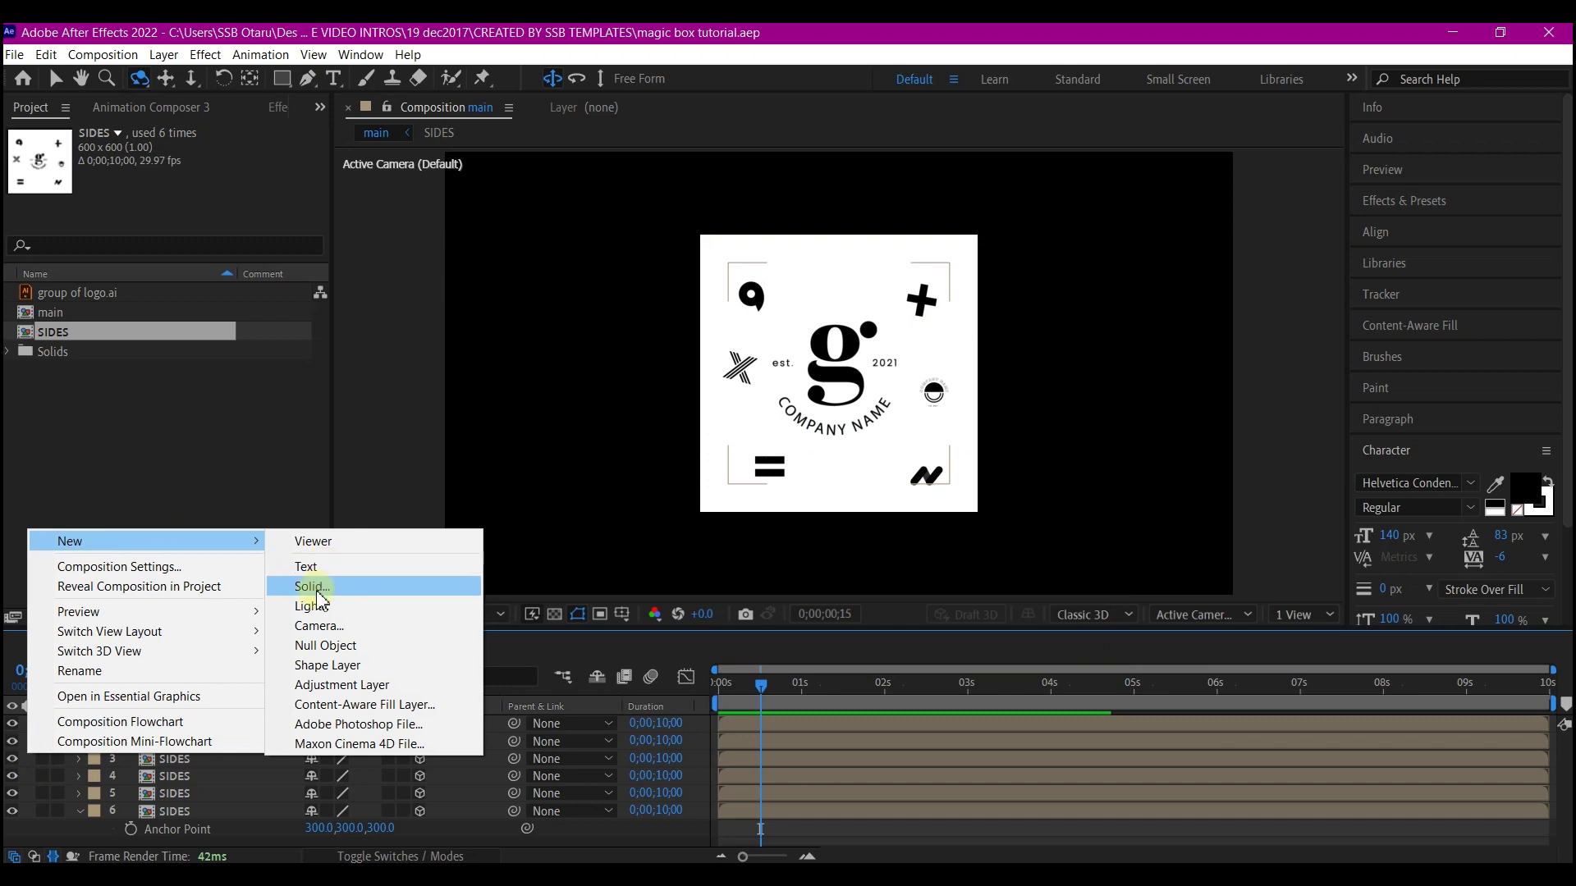
click(319, 625)
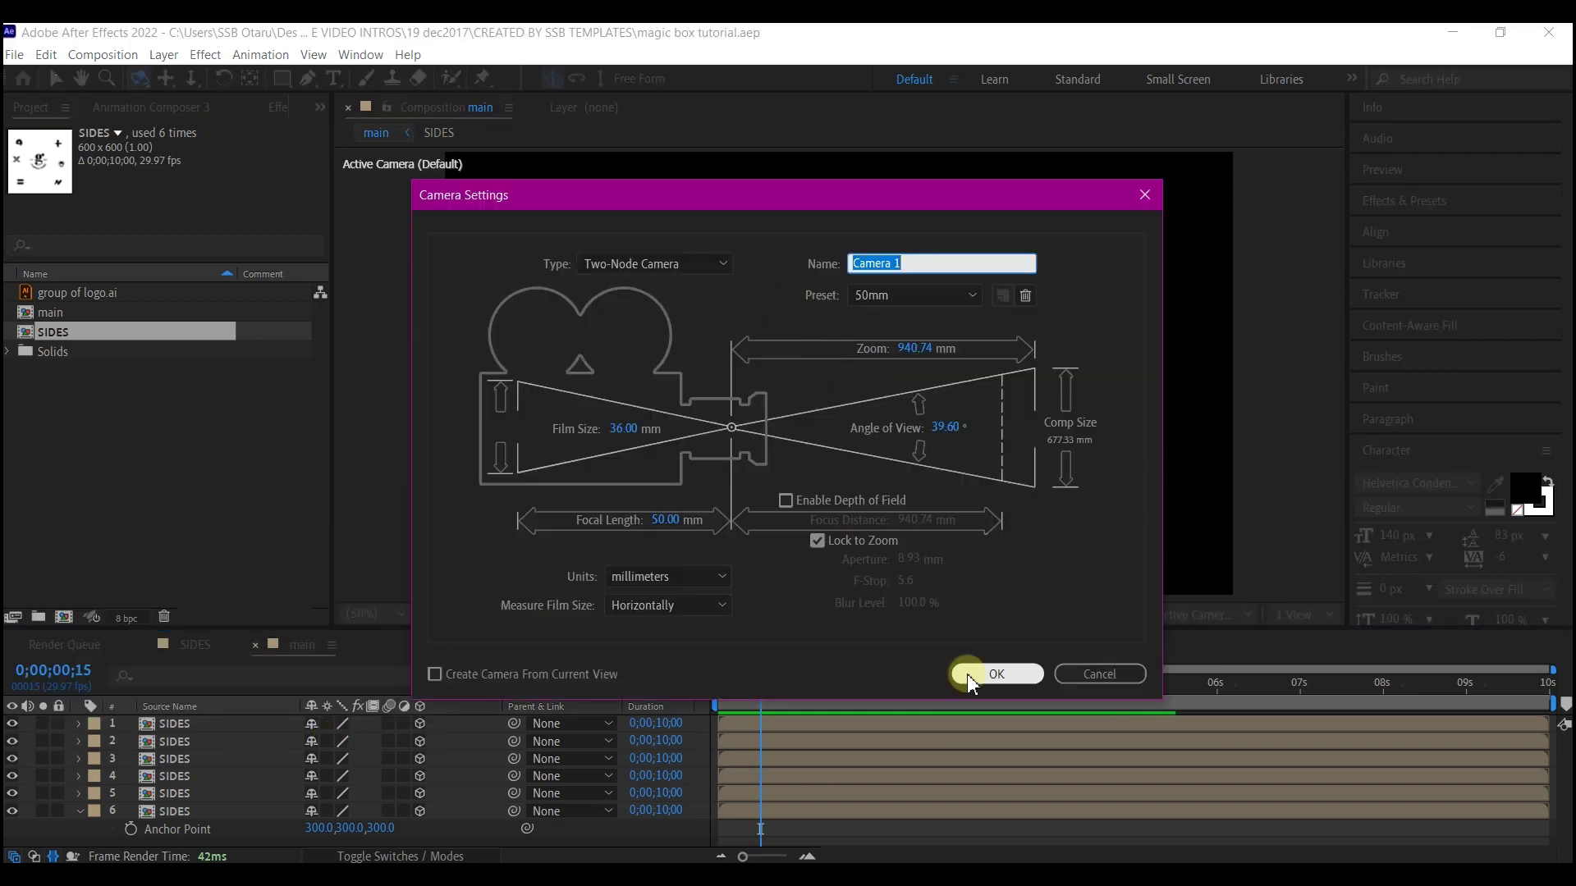
click(1003, 671)
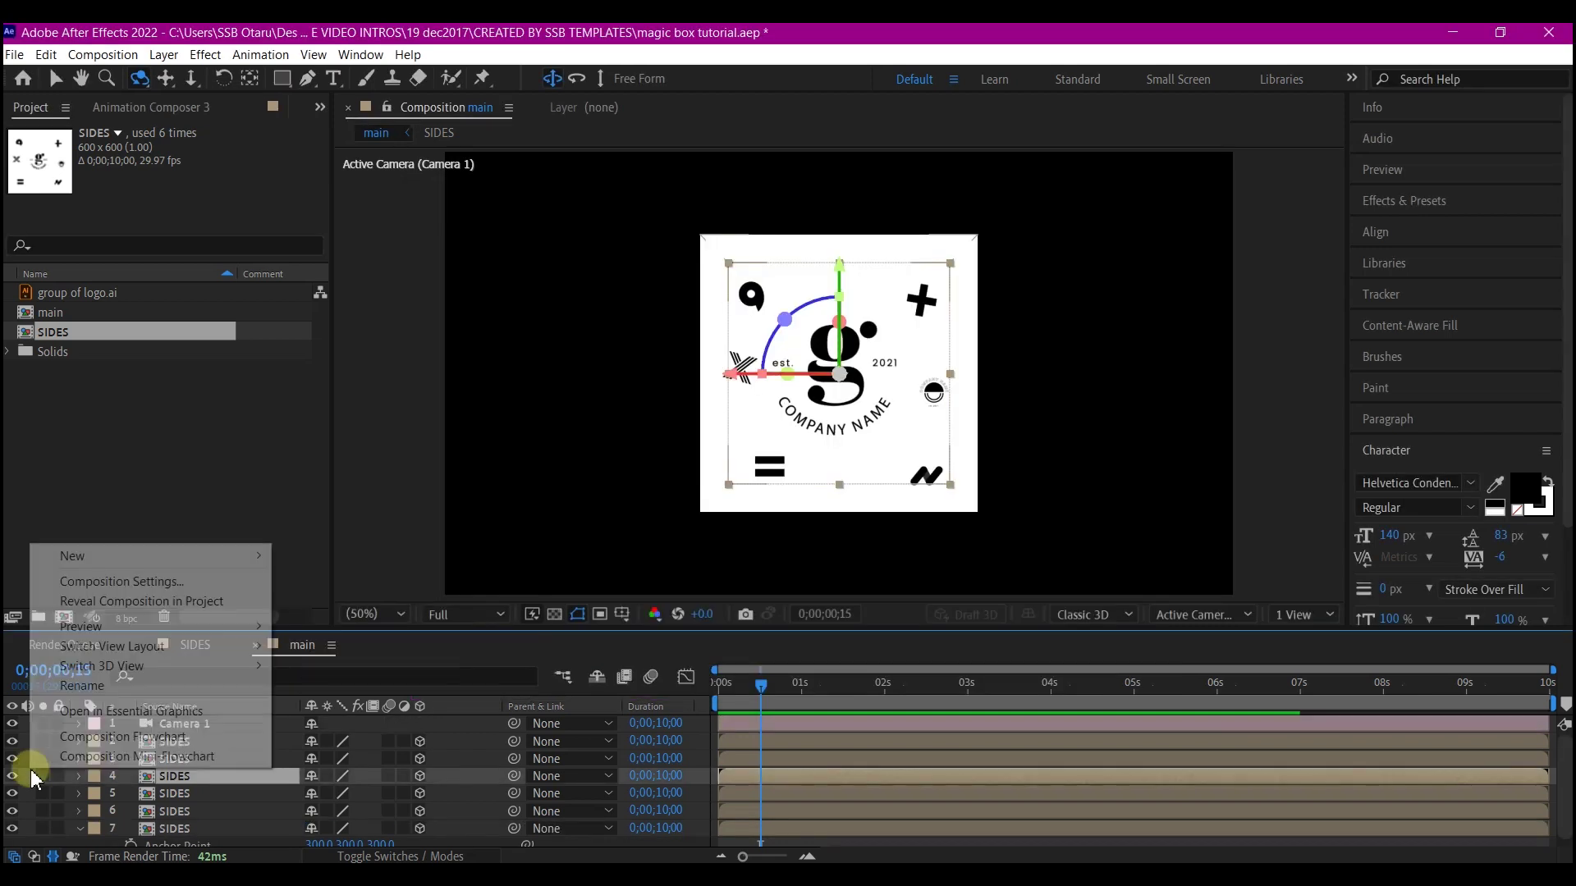
Add a null object named cam control, centred horizontally and vertically in the composition.
right_click(33, 776)
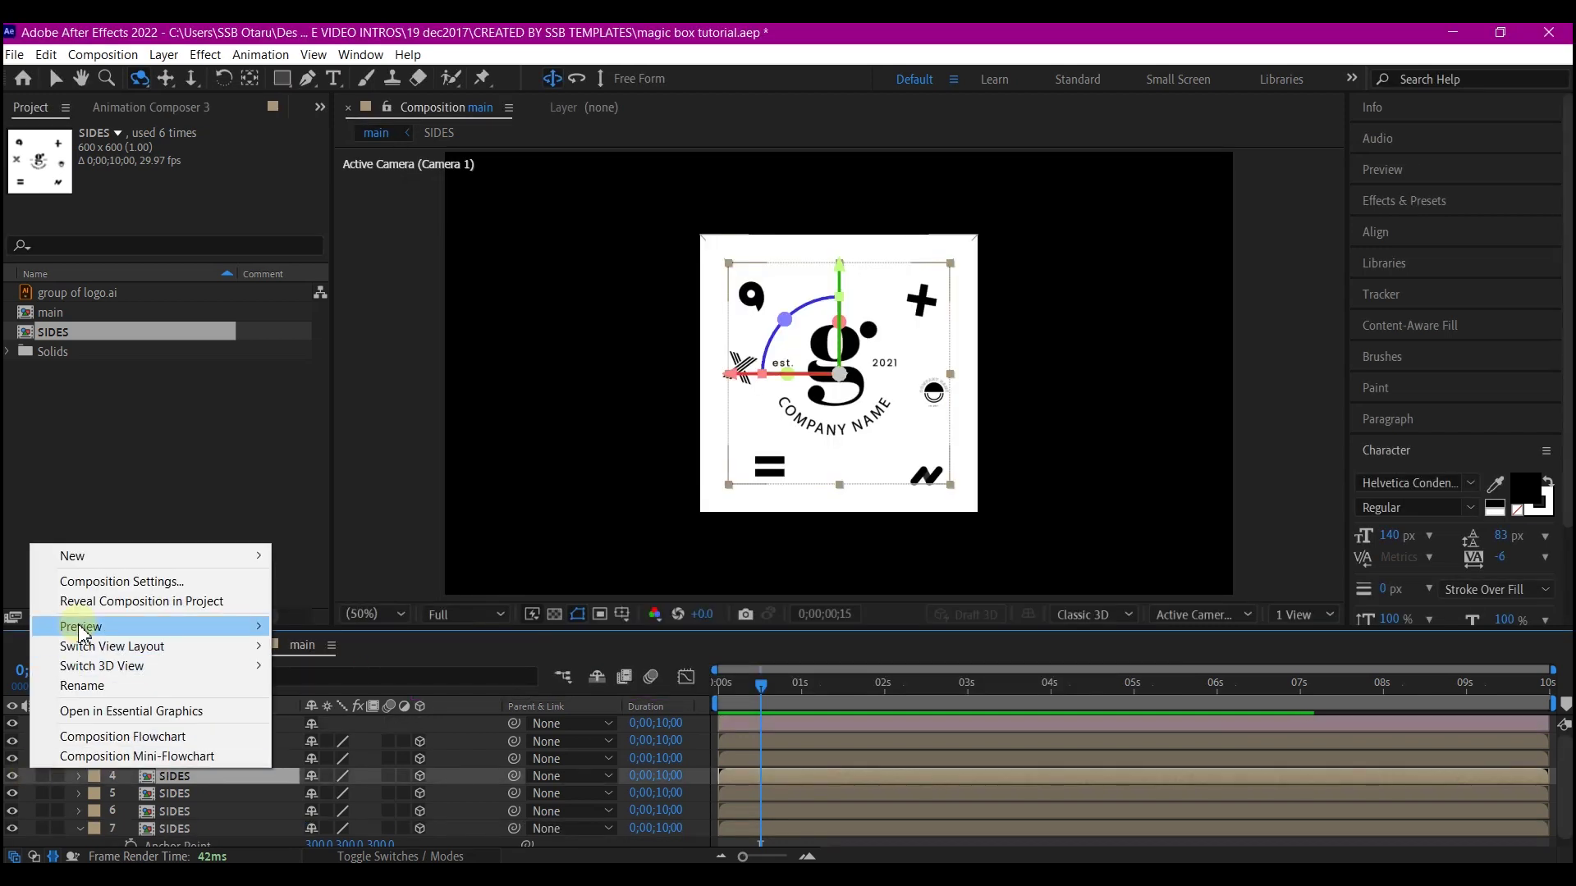
click(274, 634)
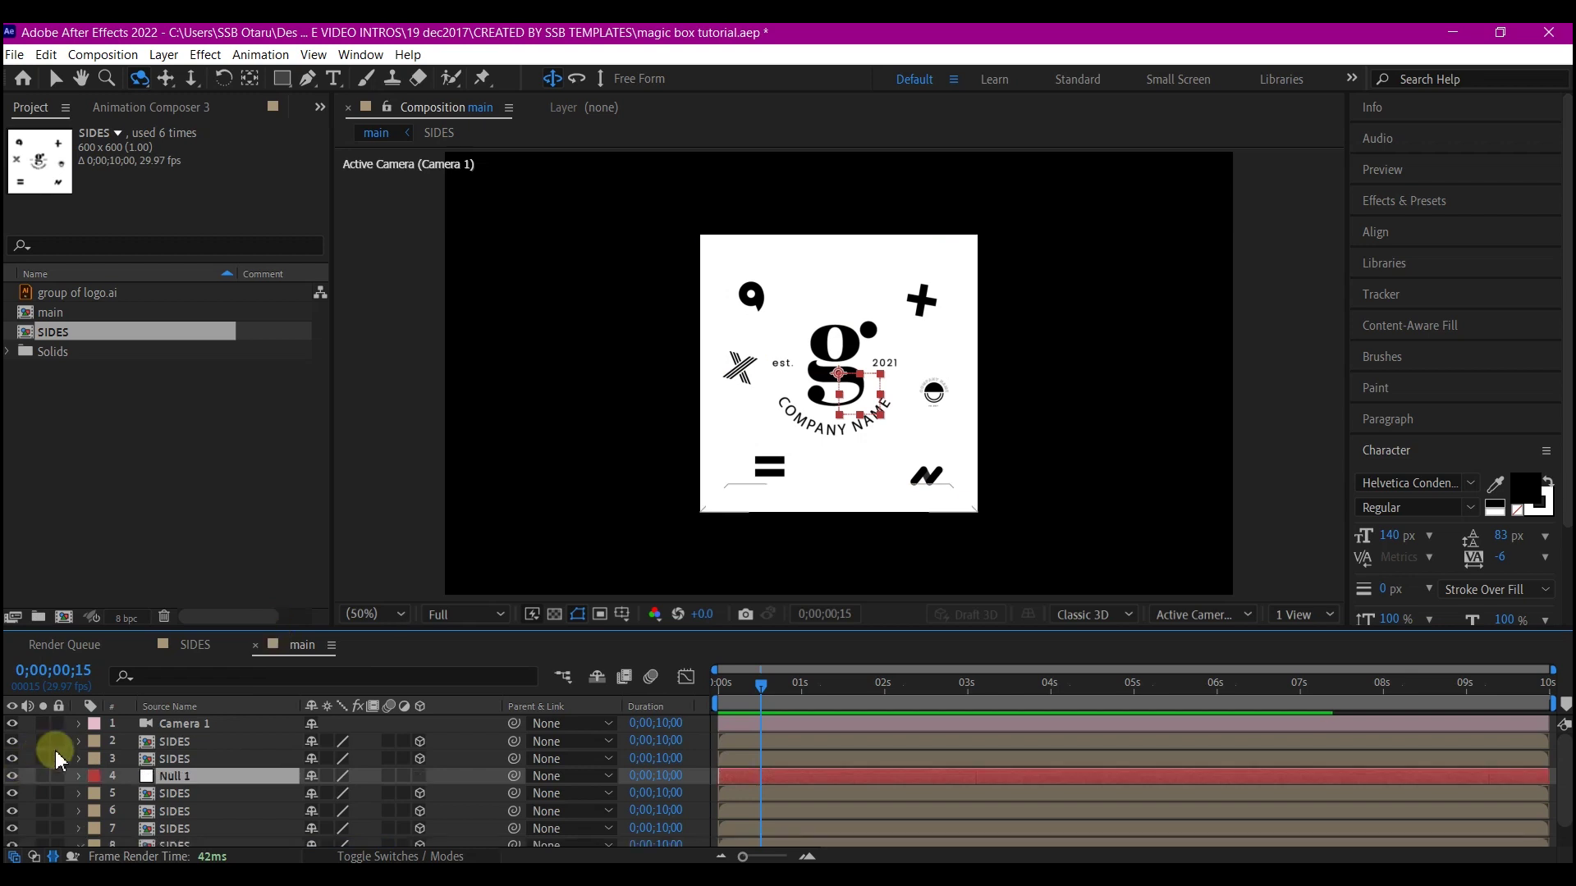
key(ctrl+alt+shift+y)
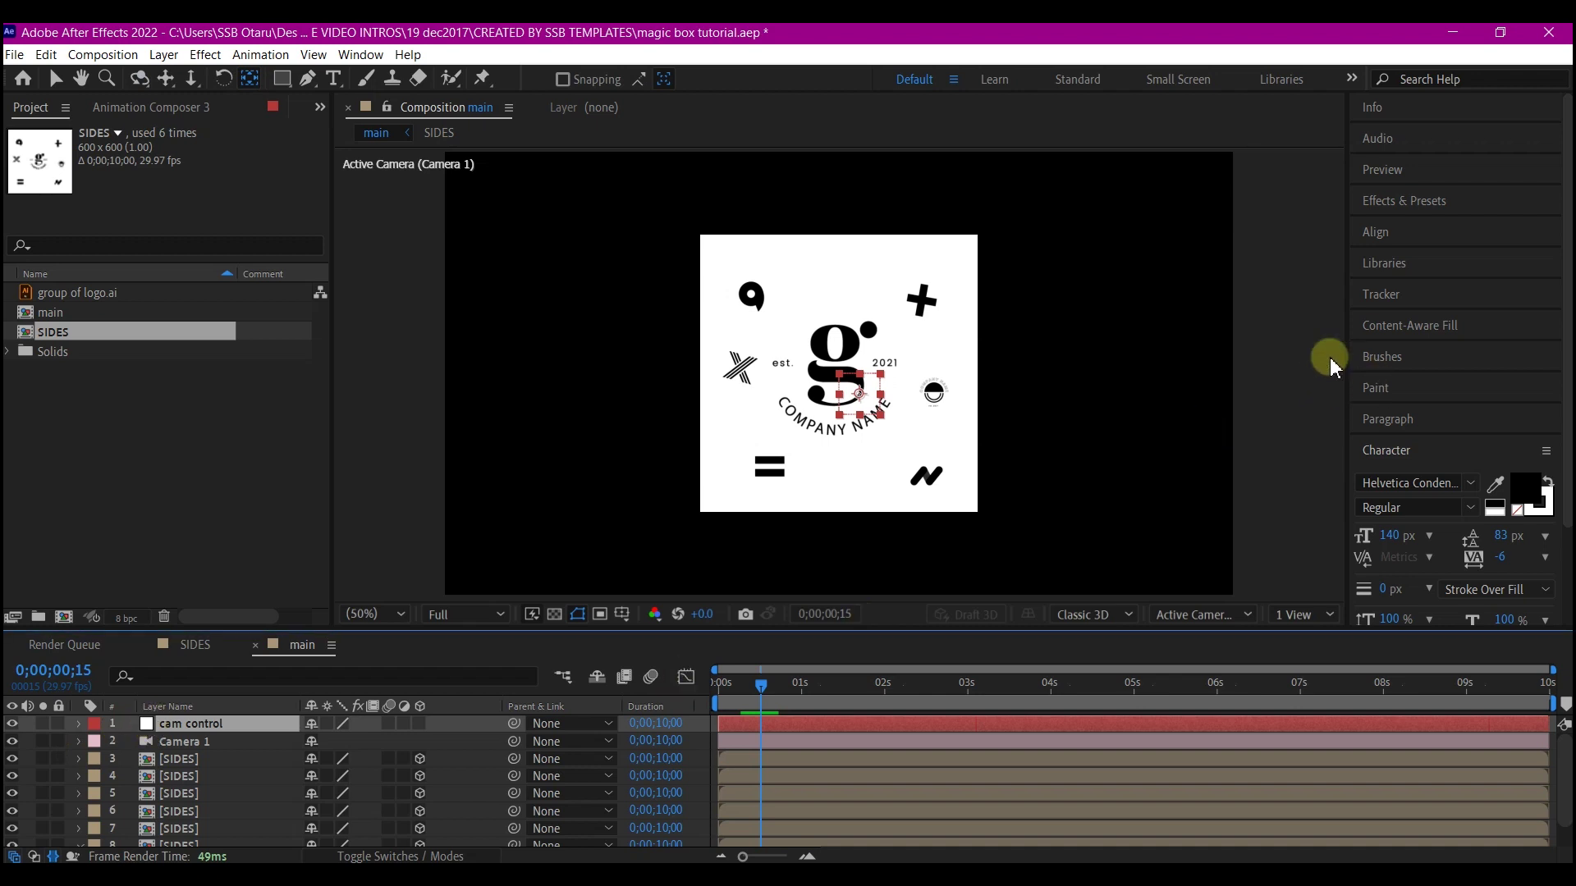
click(1429, 240)
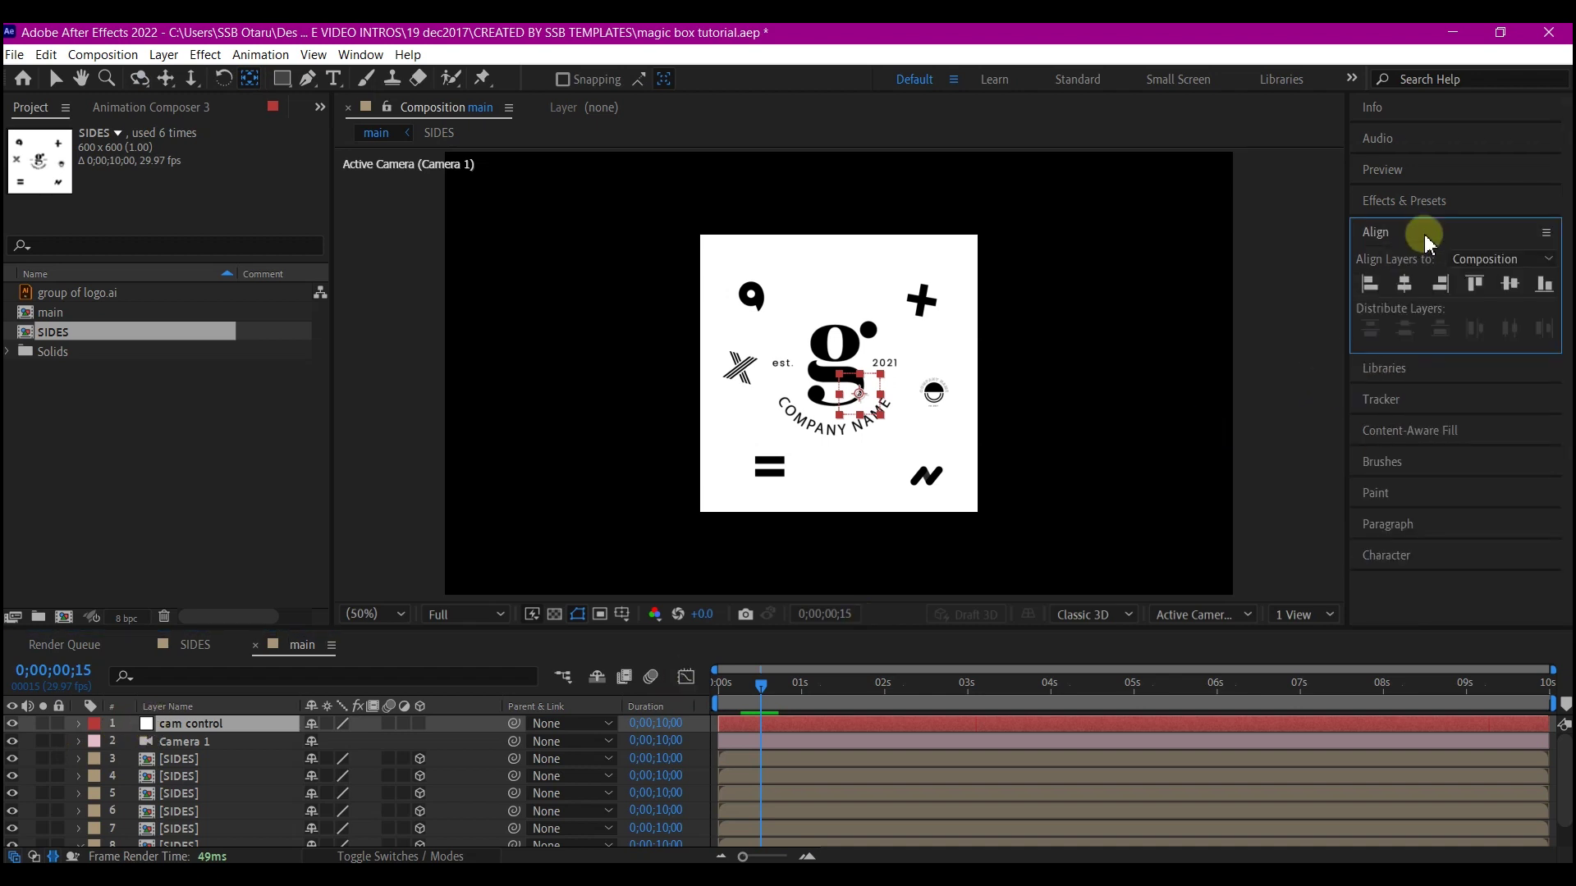
click(1404, 283)
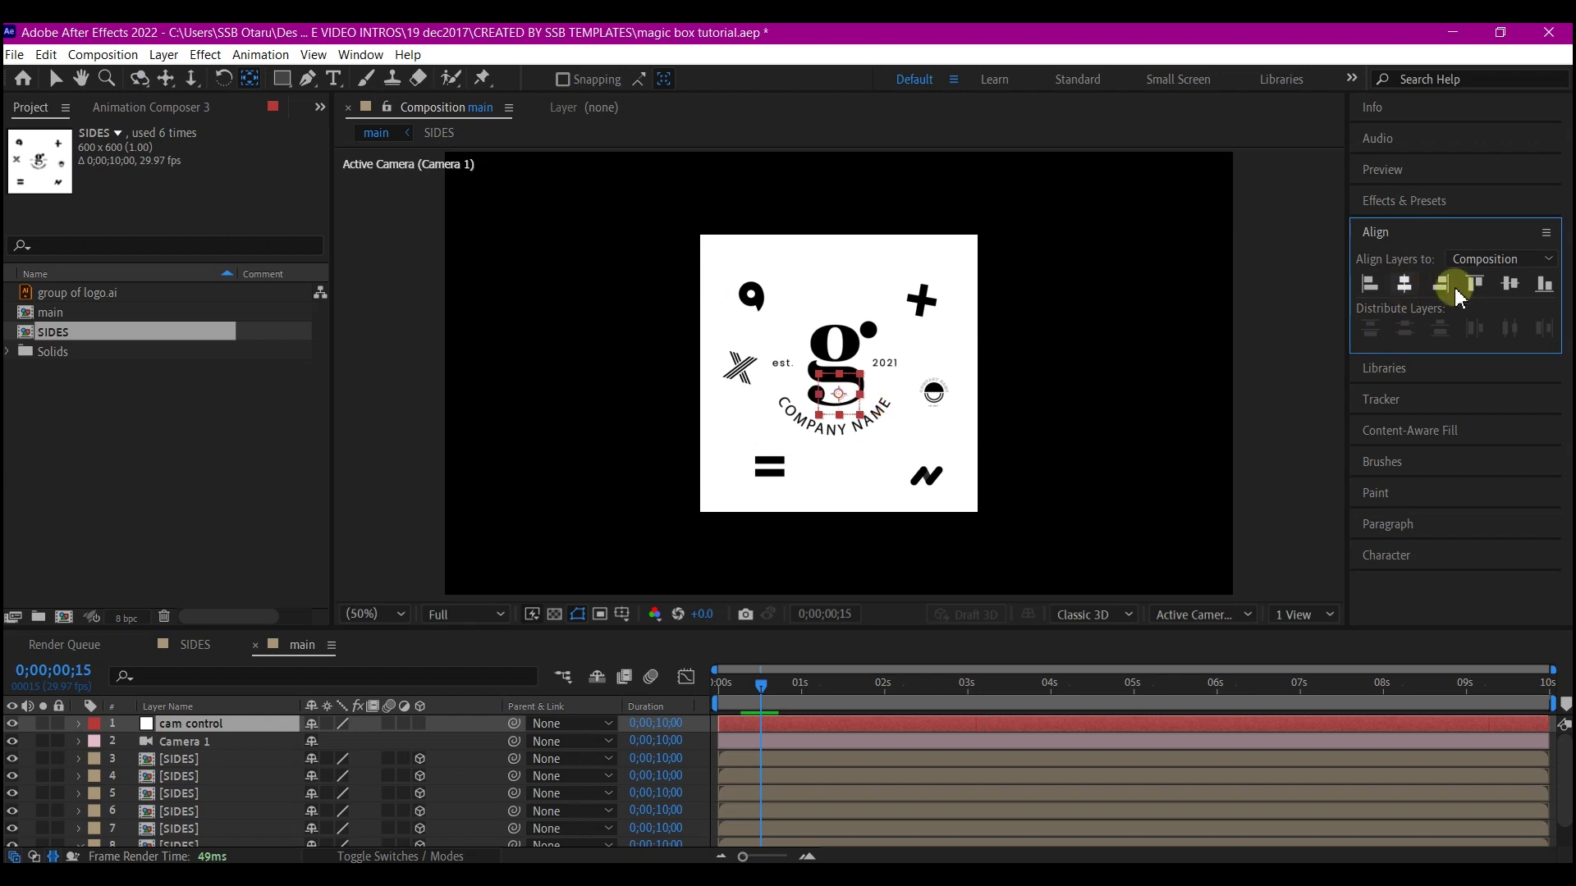
click(1520, 292)
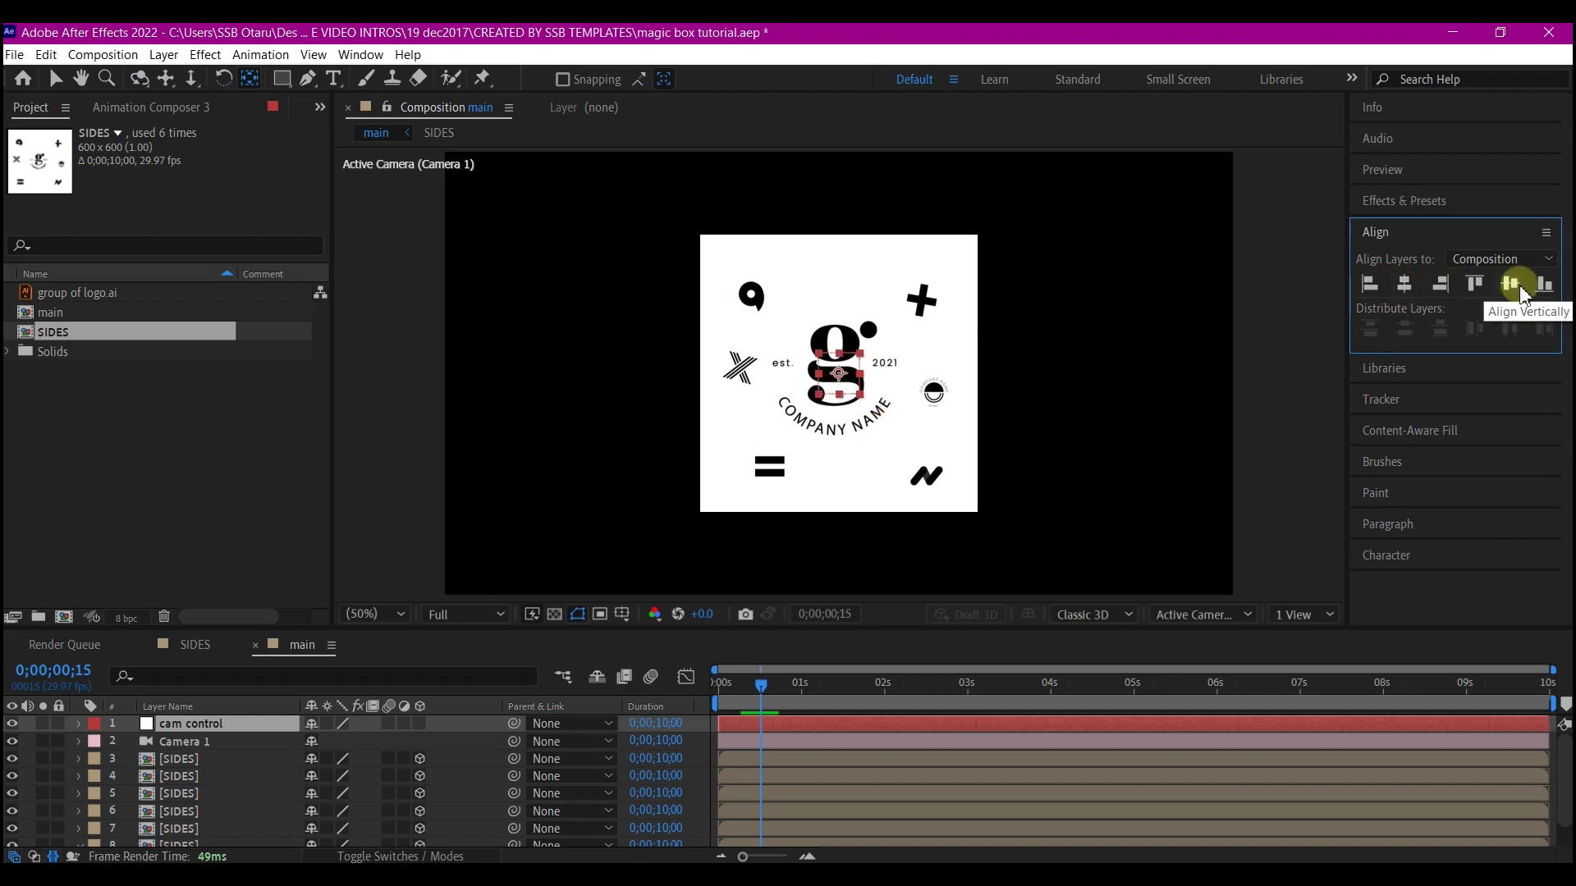
Make cam control 3D and parent Camera 1 to it.
click(419, 723)
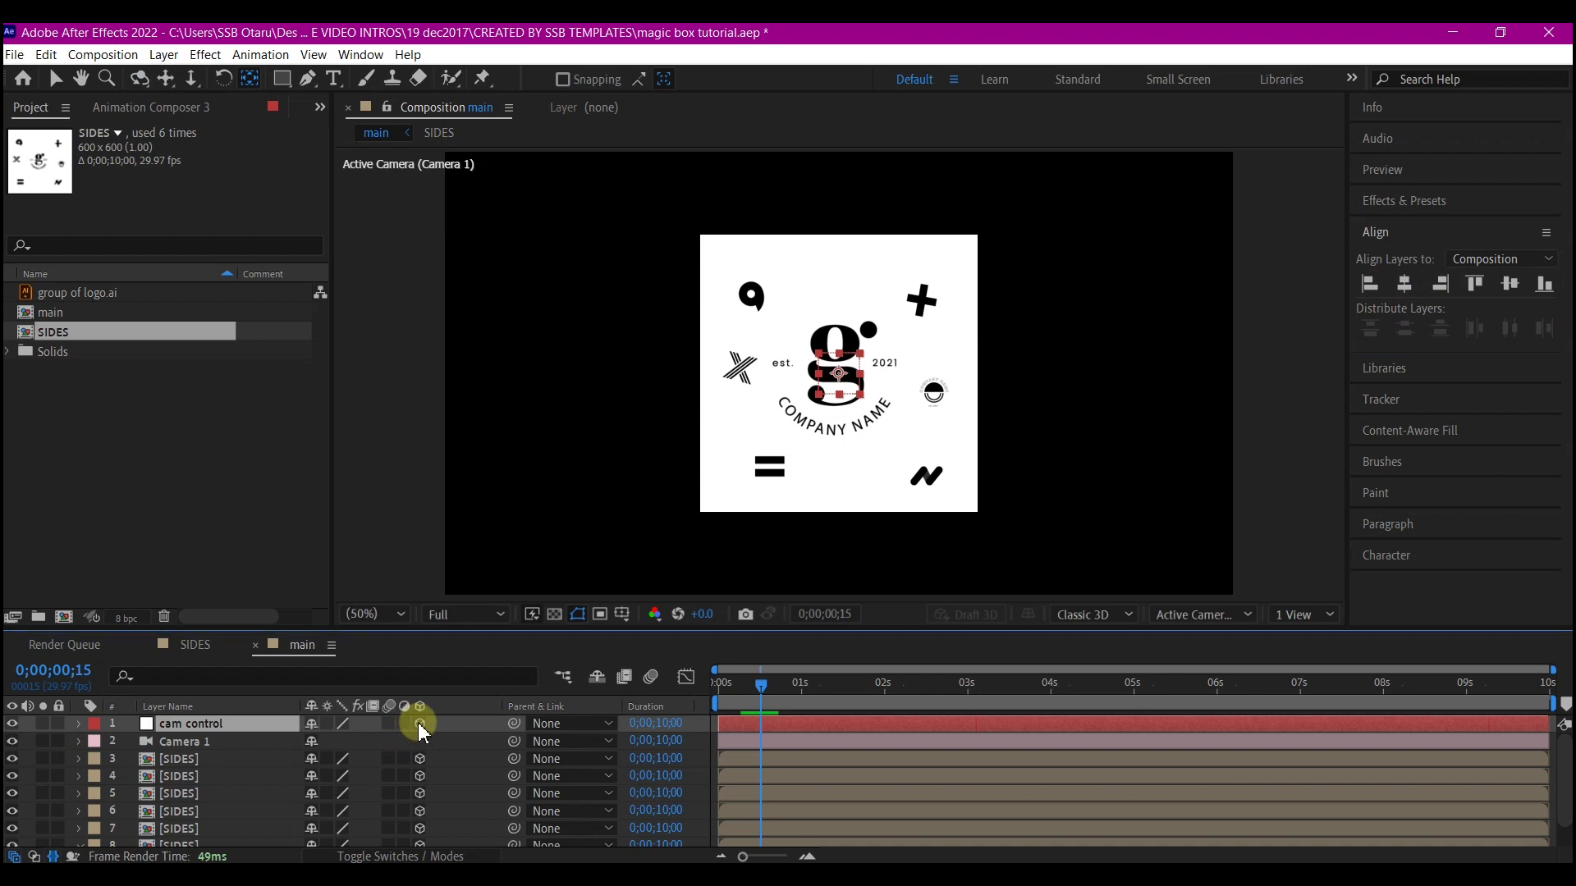
click(194, 740)
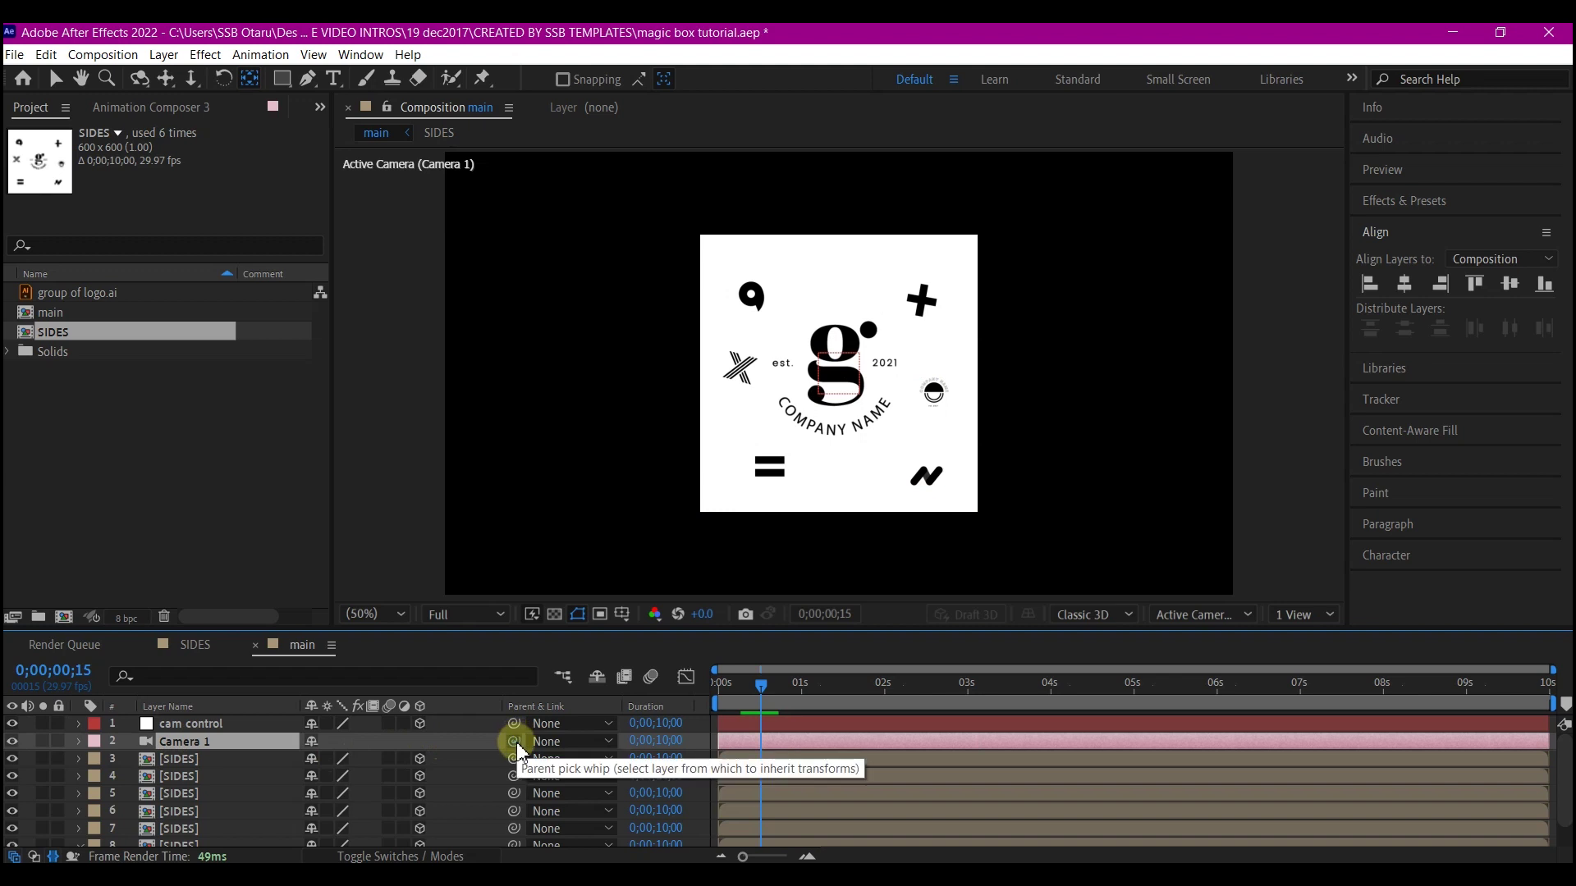
drag(513, 741, 214, 725)
Rotate cam control 41° on Y and tilt it on X so the SIDES layers form a cube.
click(214, 725)
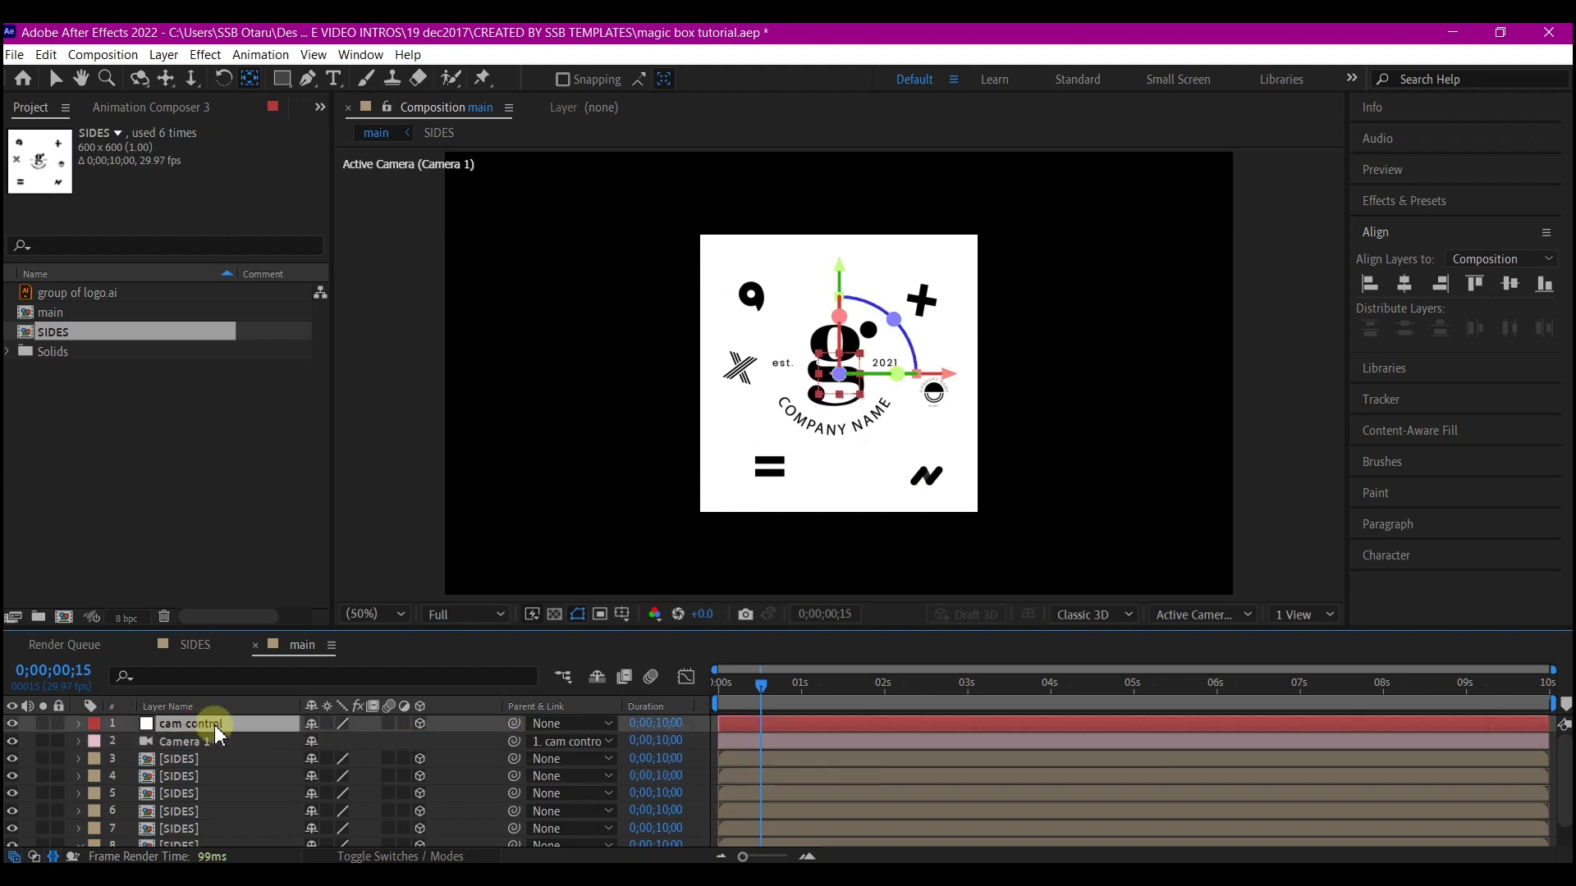
key(r)
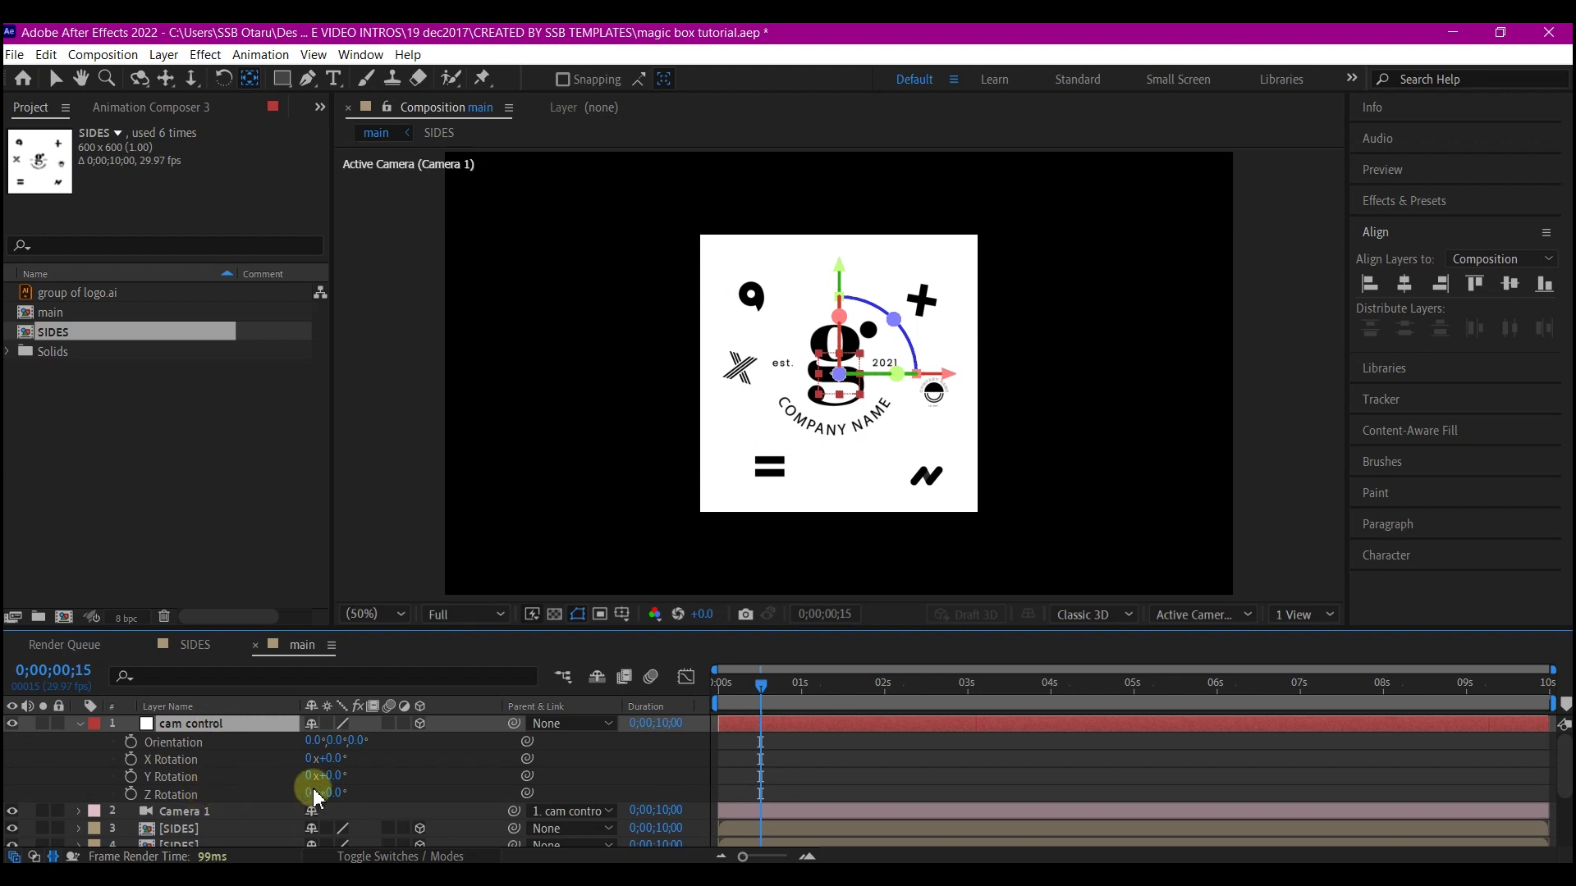
drag(326, 775, 405, 751)
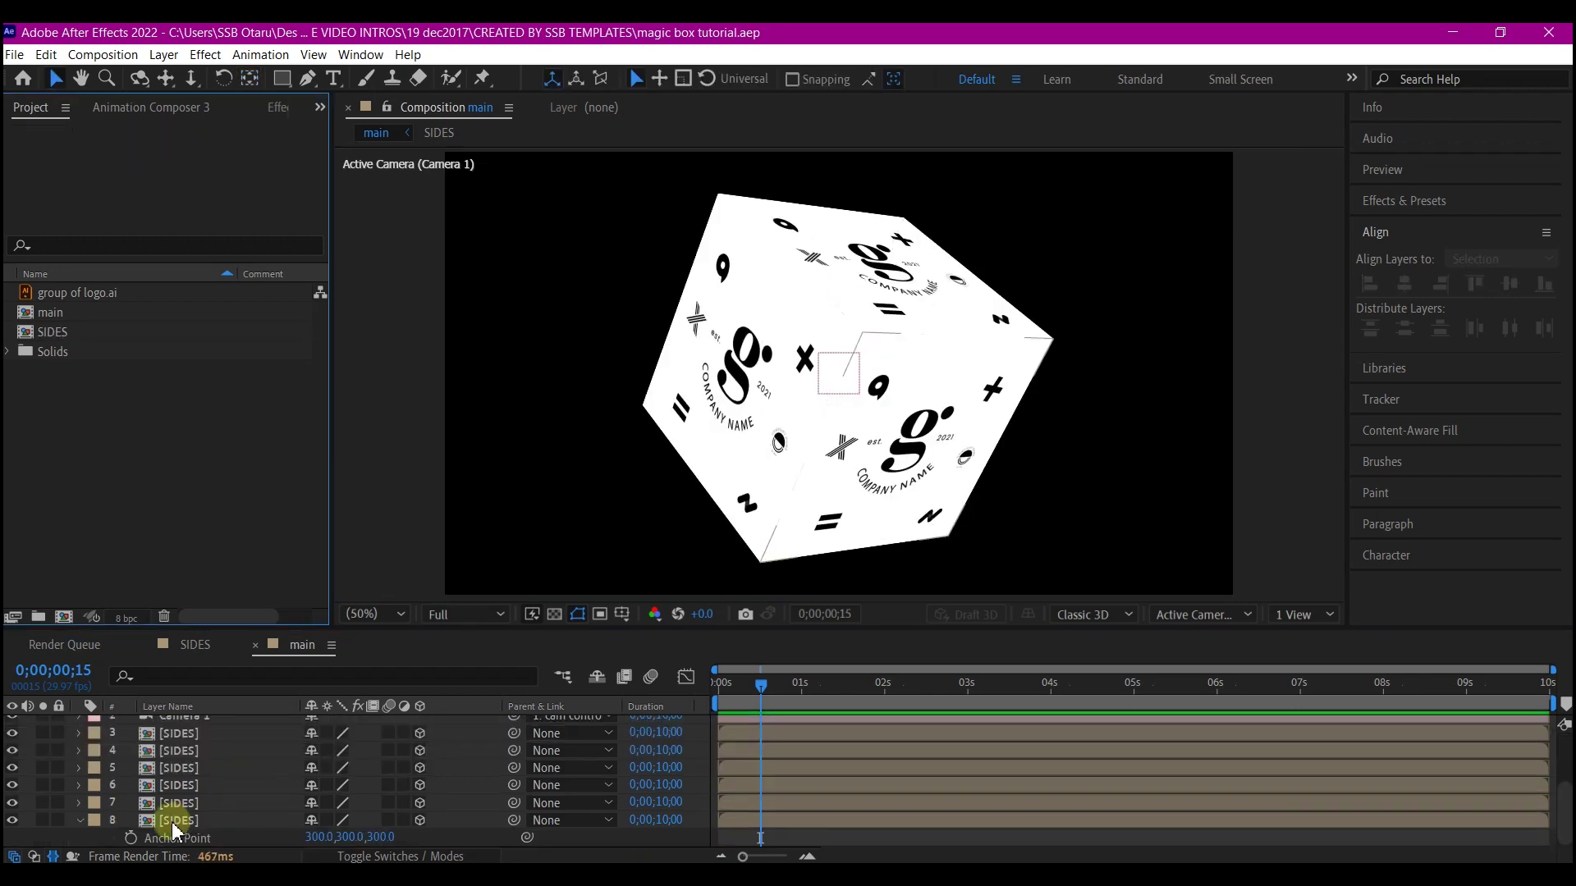
Apply Simple Choker to the eighth-layer SIDES face.
click(181, 821)
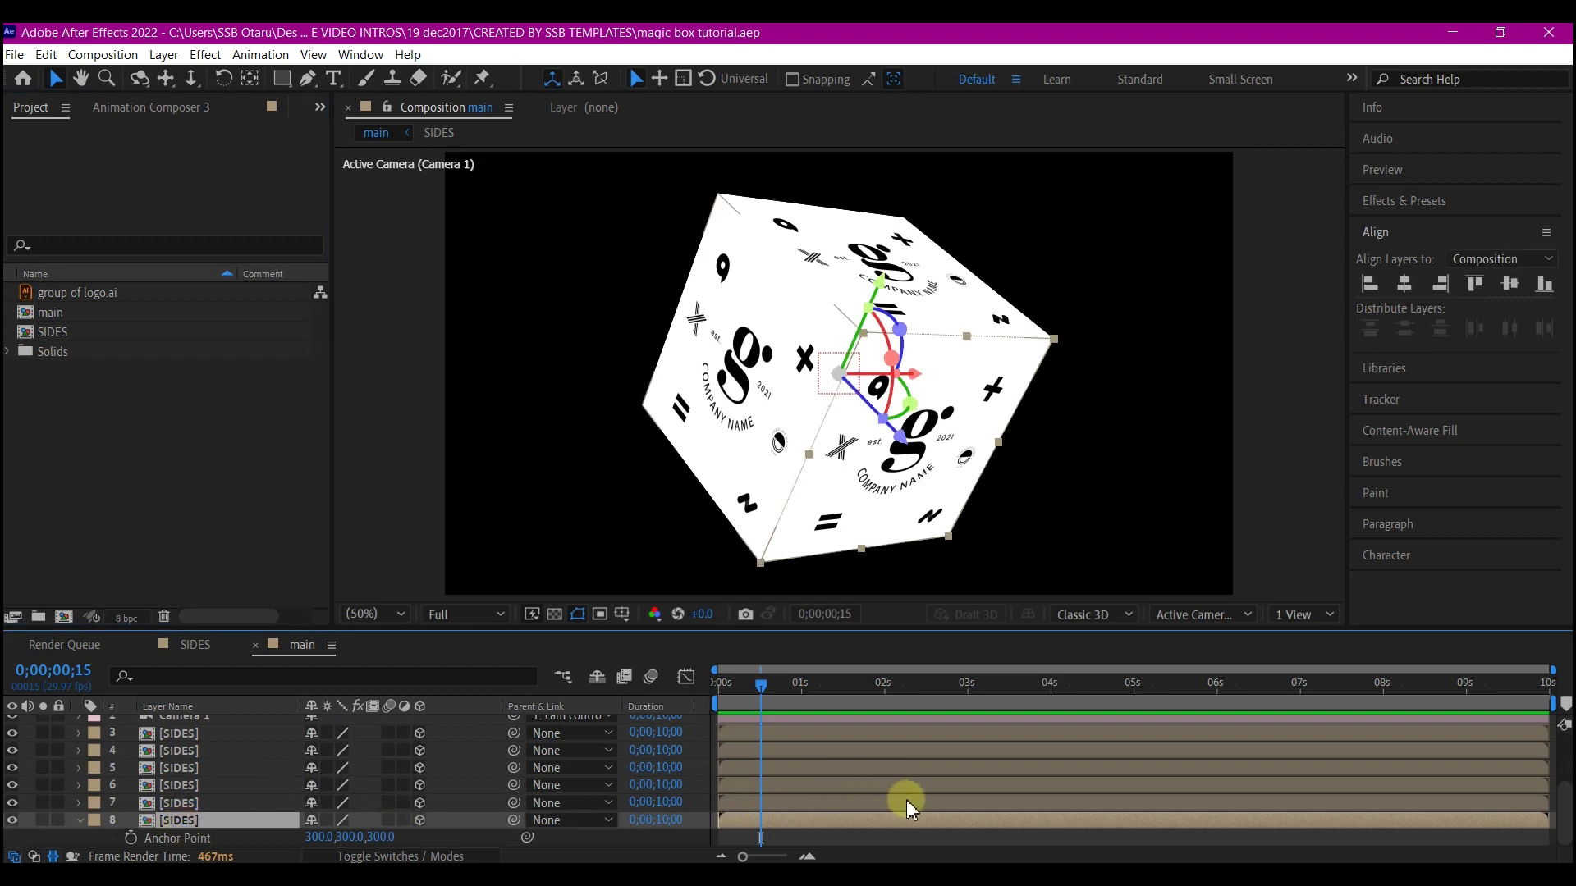
key(ctrl+space)
text(simple)
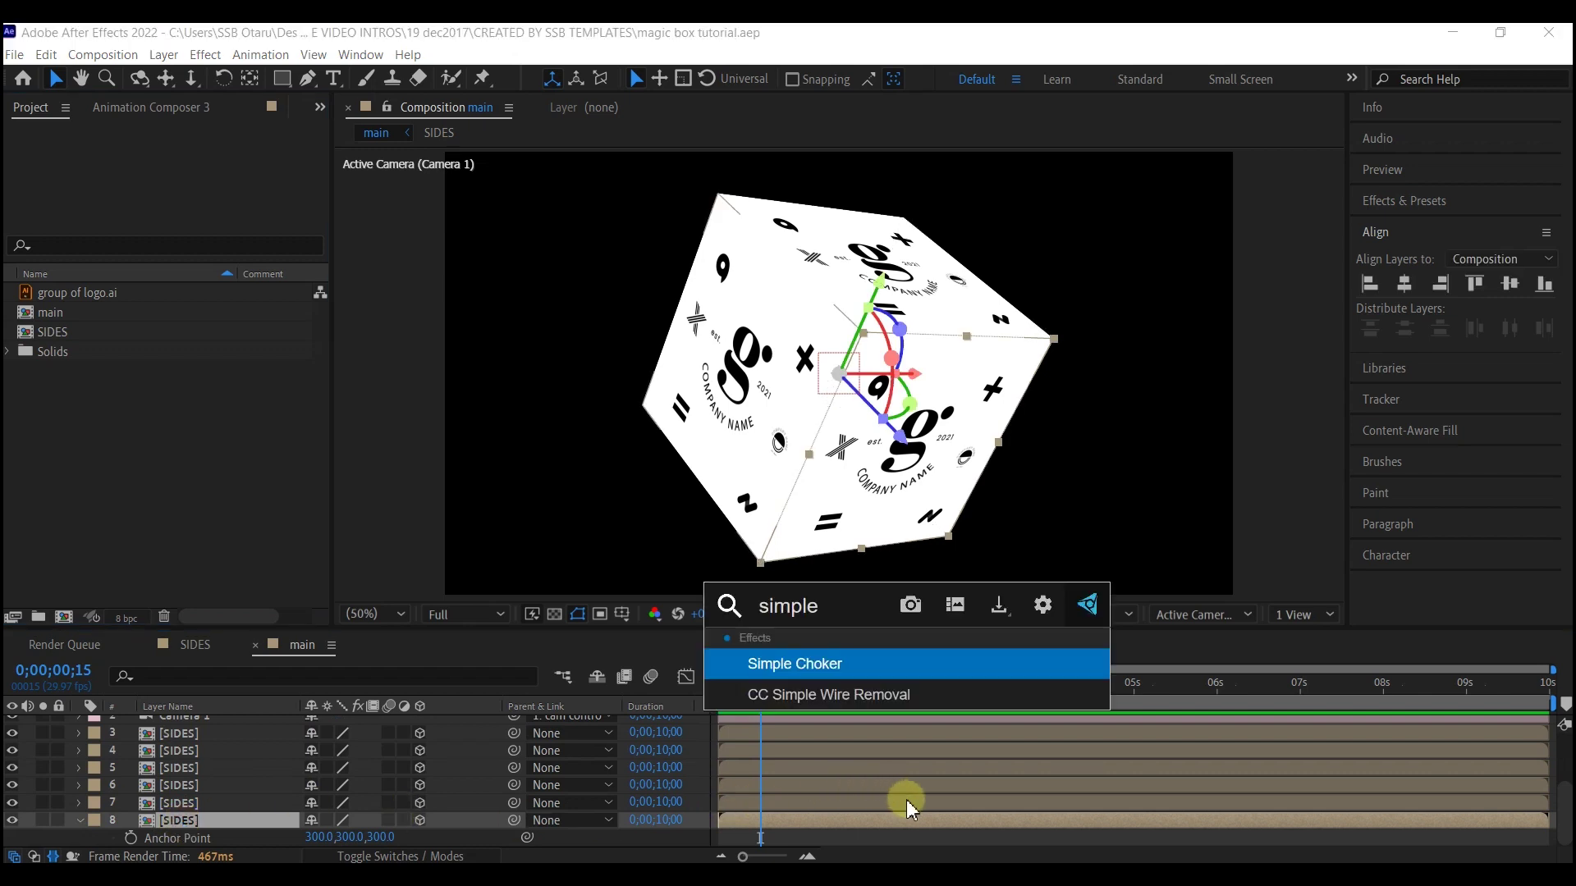
click(801, 661)
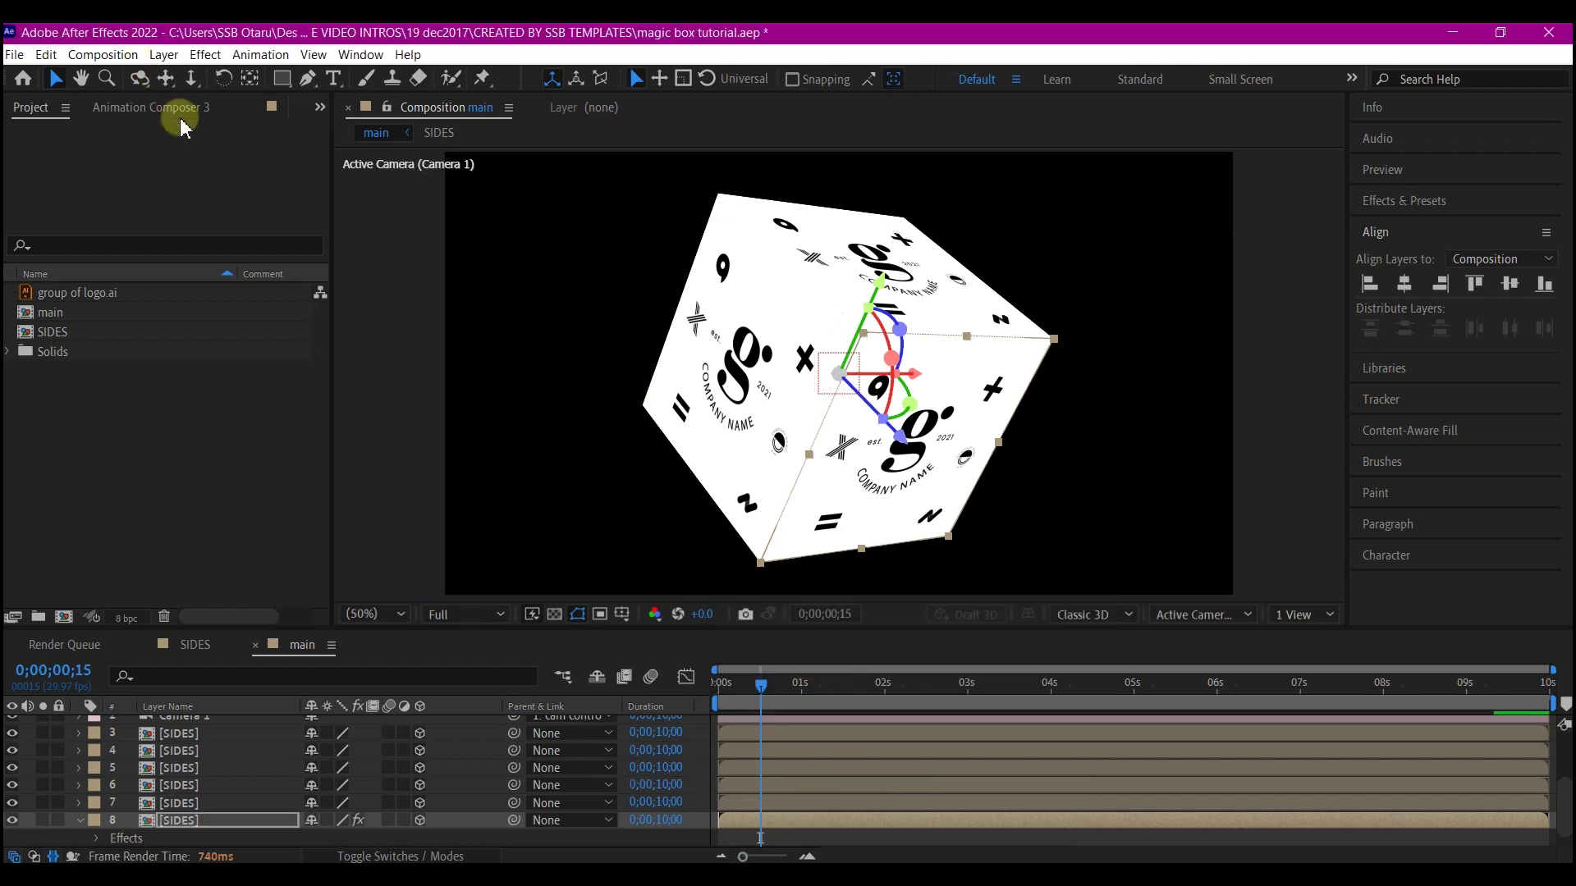
Set the Simple Choker's Choke Matte to -15 in Effect Controls.
click(319, 107)
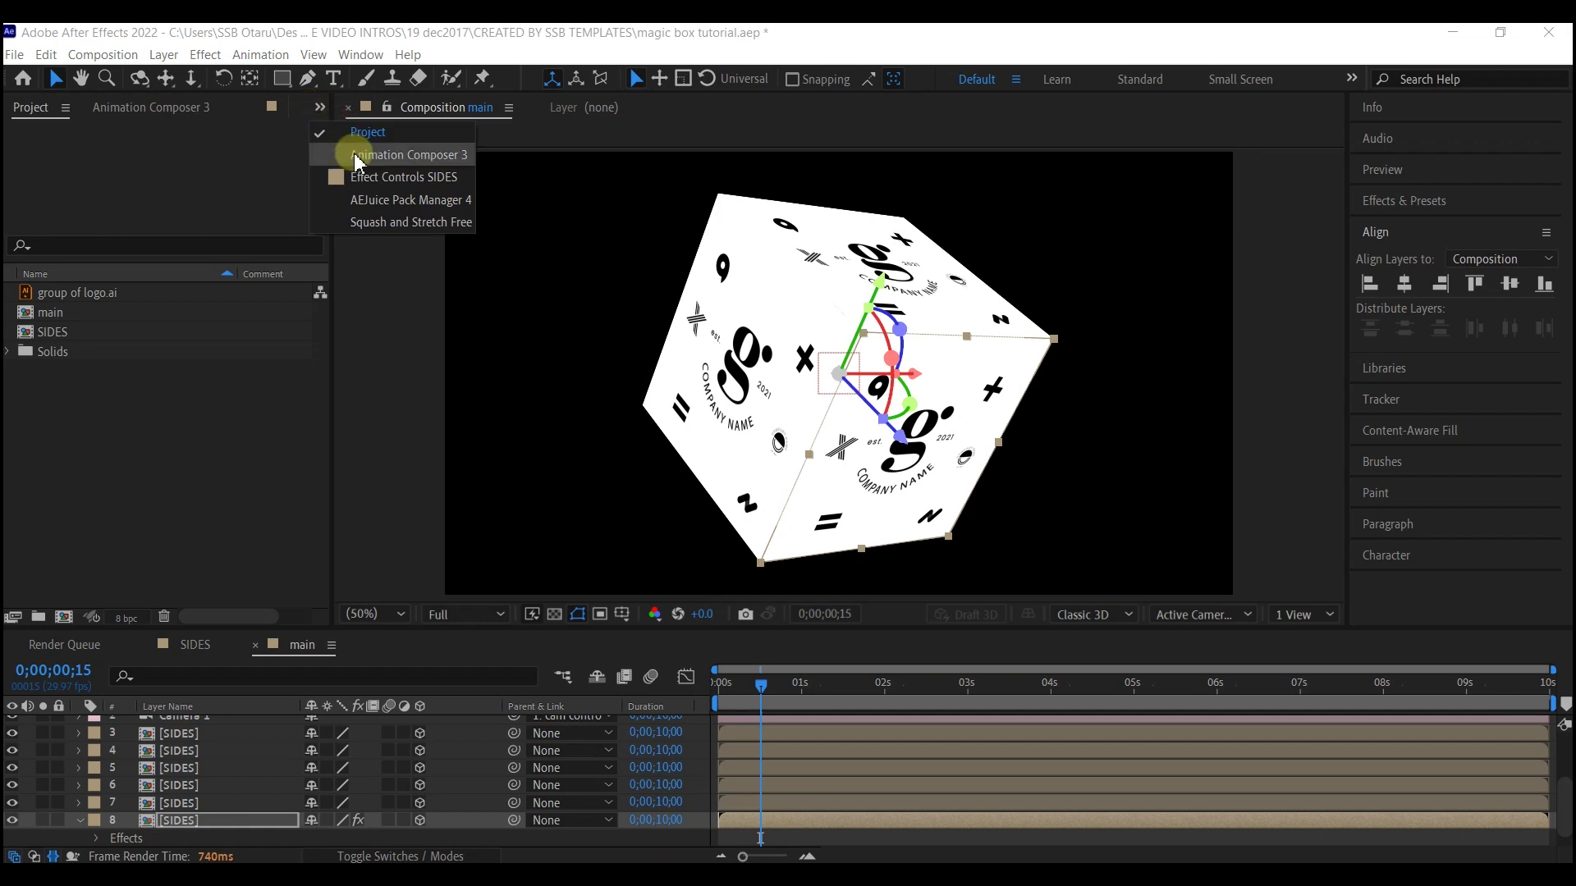
click(376, 181)
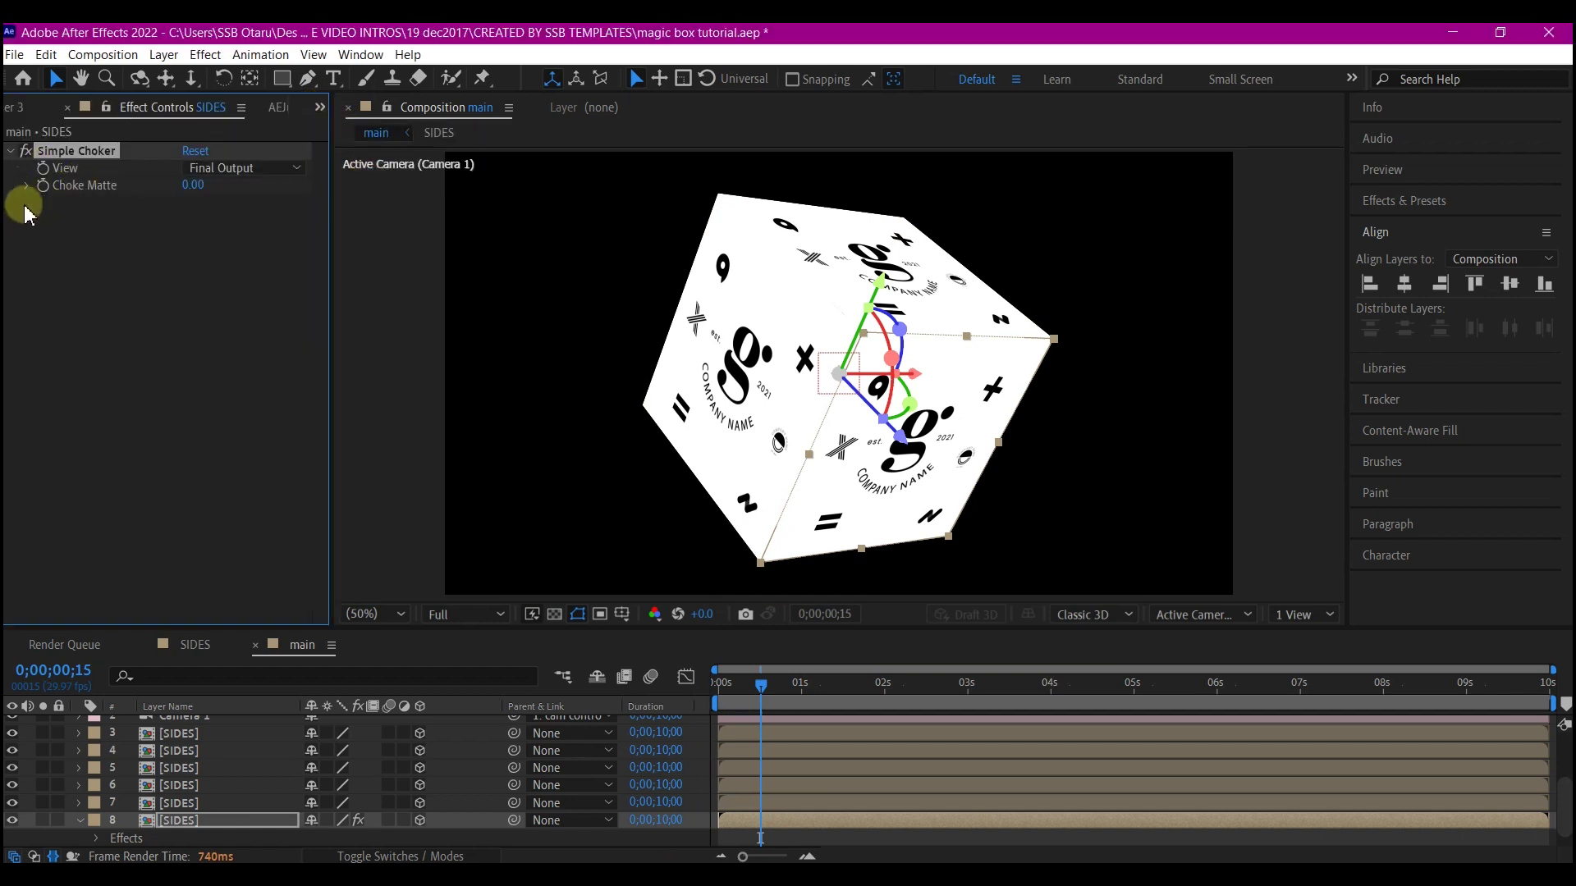
click(197, 184)
text(-1)
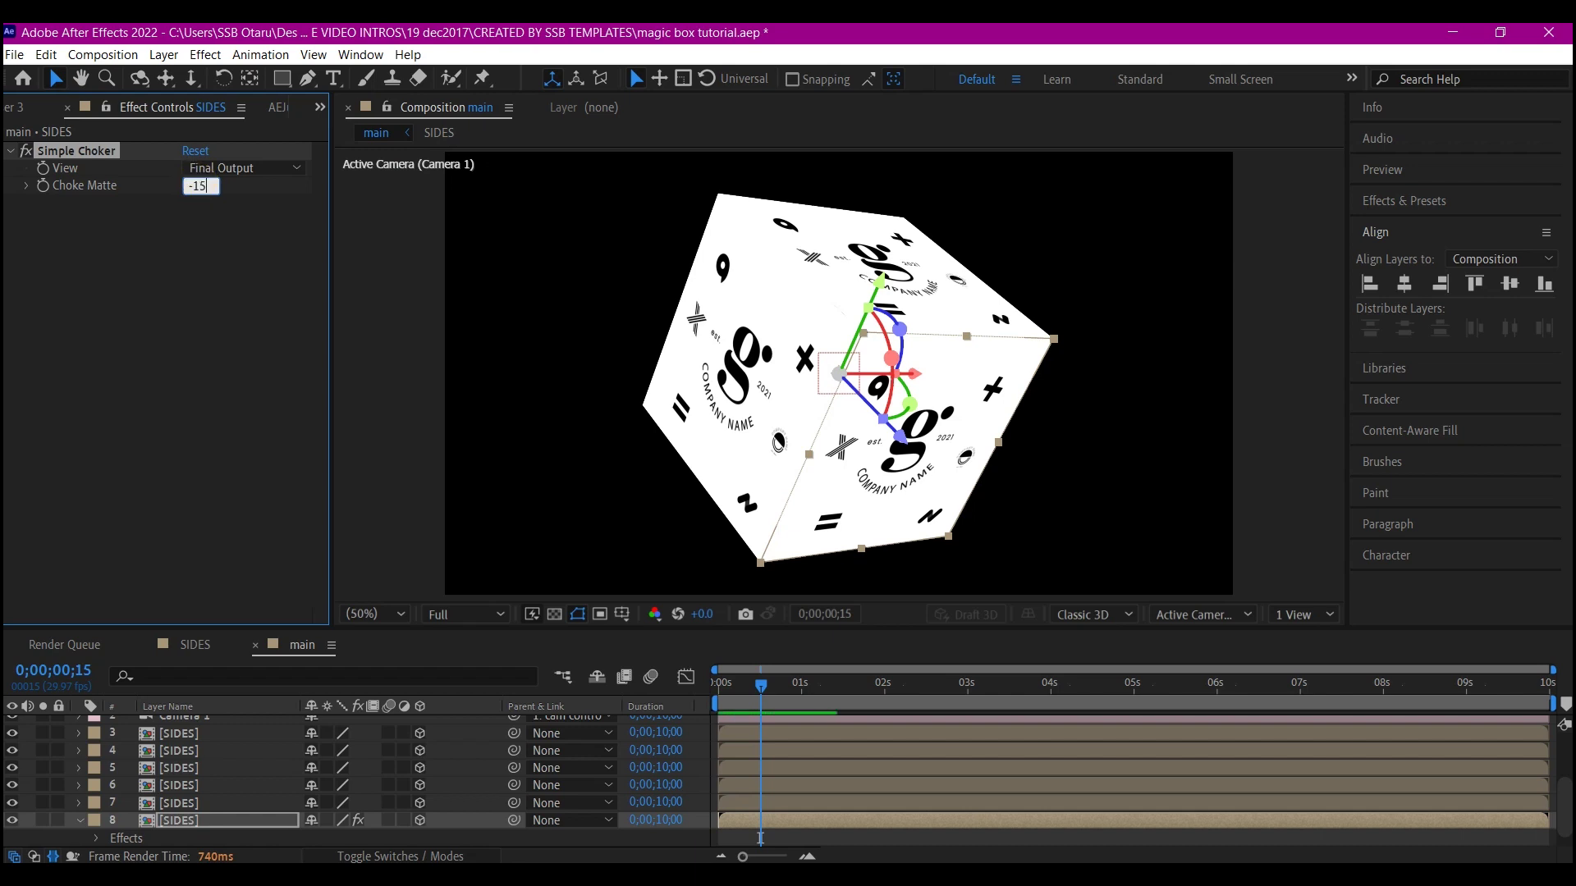
text(5)
key(Return)
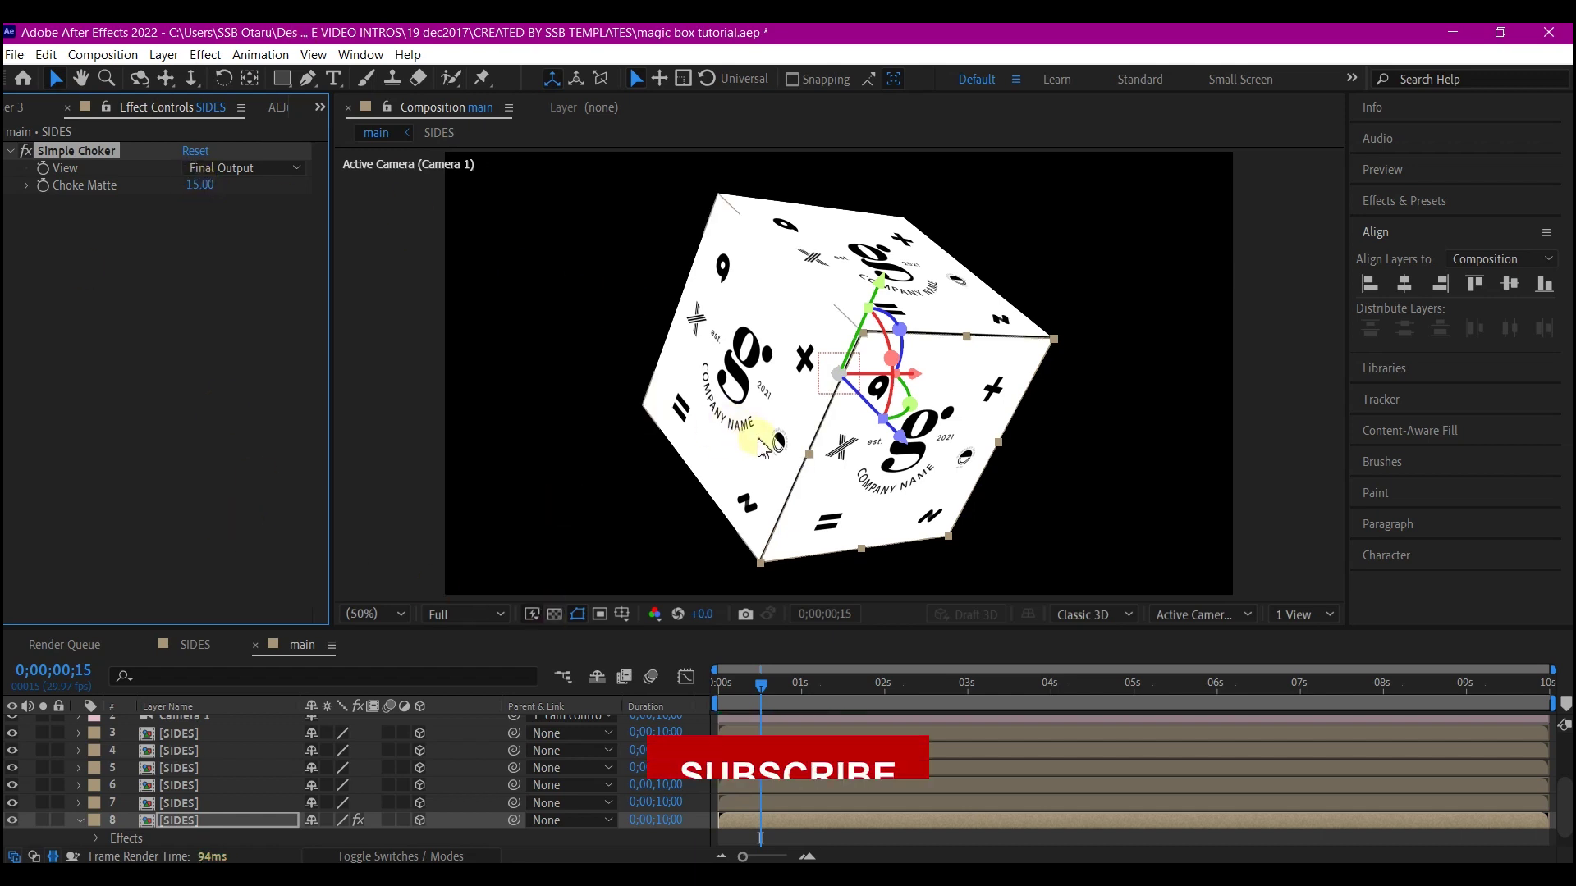
Select SIDES layers 3–7 and paste the Simple Choker (Choke Matte -15) onto them.
scroll(820, 434, up, 4)
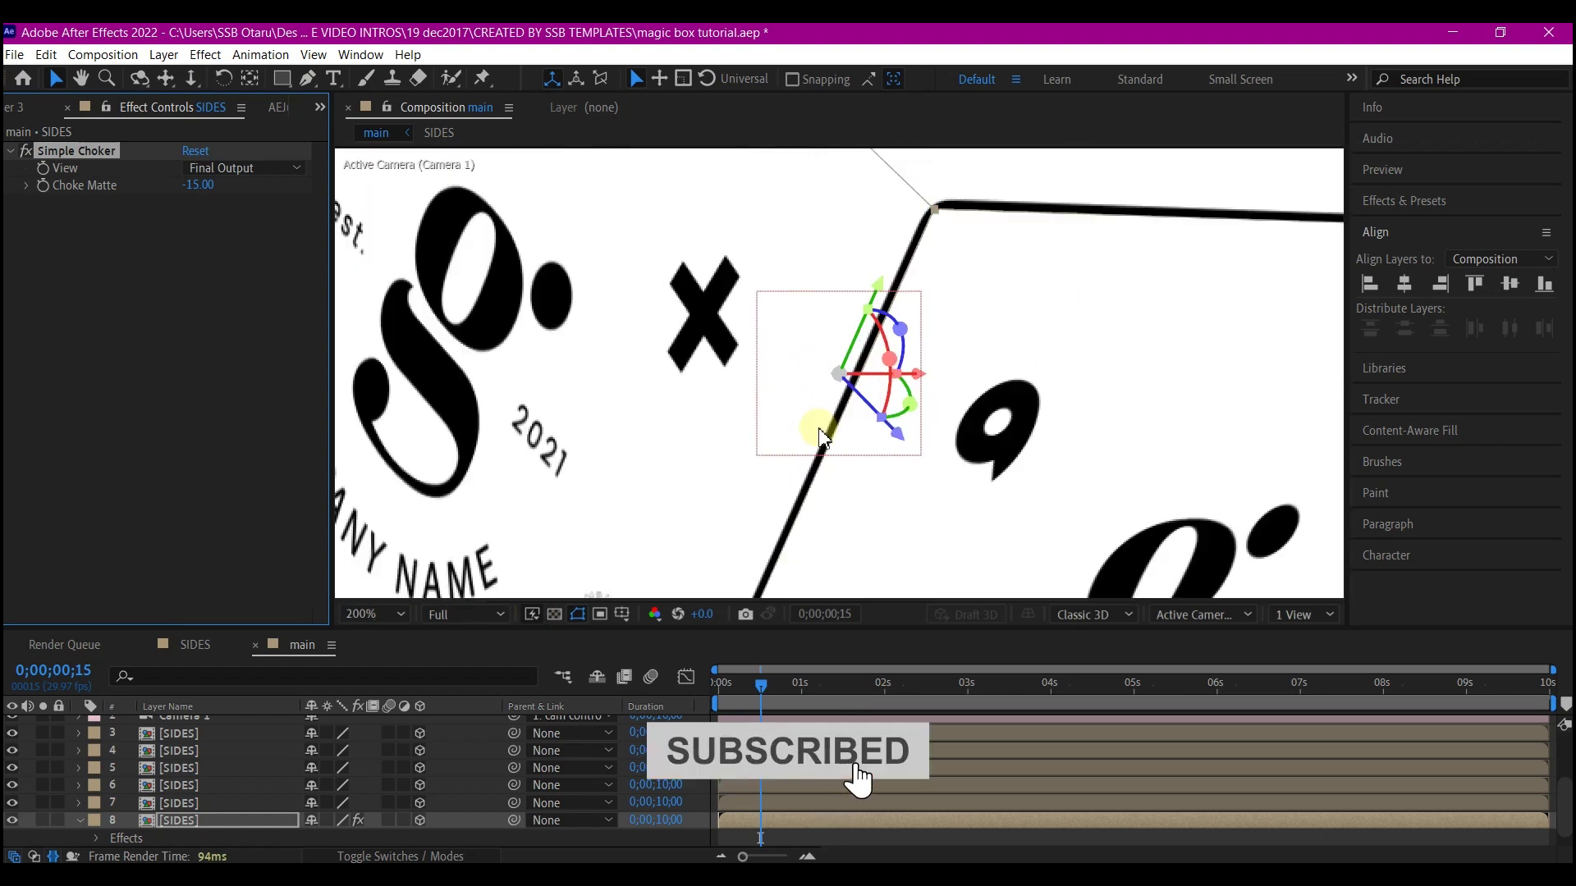
scroll(845, 415, down, 6)
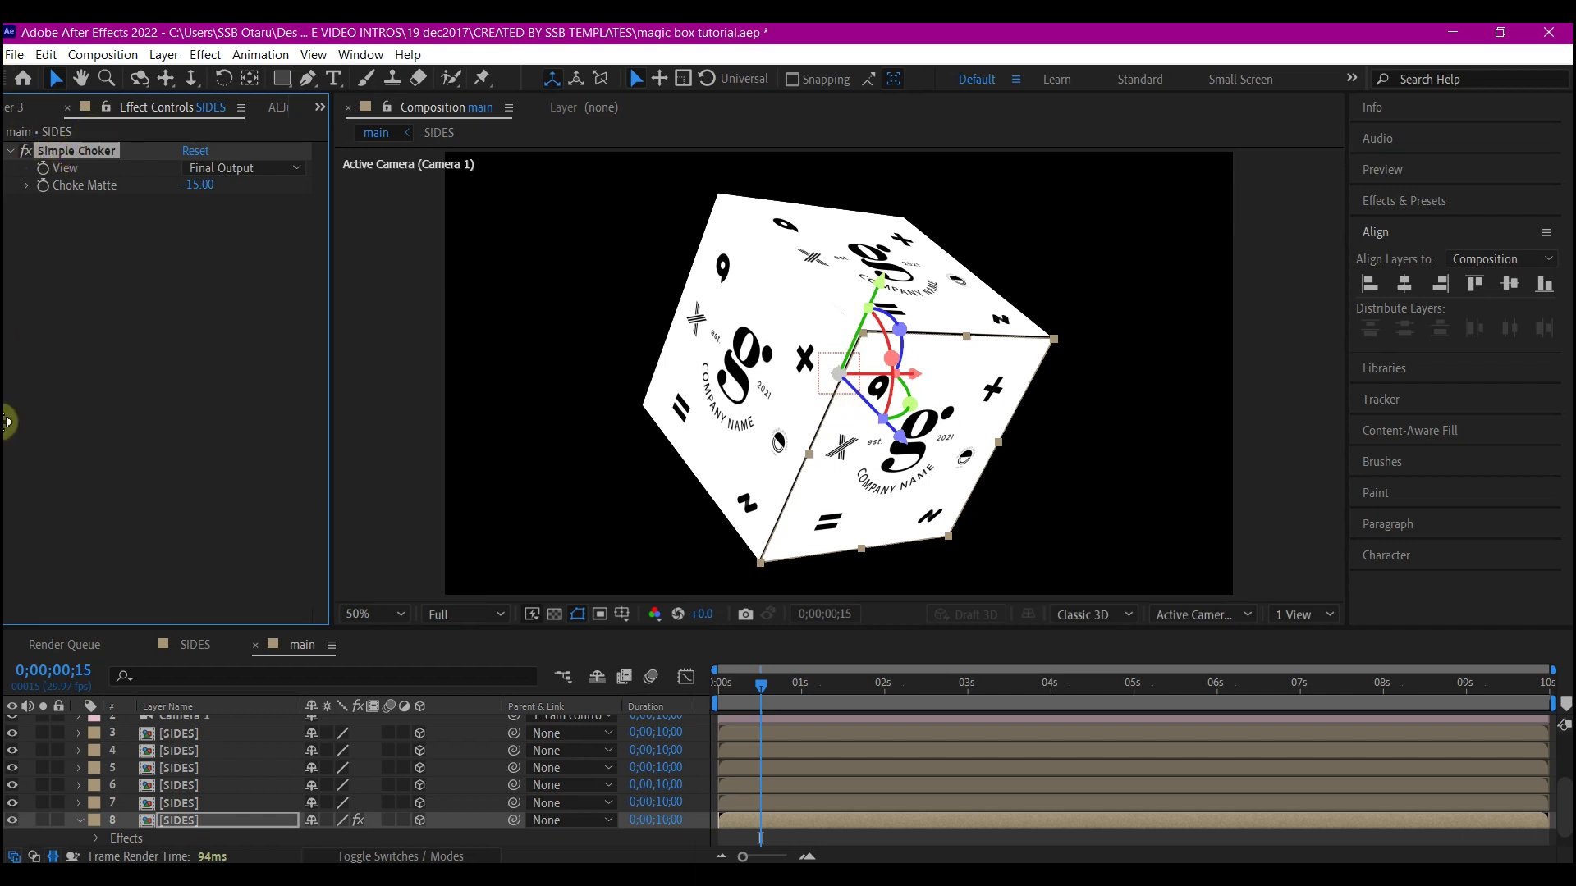
click(188, 804)
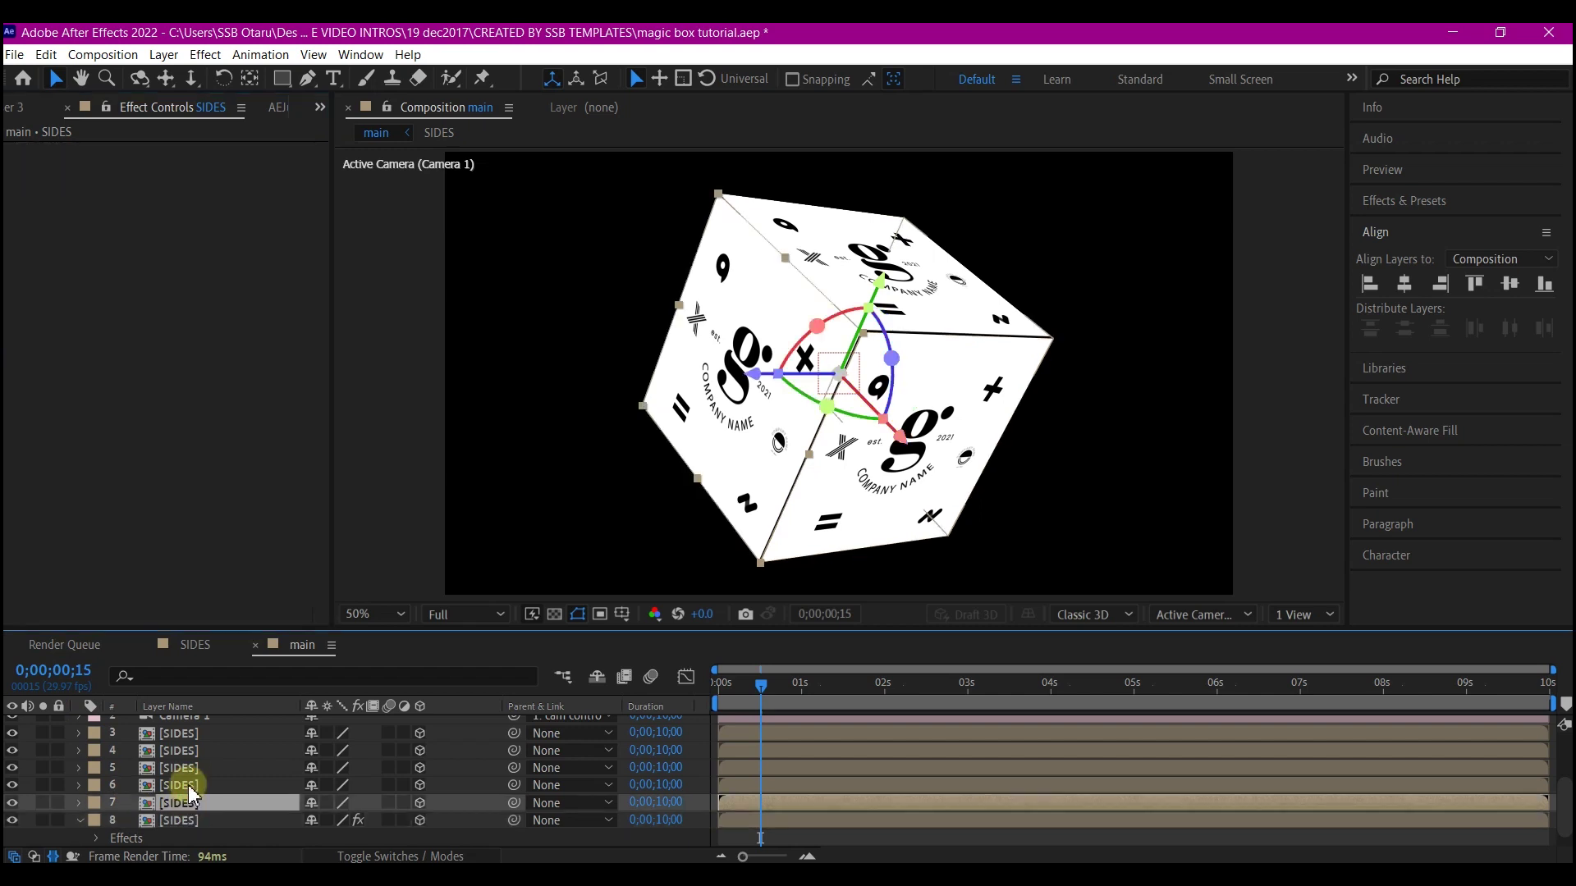
scroll(197, 784, up, 3)
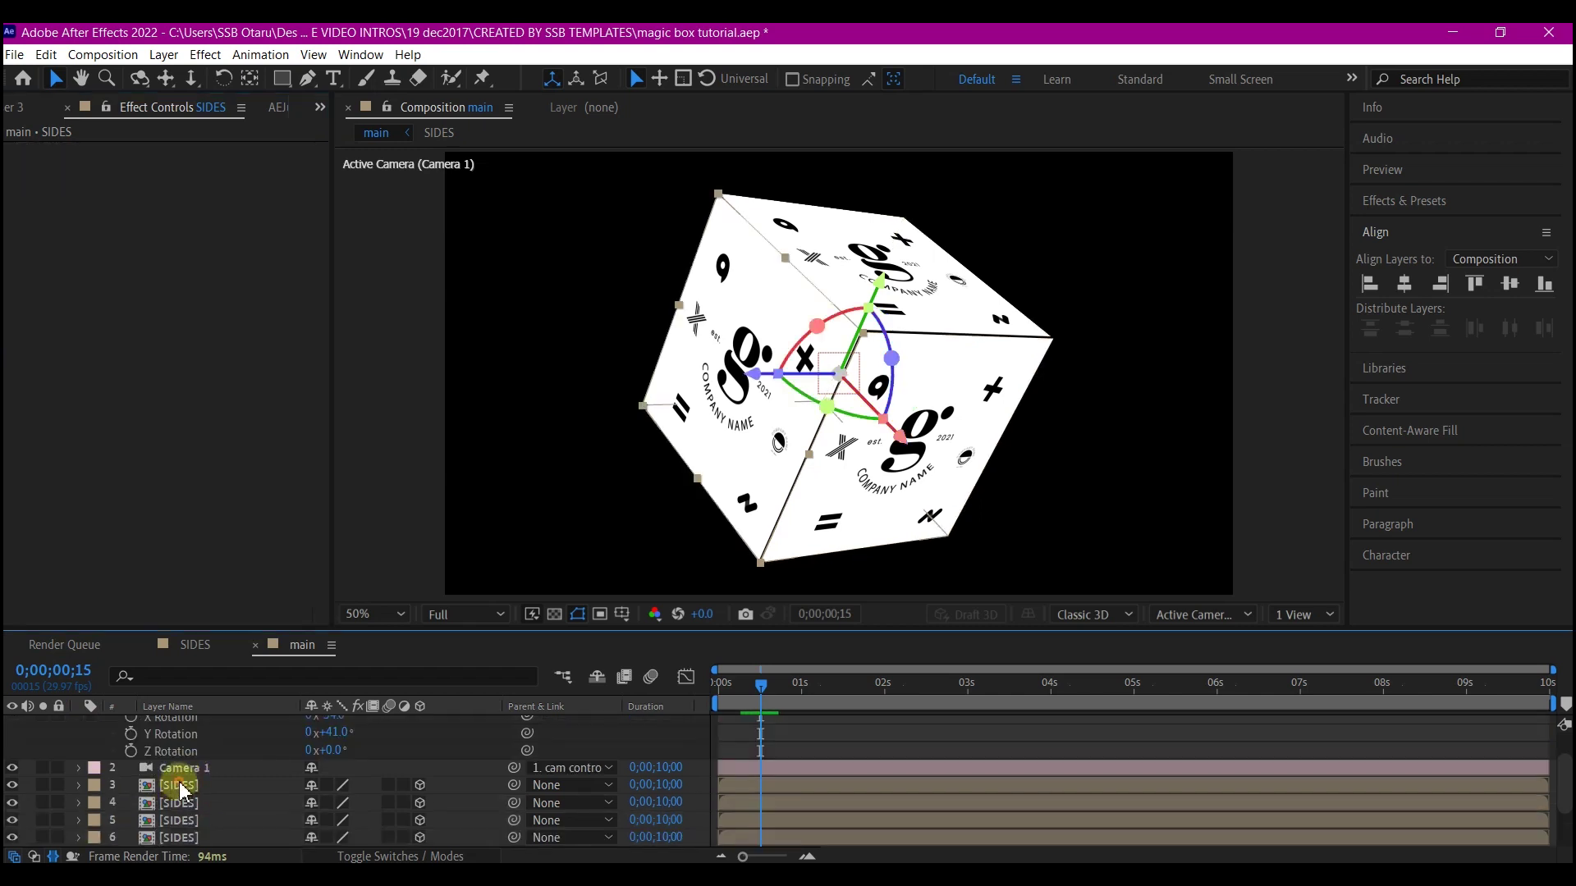
shift+click(182, 789)
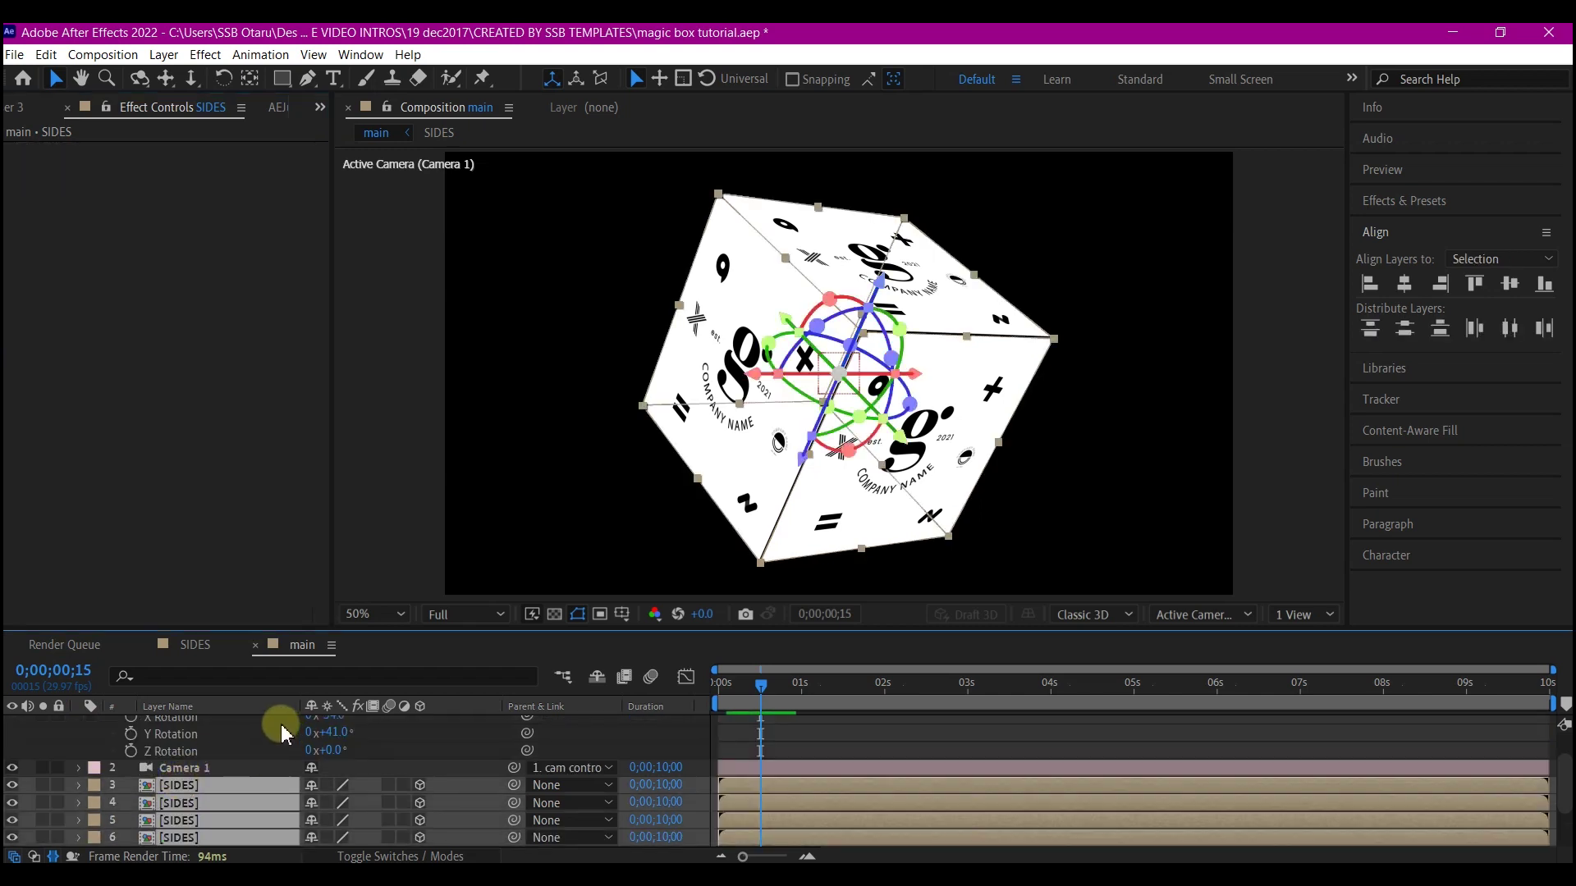
key(ctrl+alt+shift+e)
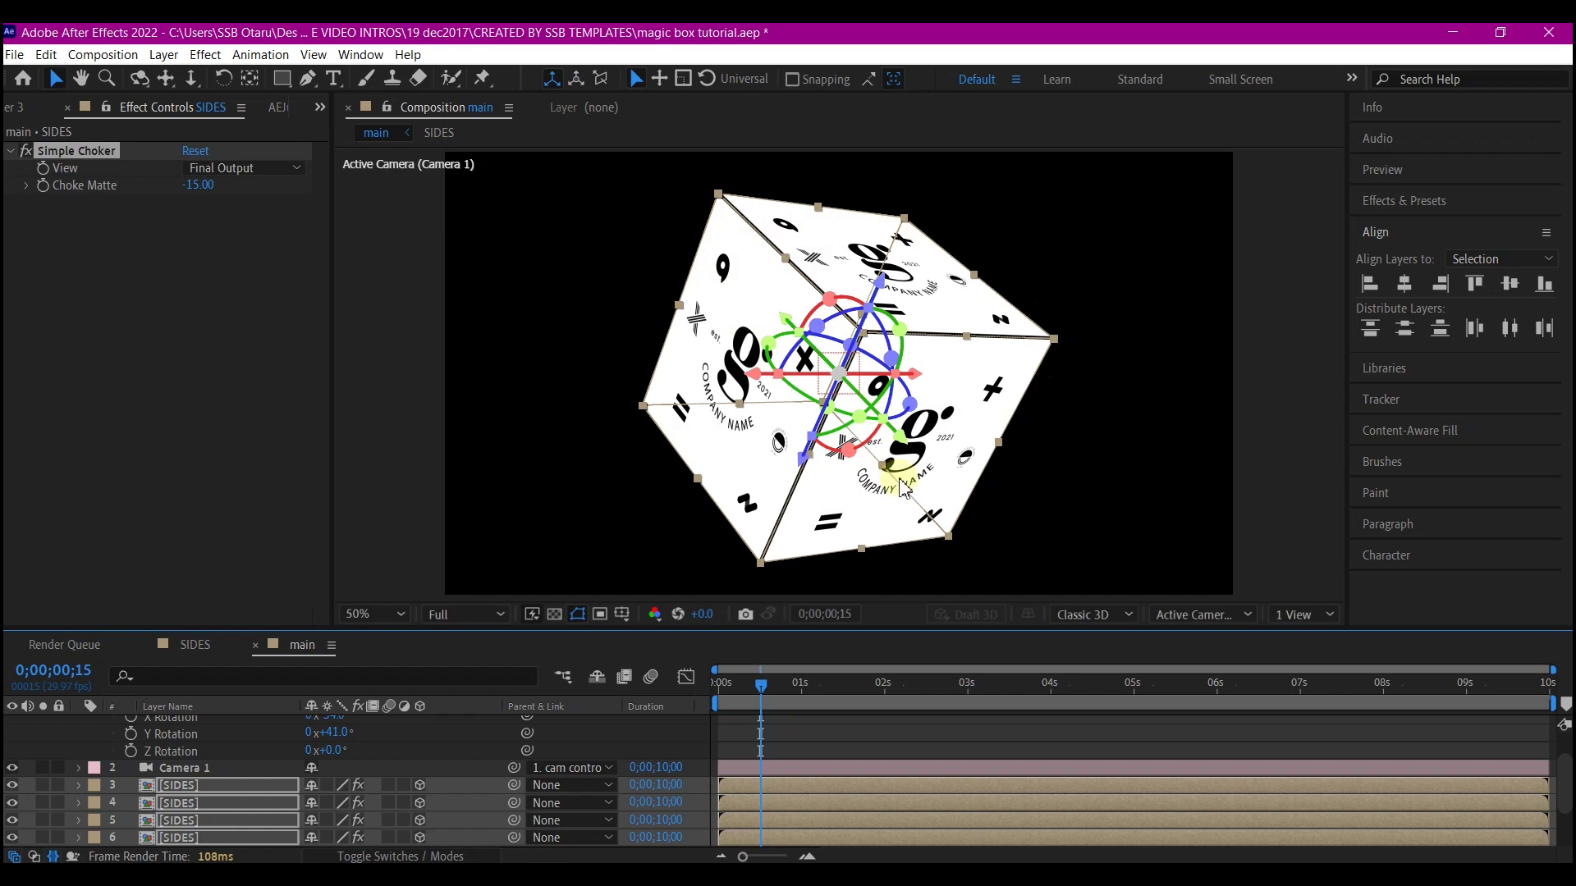
scroll(199, 782, up, 2)
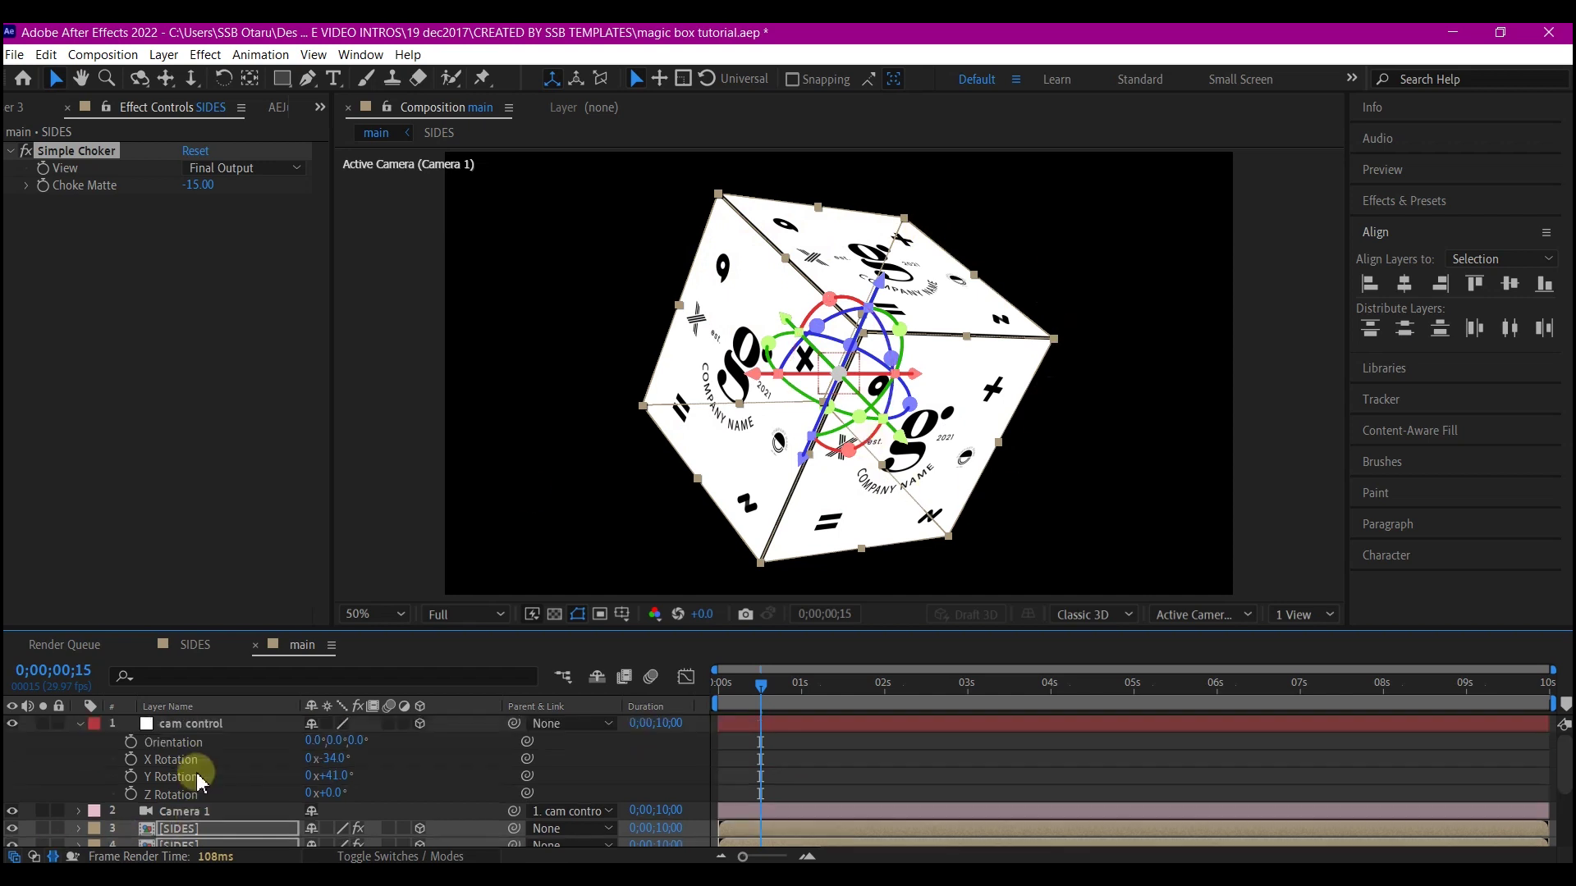
Add a new adjustment layer above cam control and name it invert.
click(190, 724)
right_click(65, 765)
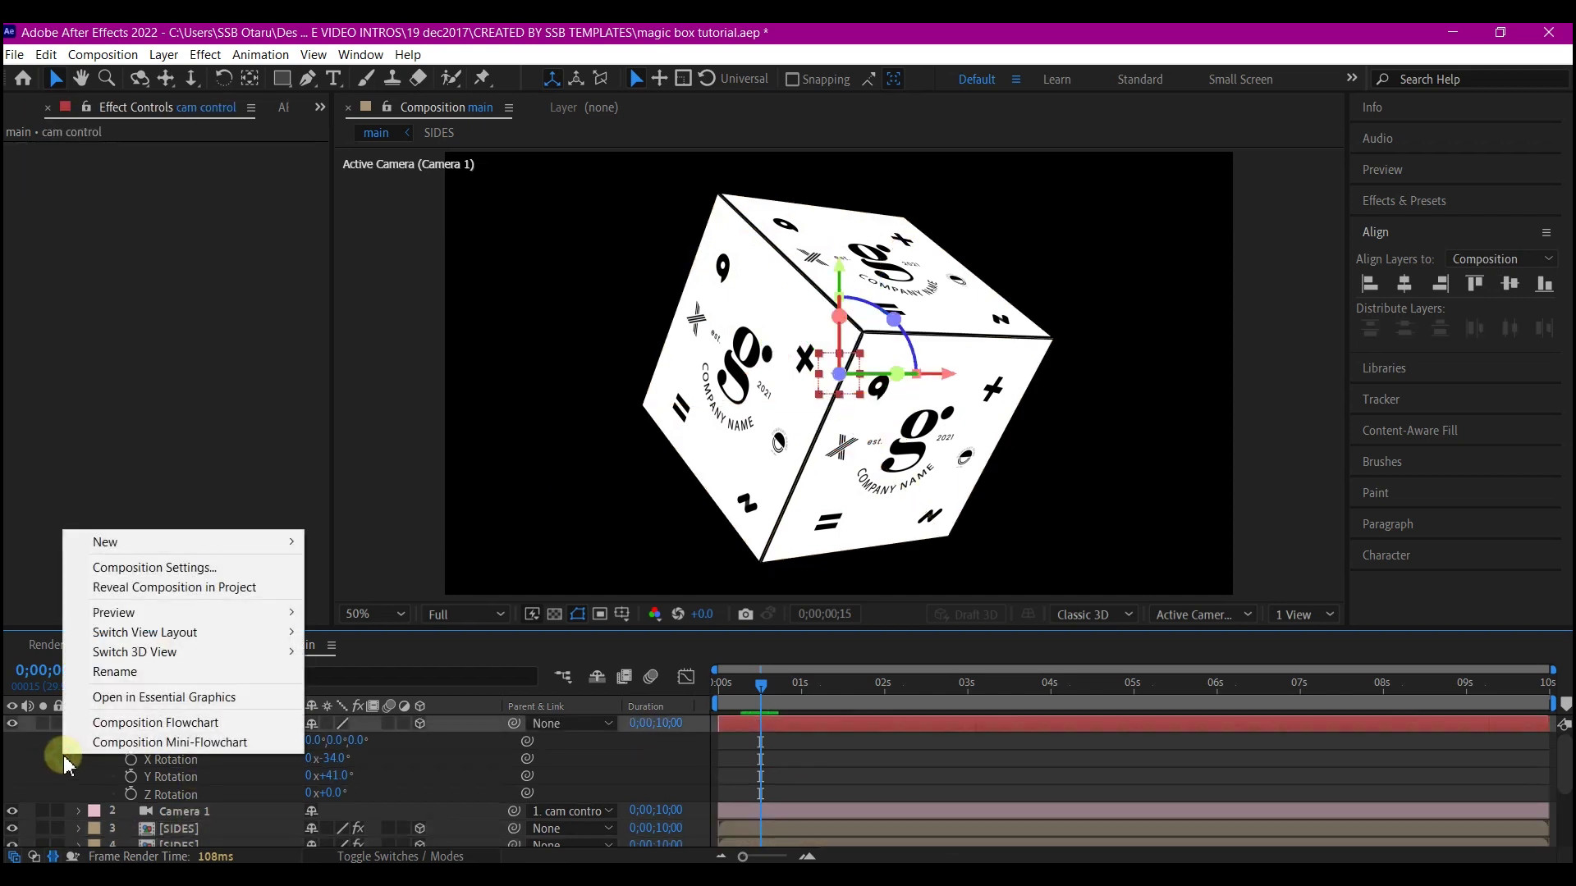
mouse_move(119, 545)
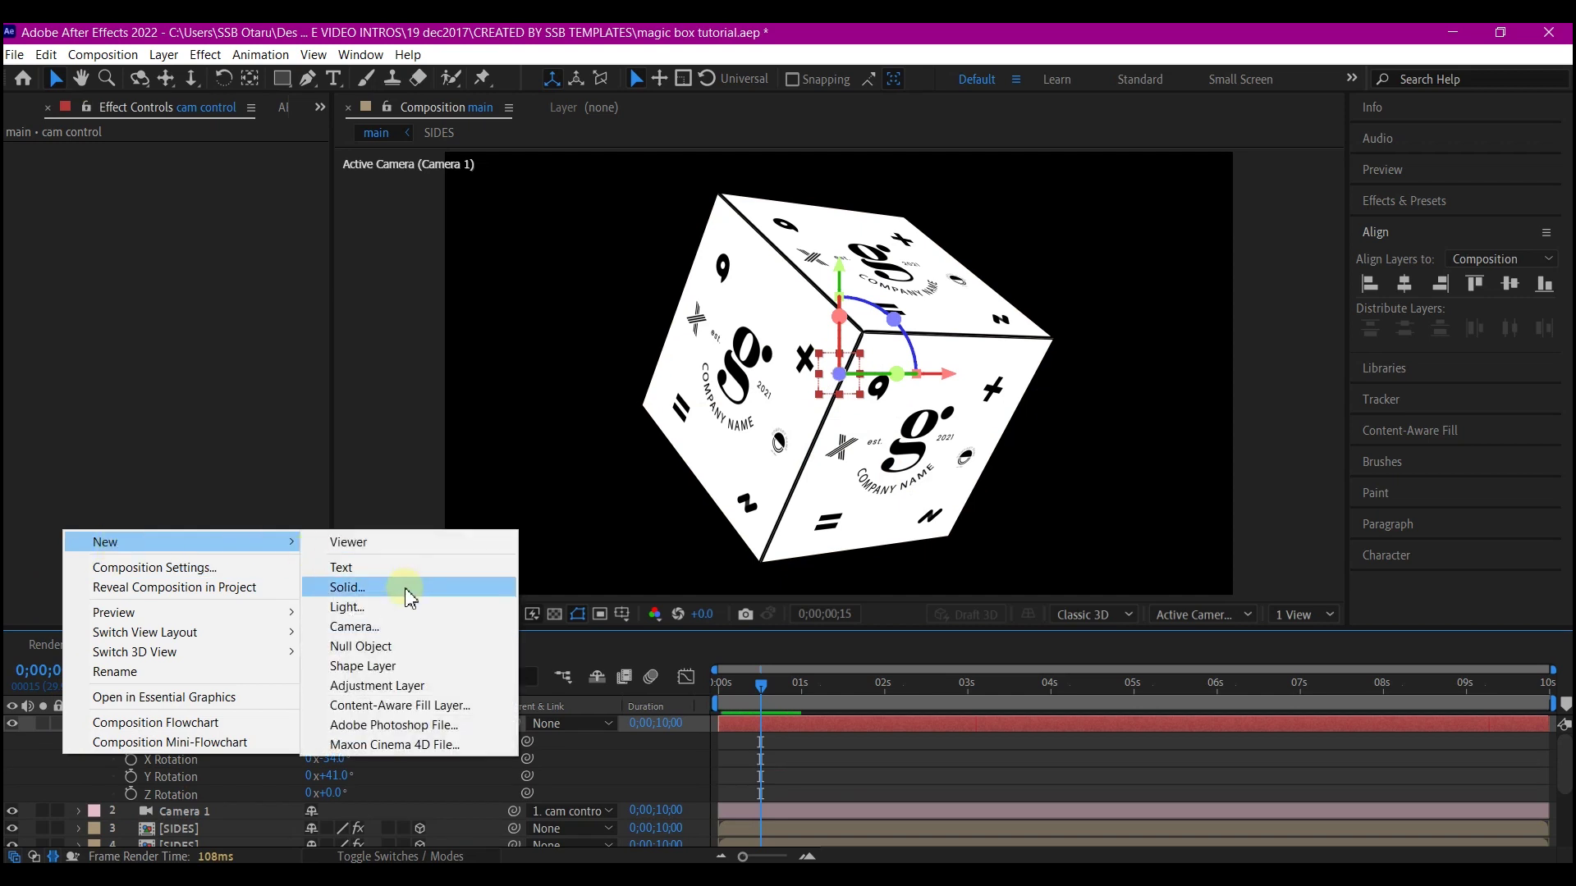
click(408, 686)
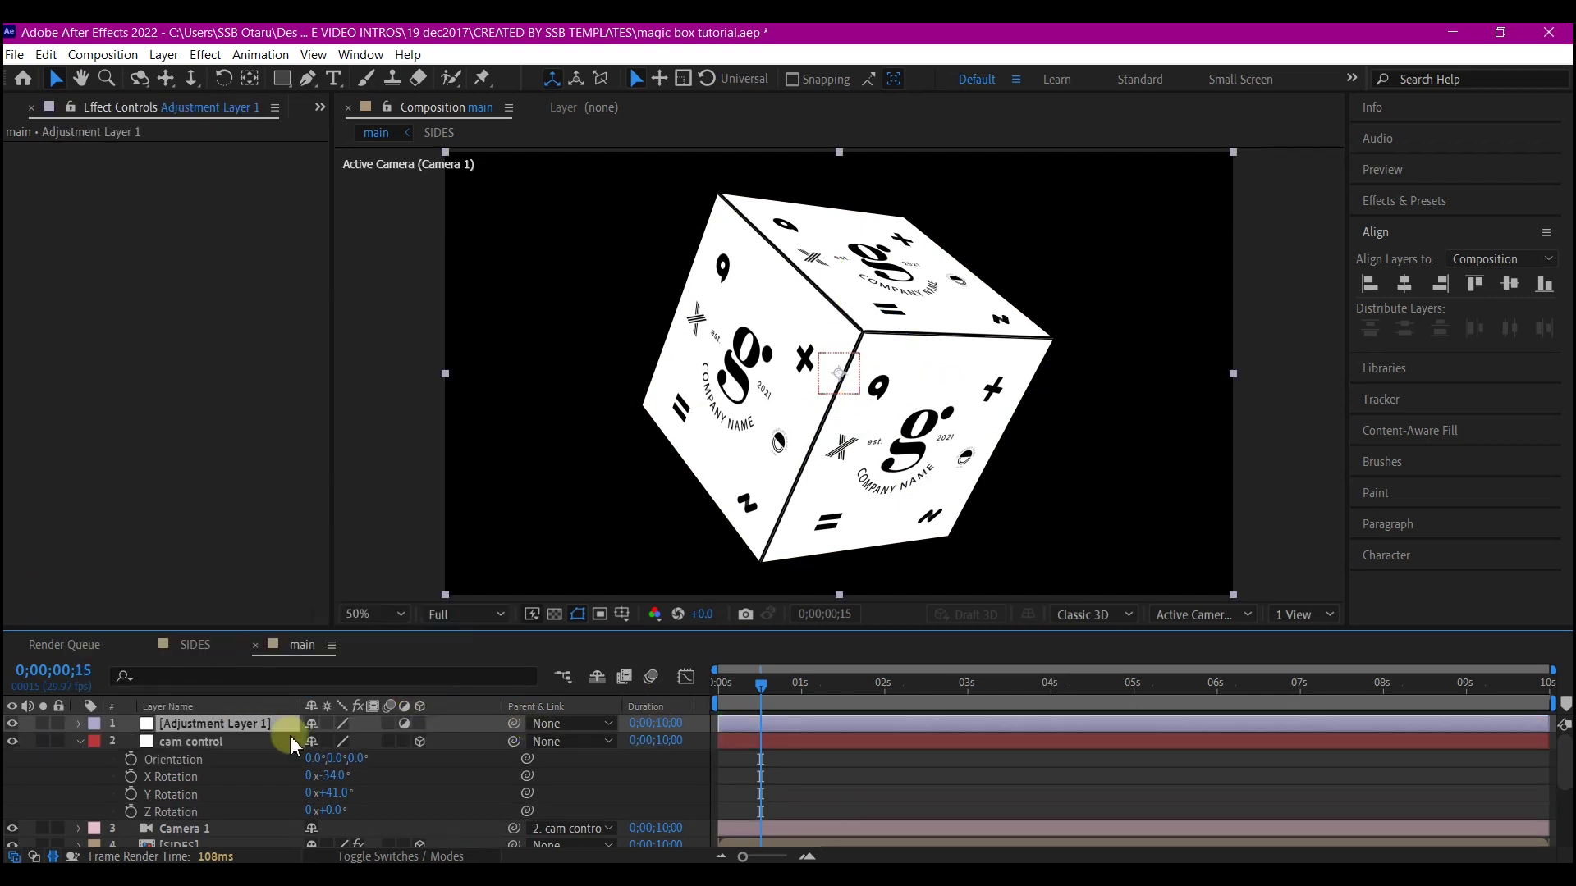
key(Return)
text(invert)
key(Return)
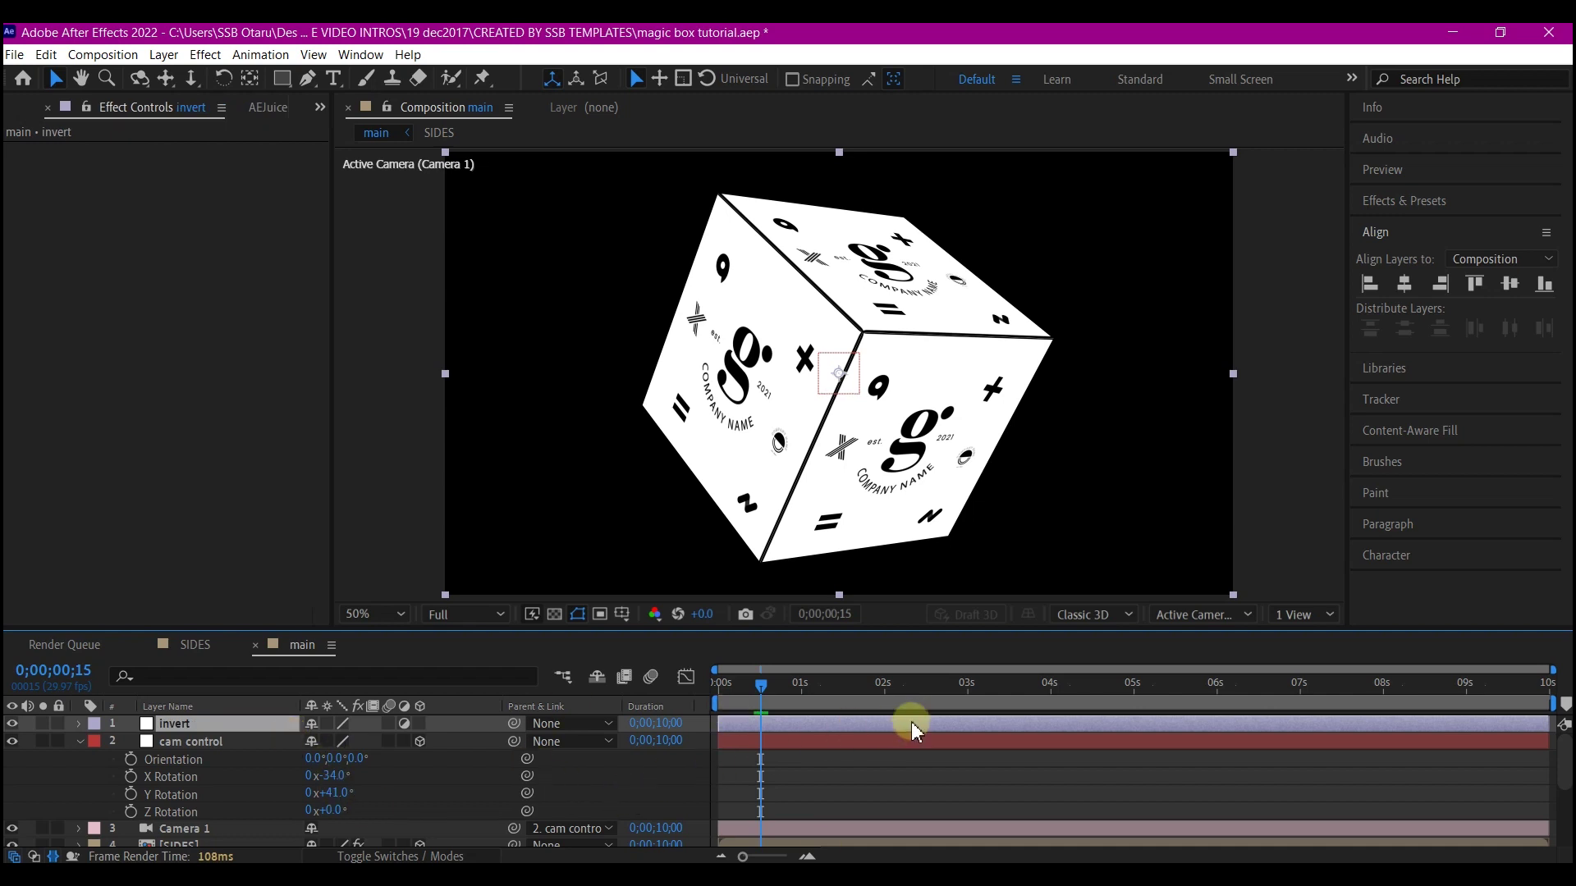
Apply the Invert effect to the invert layer.
key(ctrl+space)
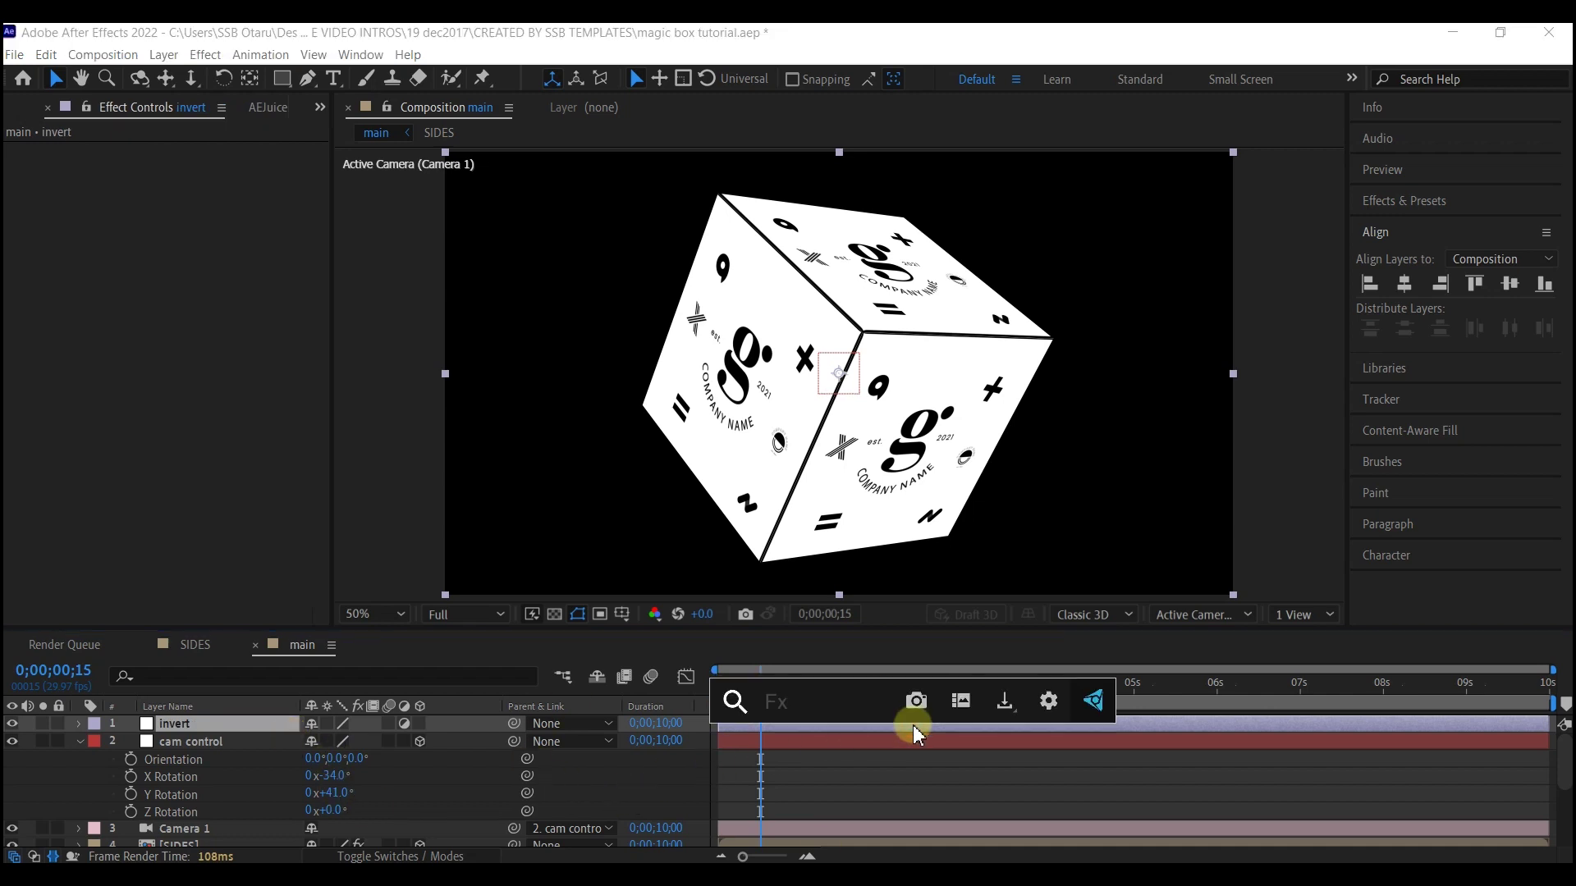
text(invert)
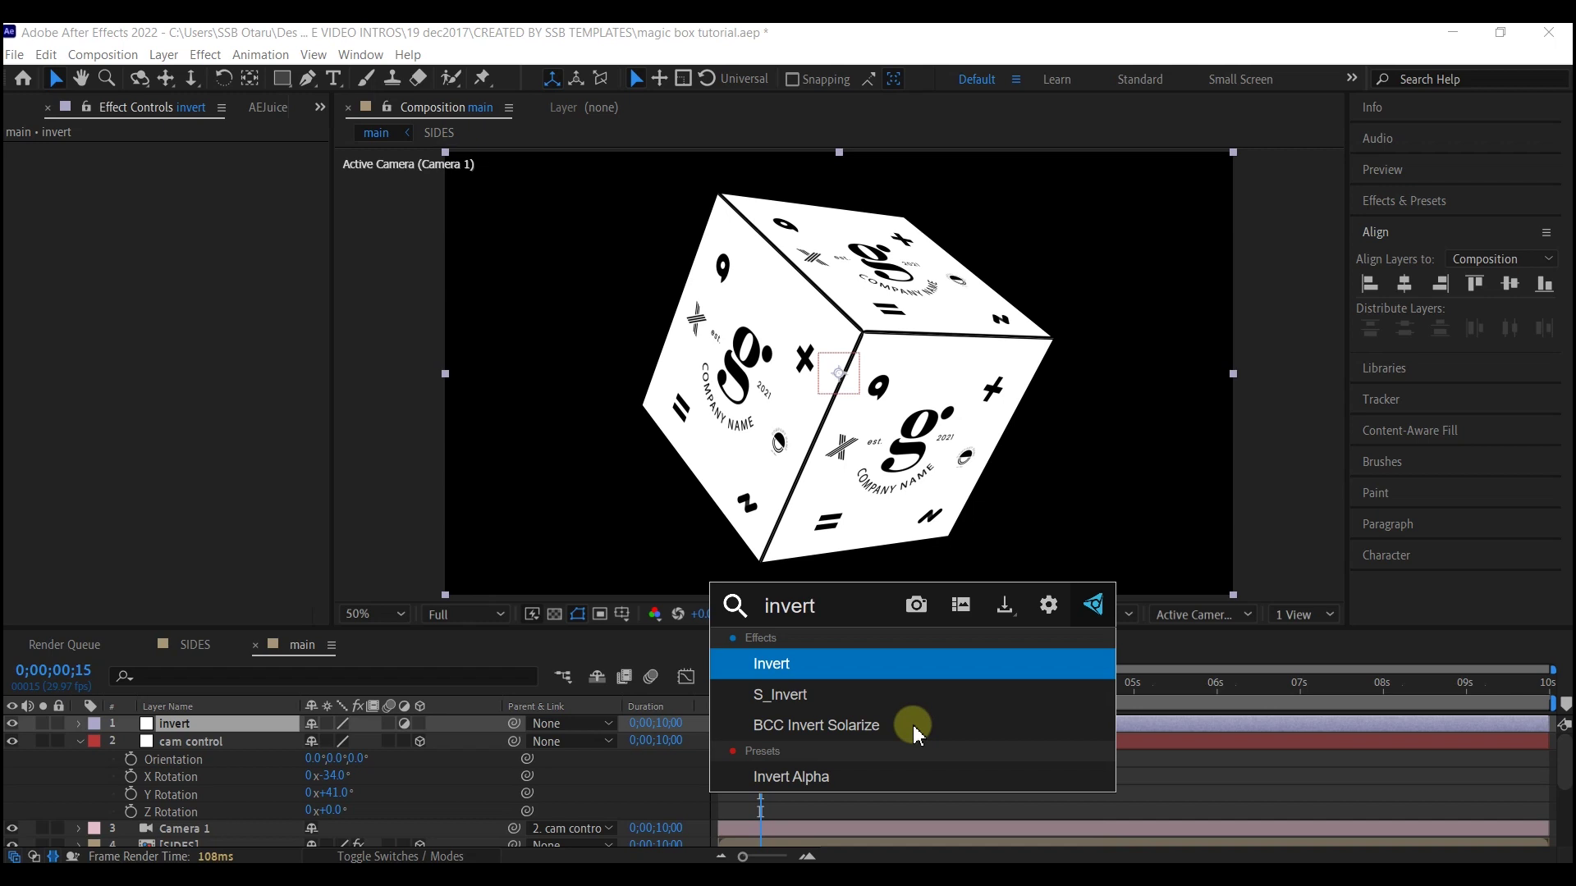
click(838, 663)
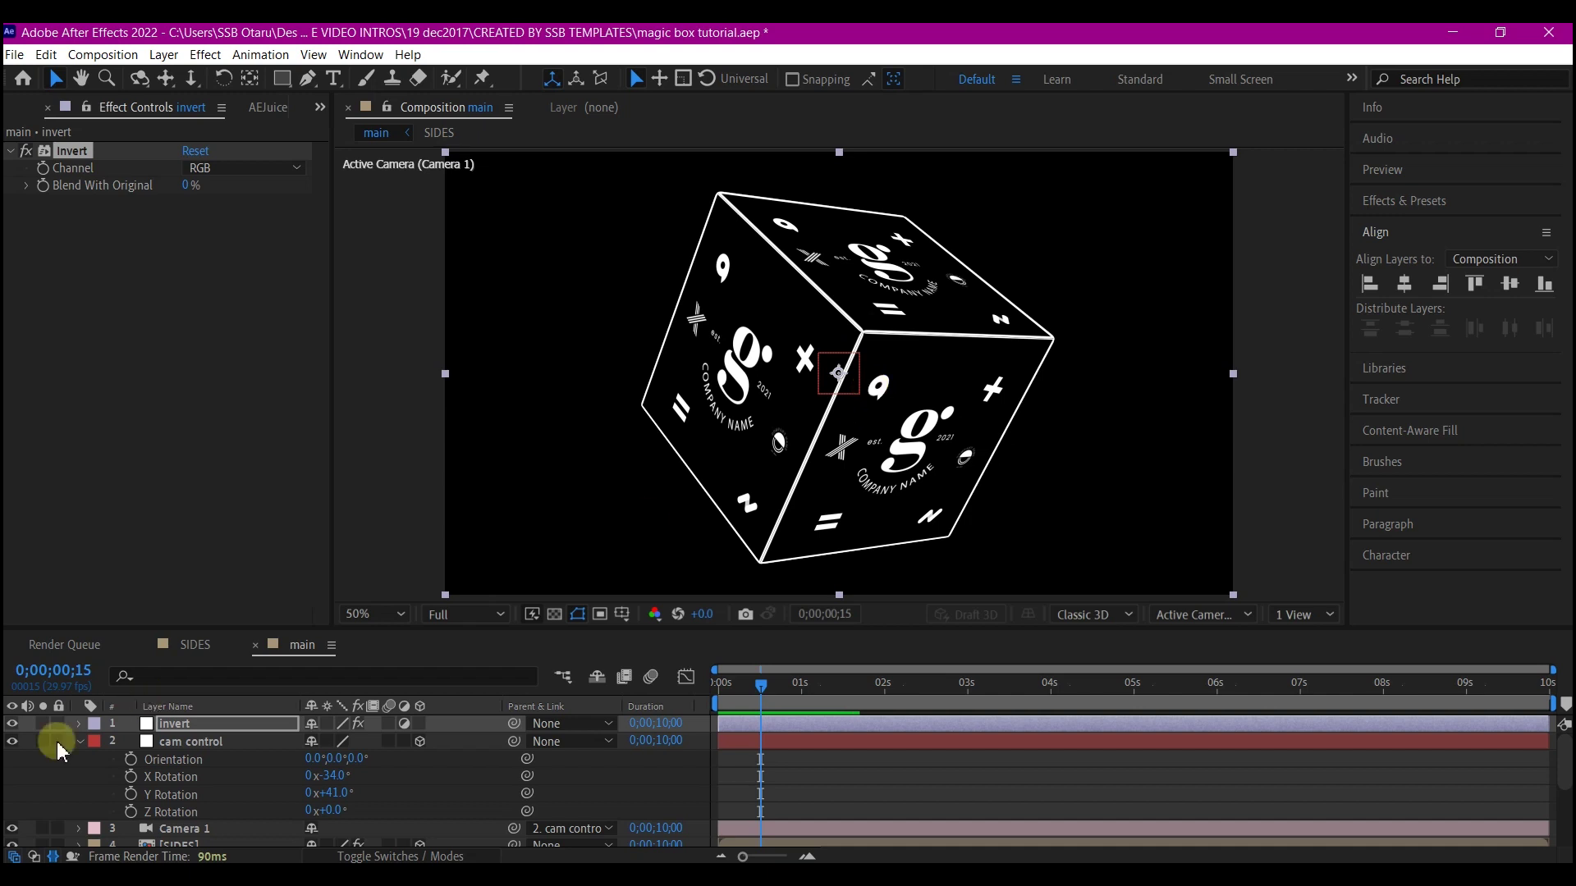
Add a second adjustment layer named glow.
right_click(104, 776)
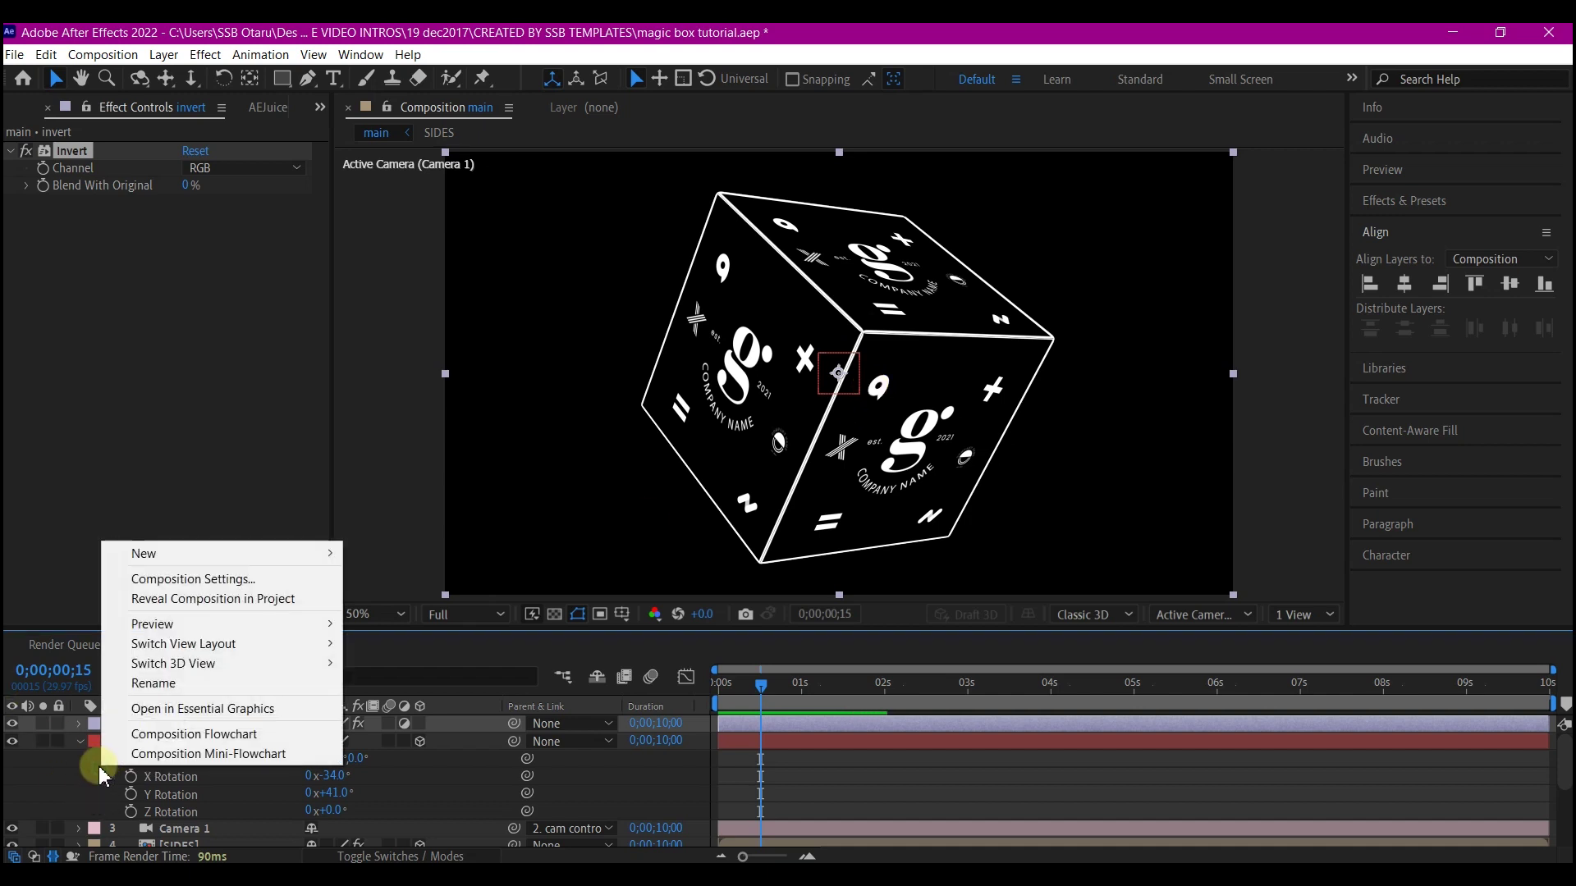
mouse_move(156, 565)
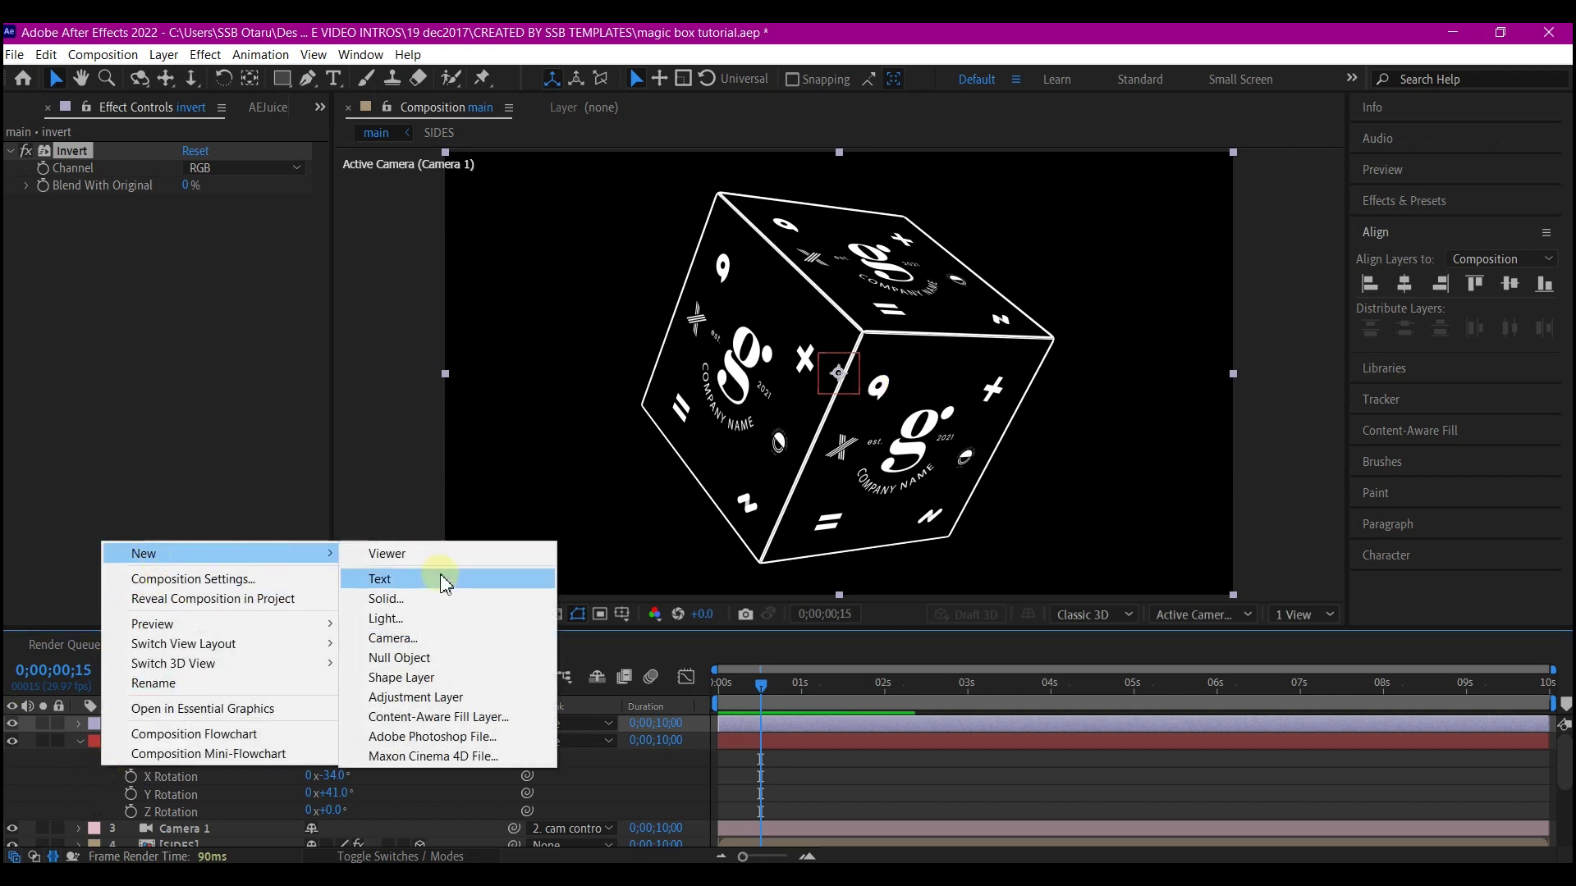
click(484, 708)
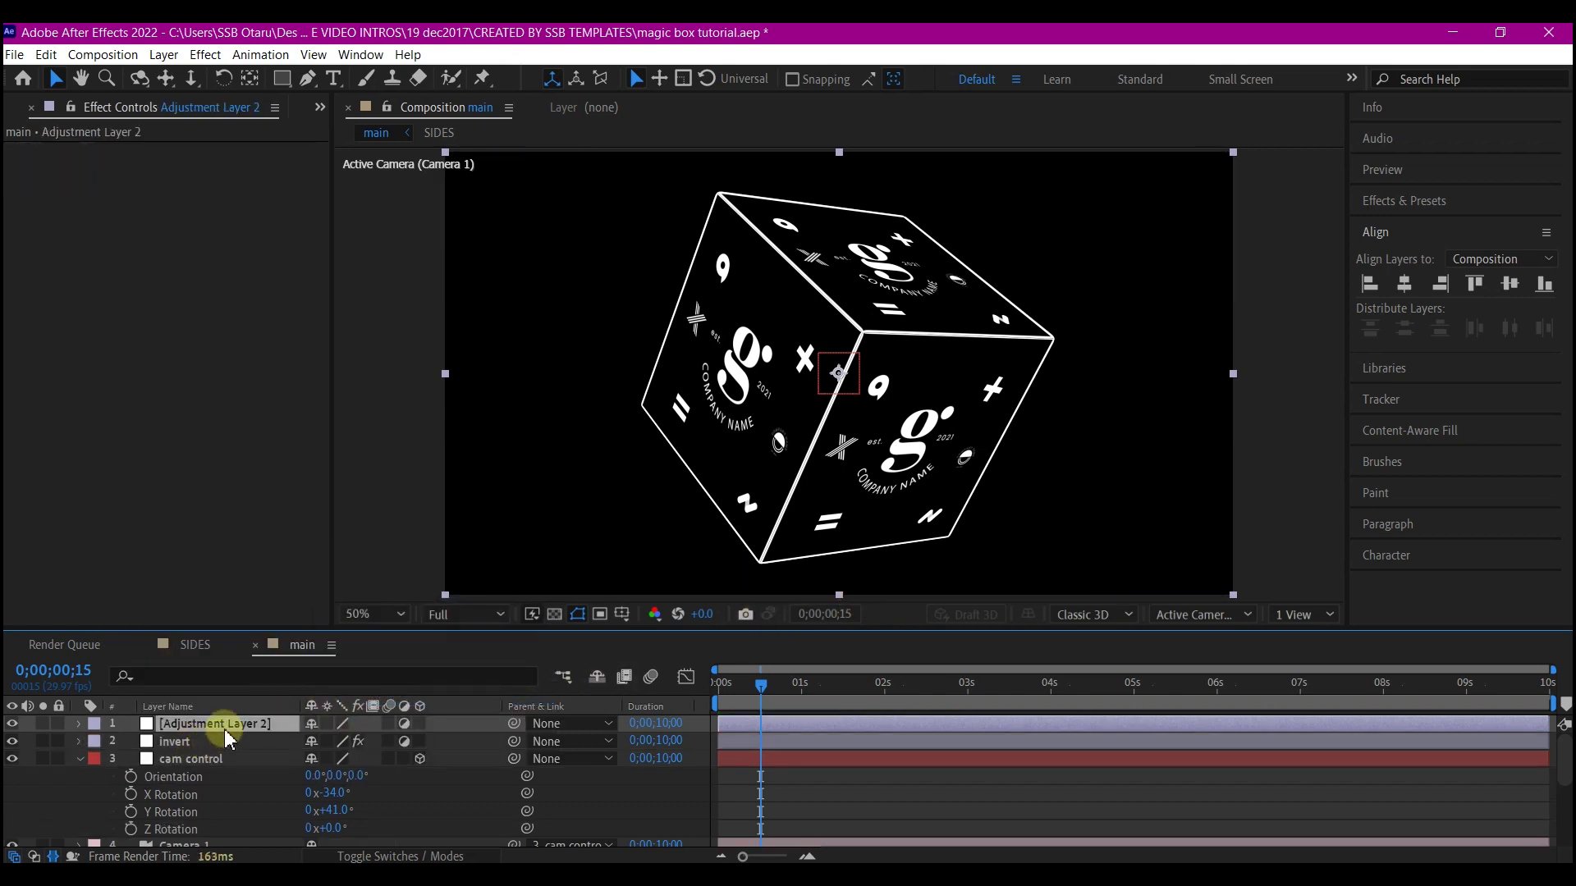
key(Return)
text(glow)
key(Return)
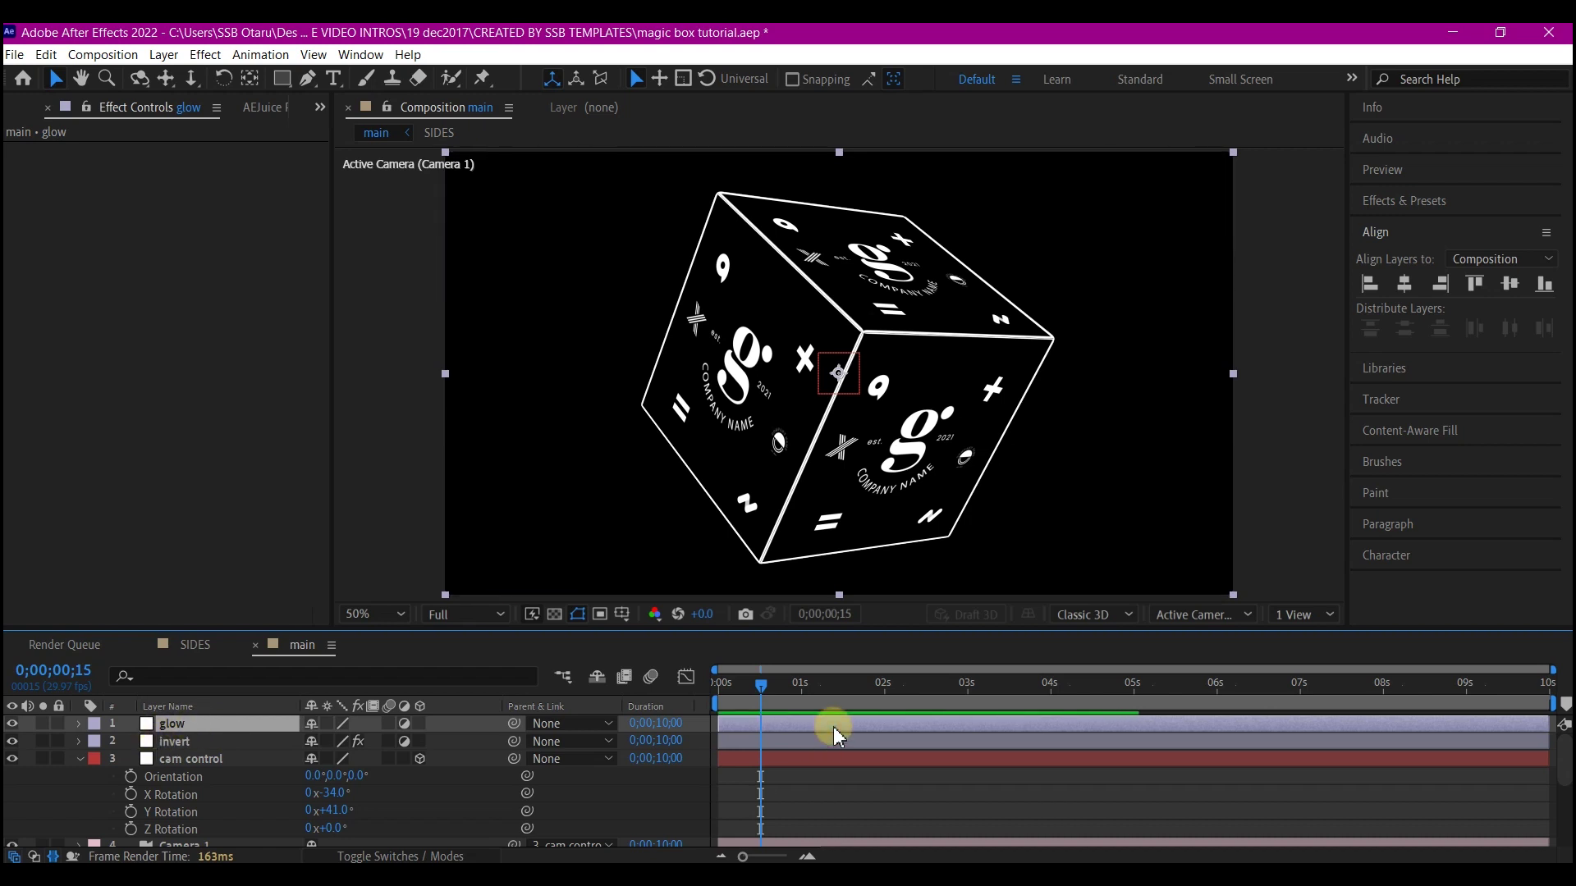
Apply Fast Box Blur to glow with 5 iterations and Blur Radius 32.
key(ctrl+space)
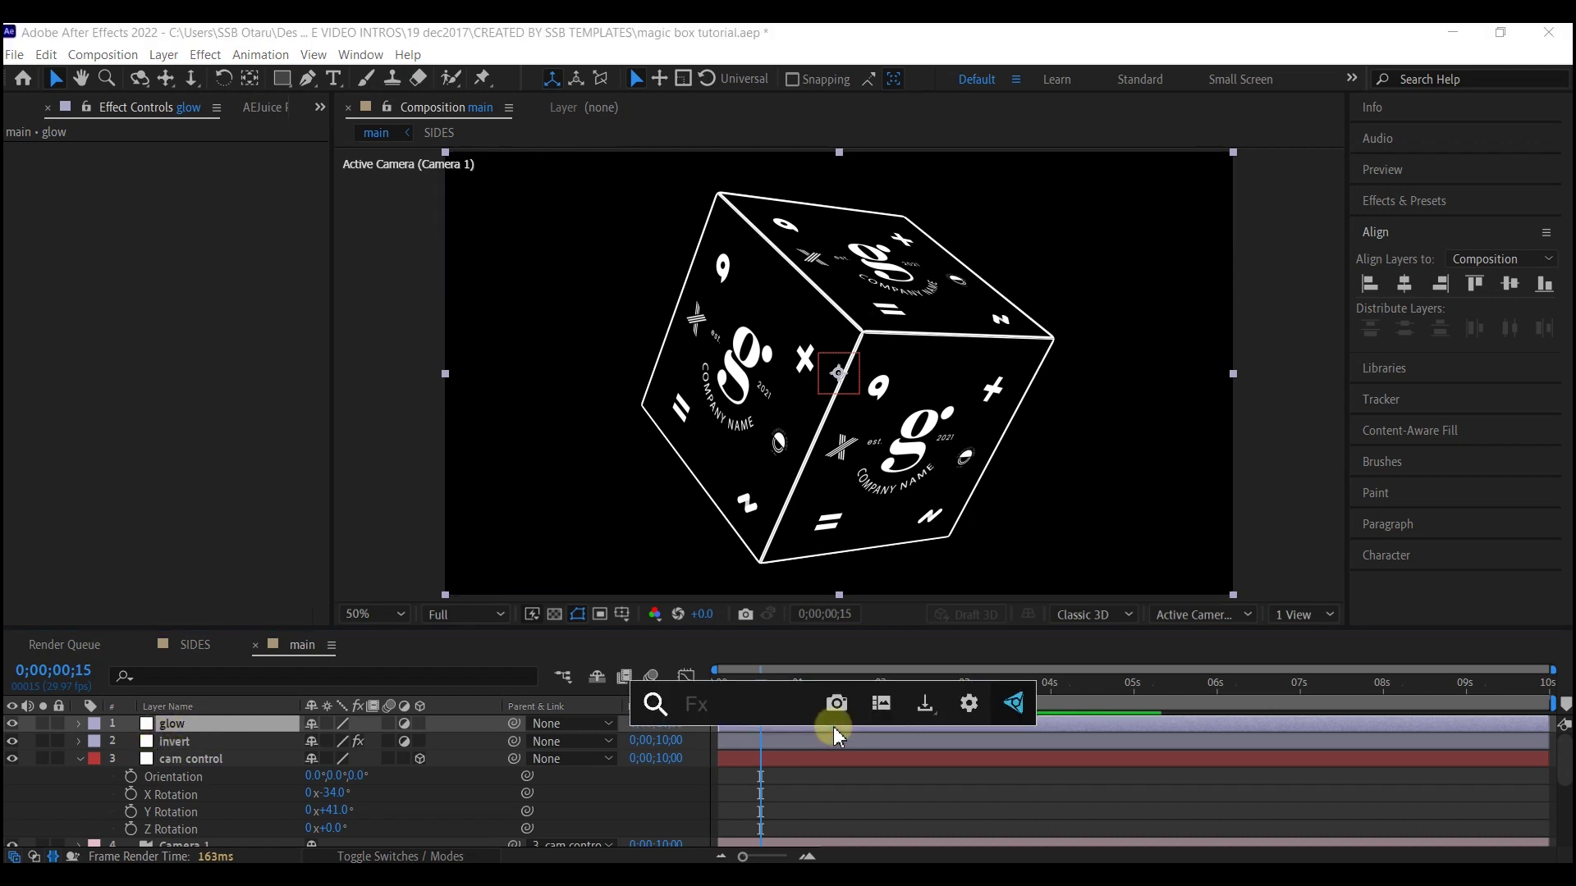
text(fast b)
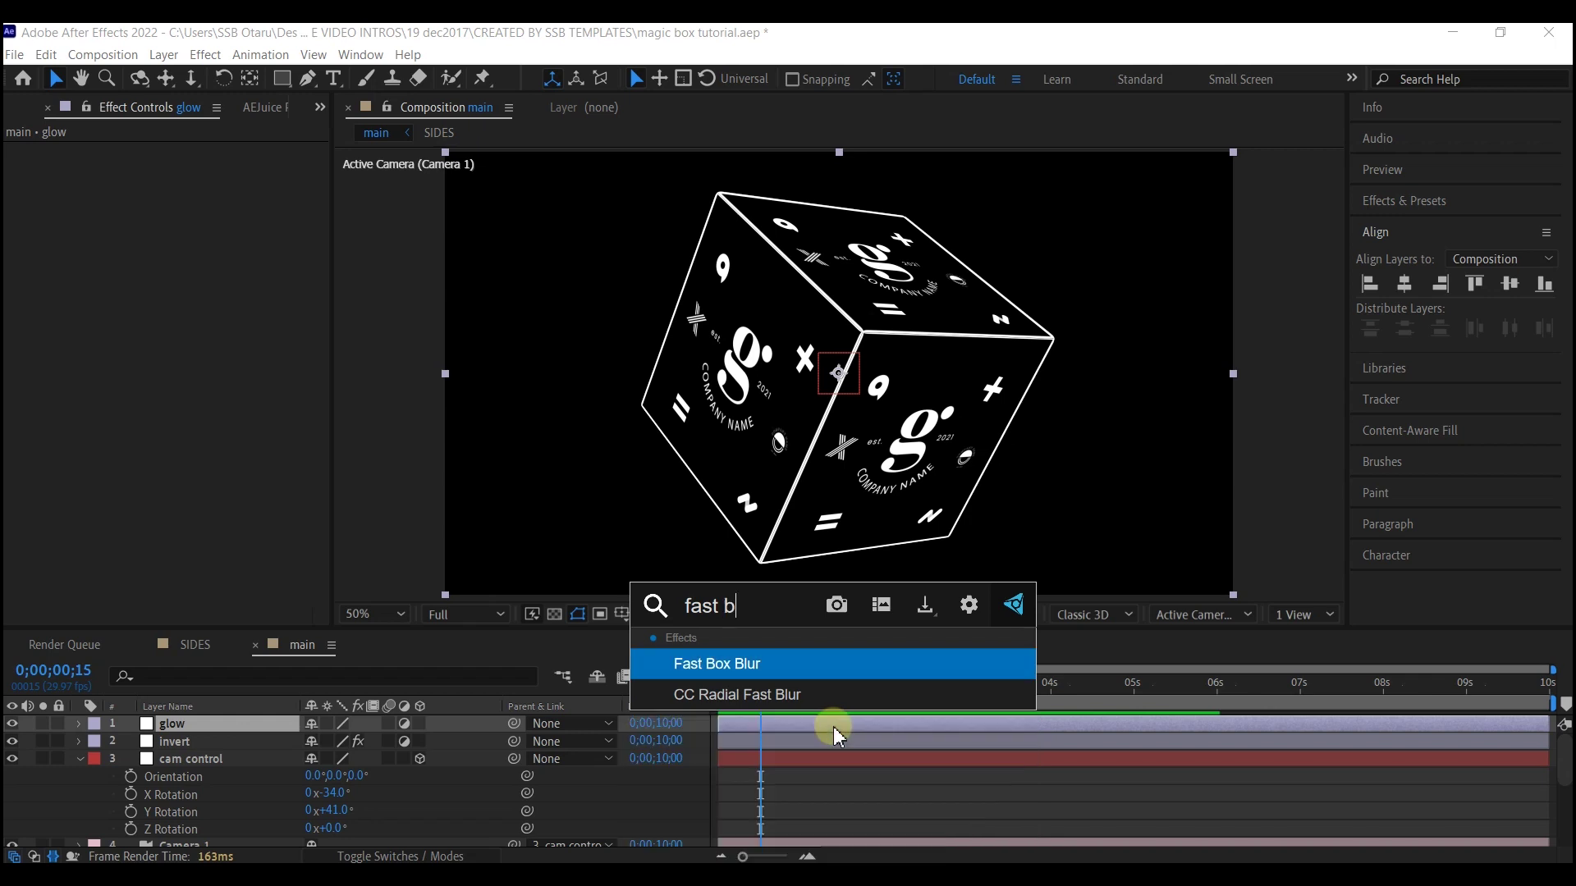
click(739, 661)
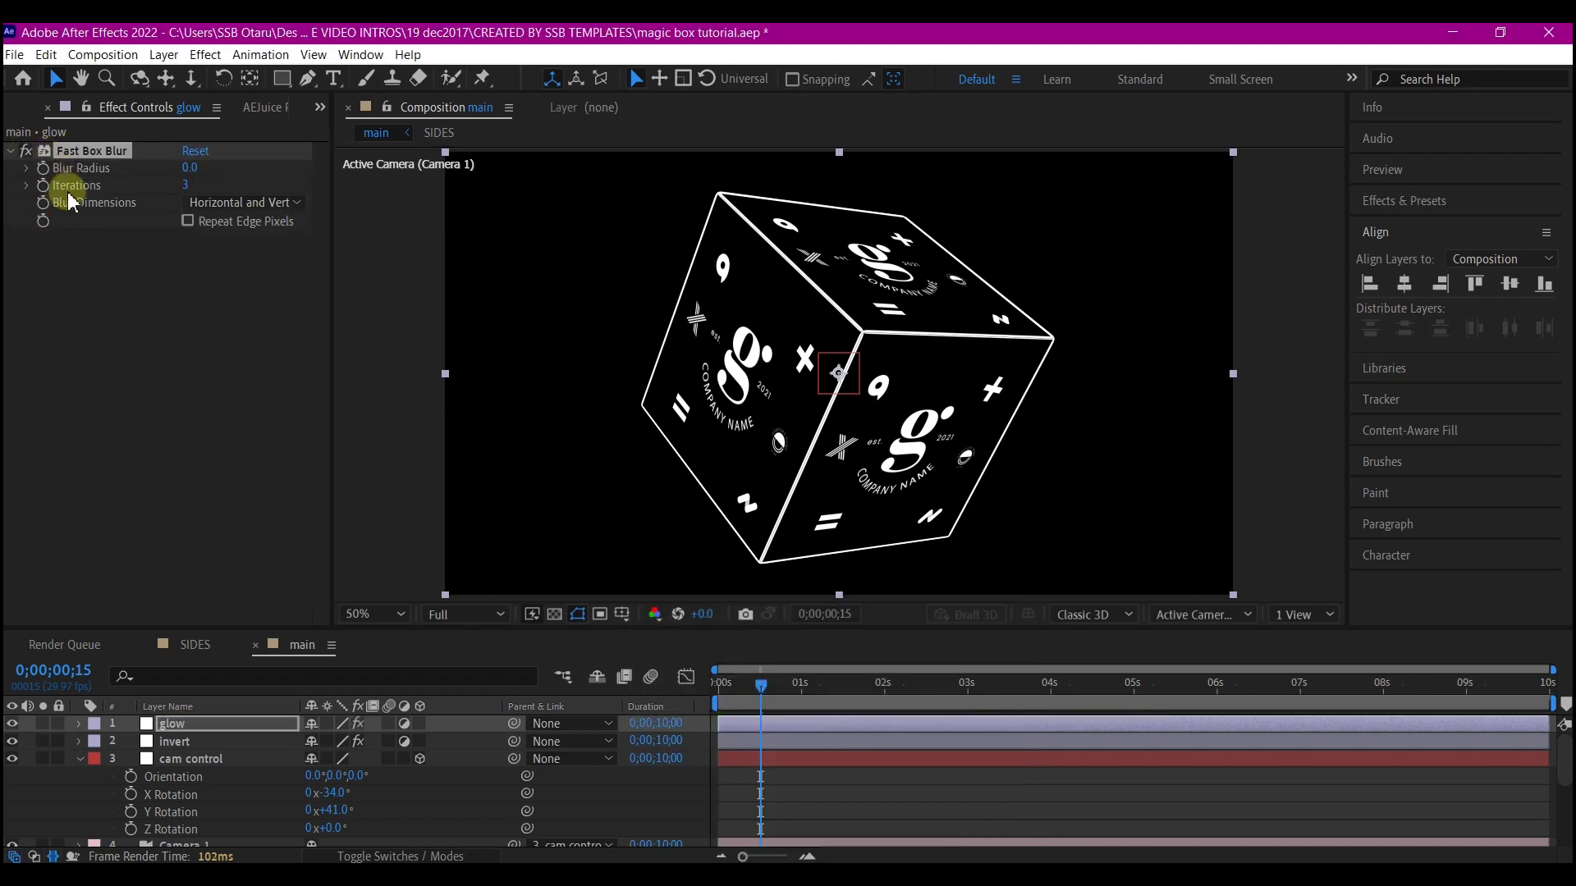
click(188, 186)
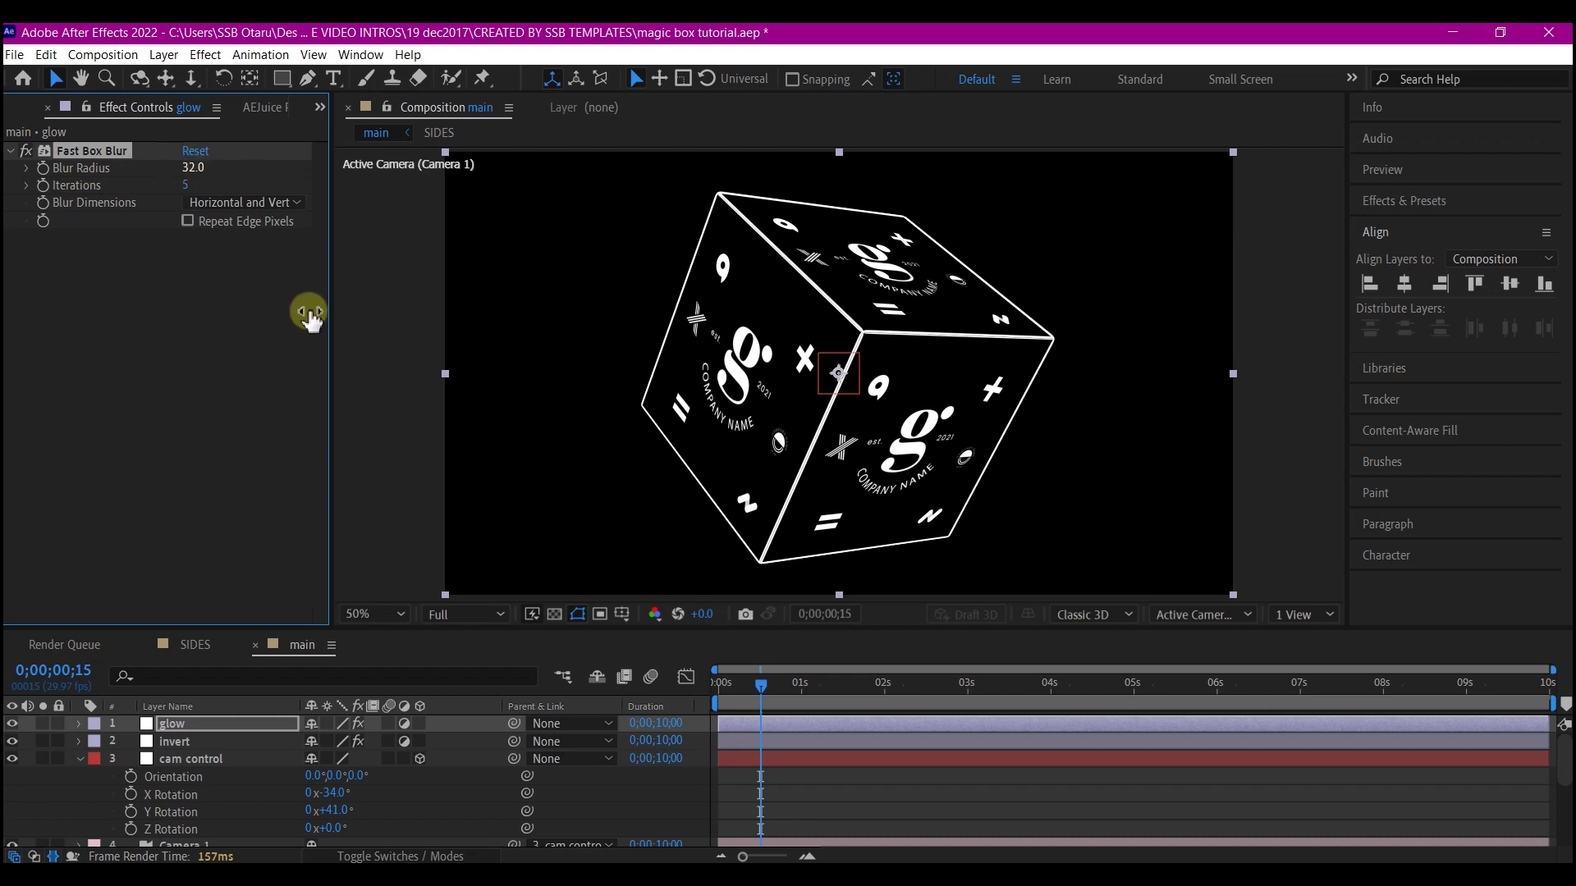
key(Return)
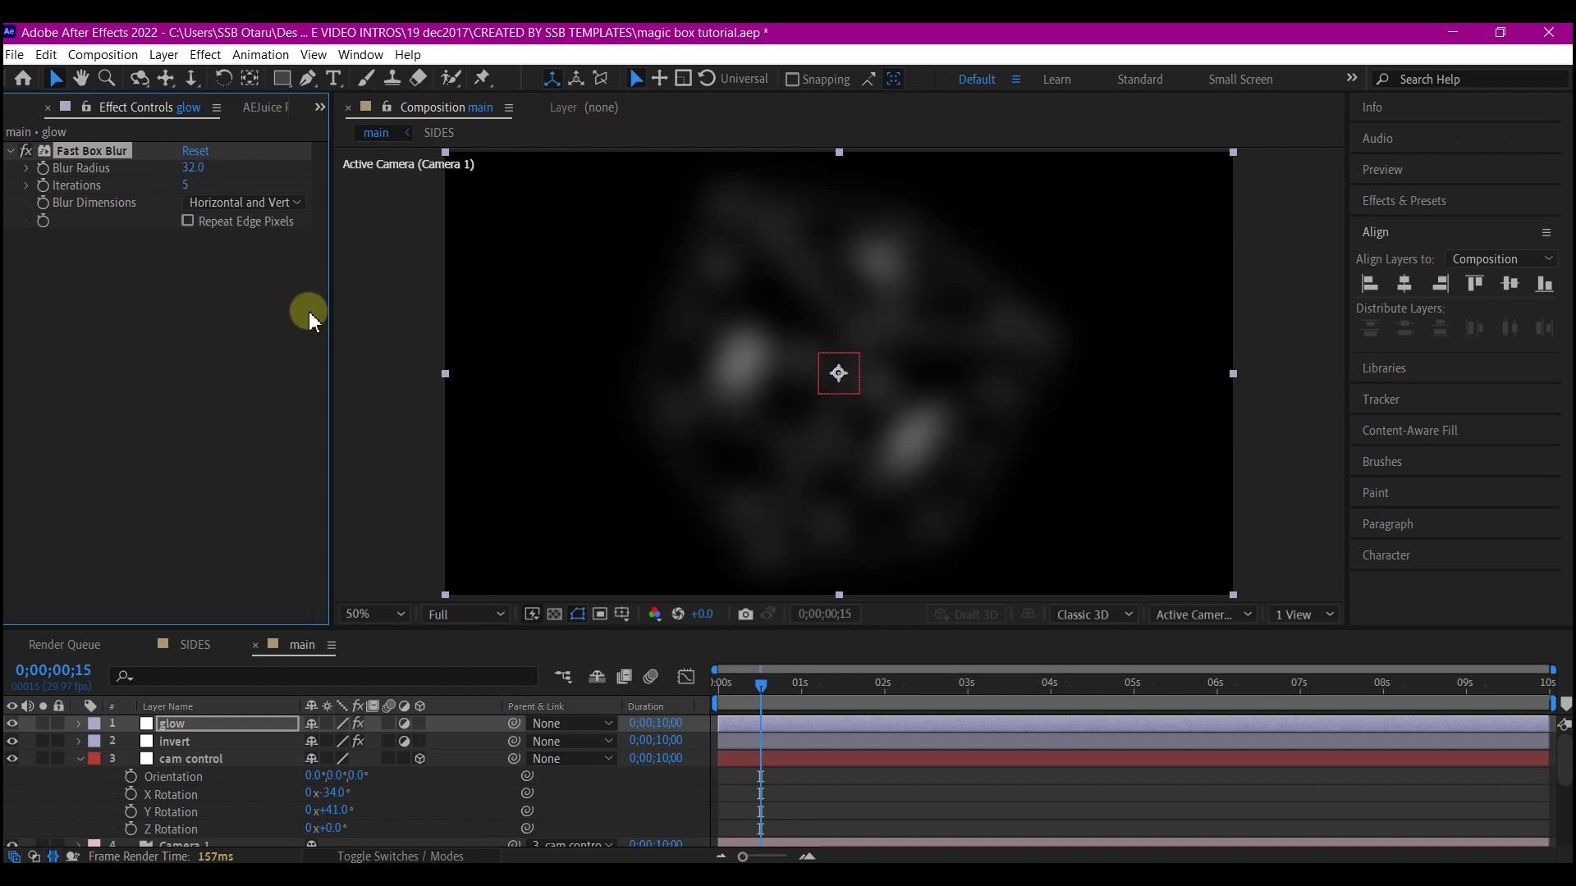
Add a third adjustment layer, Adjustment Layer 3, to the composition.
right_click(23, 787)
mouse_move(66, 565)
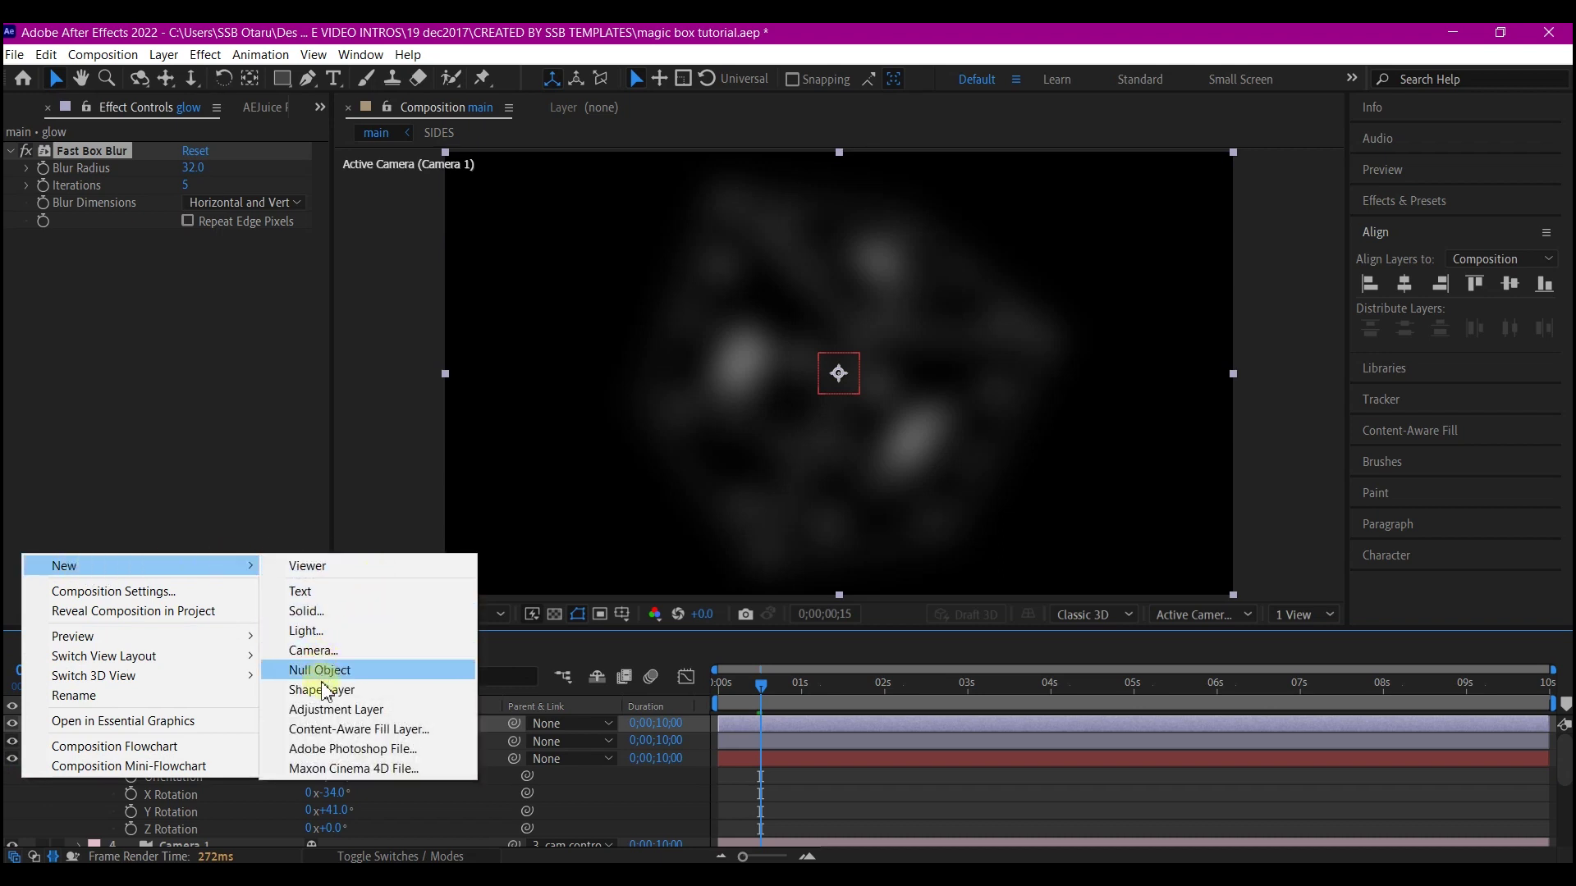
click(341, 710)
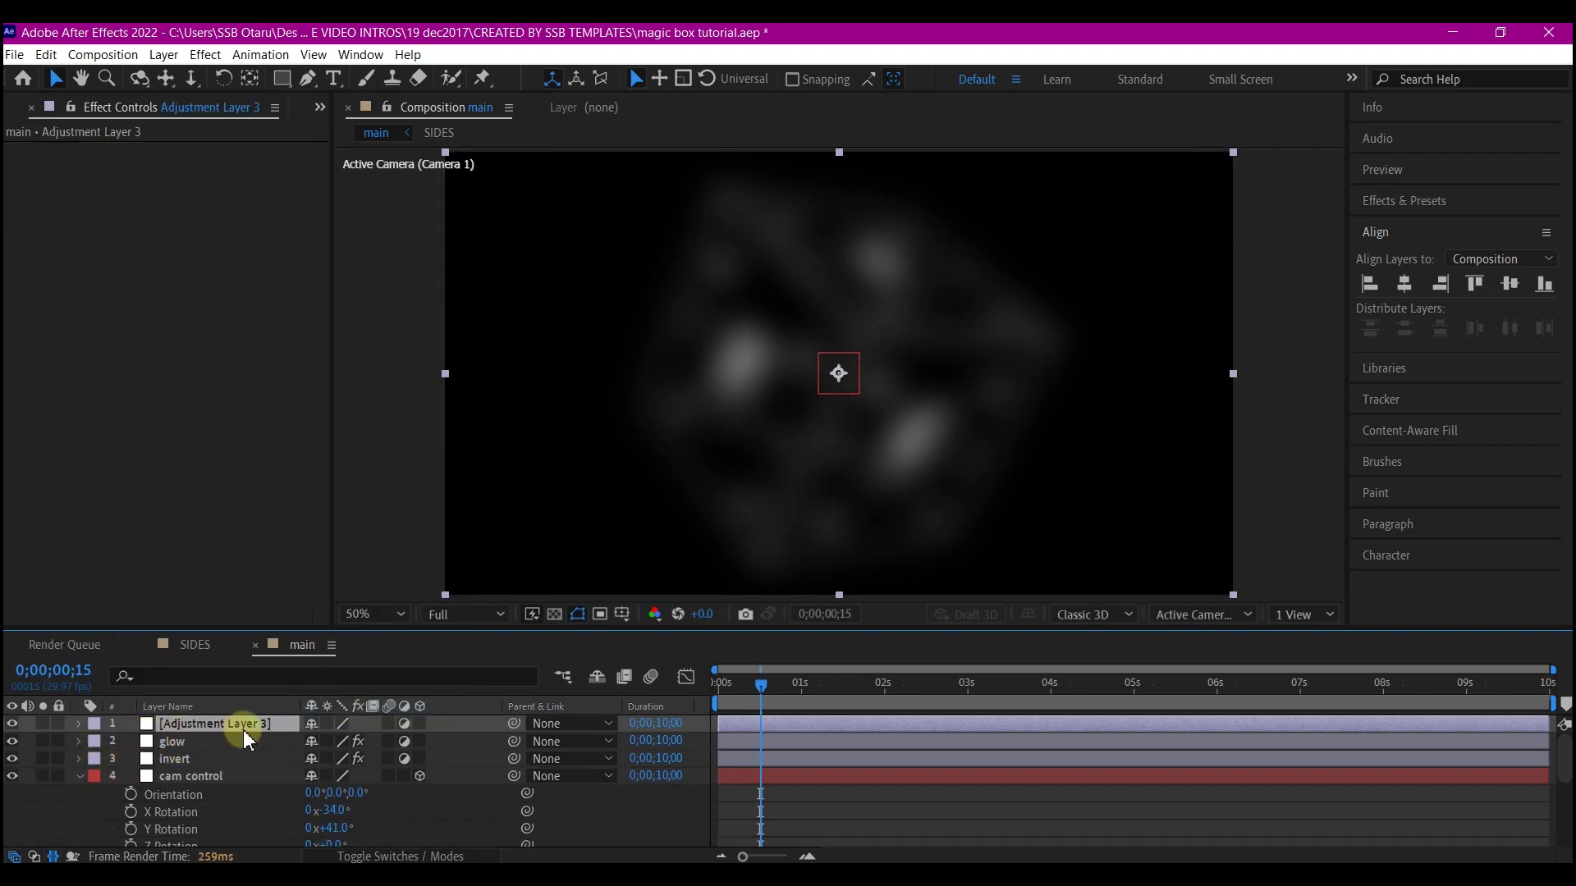
Set the glow layer's blend mode to Screen.
click(174, 741)
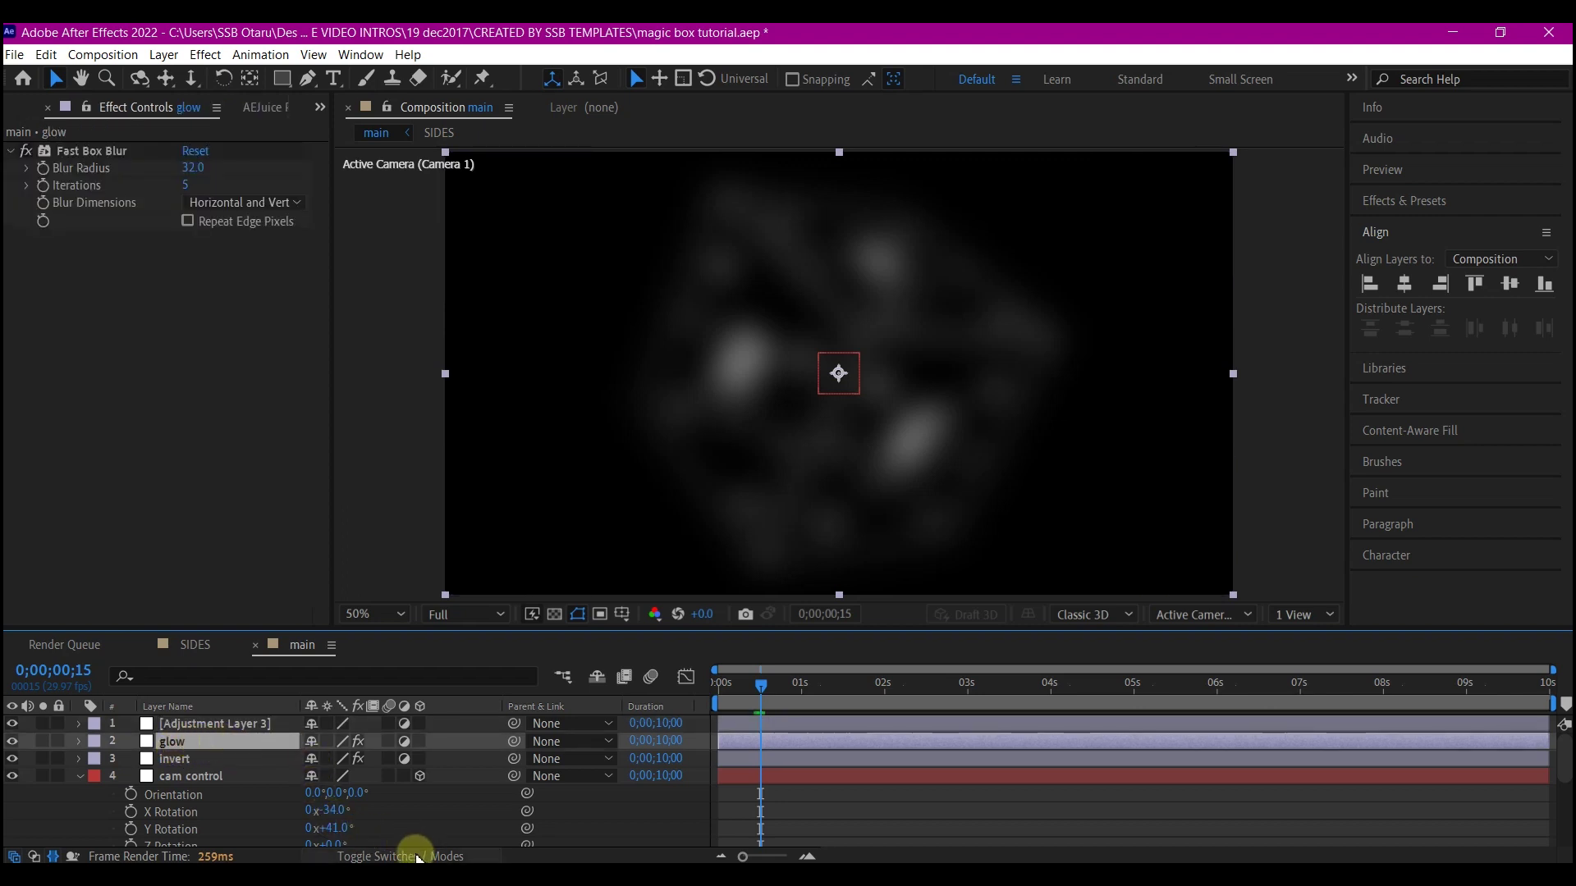
click(416, 858)
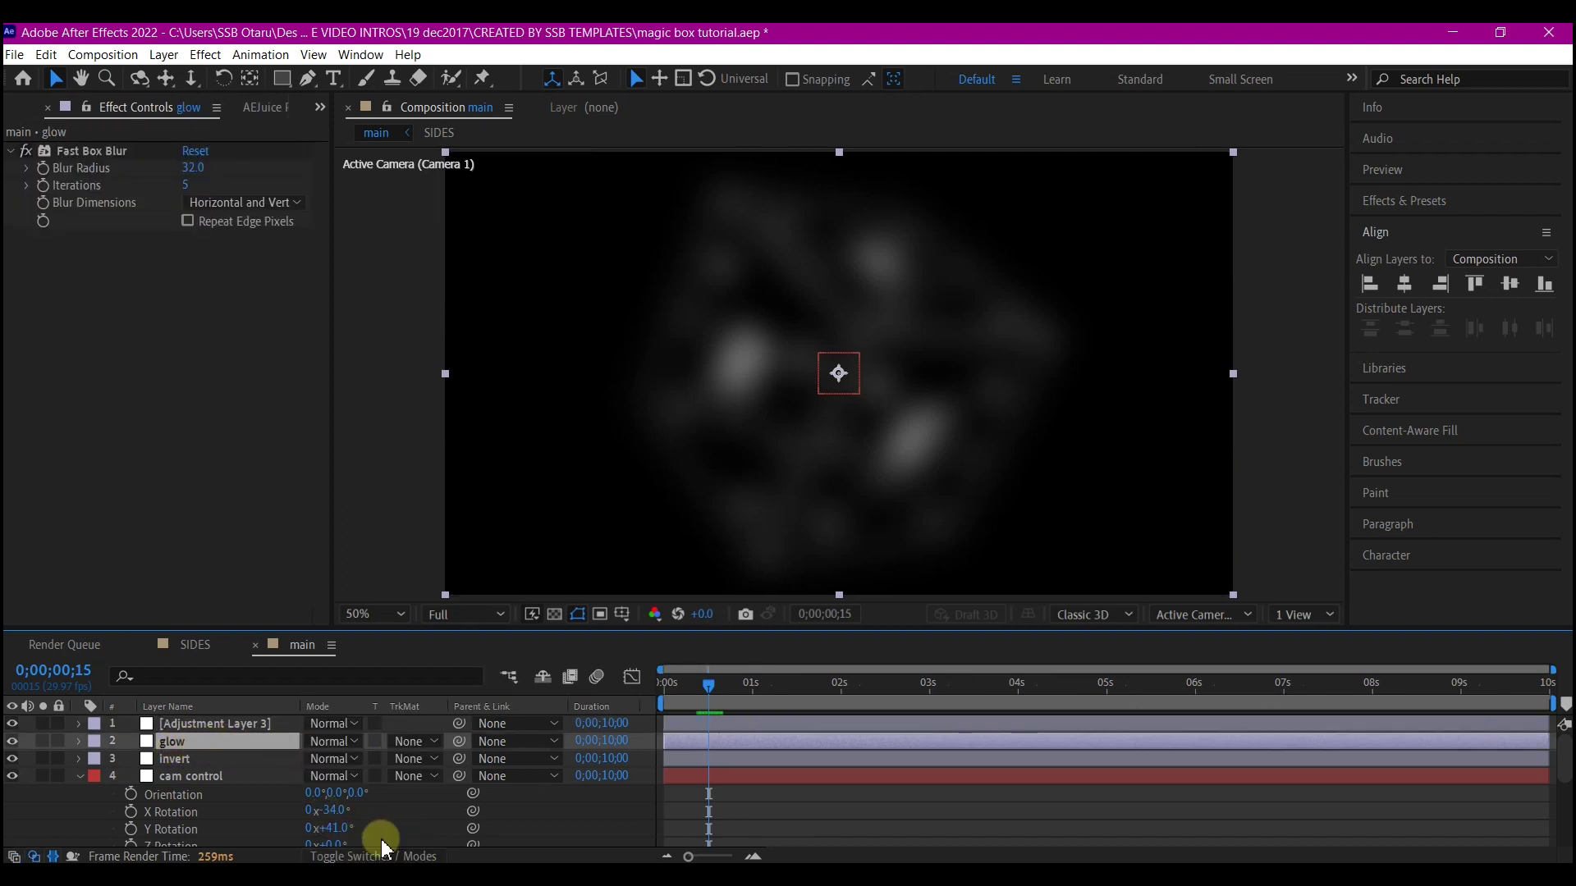
click(332, 744)
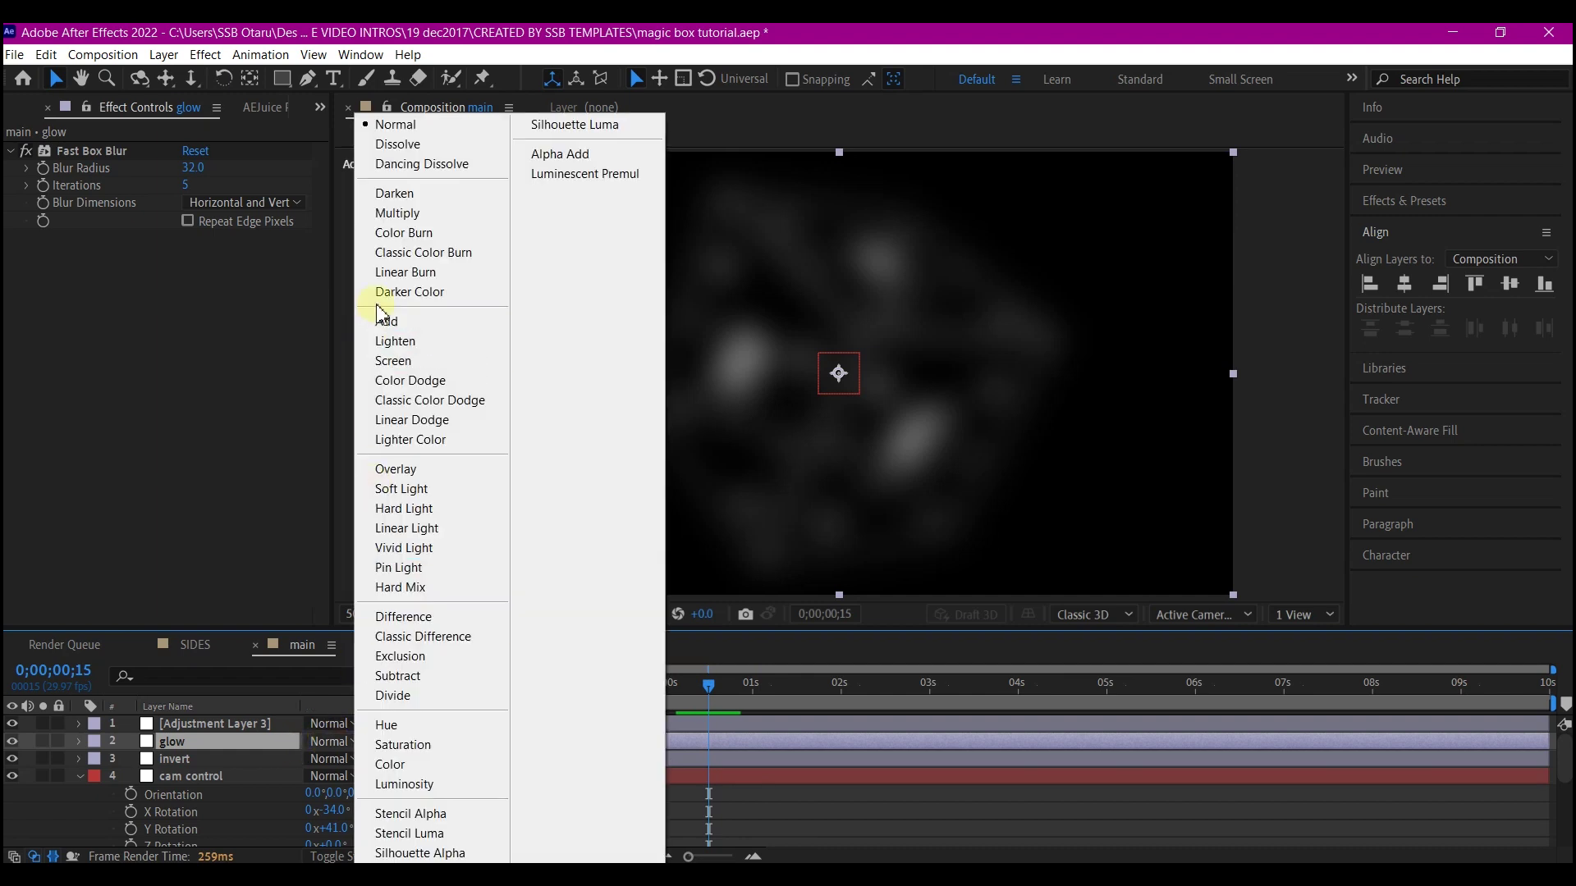
click(429, 366)
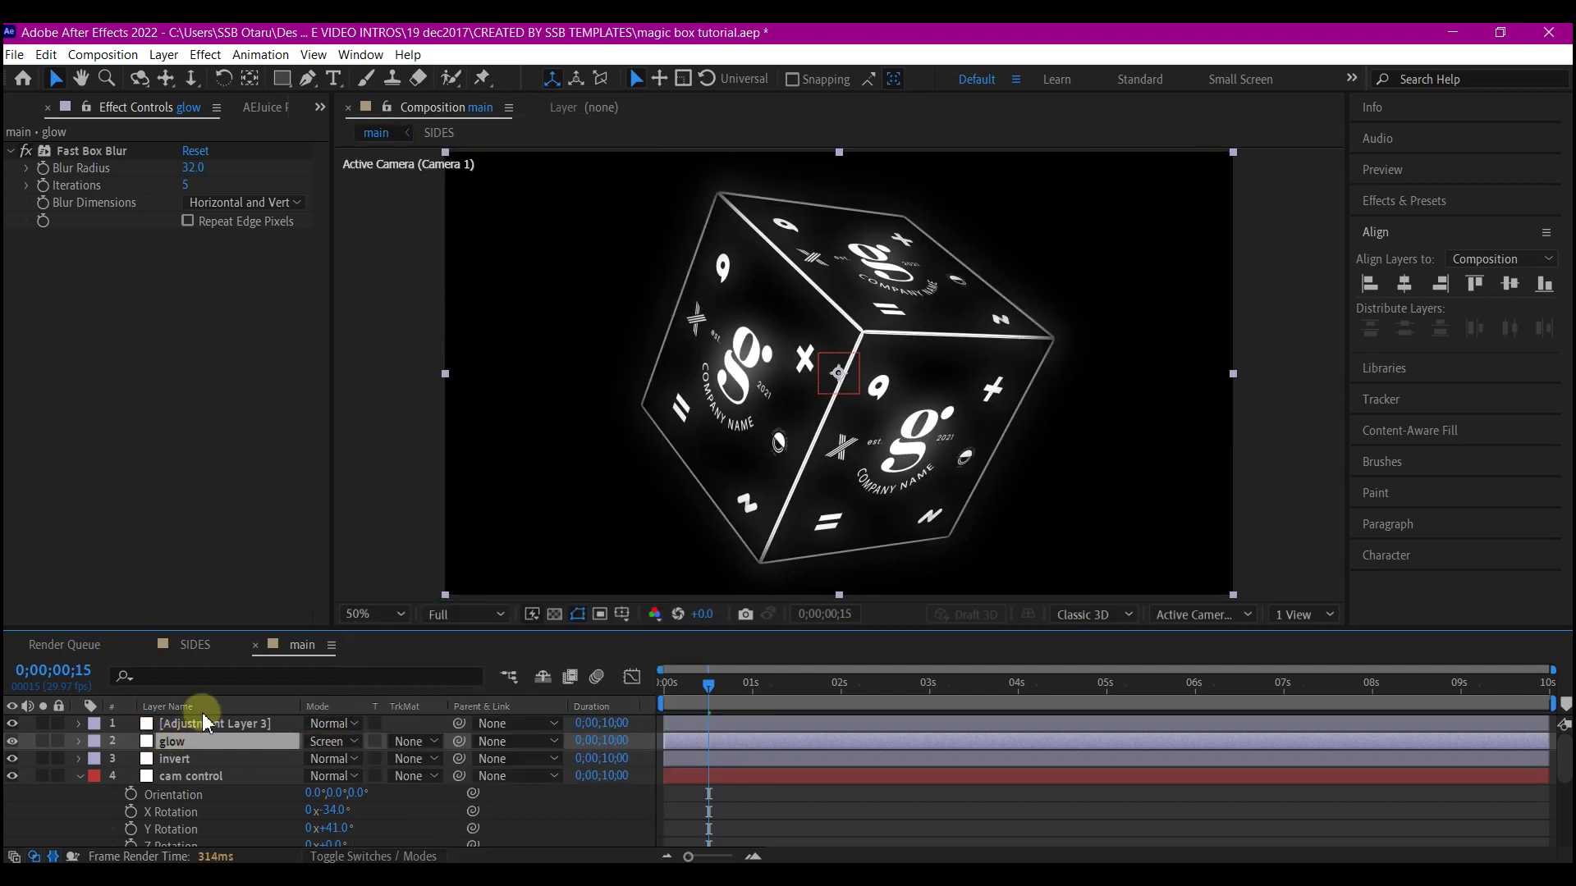
click(228, 723)
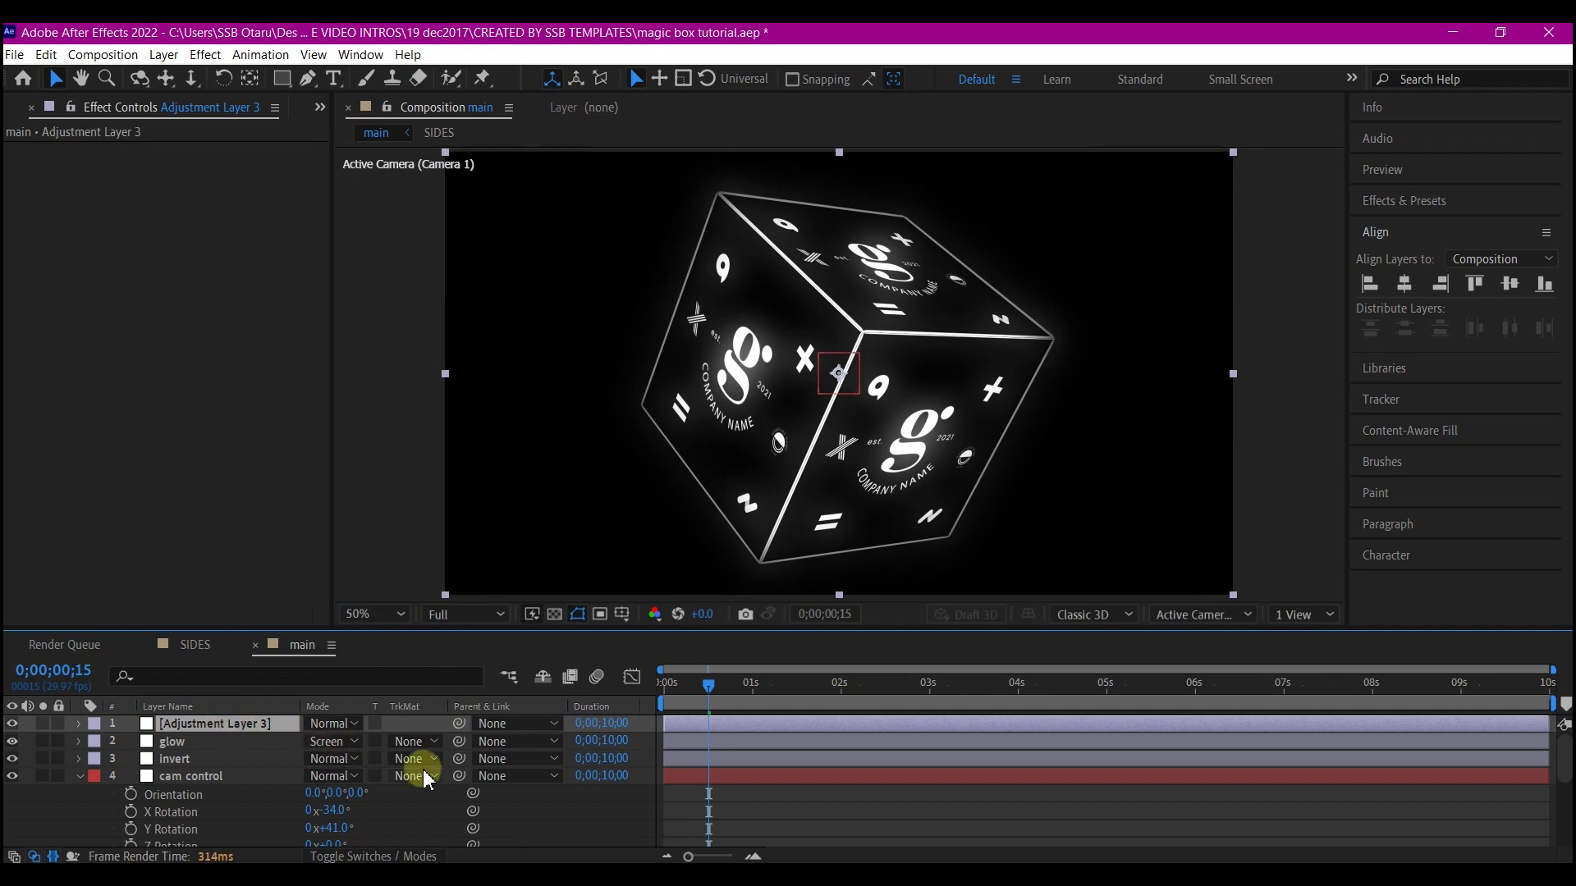
Rename Adjustment Layer 3 to 'radial' and apply CC Radial Fast Blur to it.
key(Return)
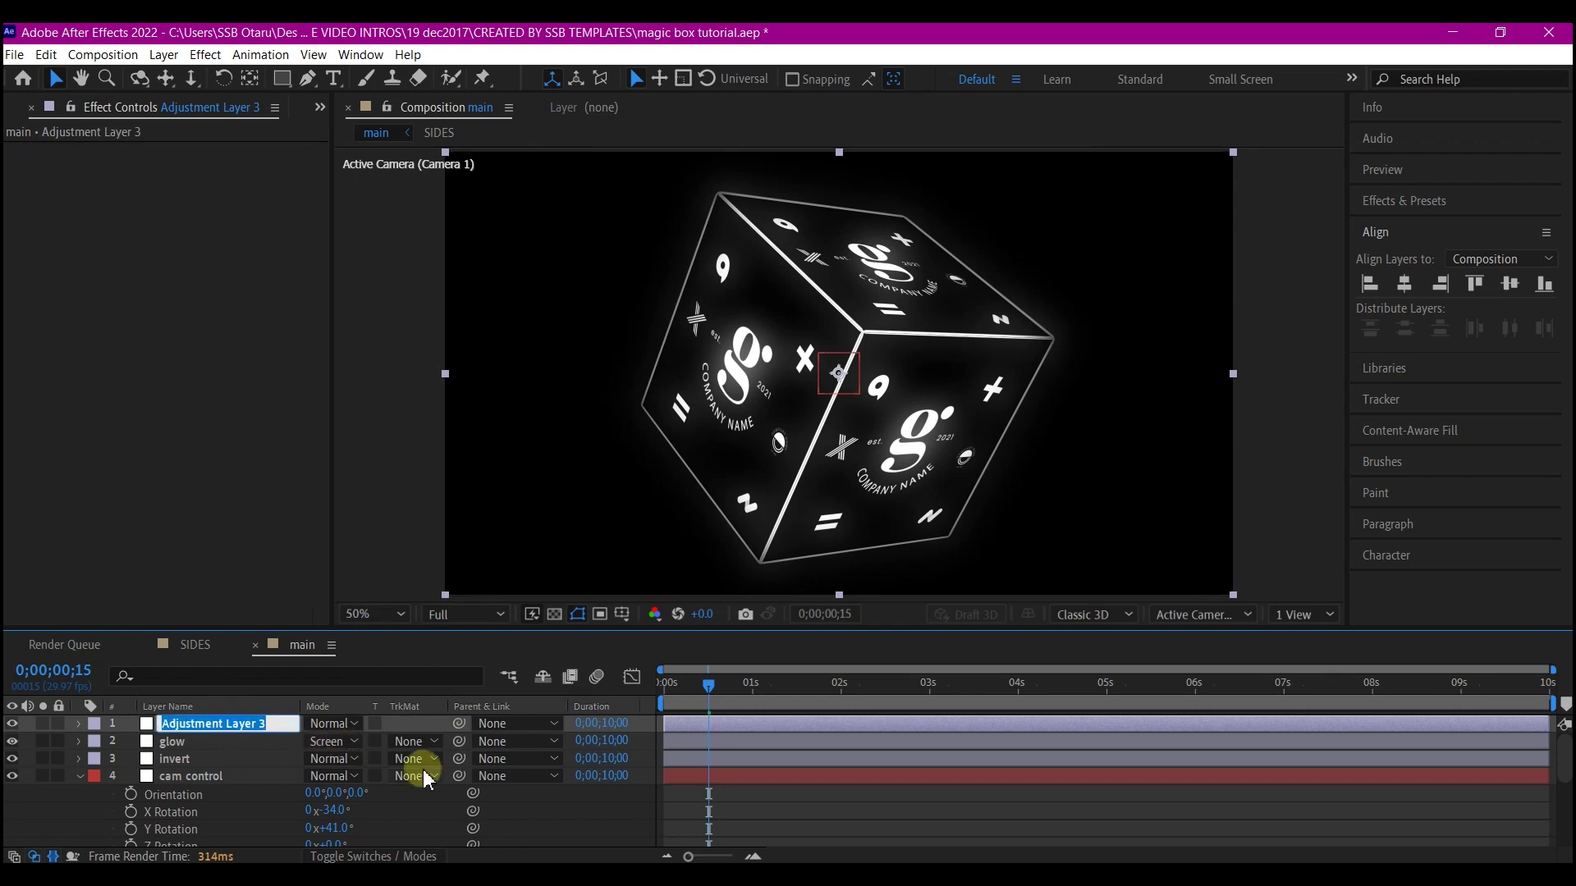
text(ra)
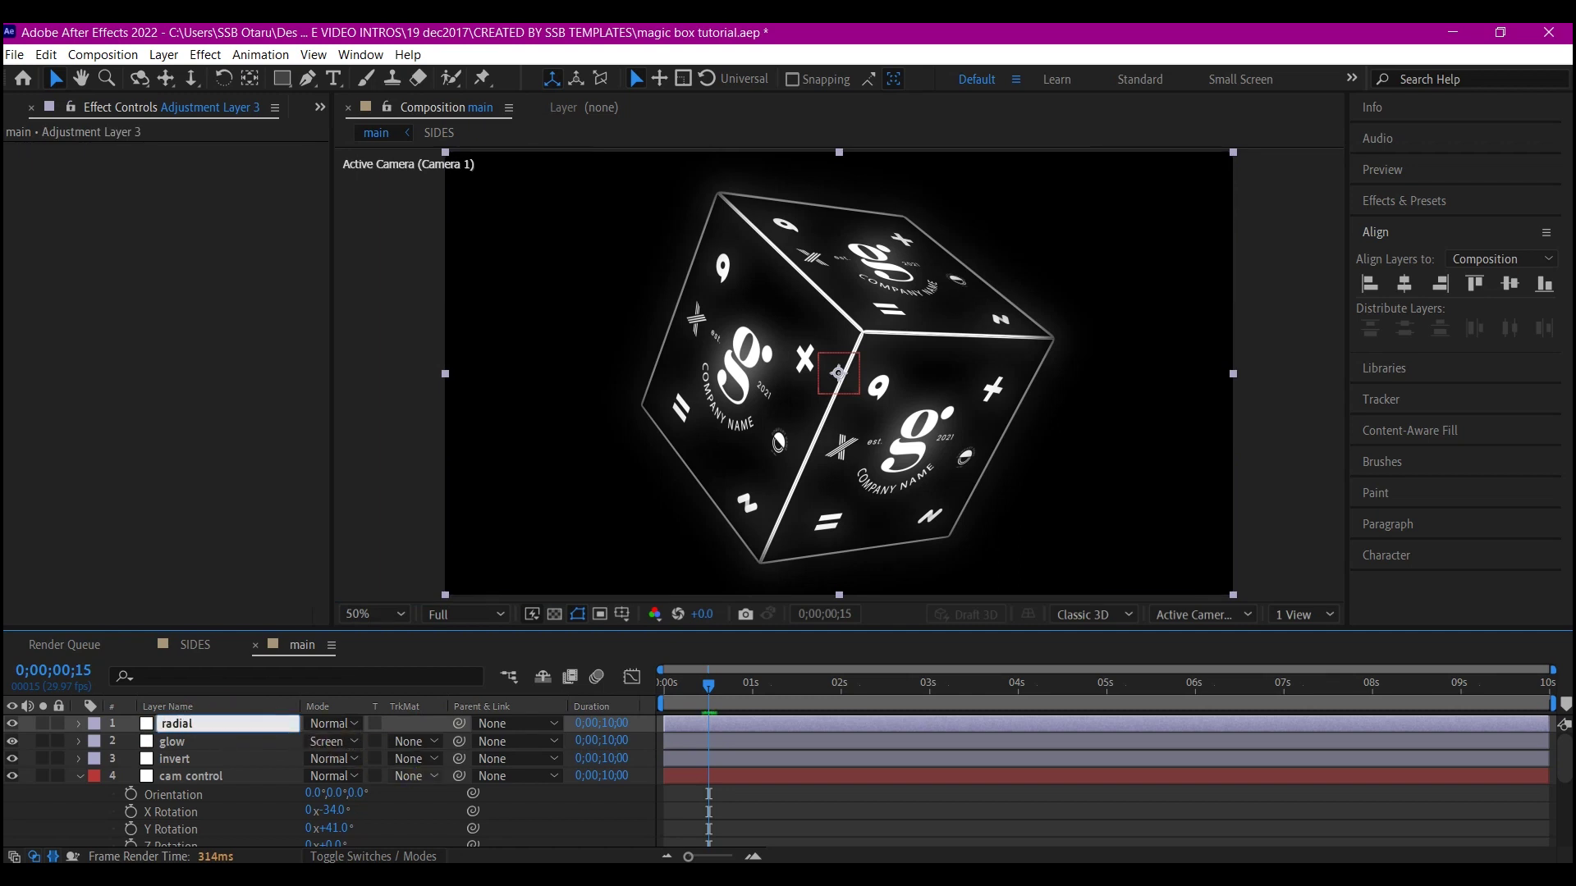
text(dial)
key(Return)
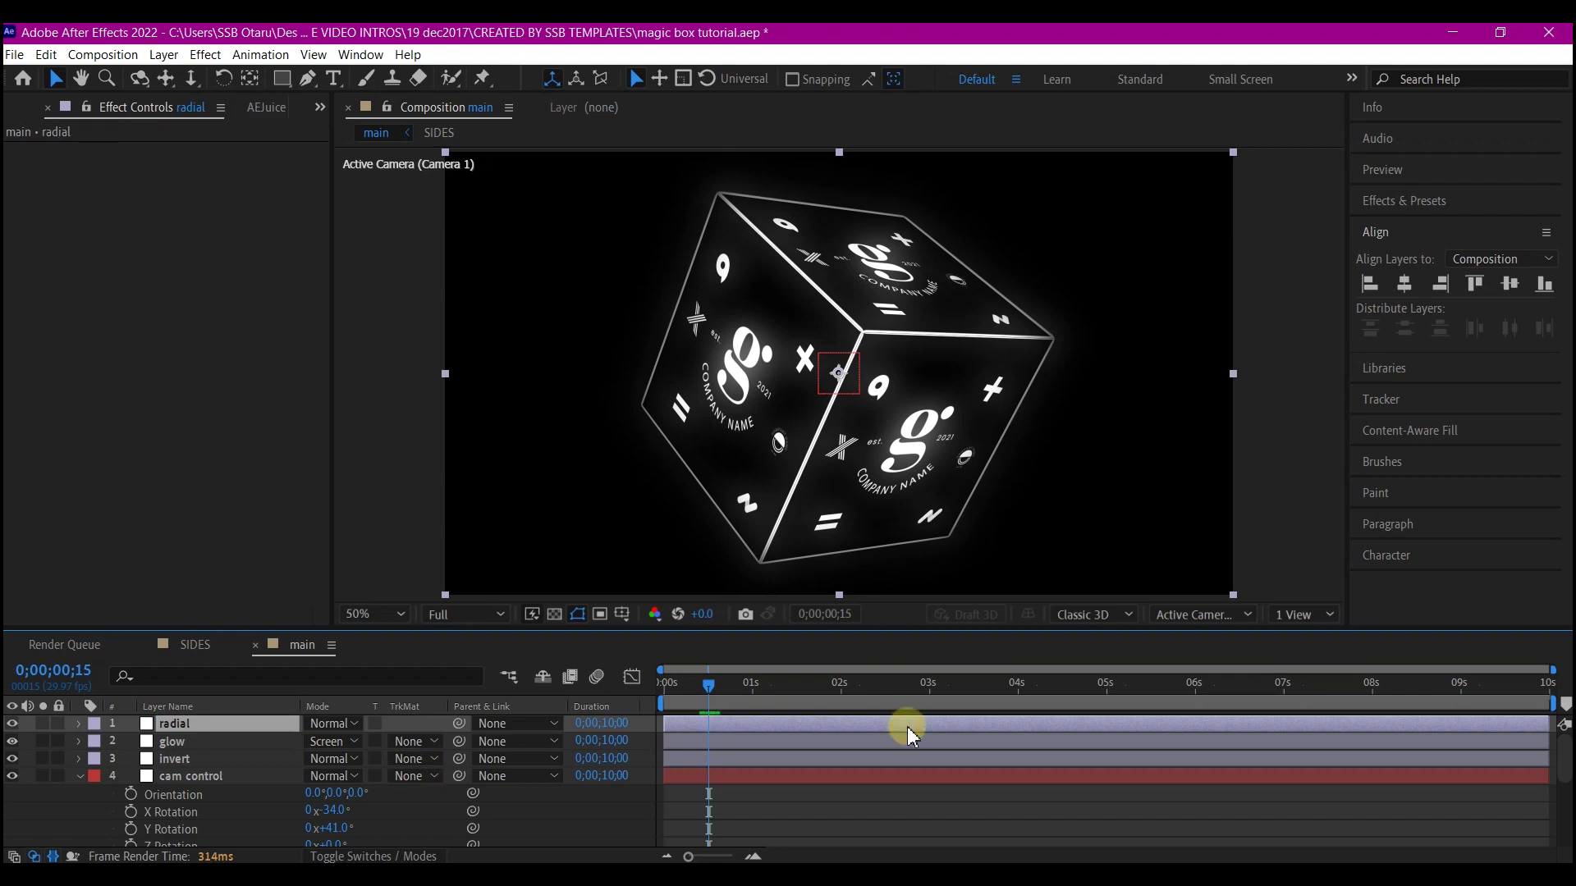
key(ctrl+space)
text(fast)
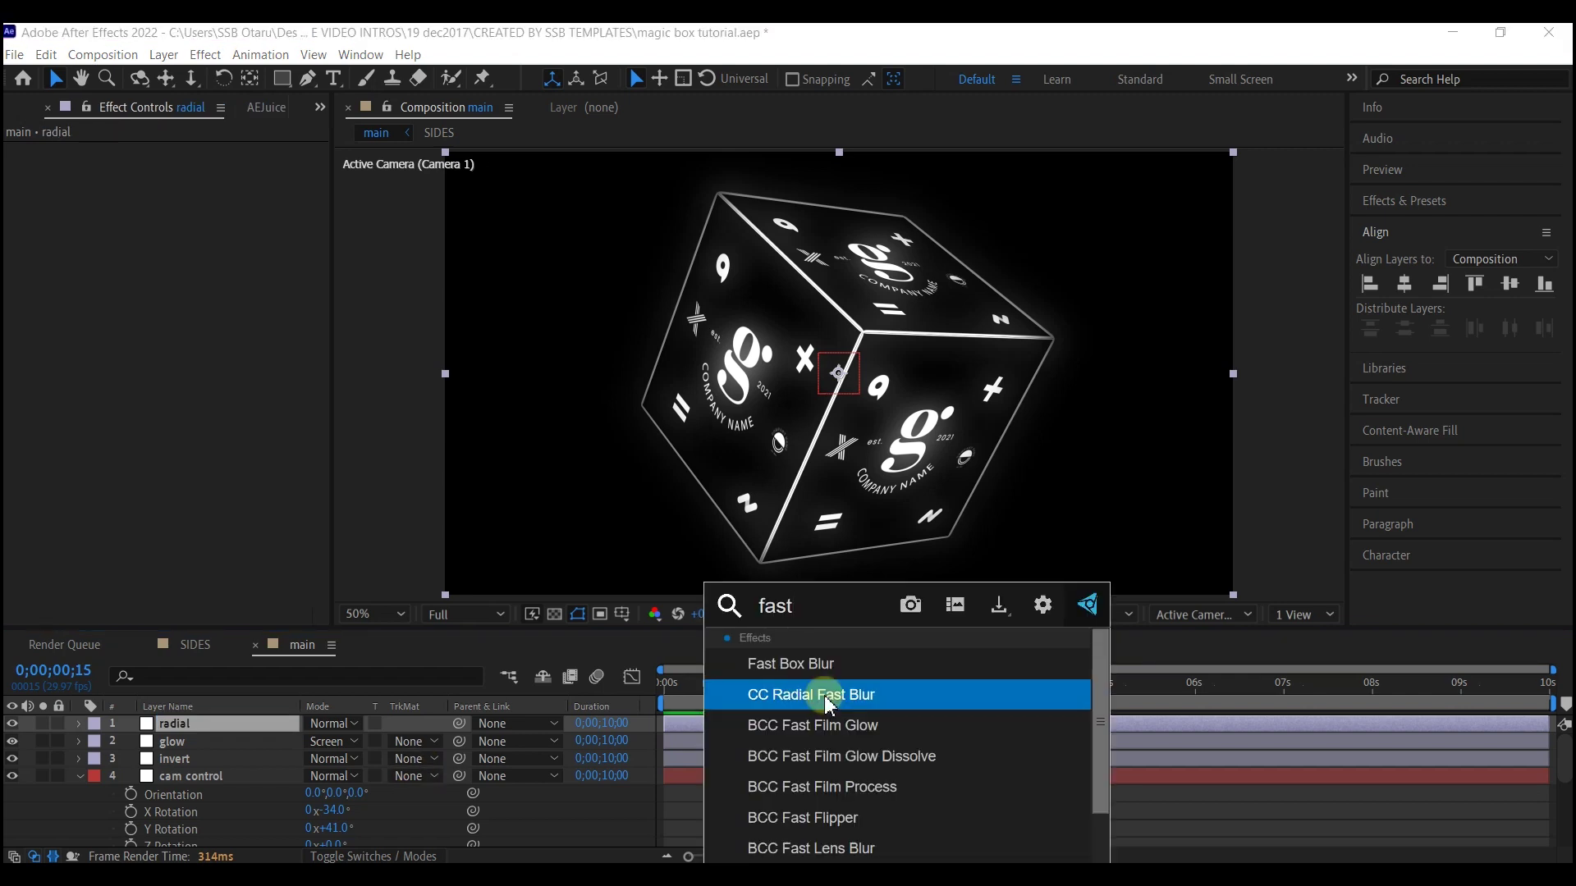
click(831, 696)
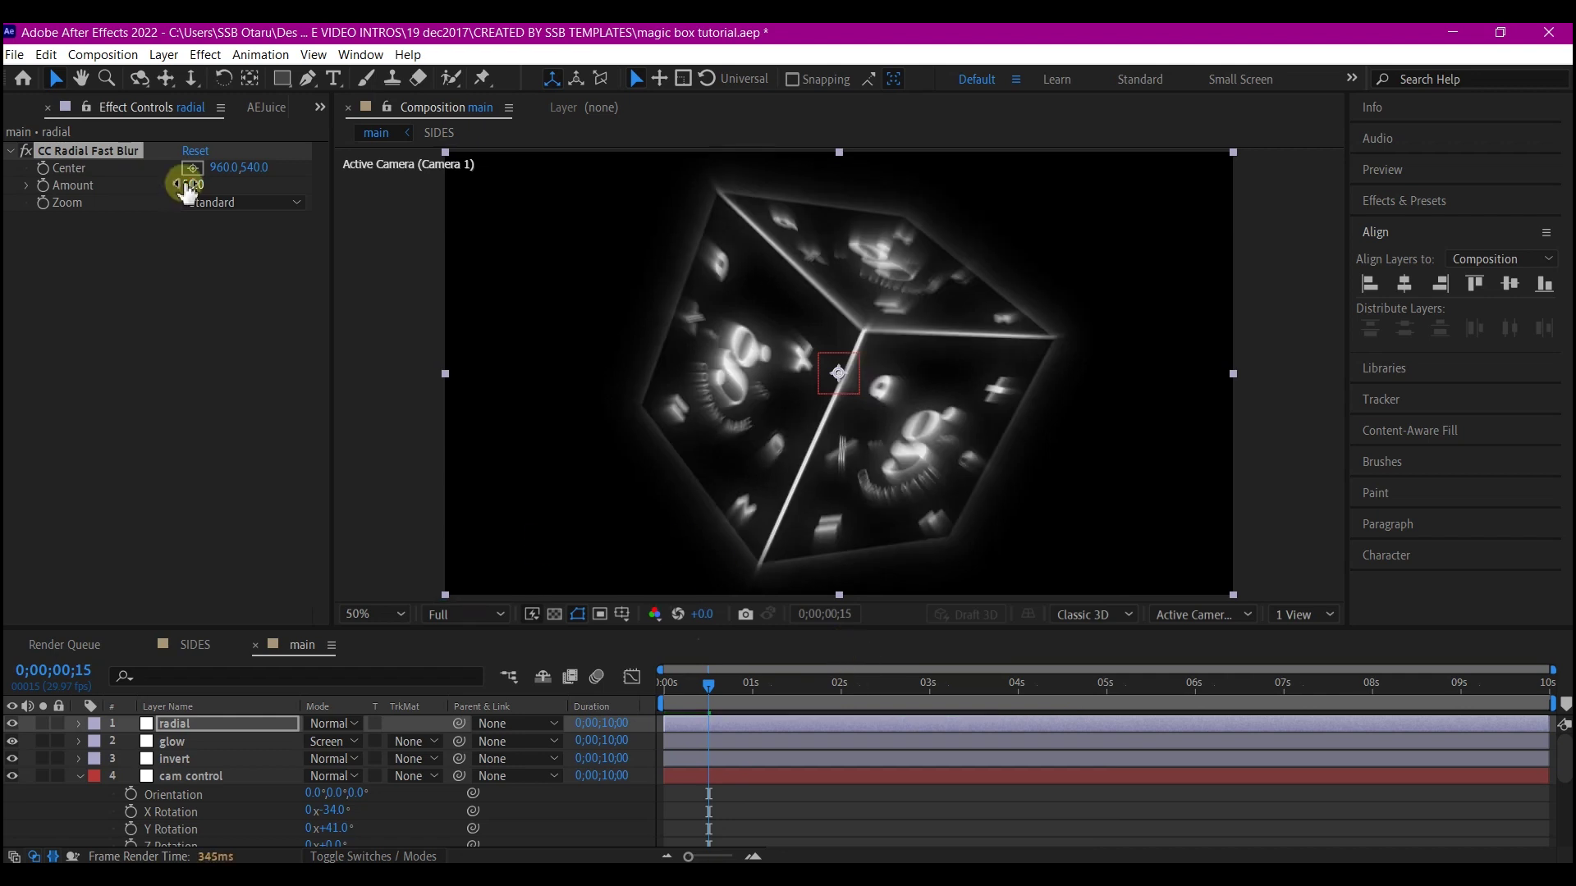
Set the radial blur Amount to 90 and the radial layer's blend mode to Add.
drag(188, 184, 243, 180)
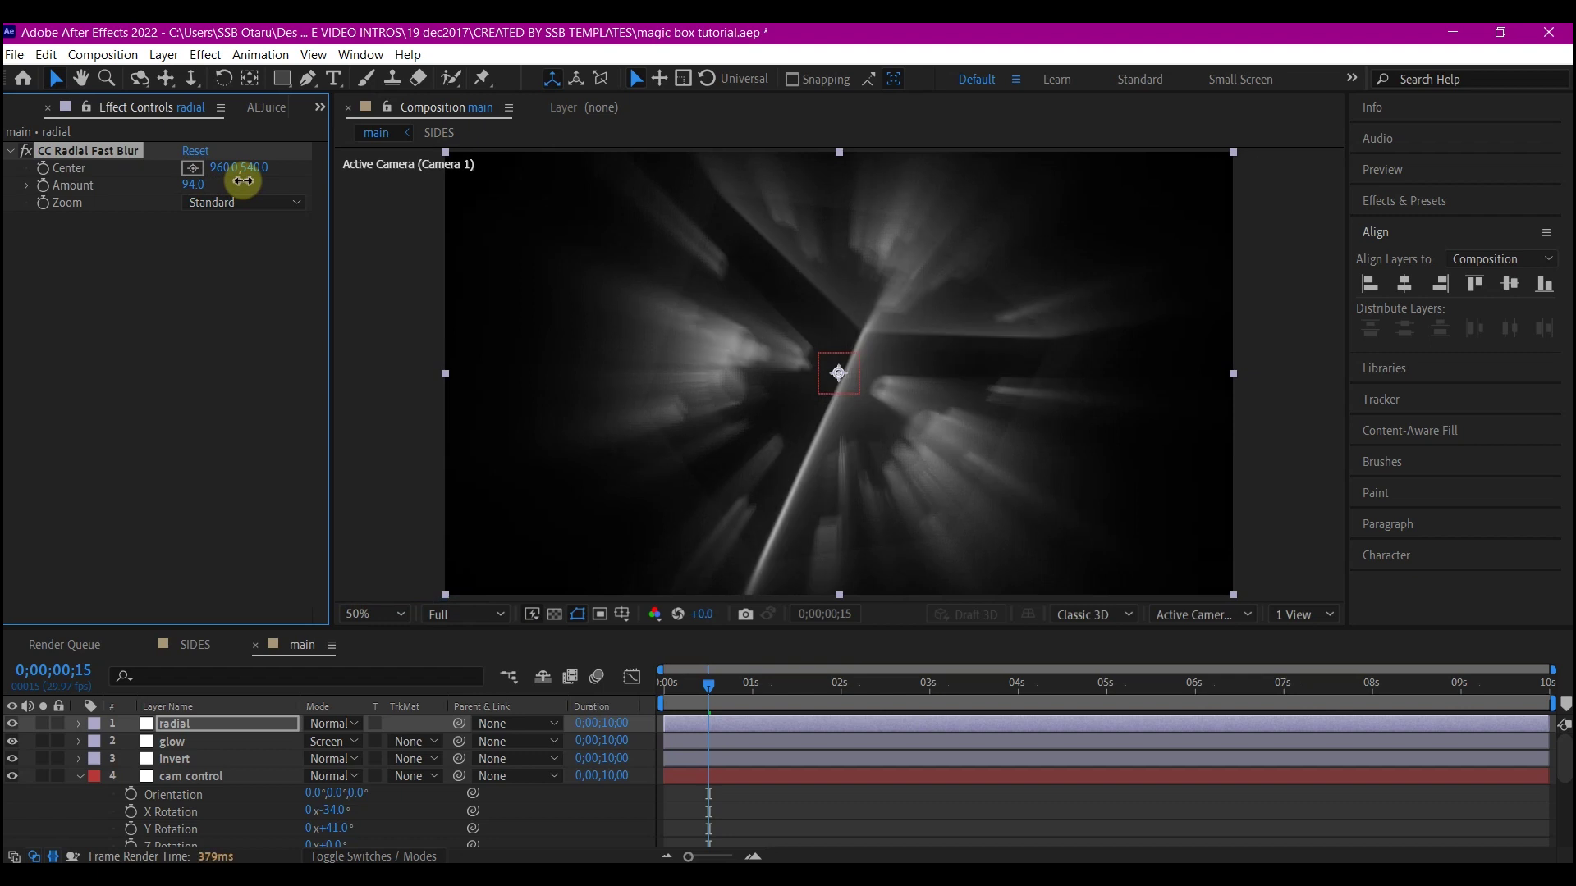
drag(243, 180, 240, 181)
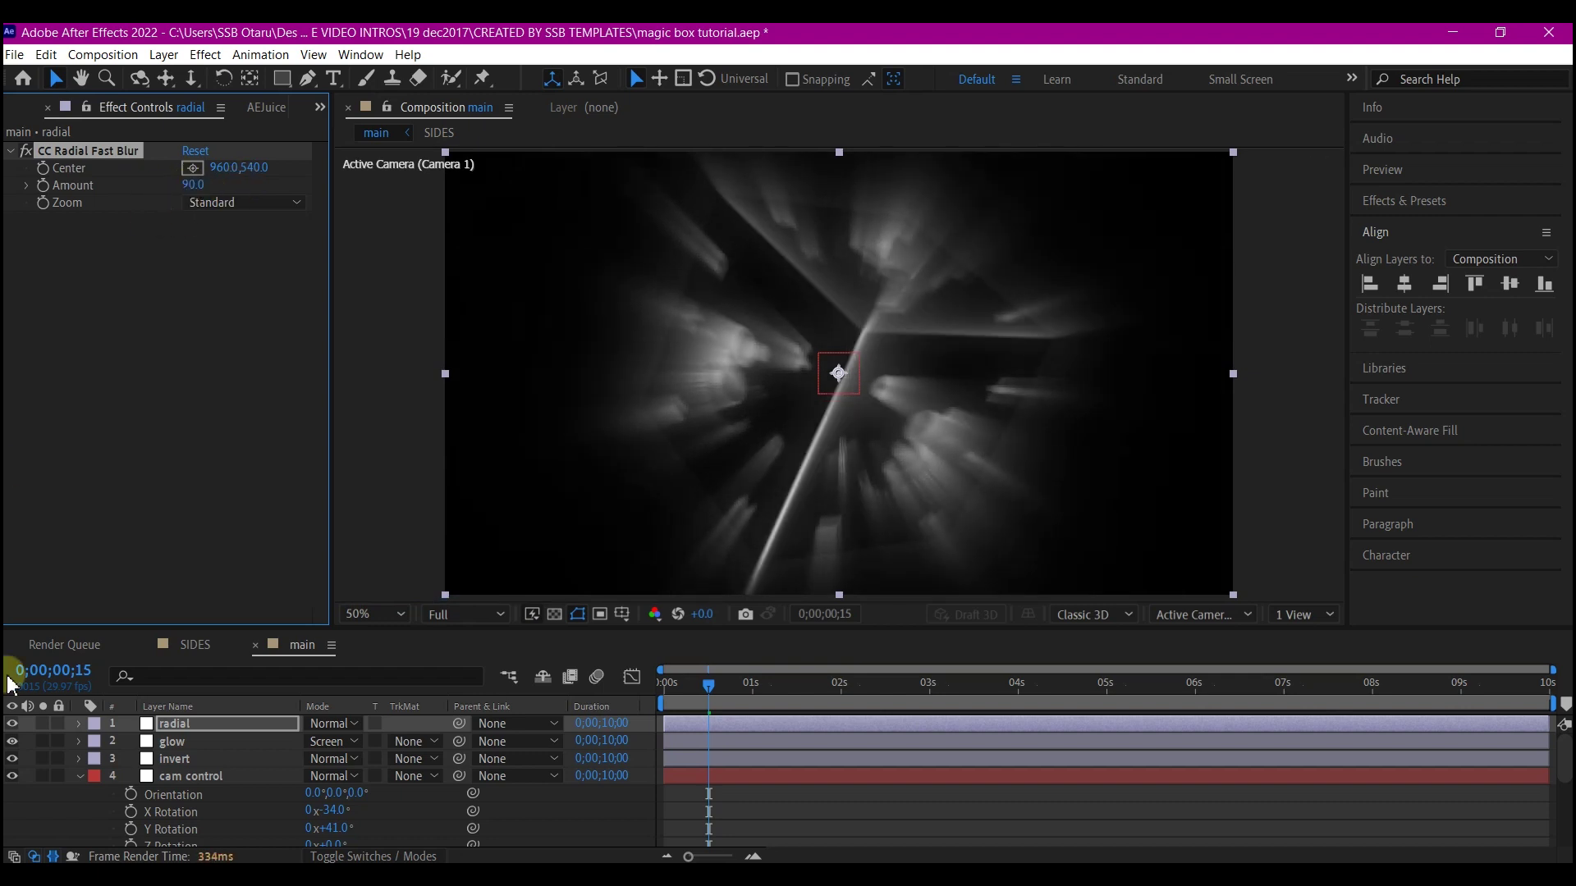
click(330, 726)
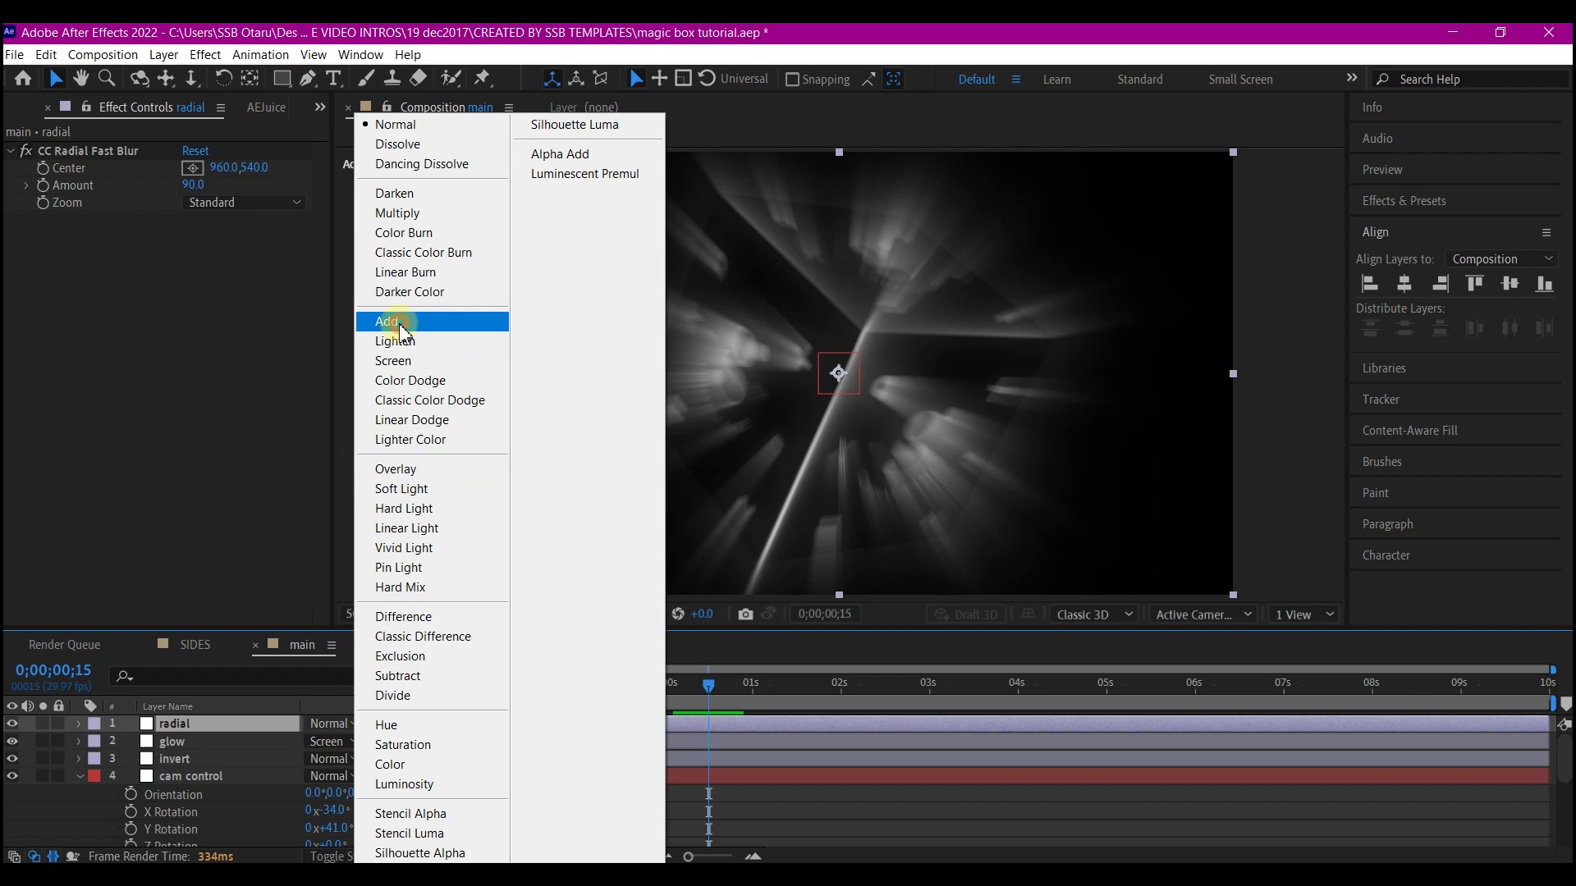
click(402, 332)
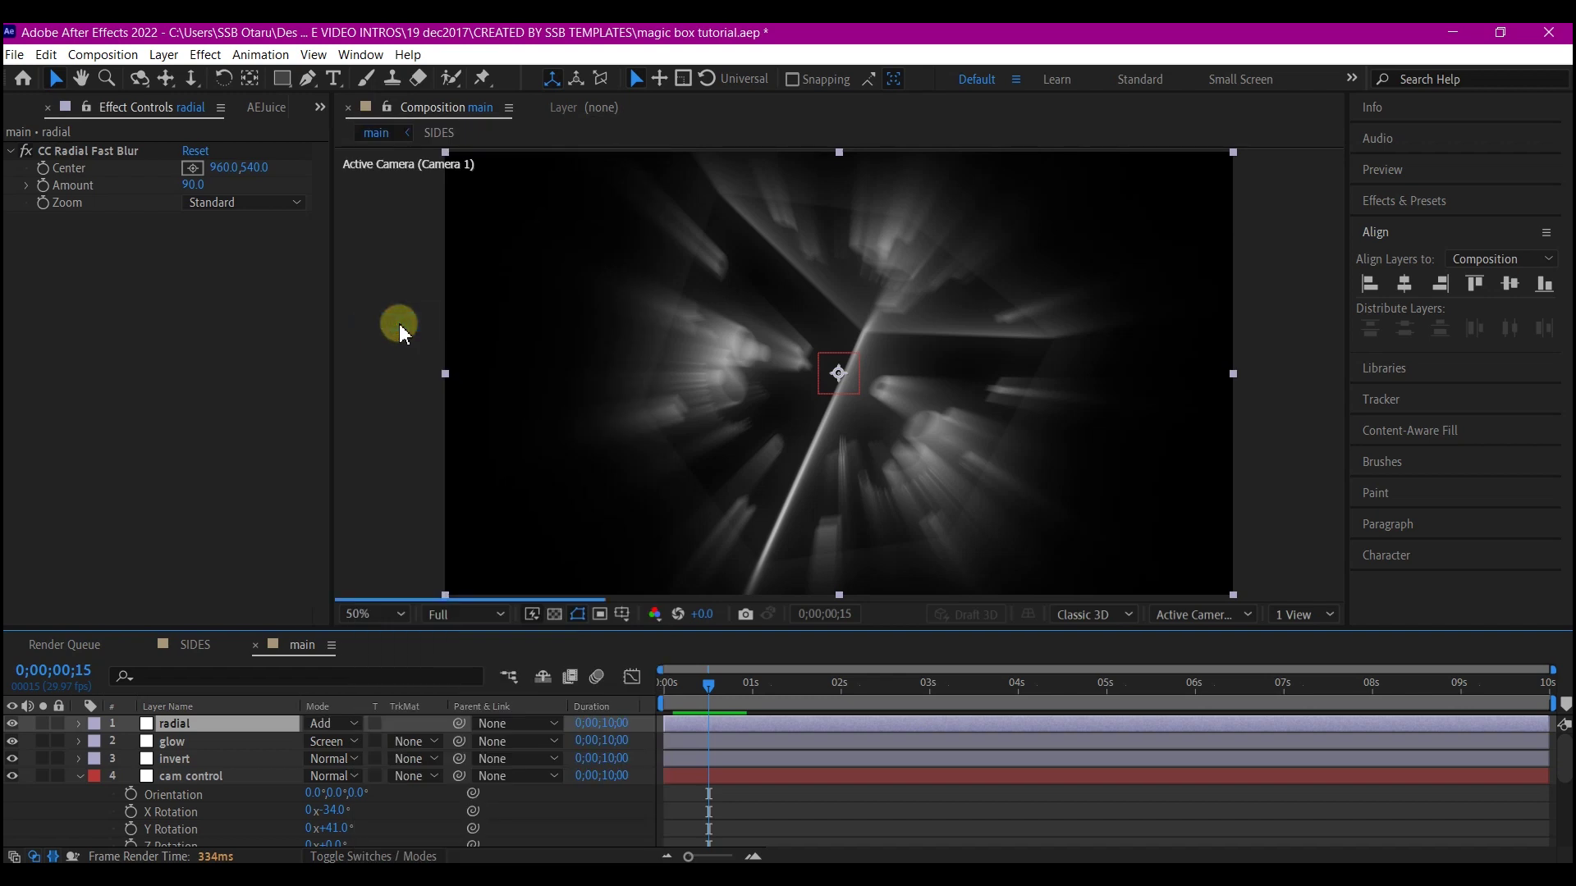
Add a new adjustment layer and name it 'color'.
right_click(67, 806)
mouse_move(115, 596)
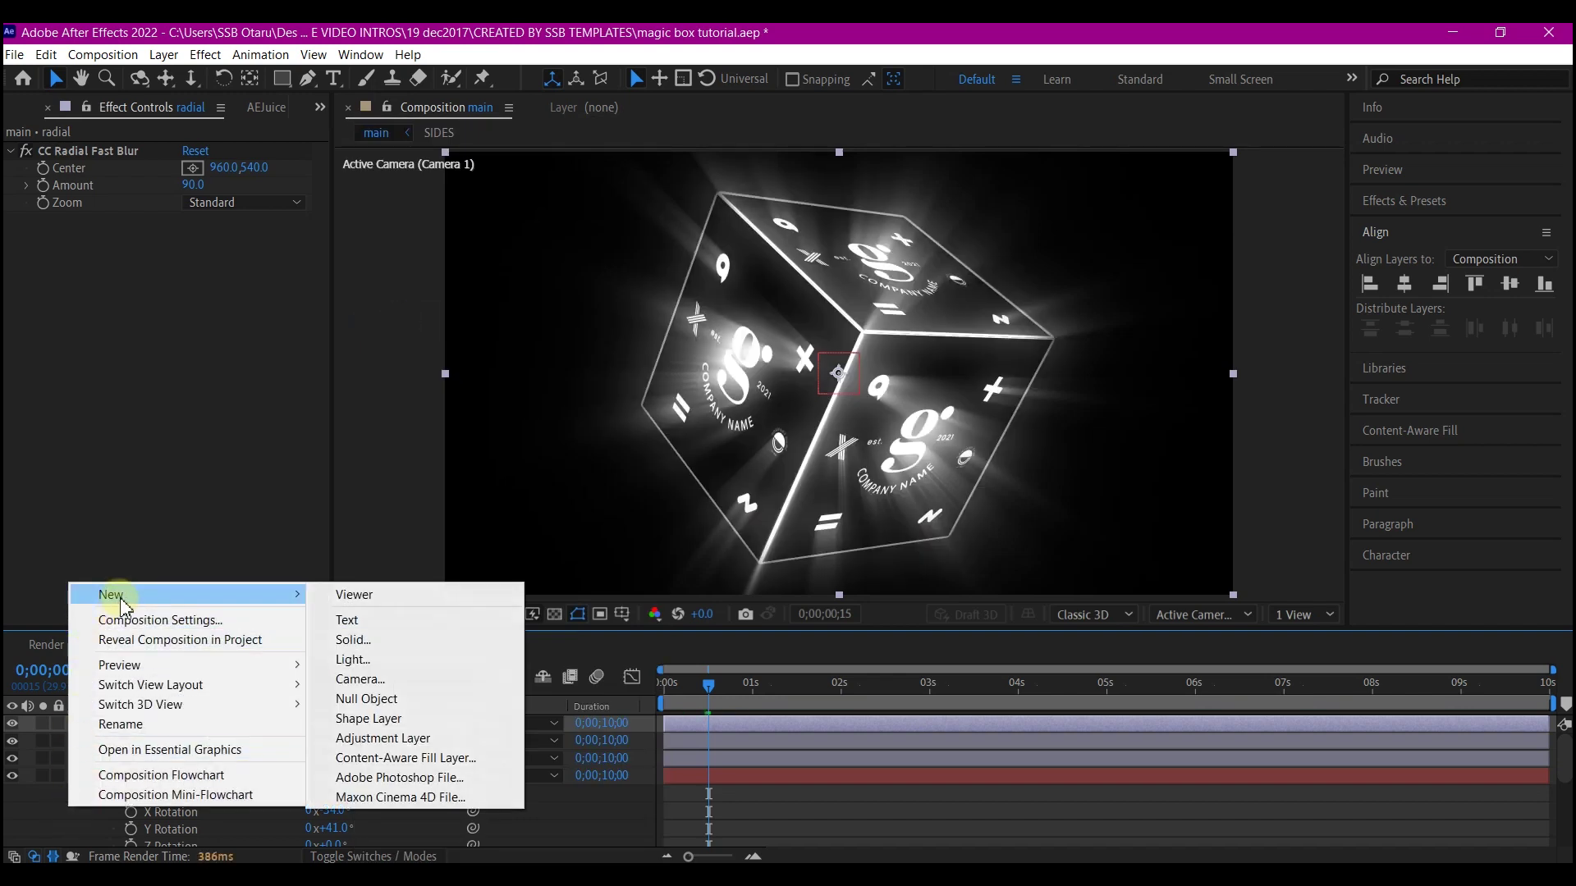
click(404, 737)
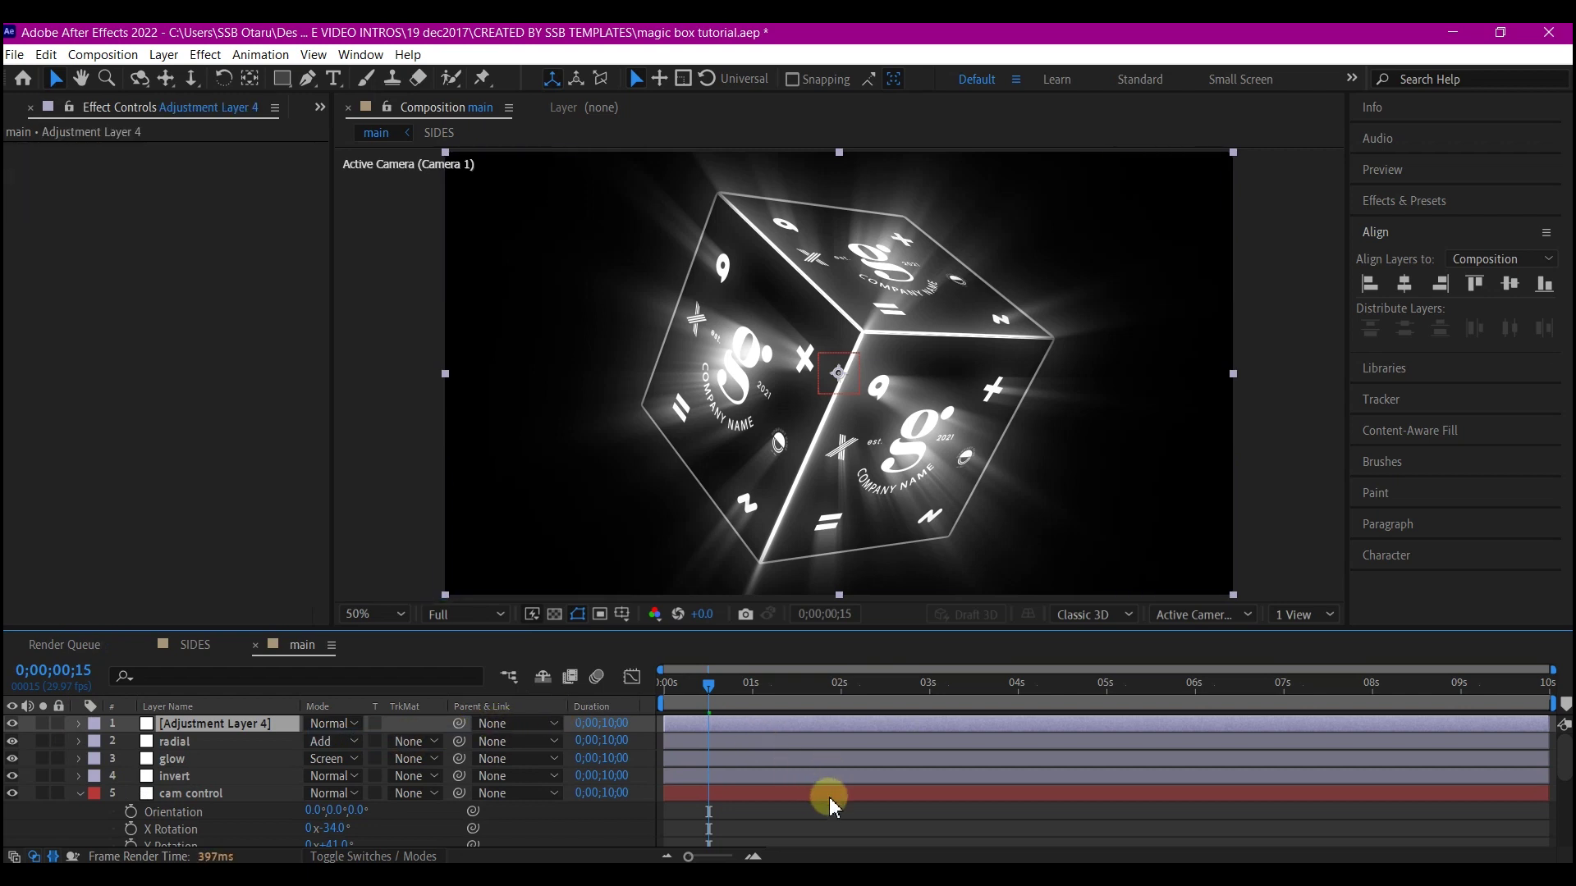
key(Return)
text(color)
key(Return)
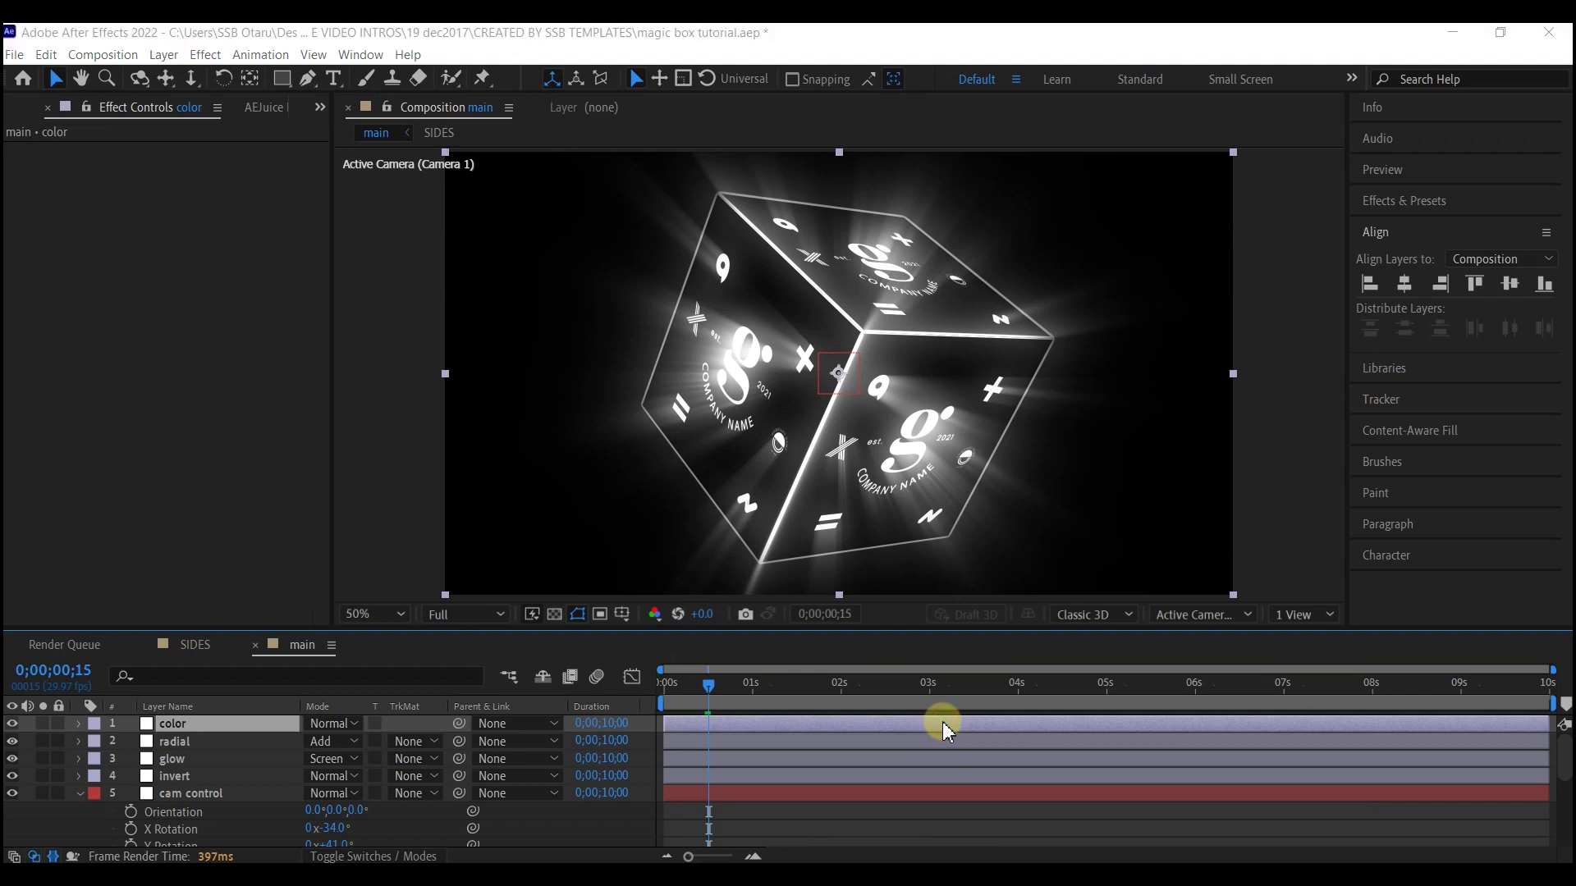
Apply Tritone to the color layer and set its Shadows to a saturated purple.
key(ctrl+space)
text(trit)
click(803, 671)
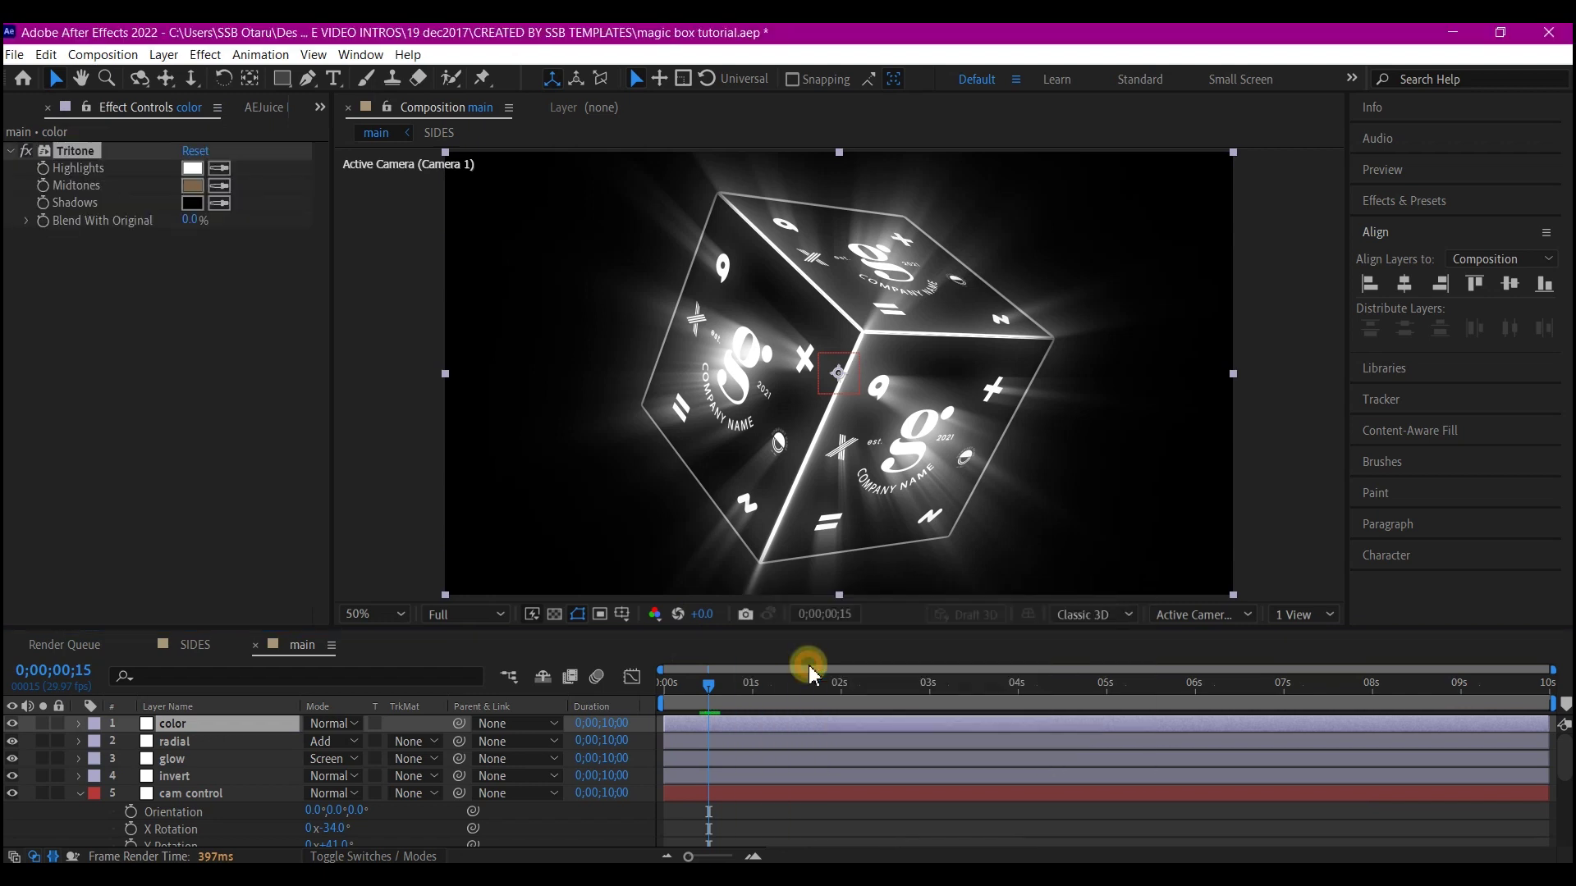
click(956, 625)
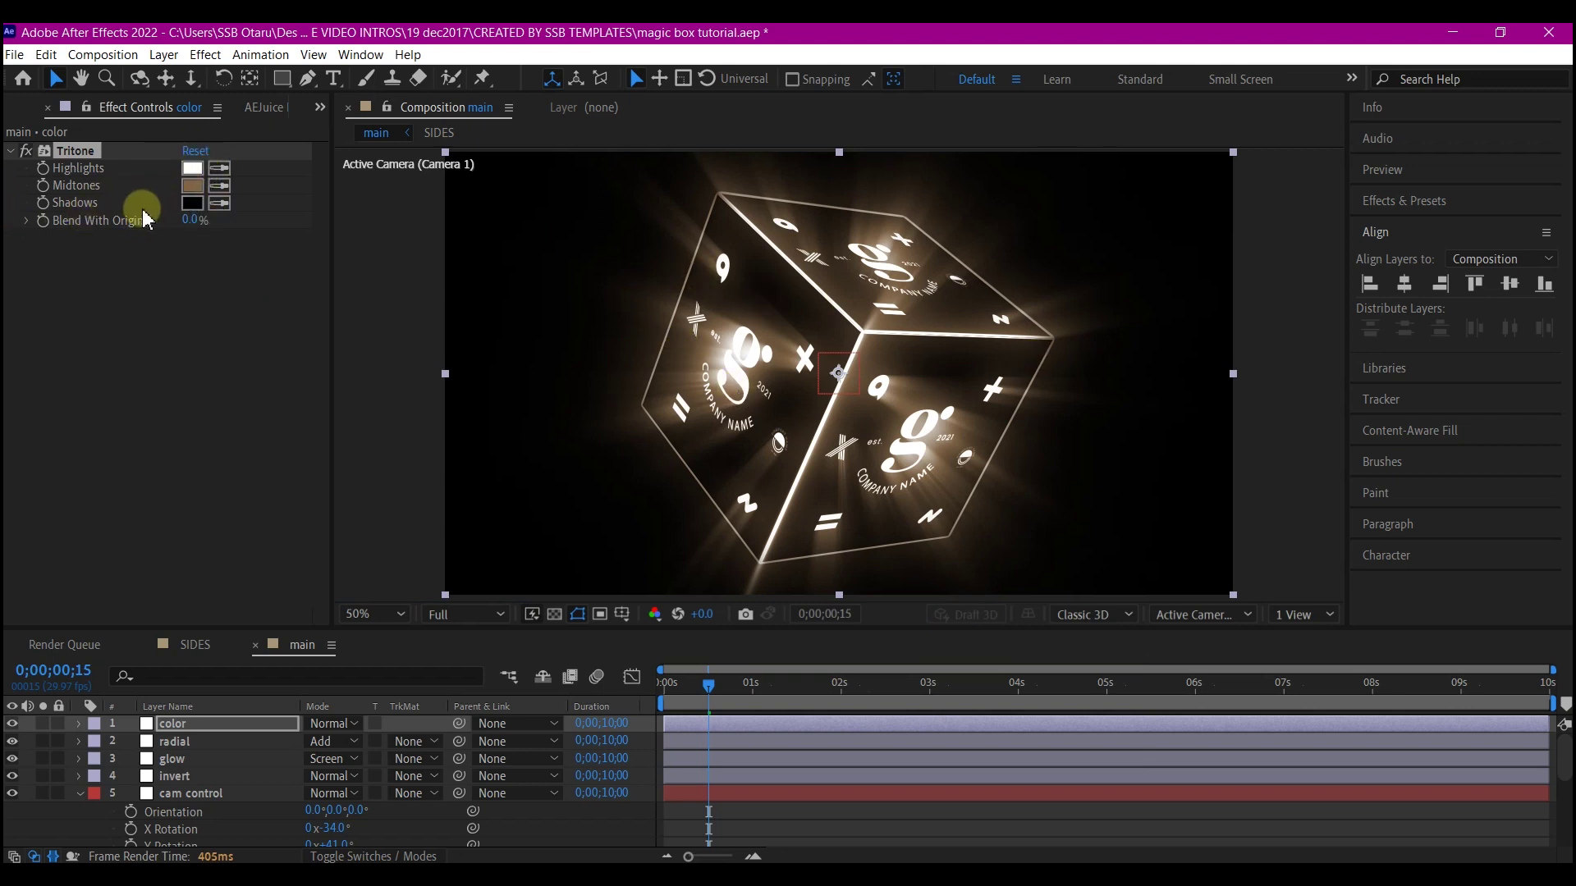
click(192, 203)
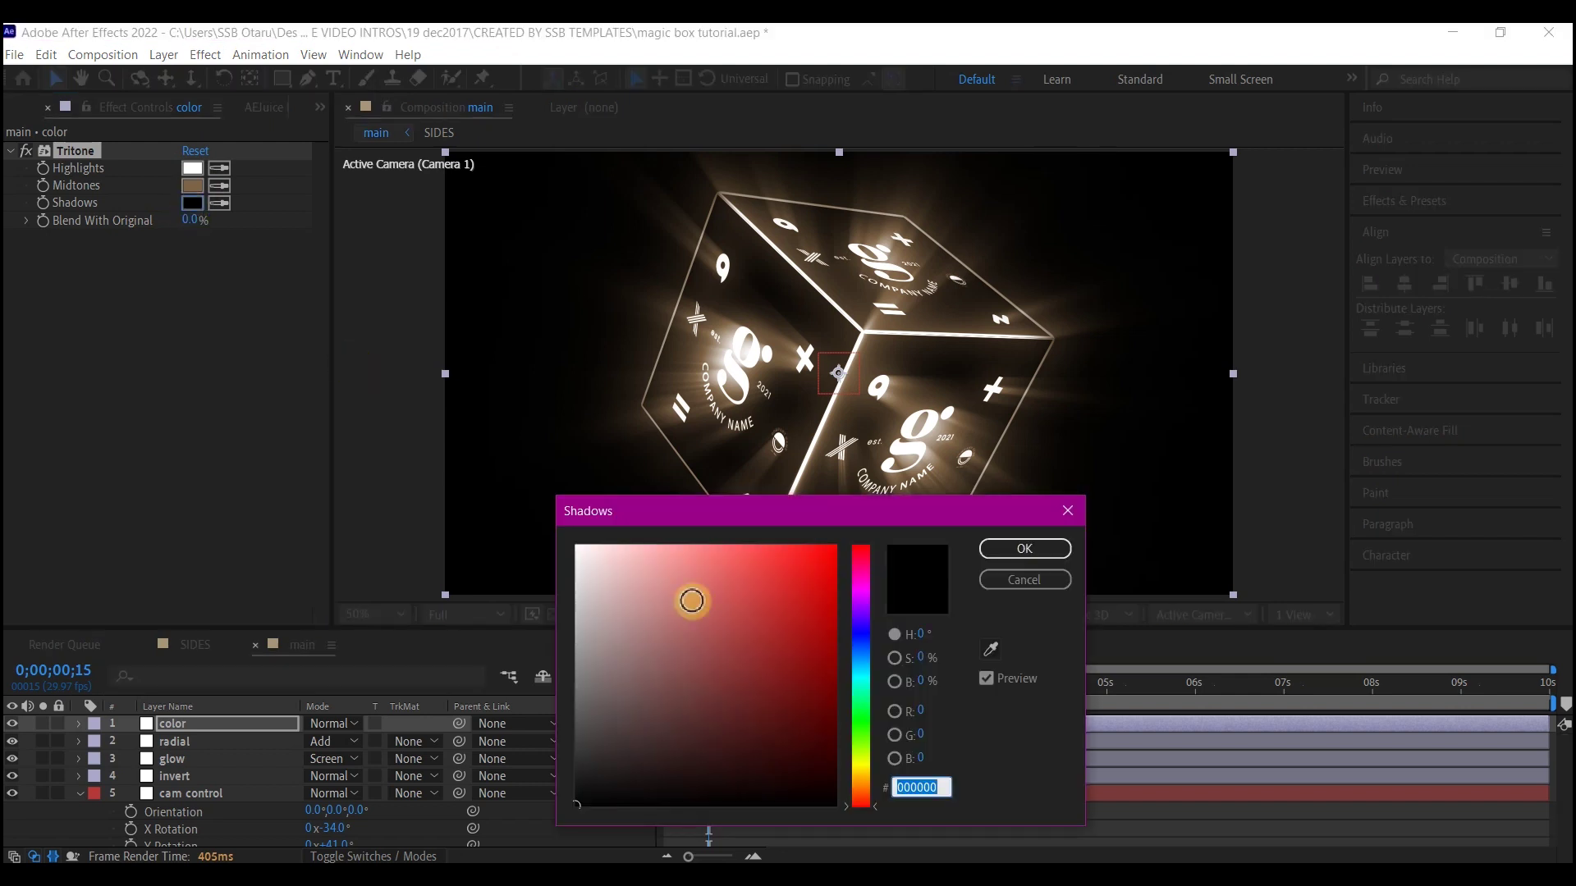
drag(871, 617, 863, 607)
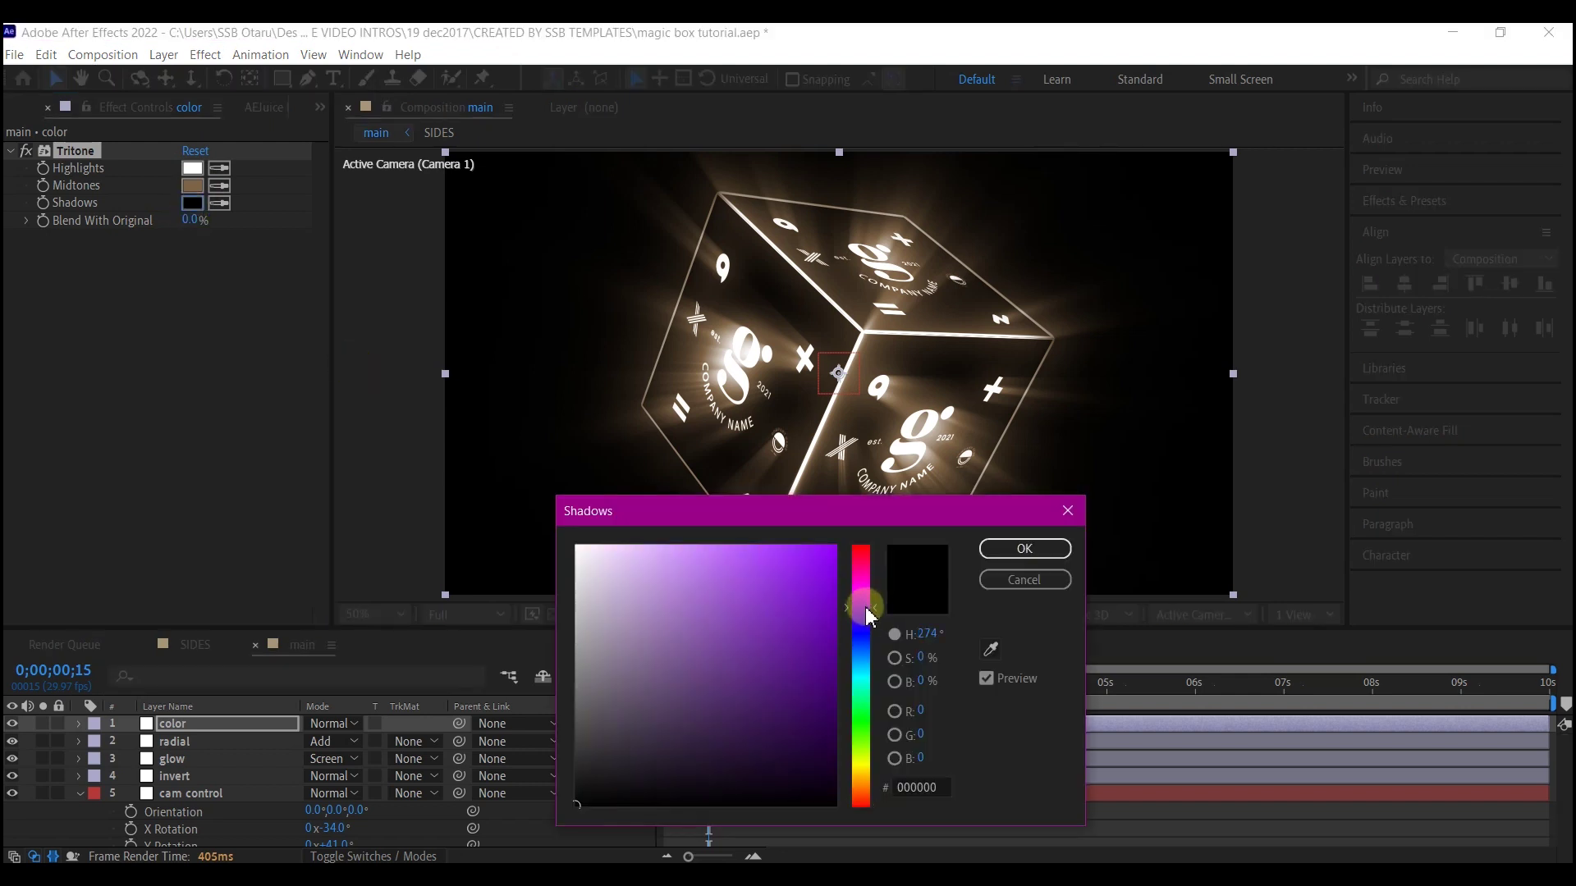
click(826, 587)
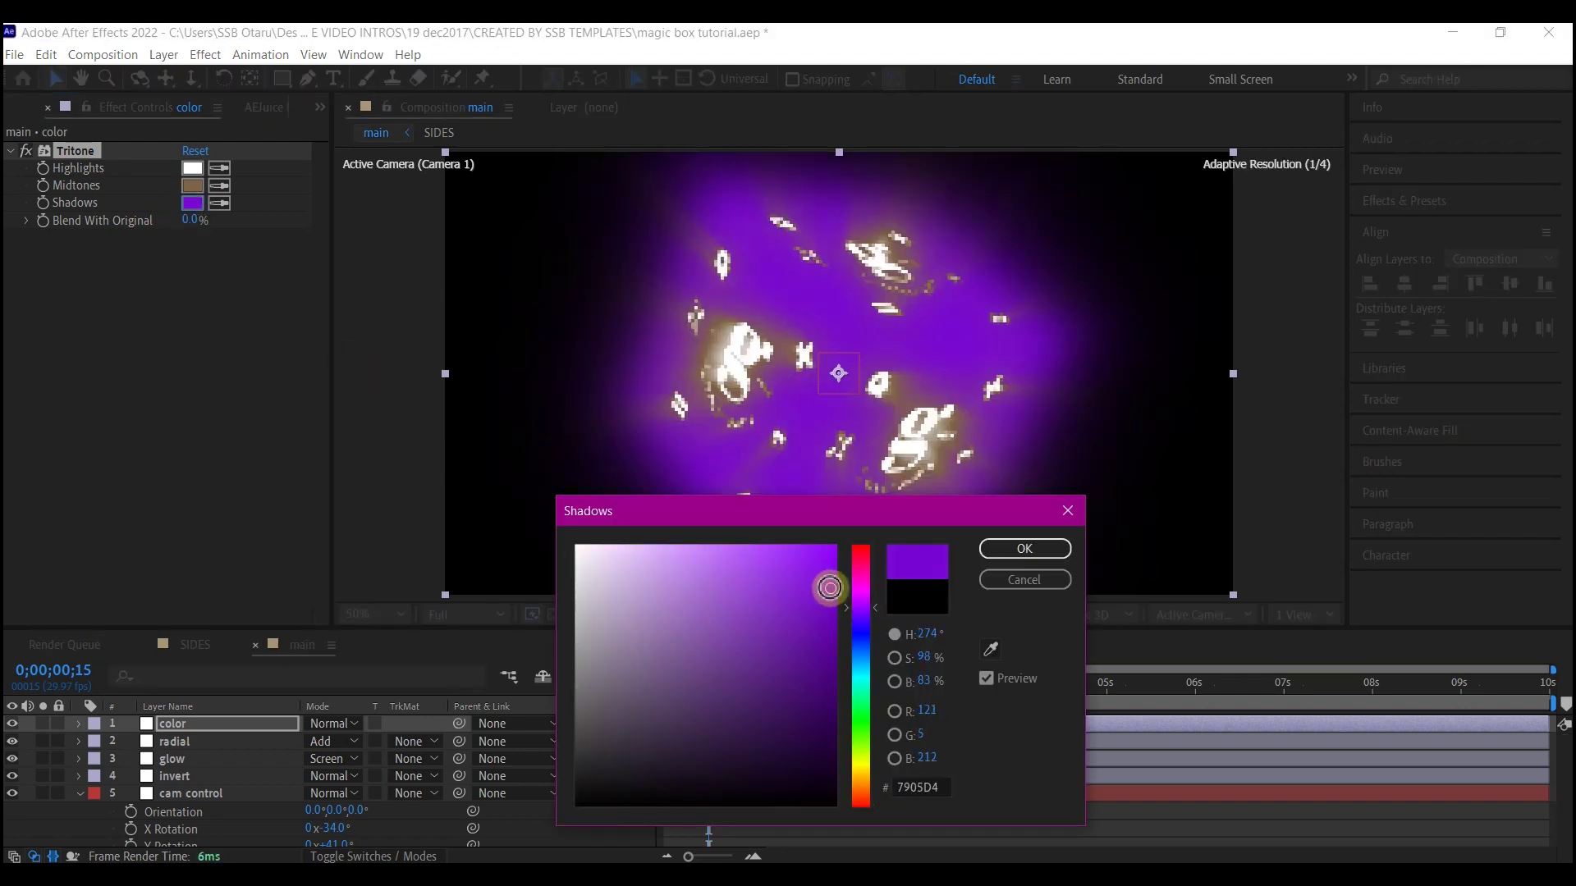
click(1026, 550)
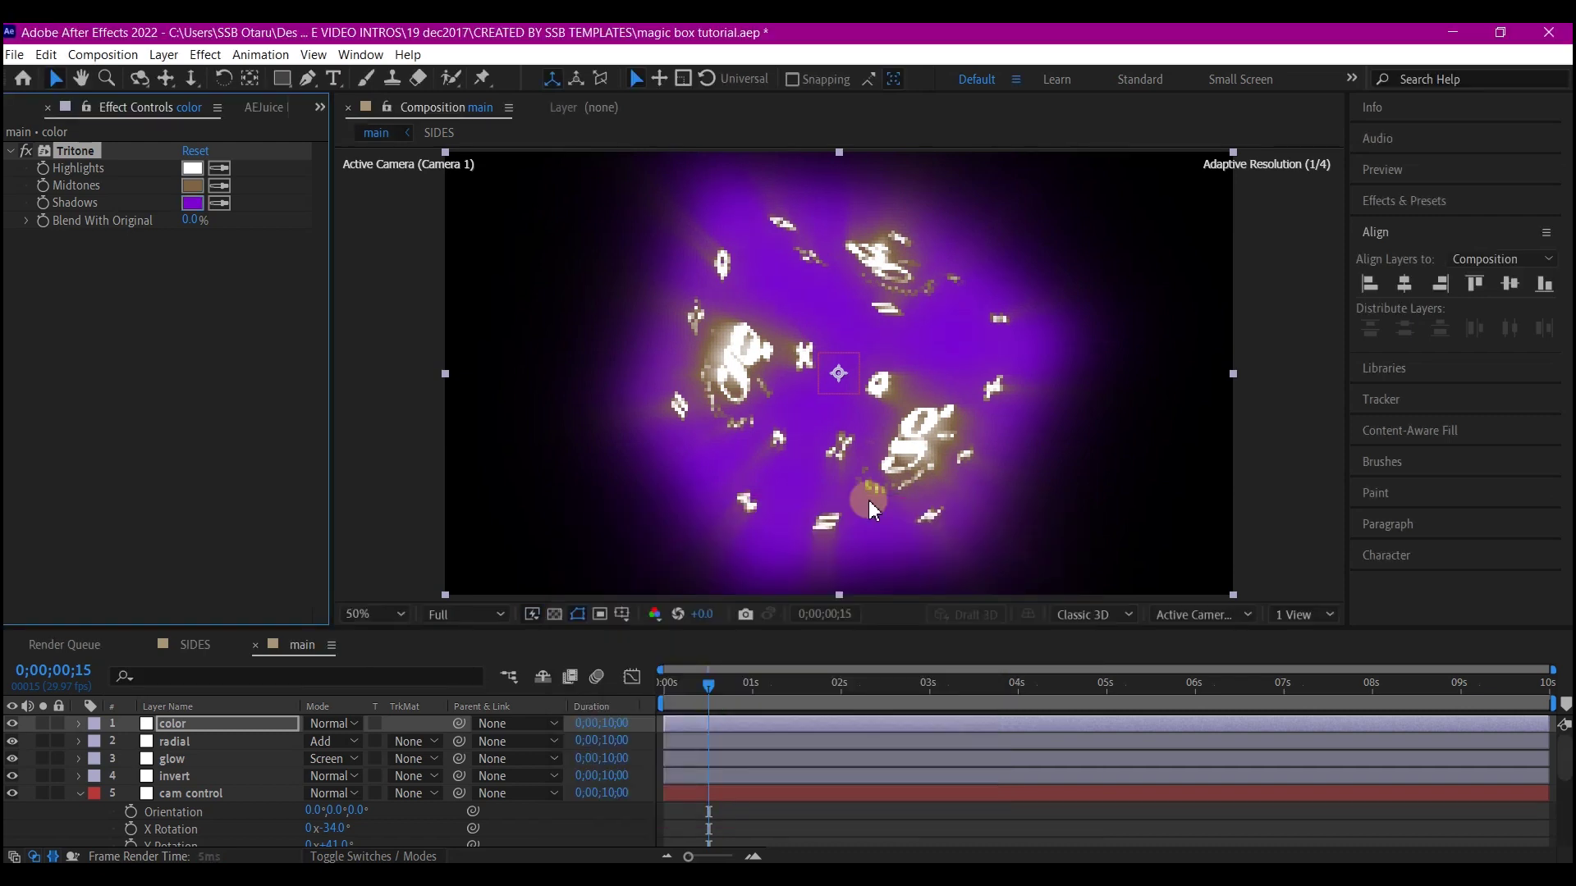
Set the Tritone Midtones to a bright cyan, 00D0F4.
click(193, 188)
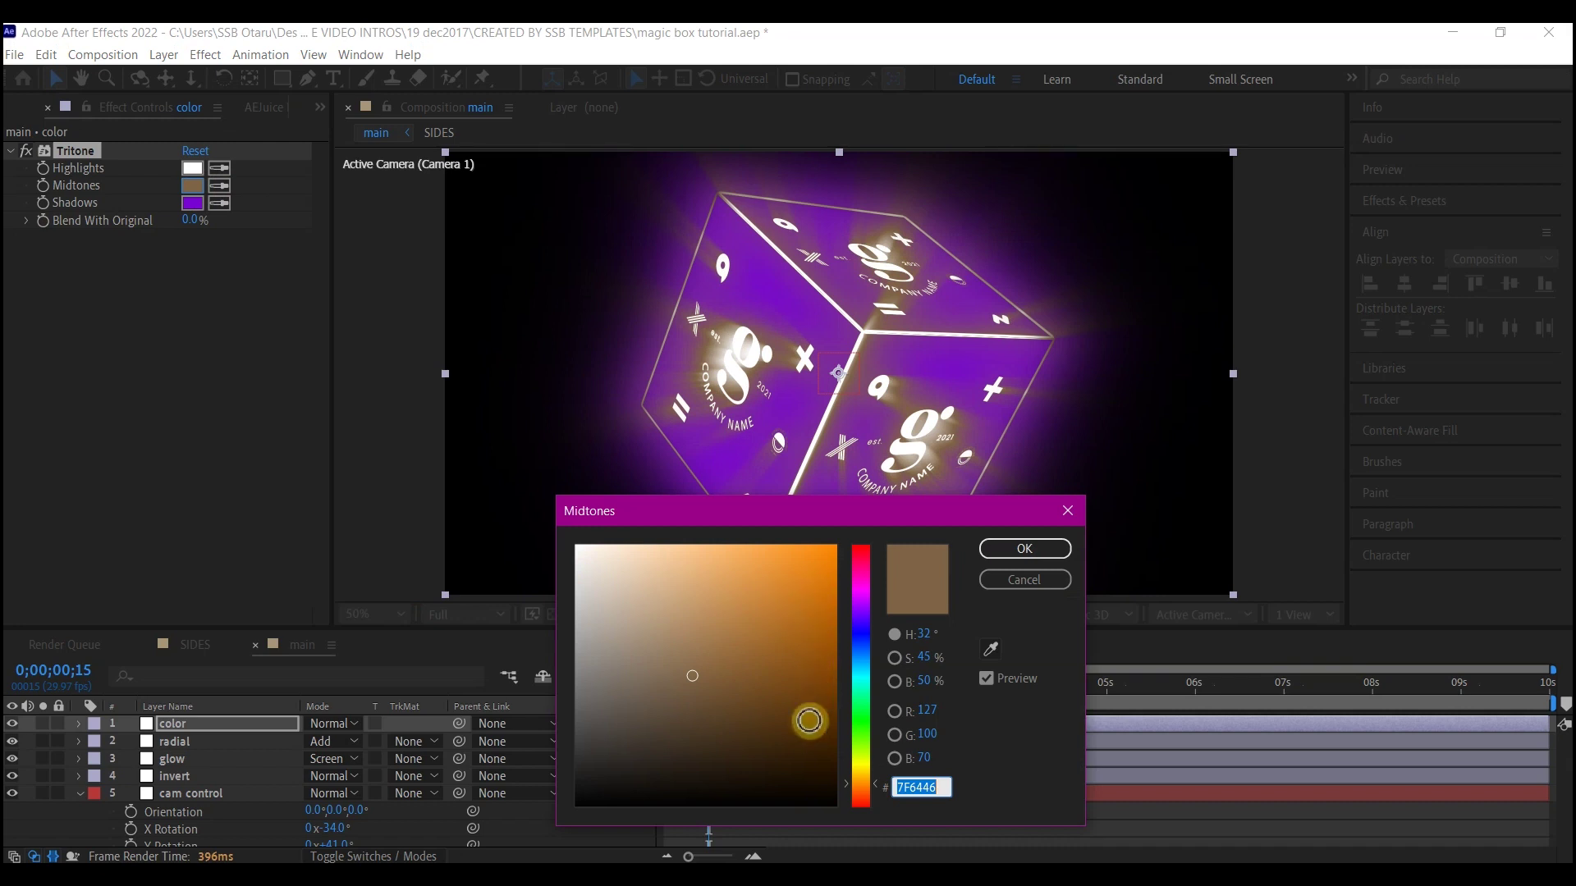
drag(866, 669, 865, 679)
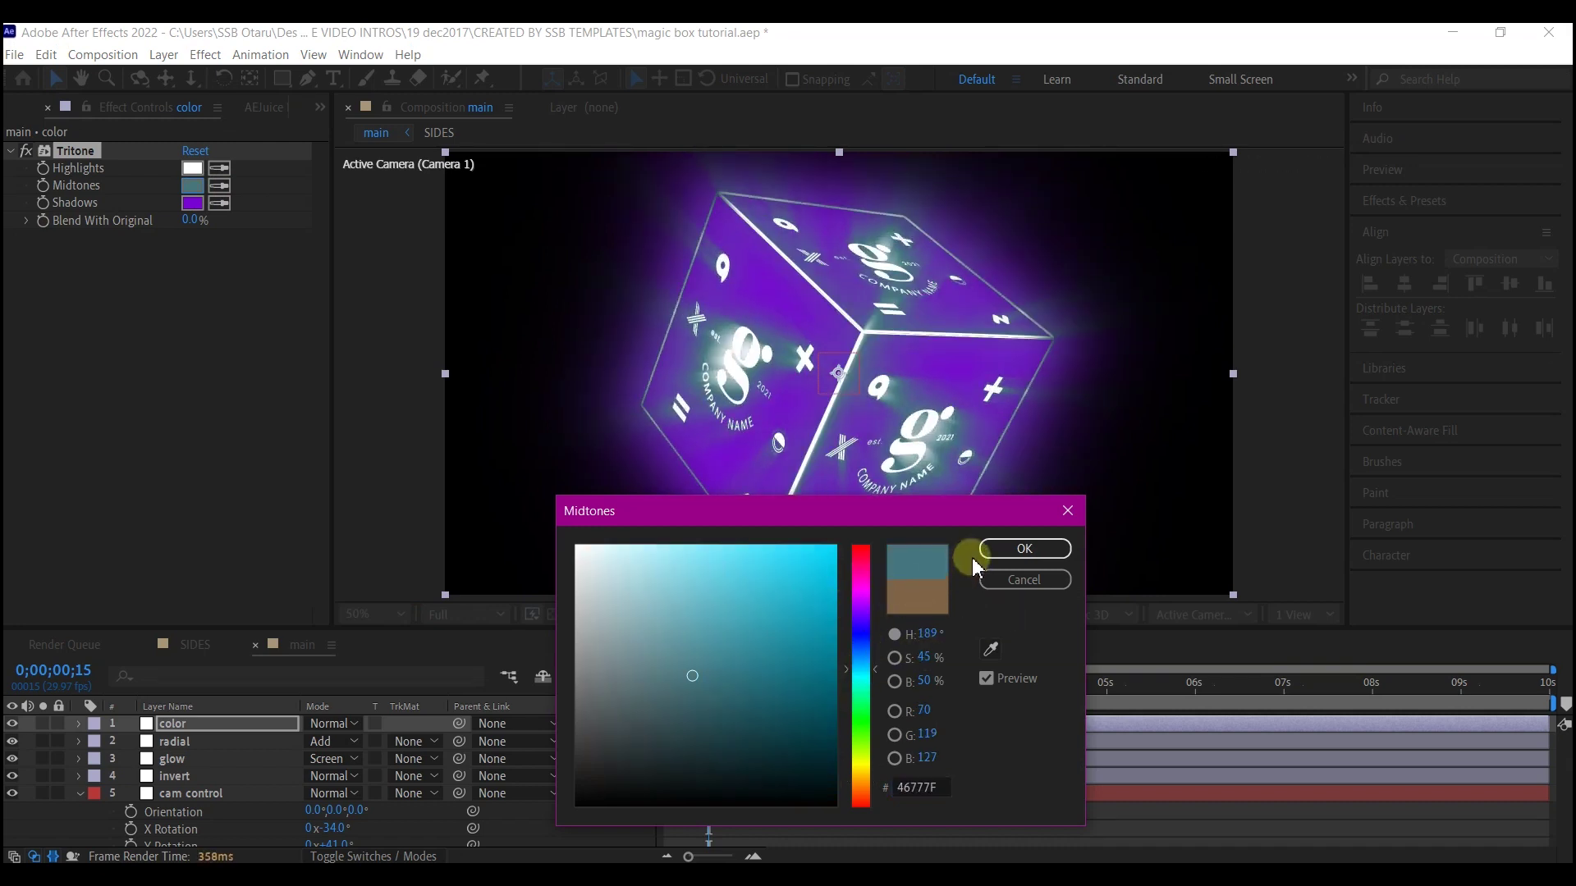
drag(781, 613, 846, 556)
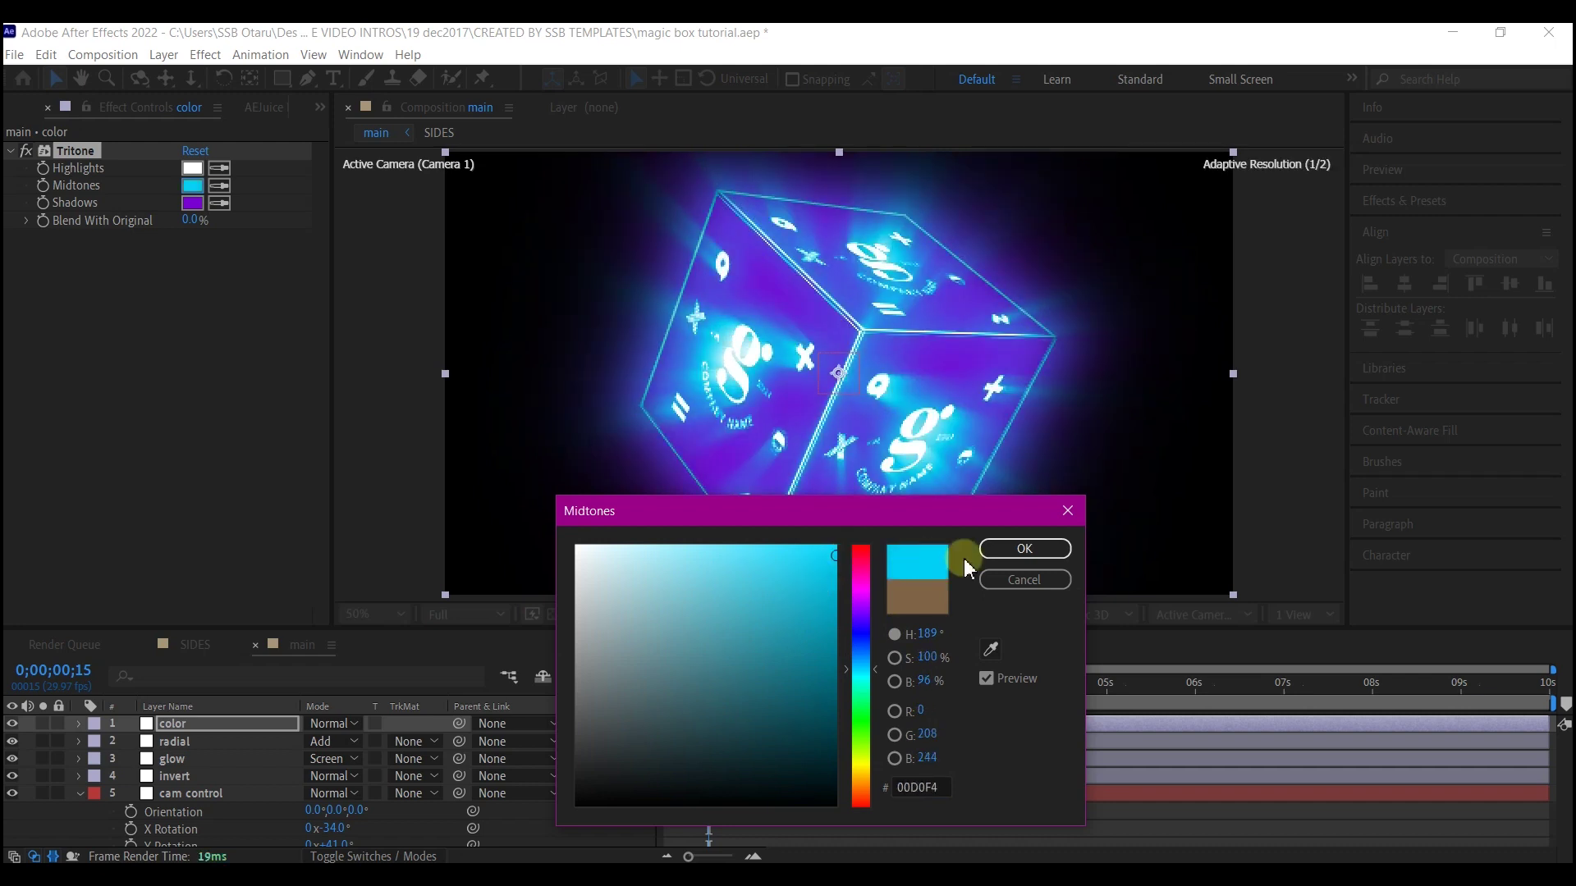
click(1026, 550)
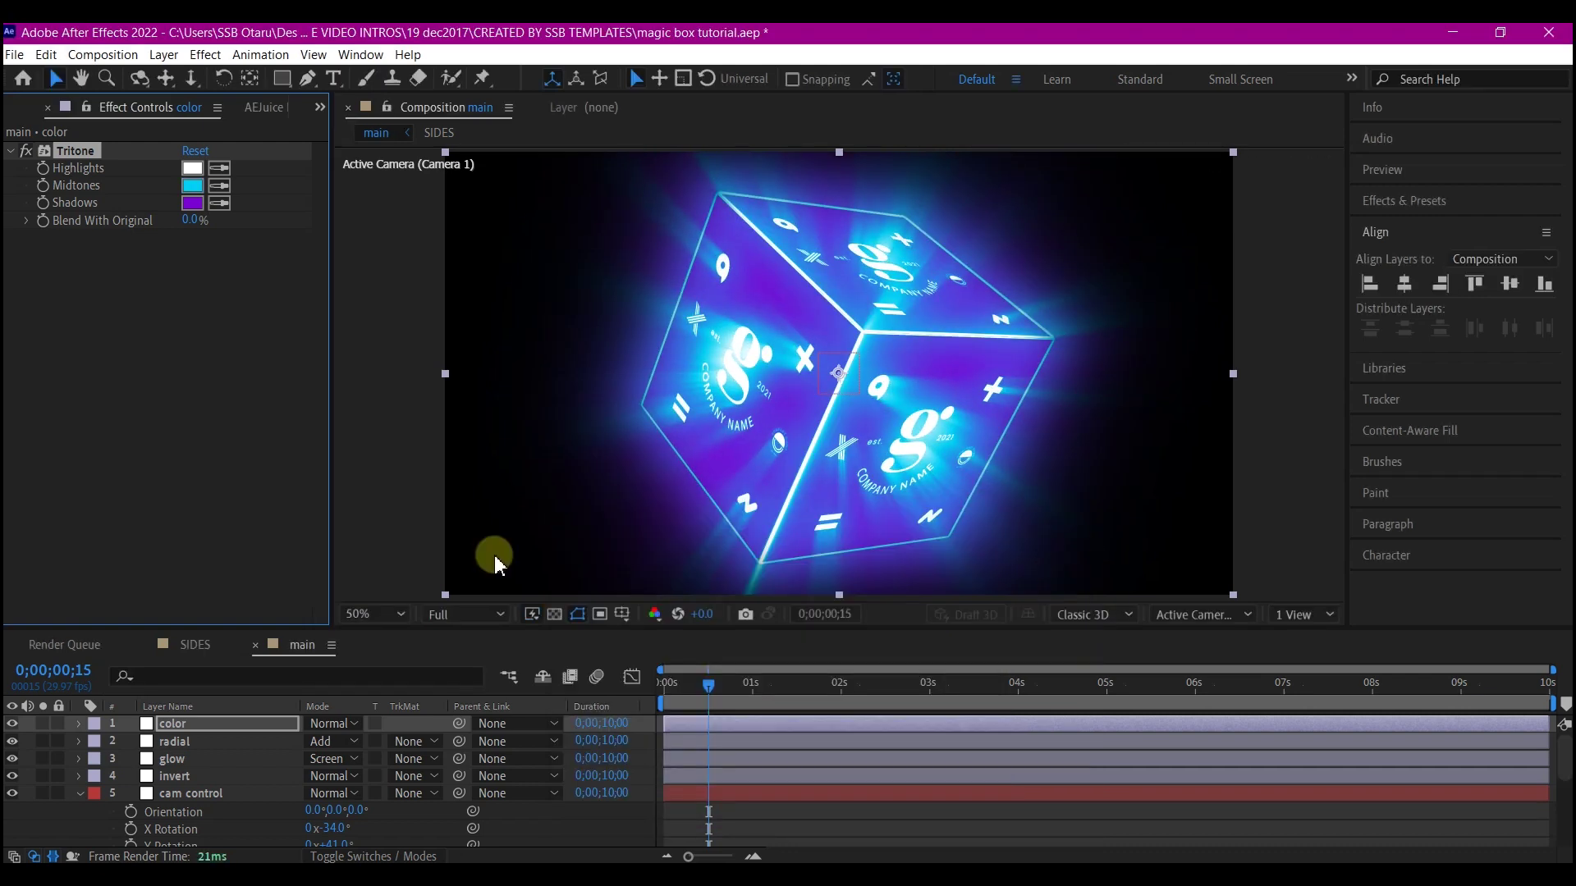
Set the Tritone Highlights colour to pale yellow FFEF96.
click(194, 169)
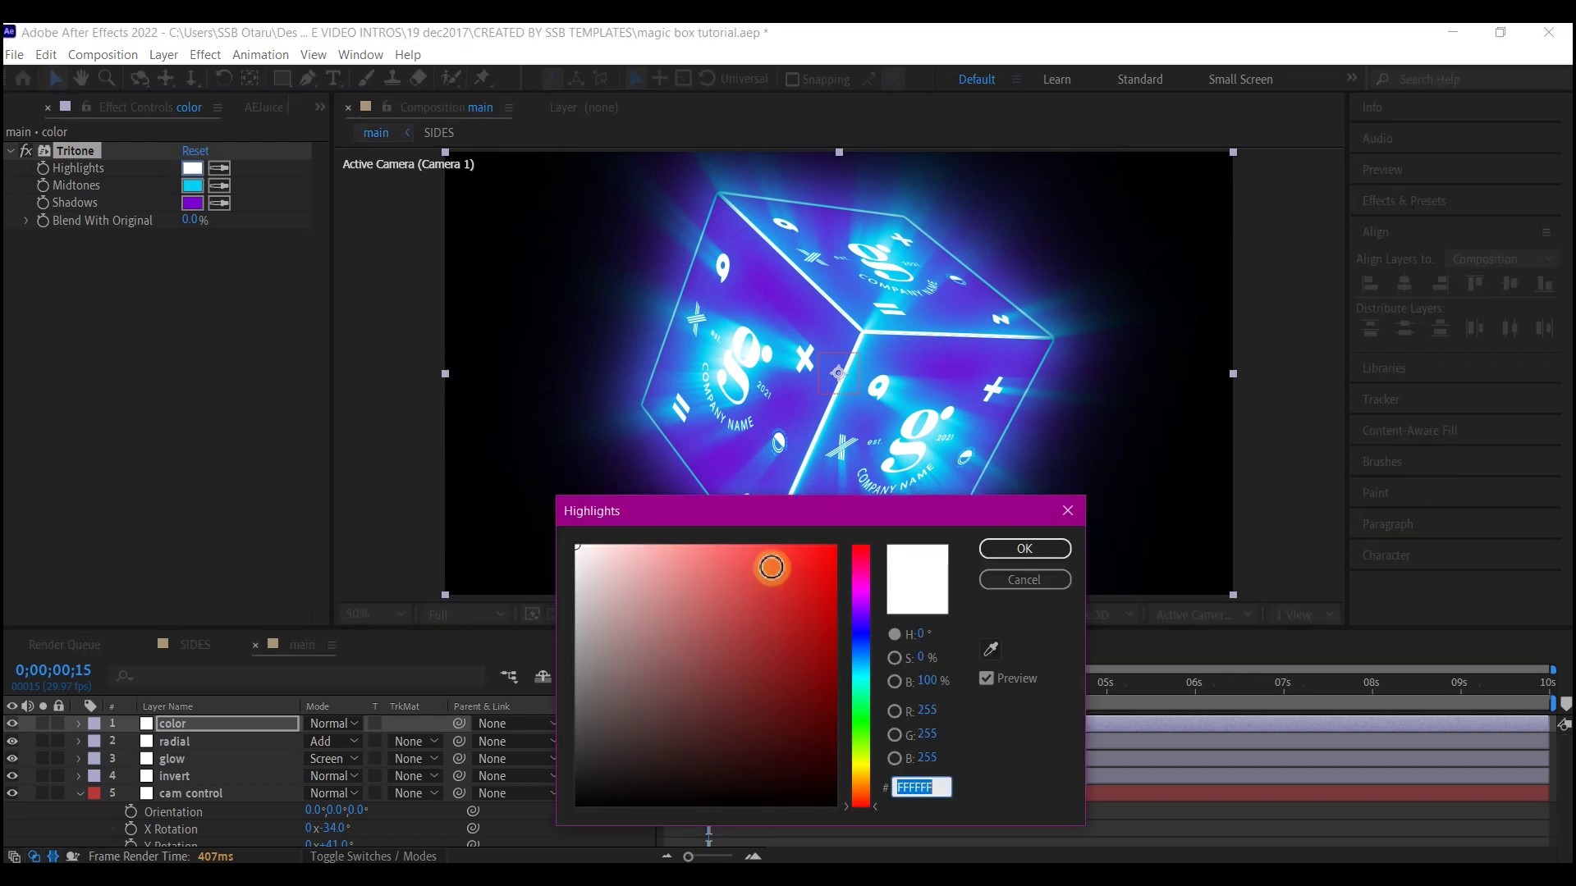
click(862, 695)
drag(713, 558, 574, 503)
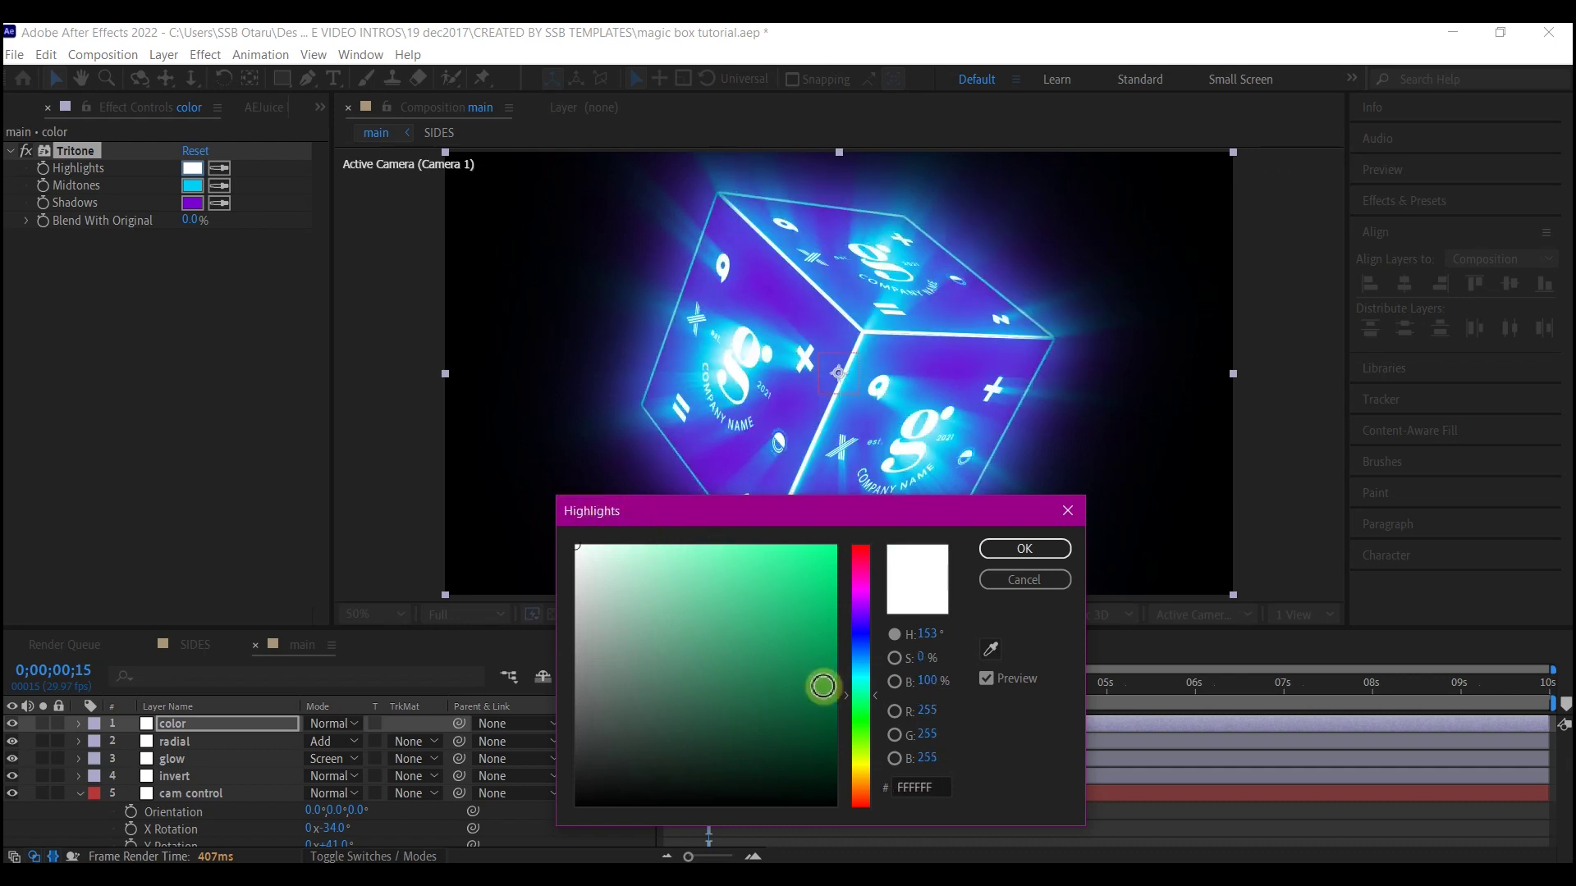
click(863, 776)
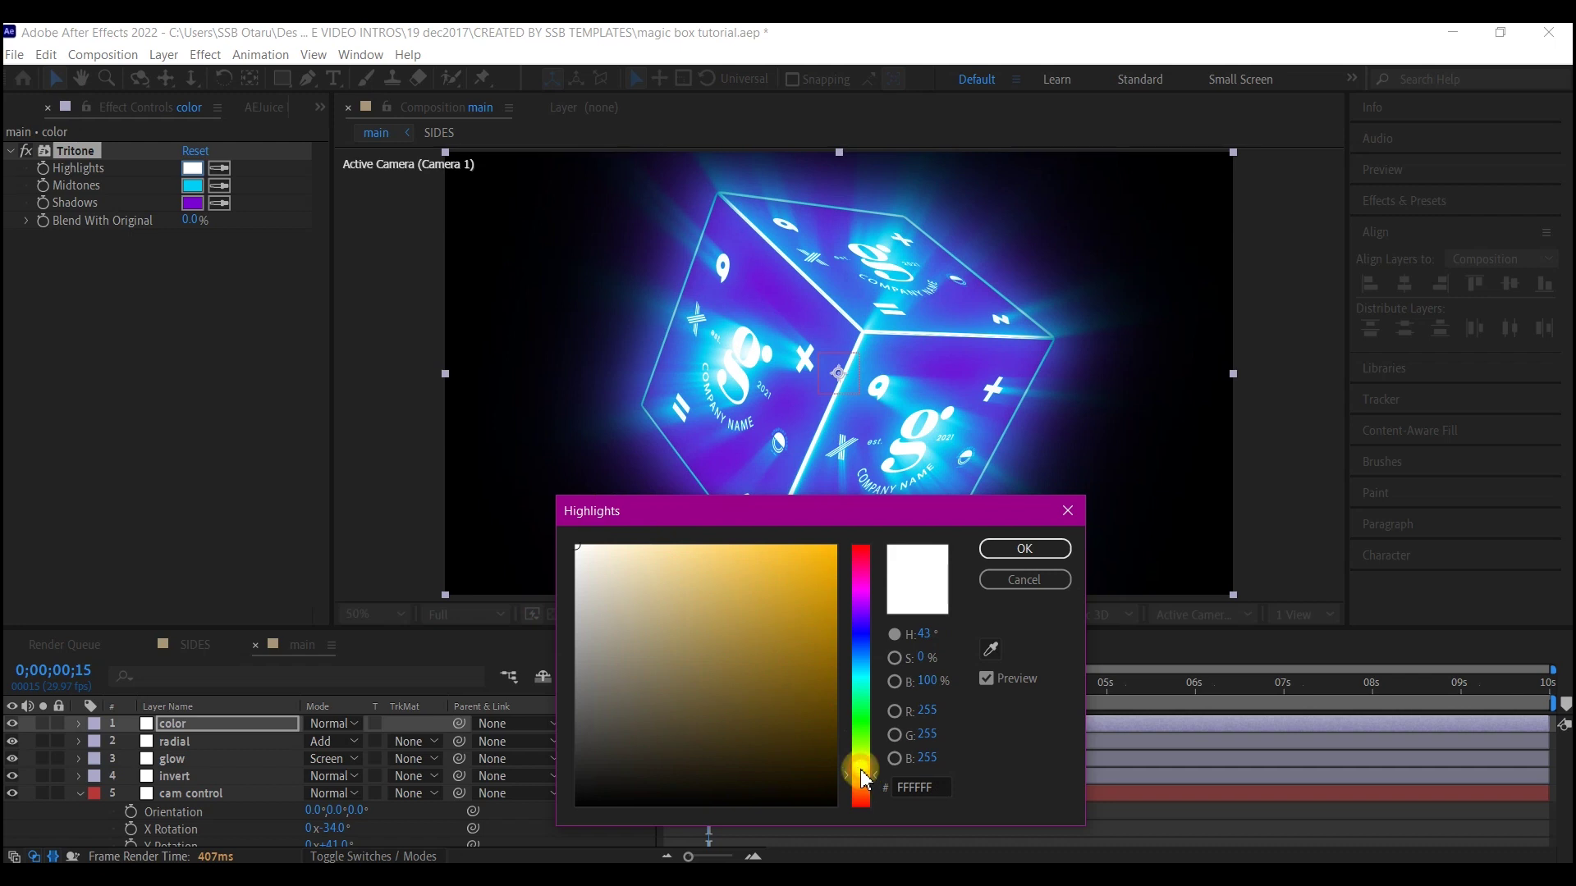
drag(862, 771, 861, 766)
drag(817, 556, 867, 517)
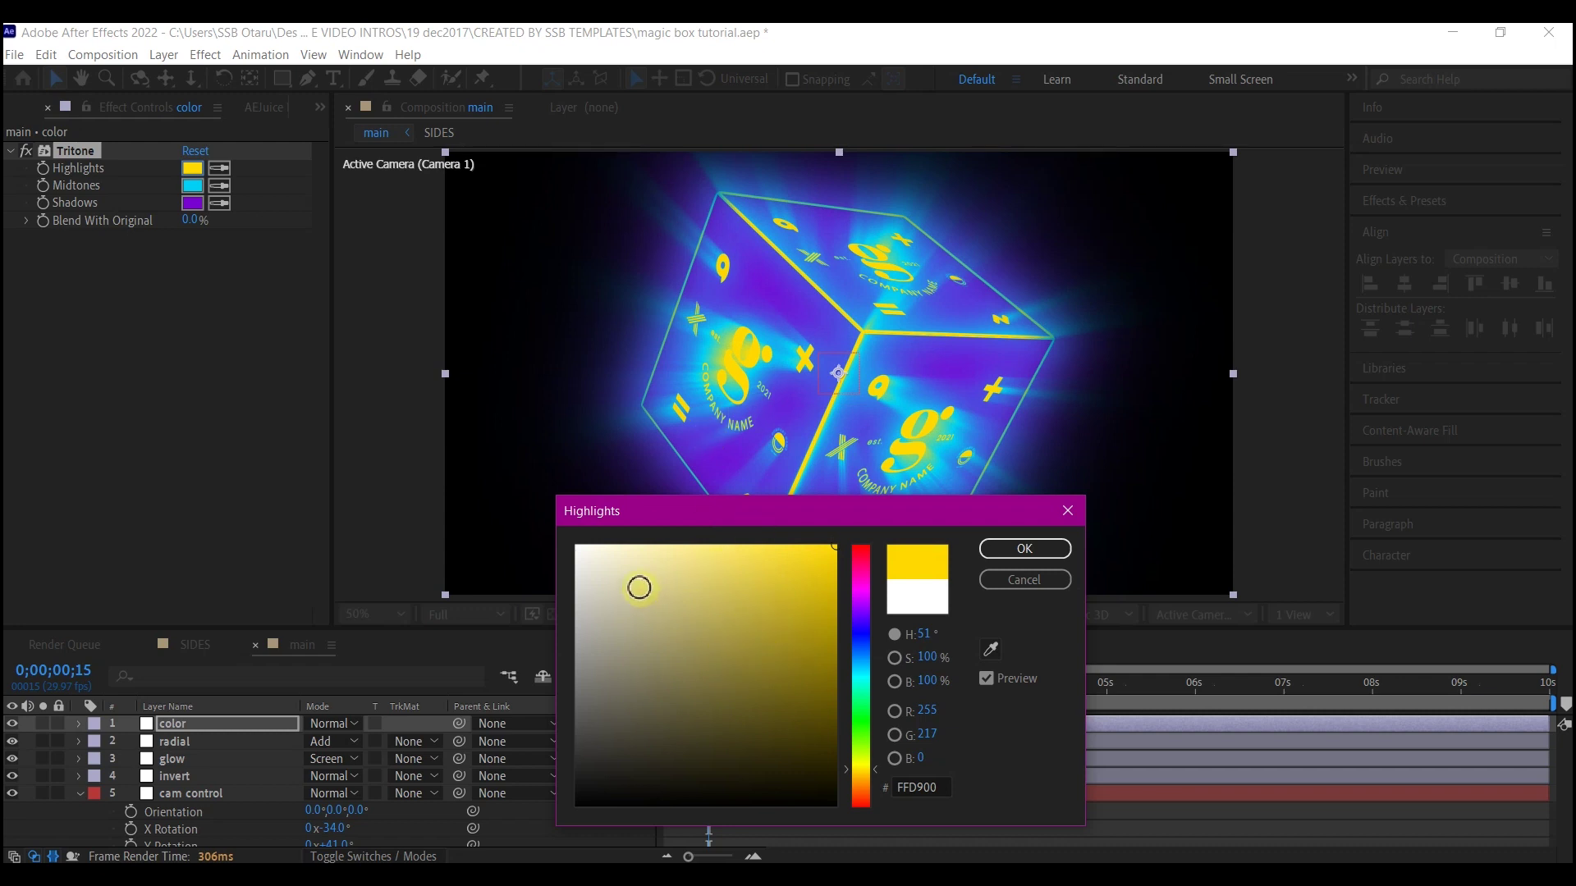
drag(670, 567, 682, 543)
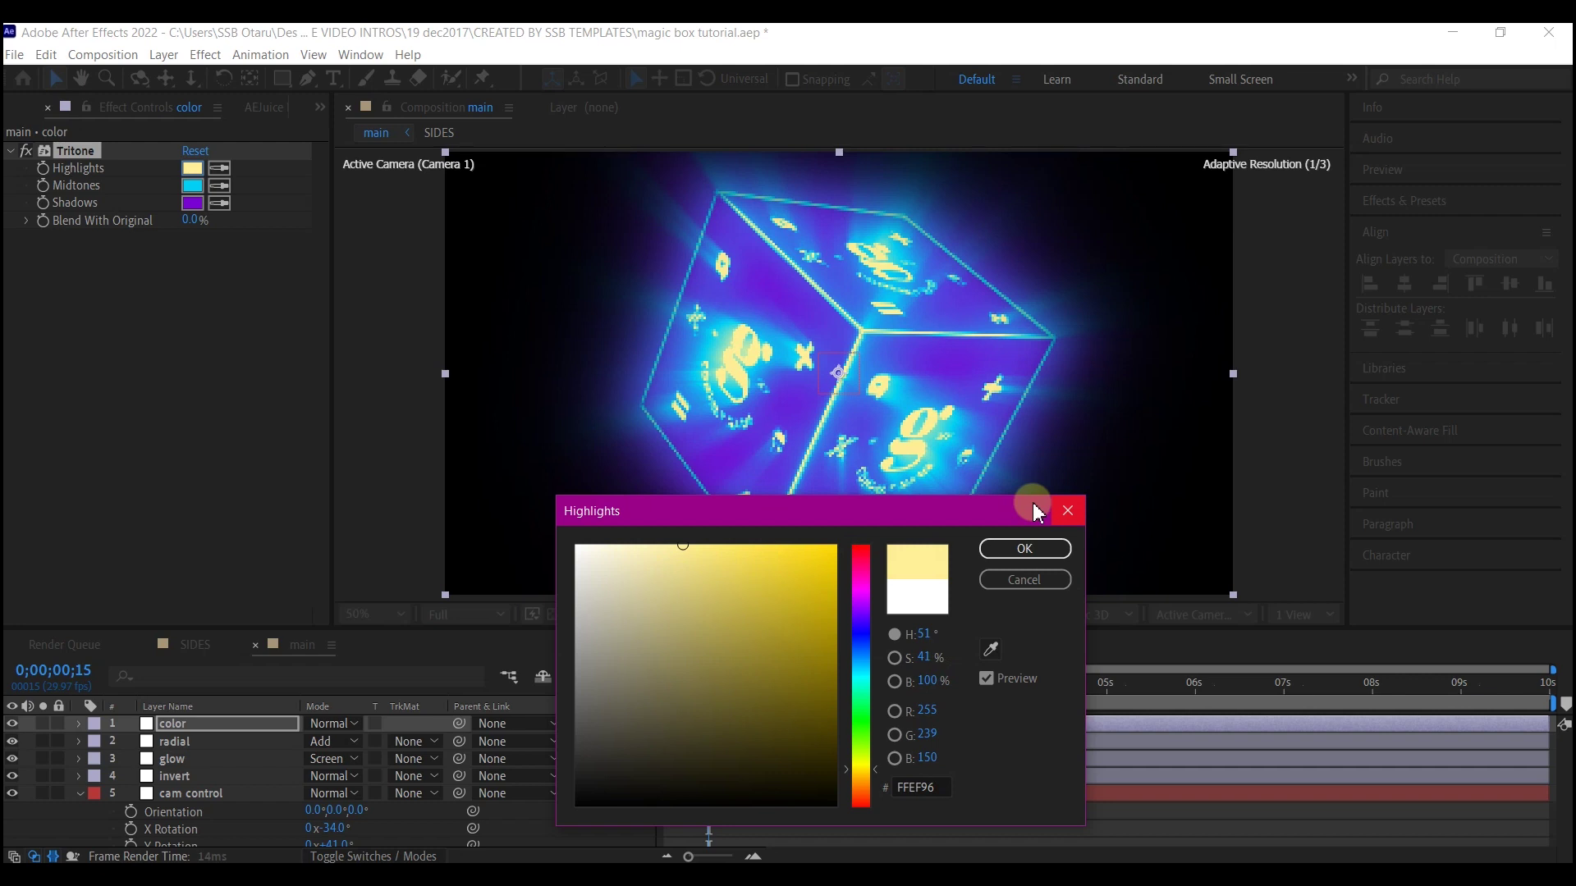
click(1031, 550)
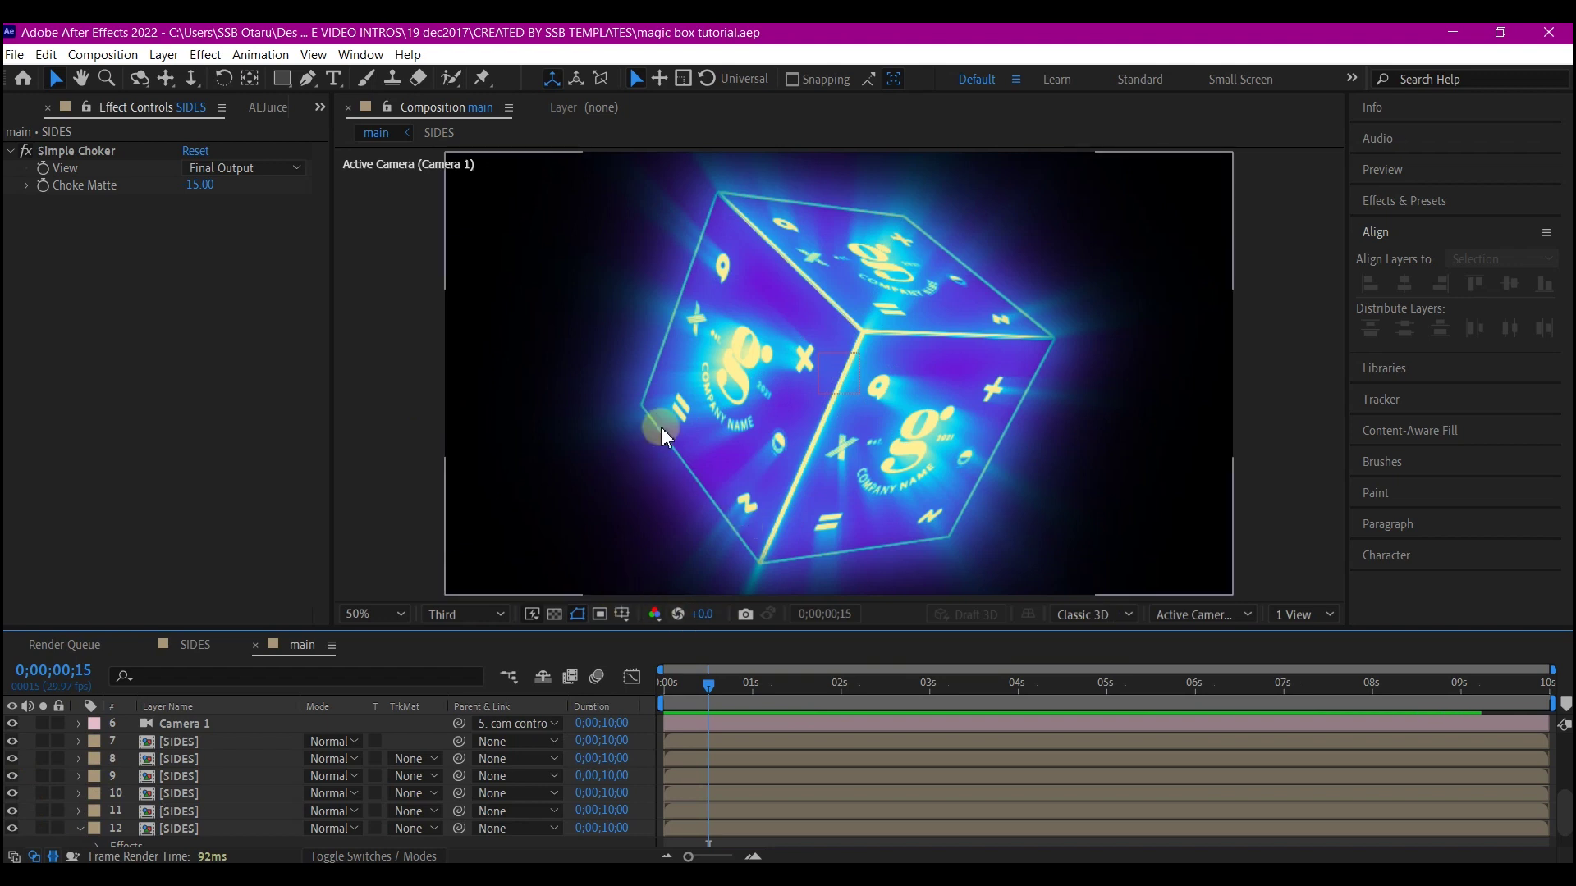
Select the cam control layer and move the current time to 0;00;08;28.
click(710, 411)
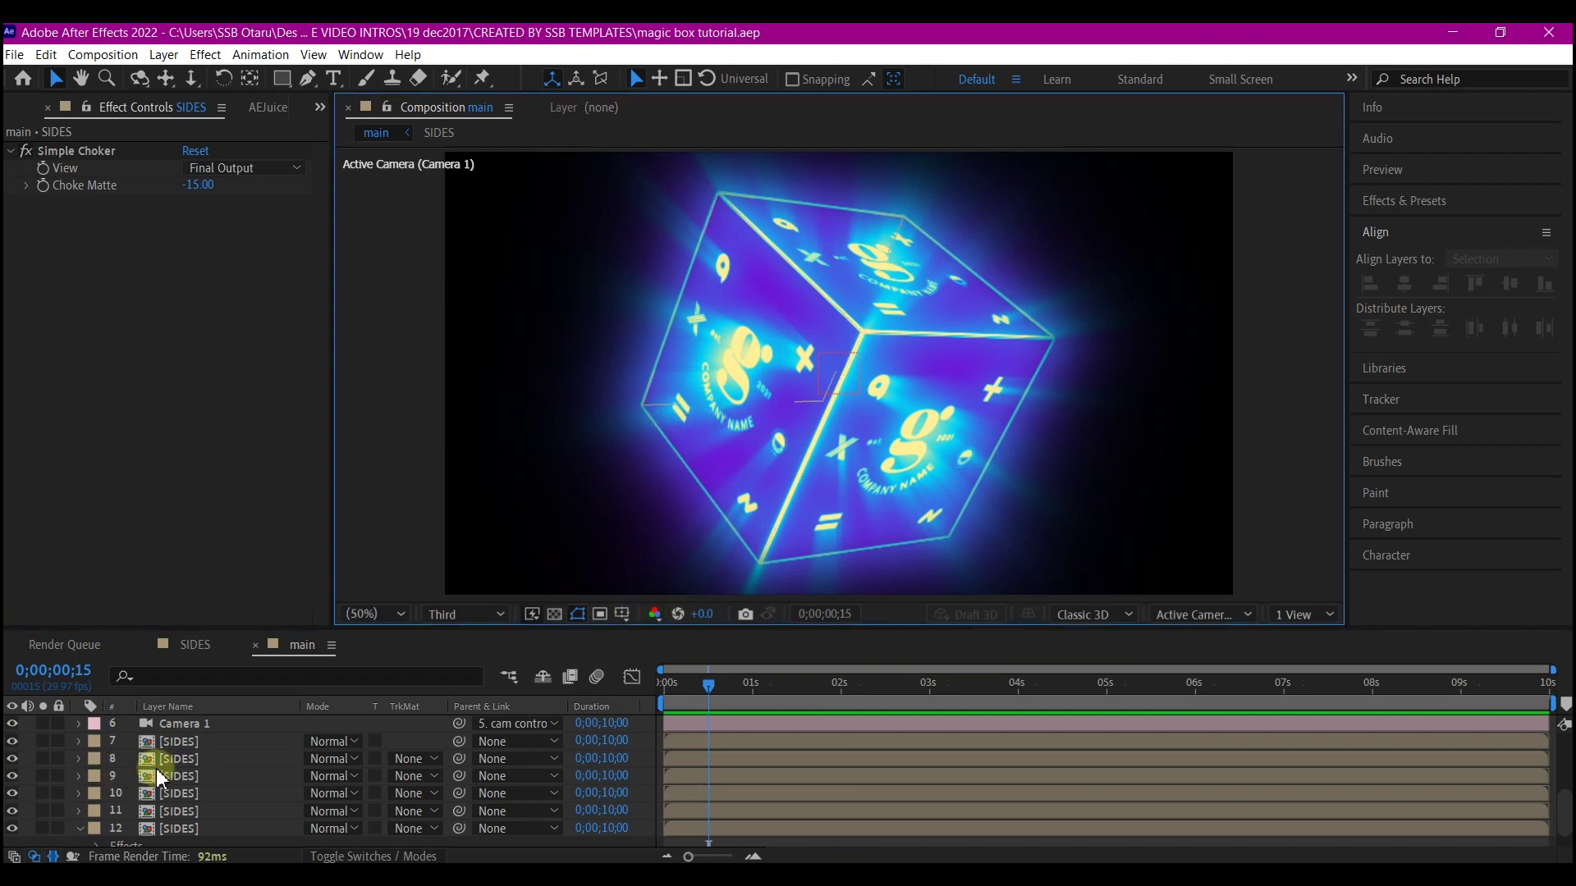
scroll(141, 764, up, 3)
scroll(150, 800, down, 3)
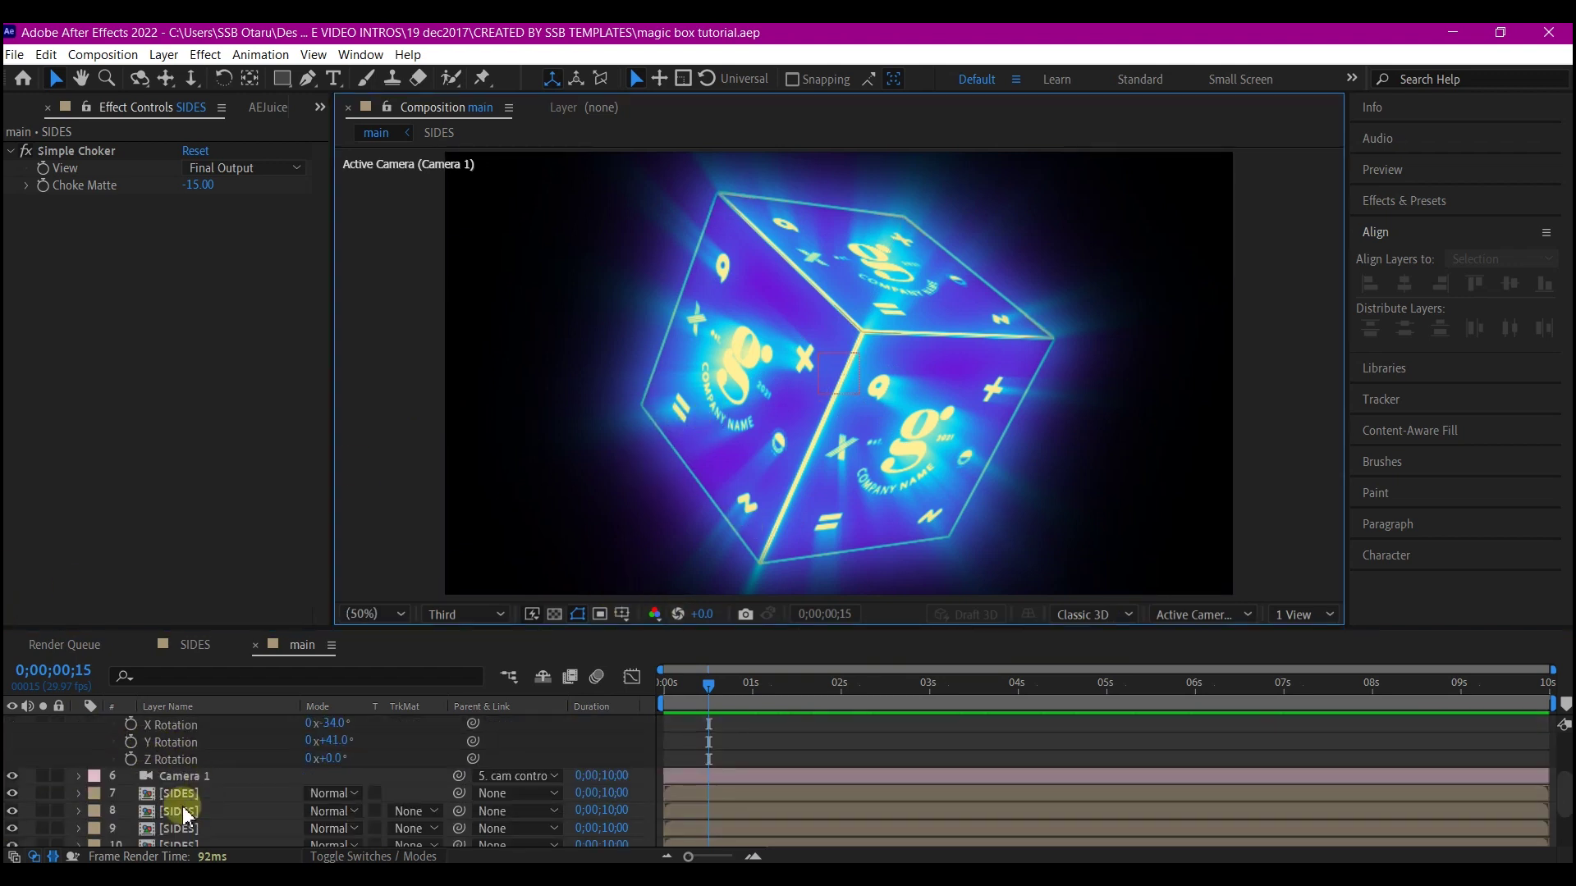
scroll(156, 788, up, 3)
click(191, 743)
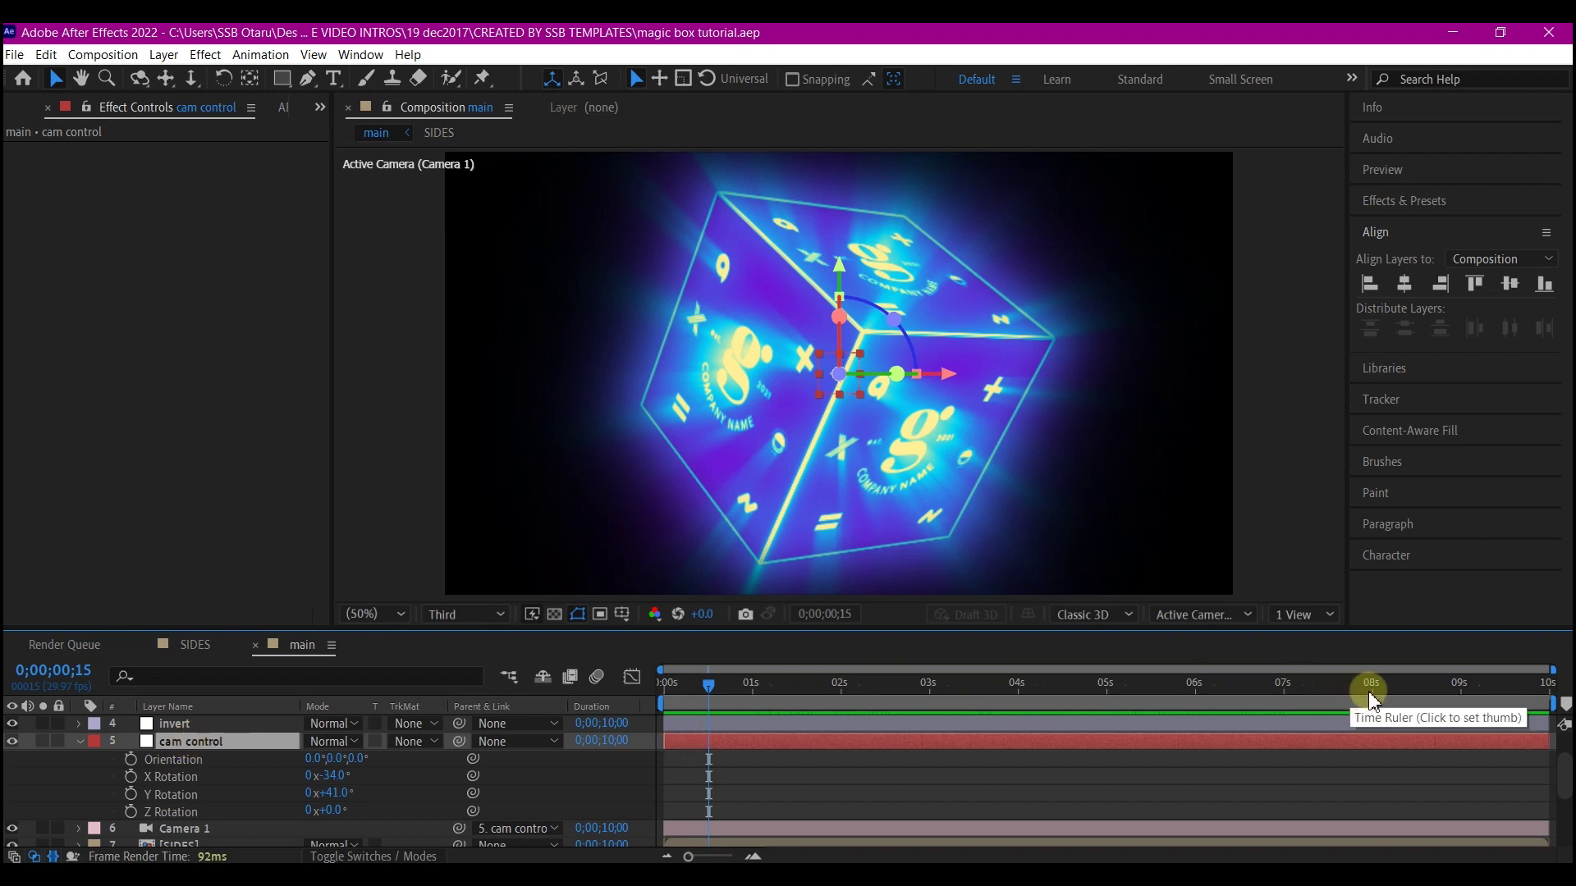
click(1456, 695)
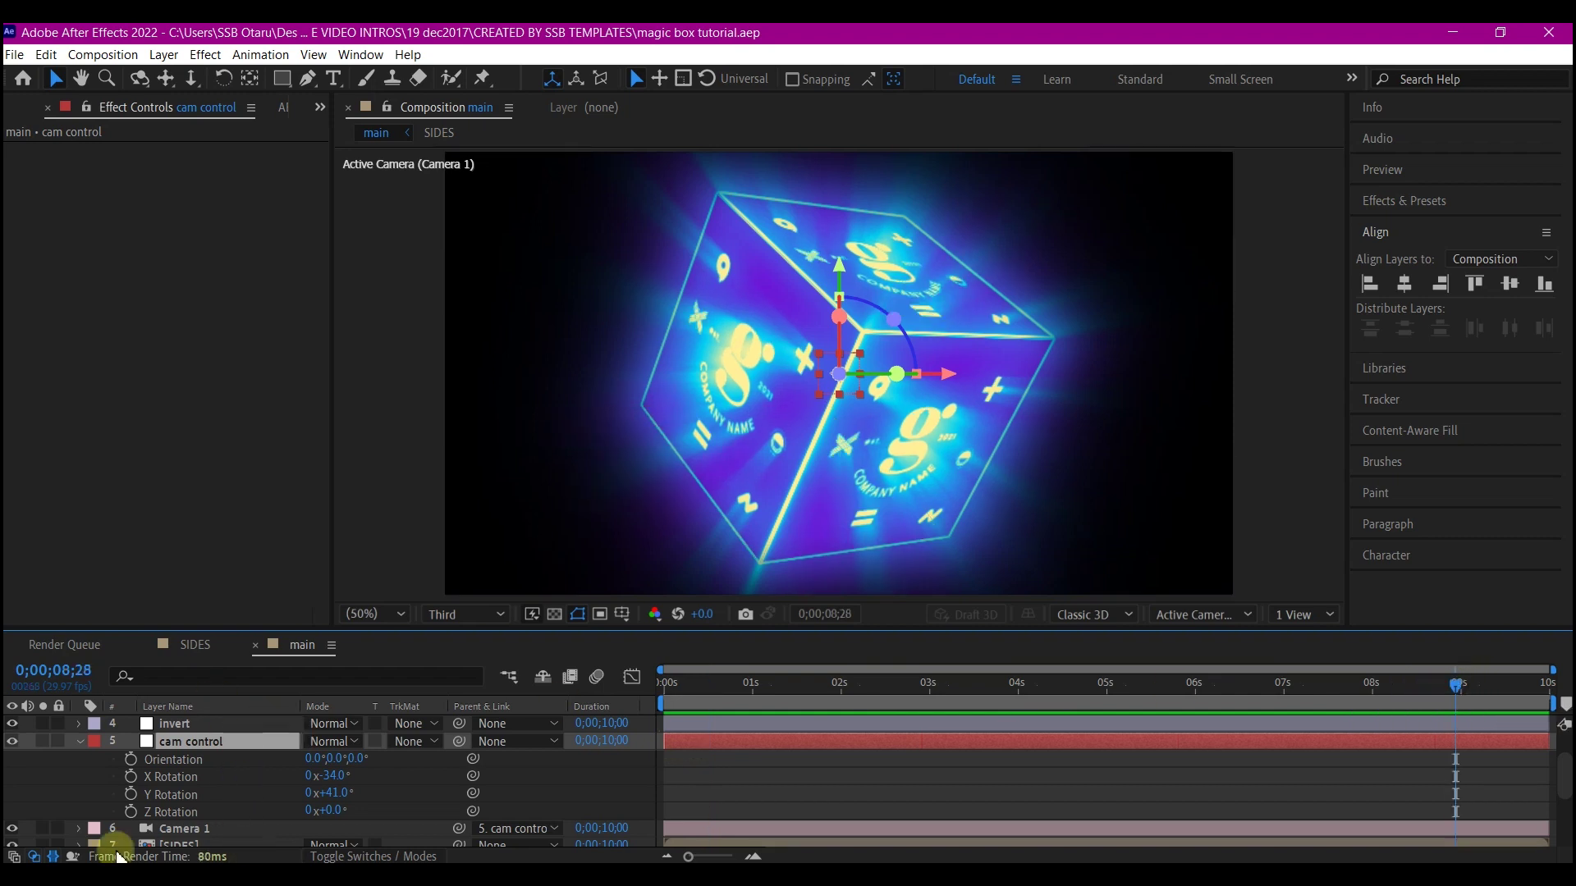
Keyframe cam control's X and Y Rotation at 8;28, with Y Rotation at 32°.
click(131, 776)
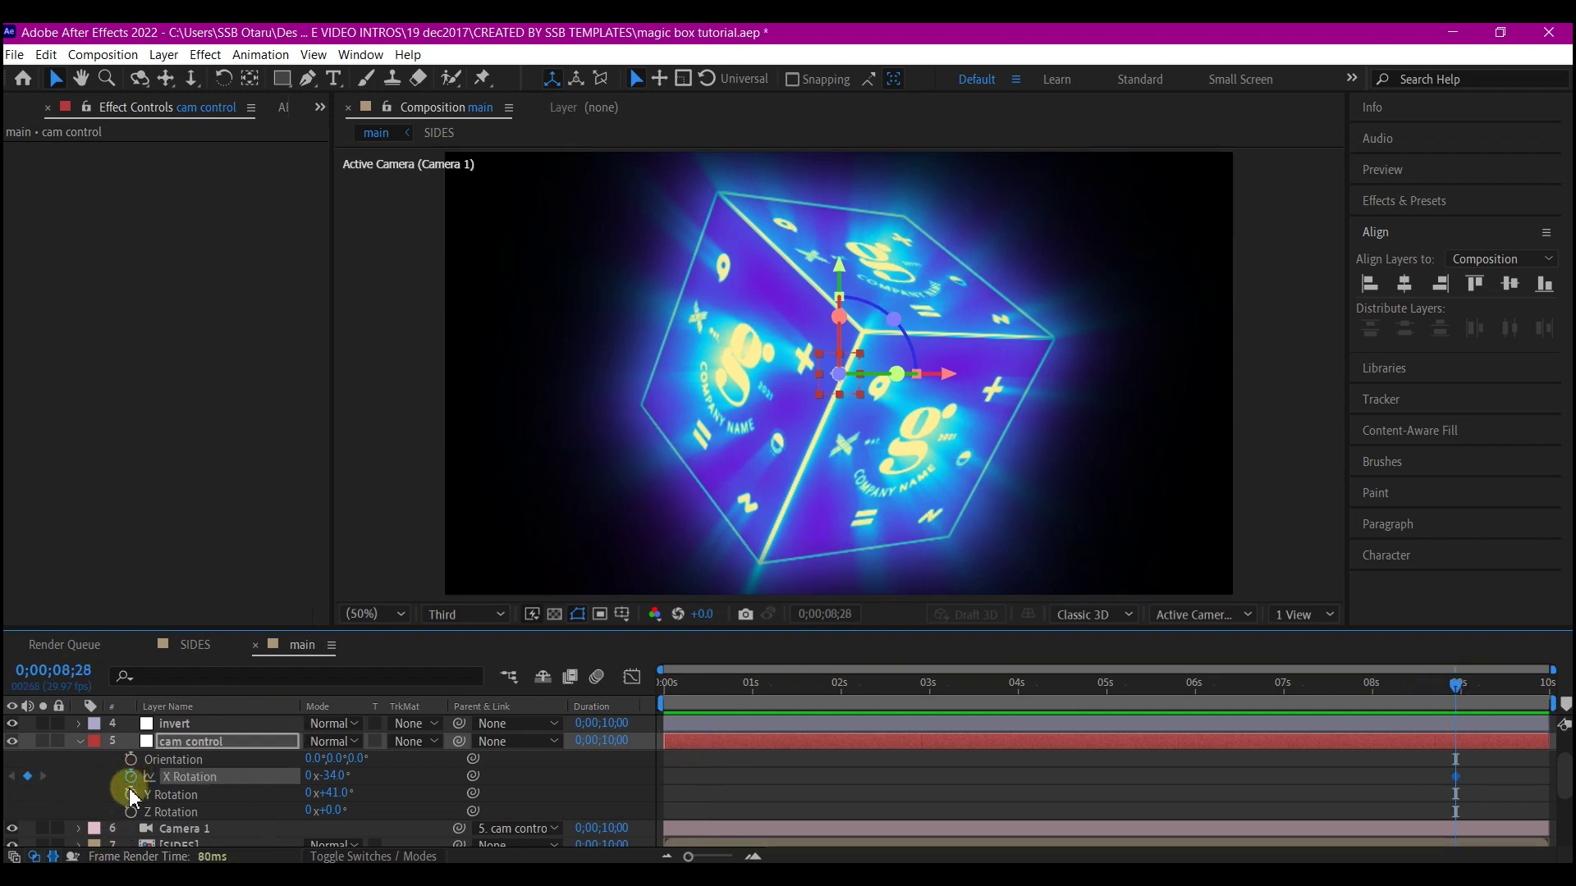
click(131, 795)
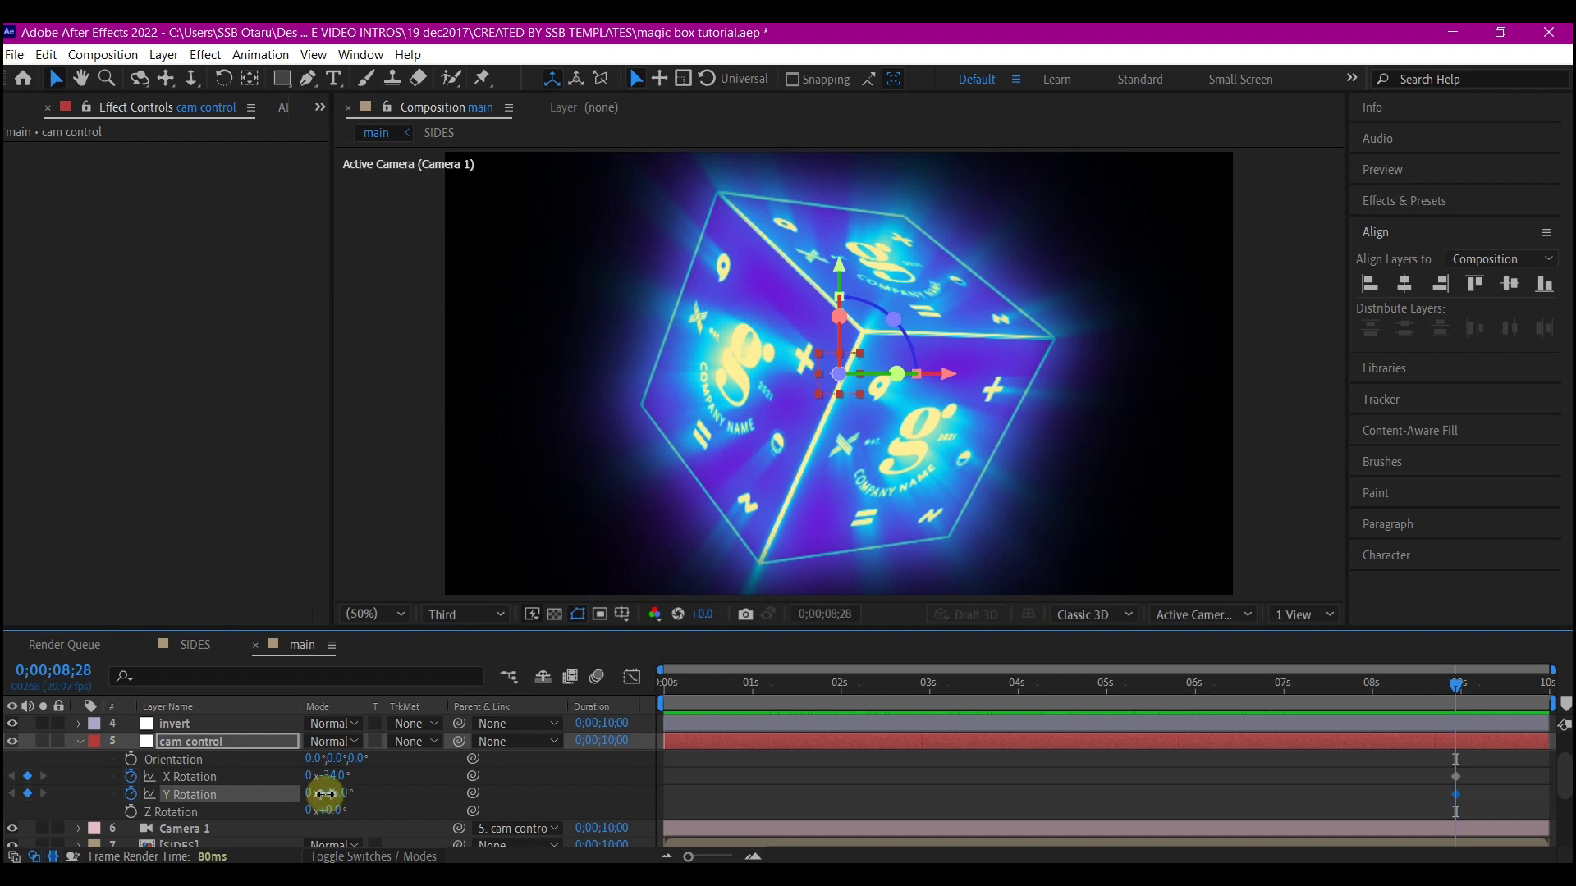
drag(327, 793, 321, 793)
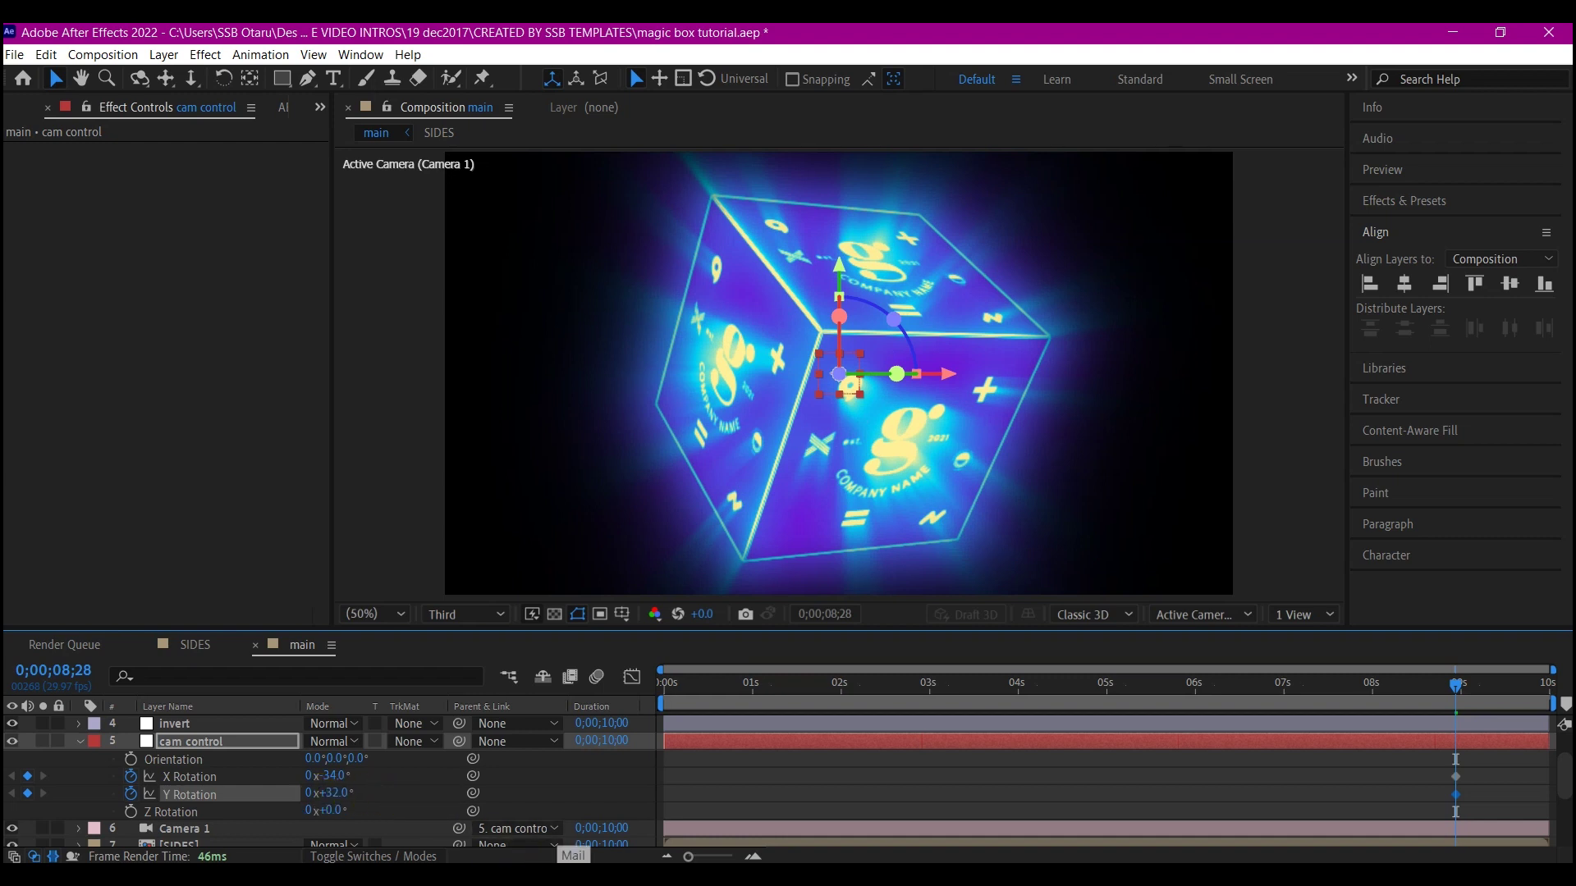
key(shift+s)
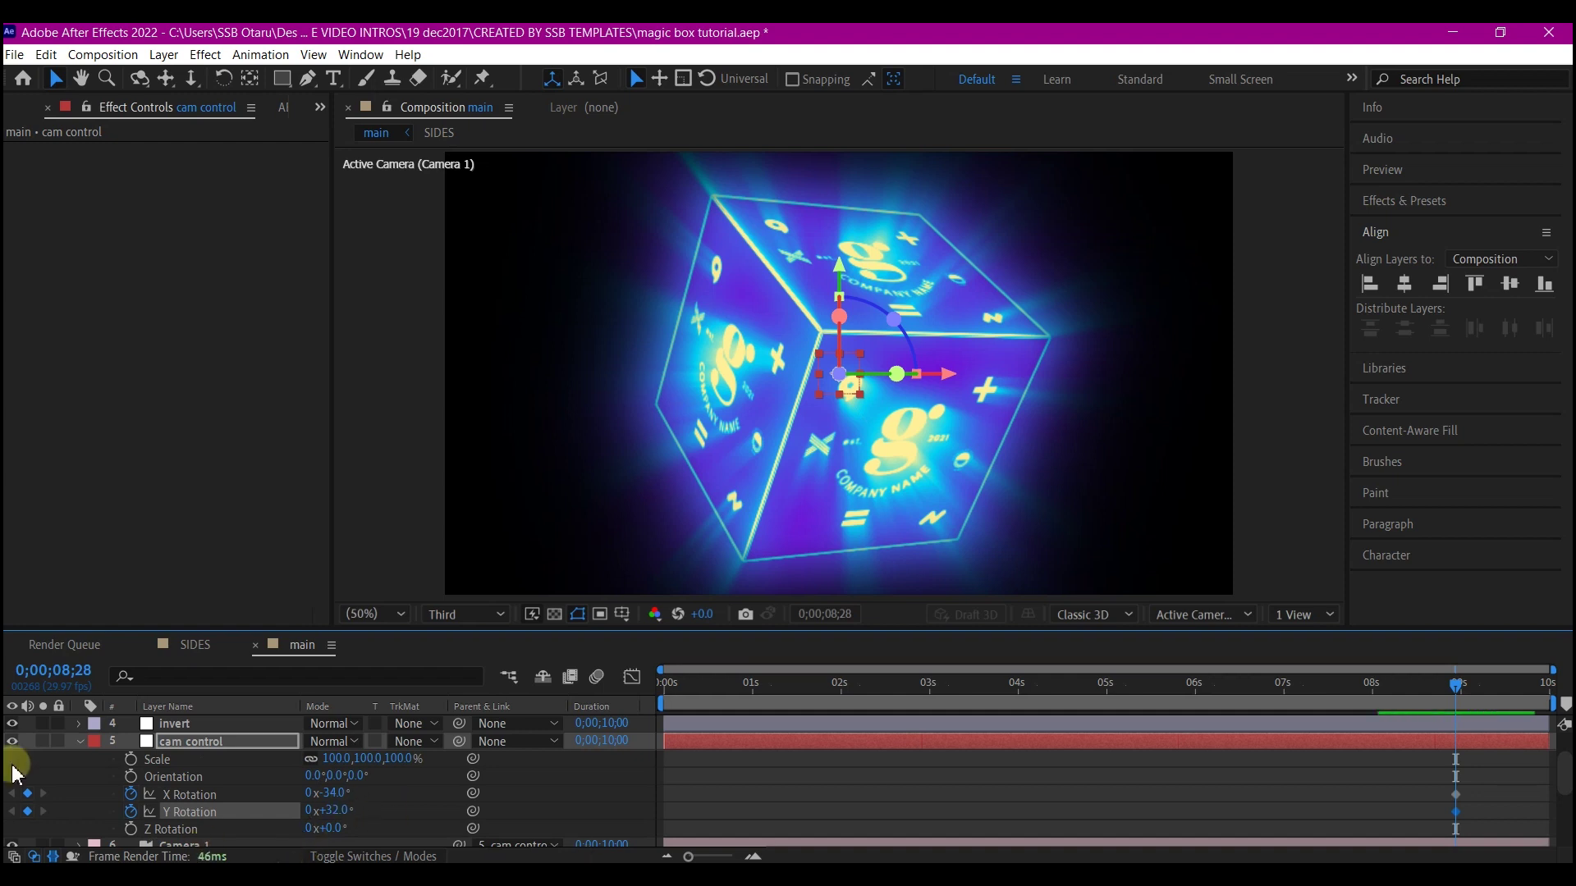
Keyframe Scale at 100% and move that key to about 2 seconds.
click(130, 759)
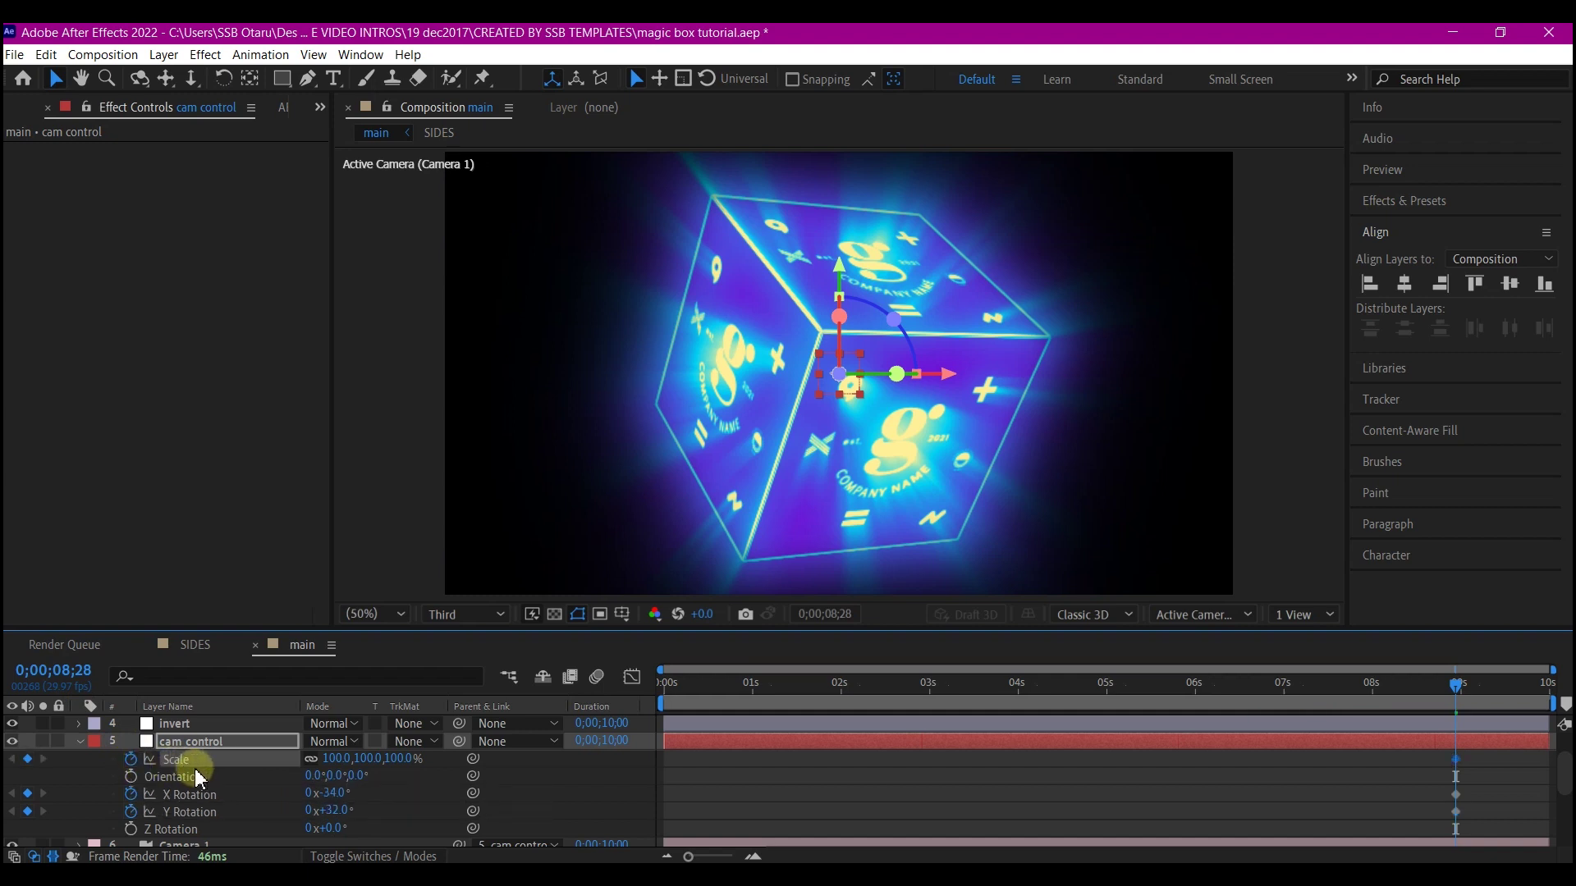
key(ctrl+grave)
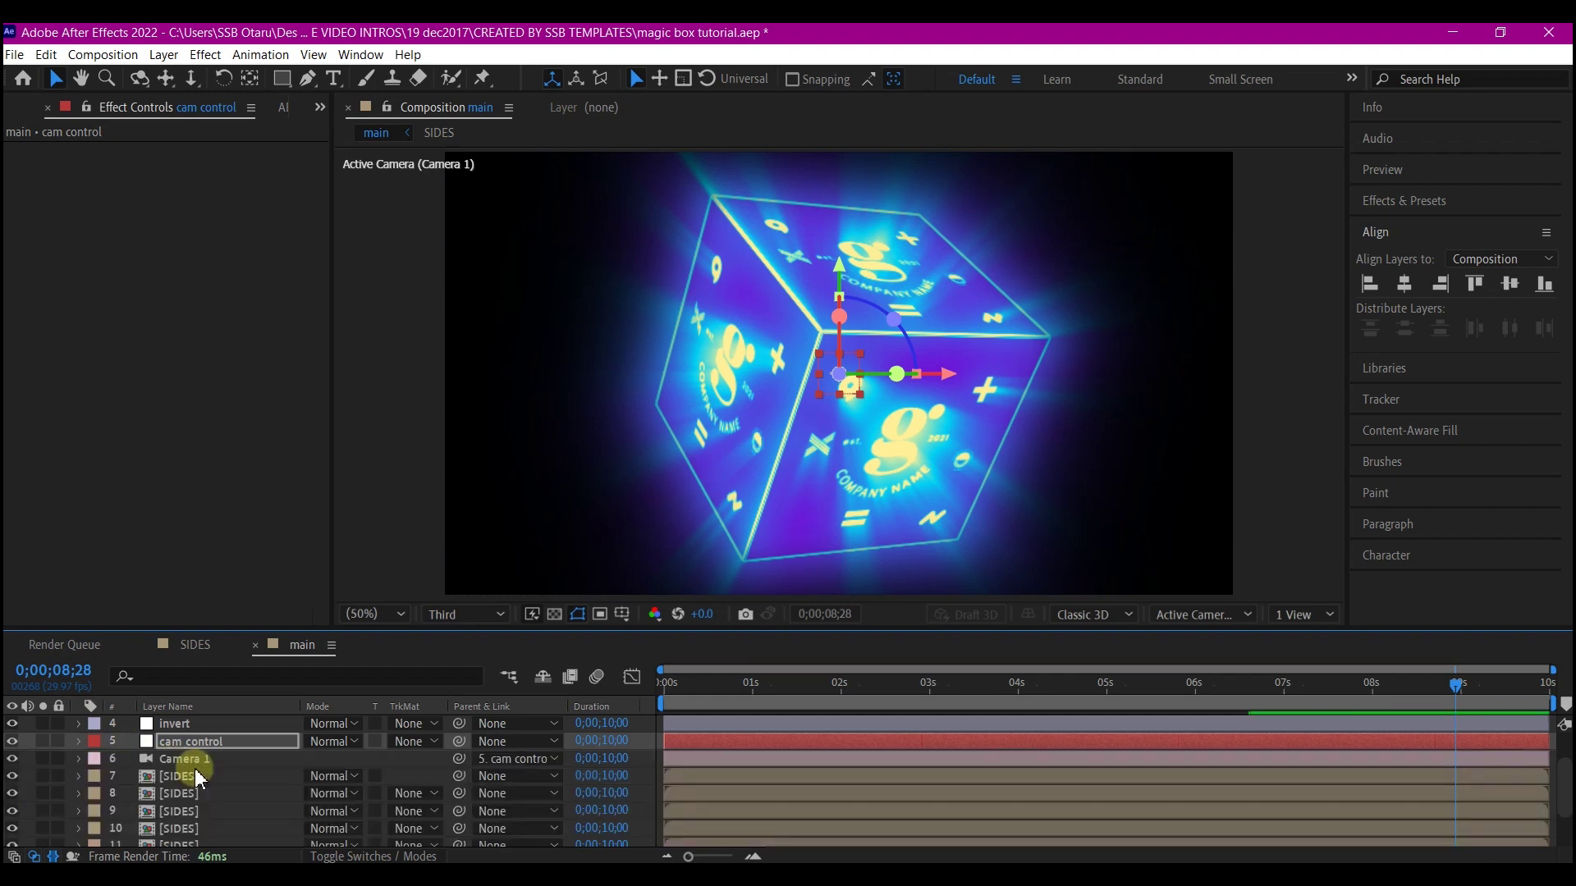
key(u)
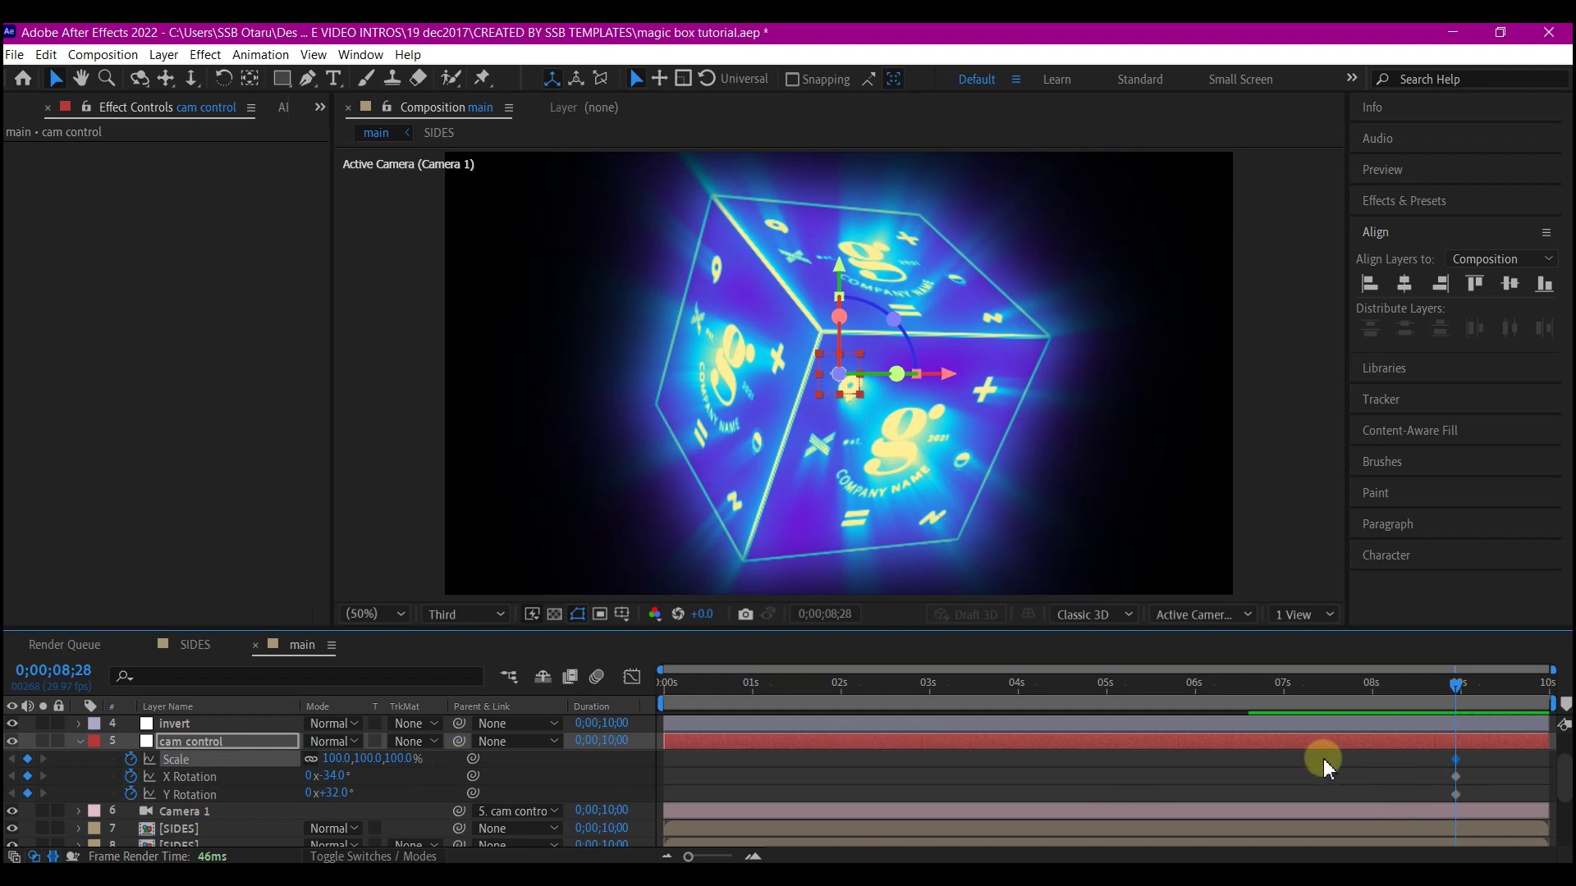
drag(1460, 764, 1043, 753)
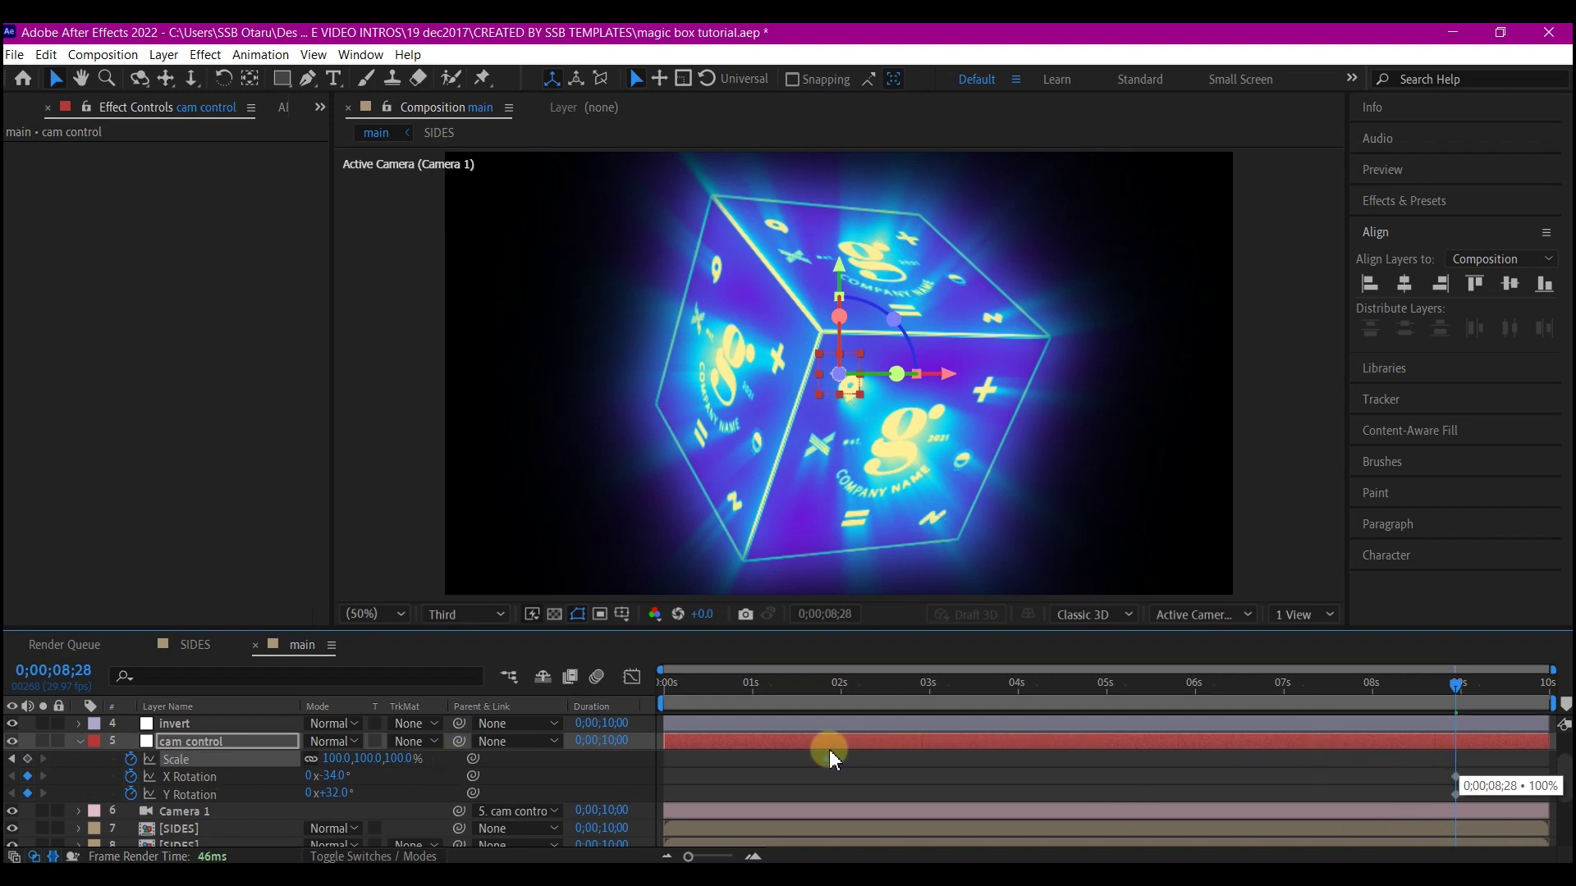
drag(842, 754, 847, 752)
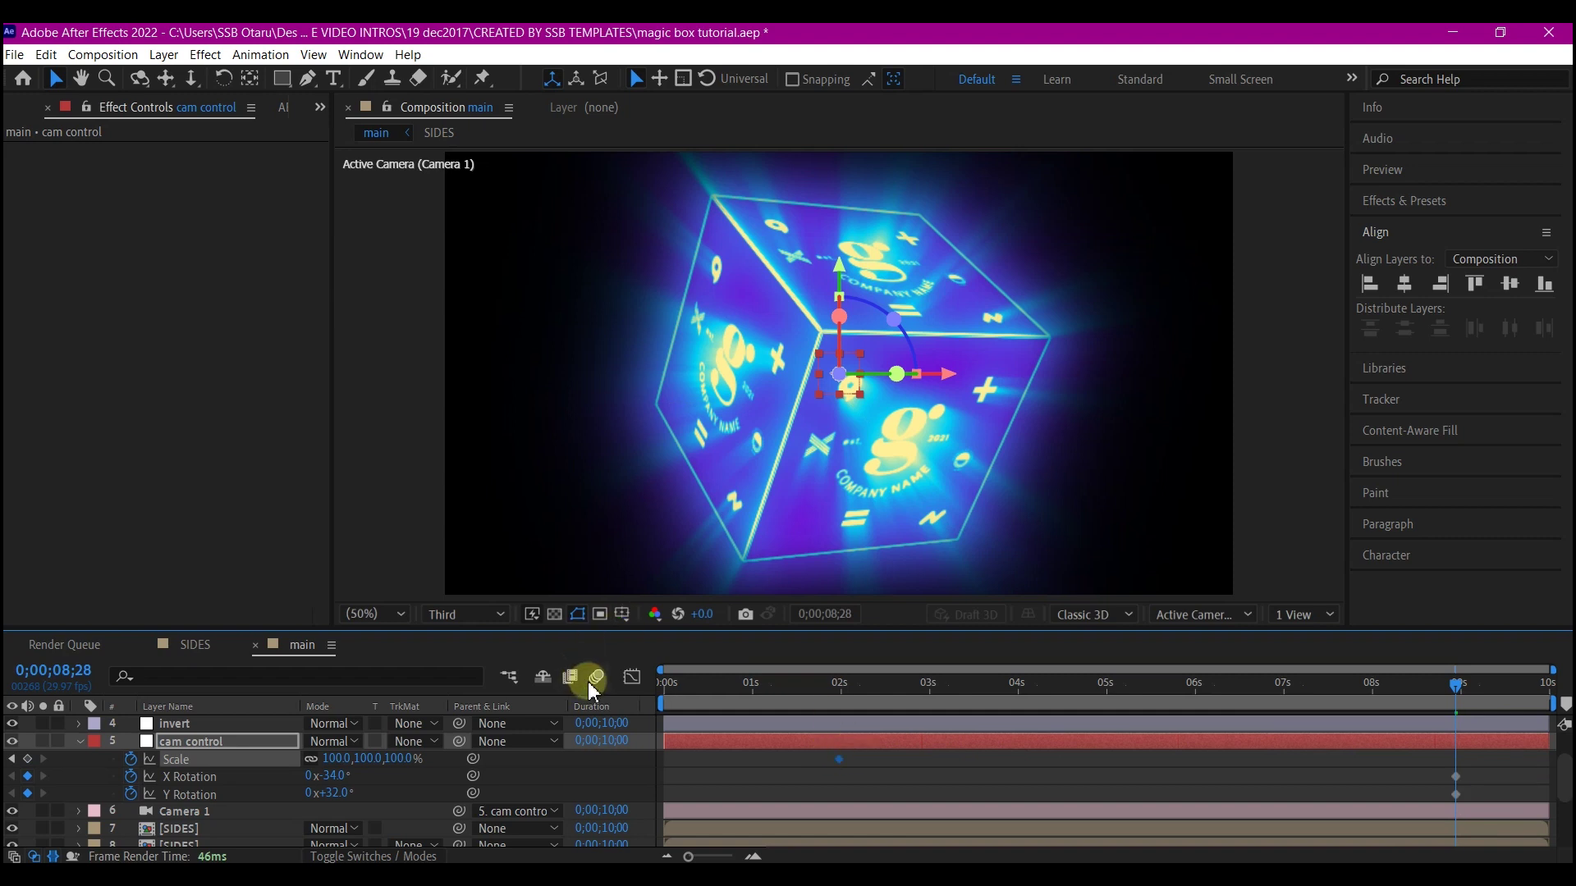
At 0s, keyframe X Rotation 1x+326°, Y Rotation 1x+32° and Scale 193%.
click(696, 679)
click(663, 685)
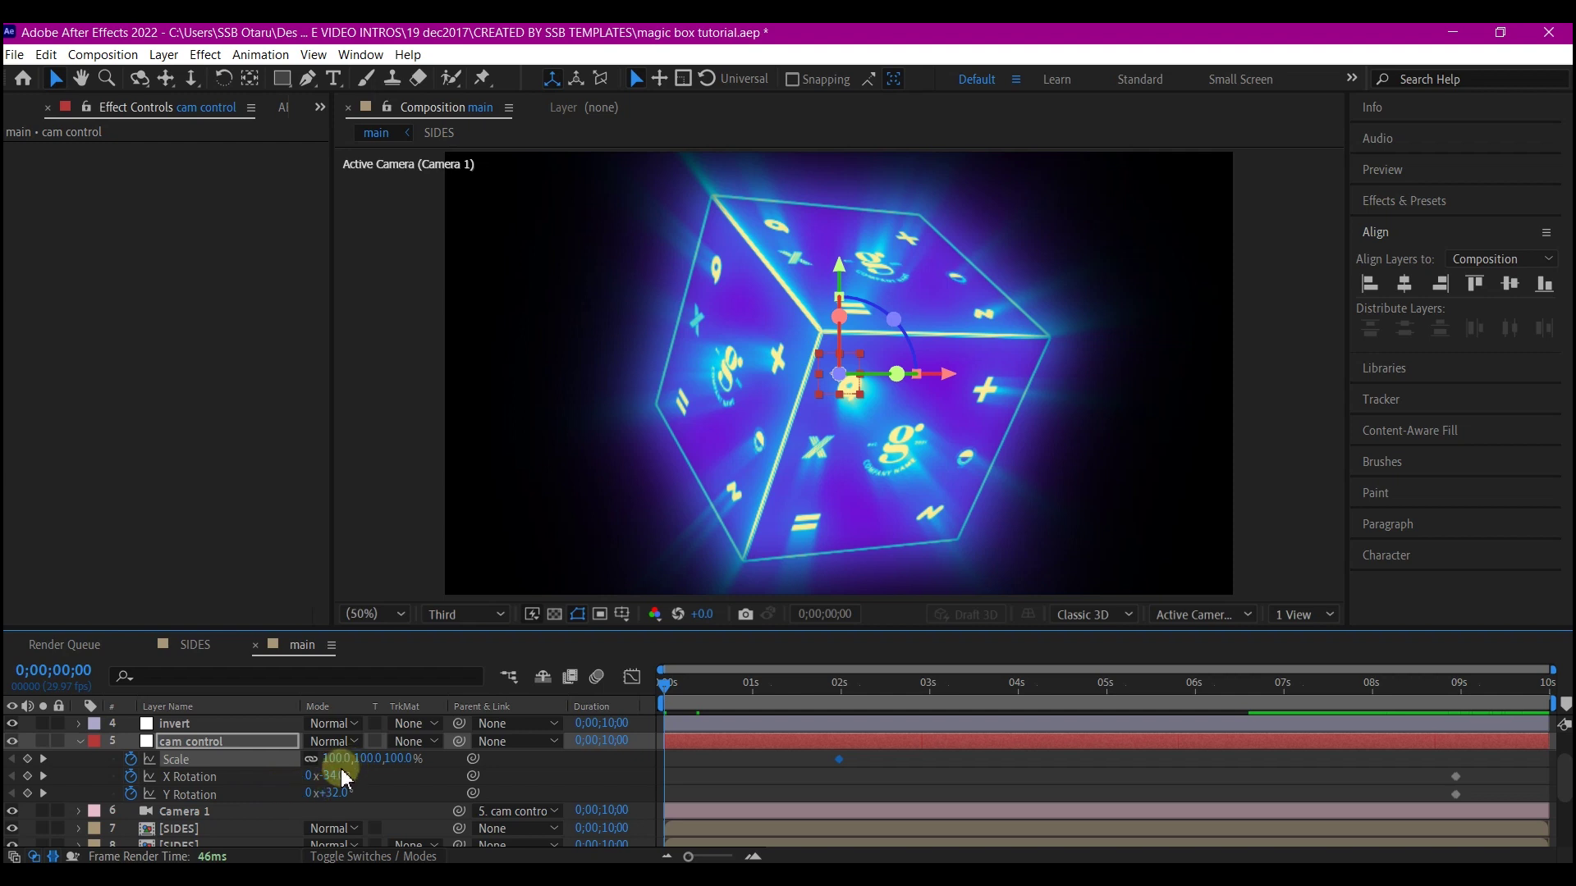
drag(256, 780, 310, 779)
click(311, 776)
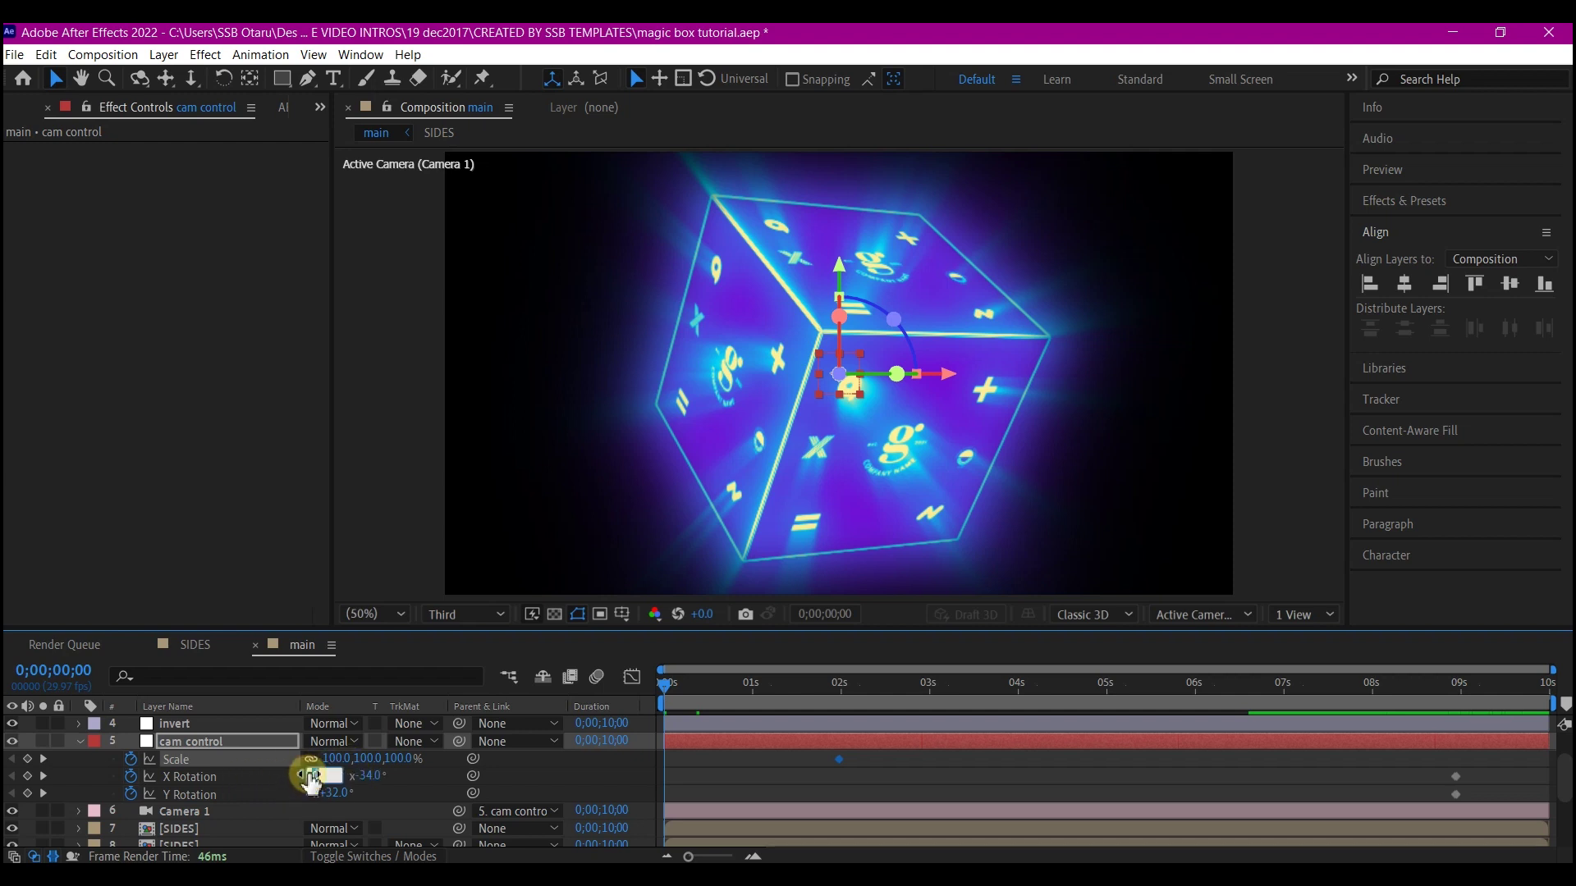
key(Tab)
key(Tab)
text(1)
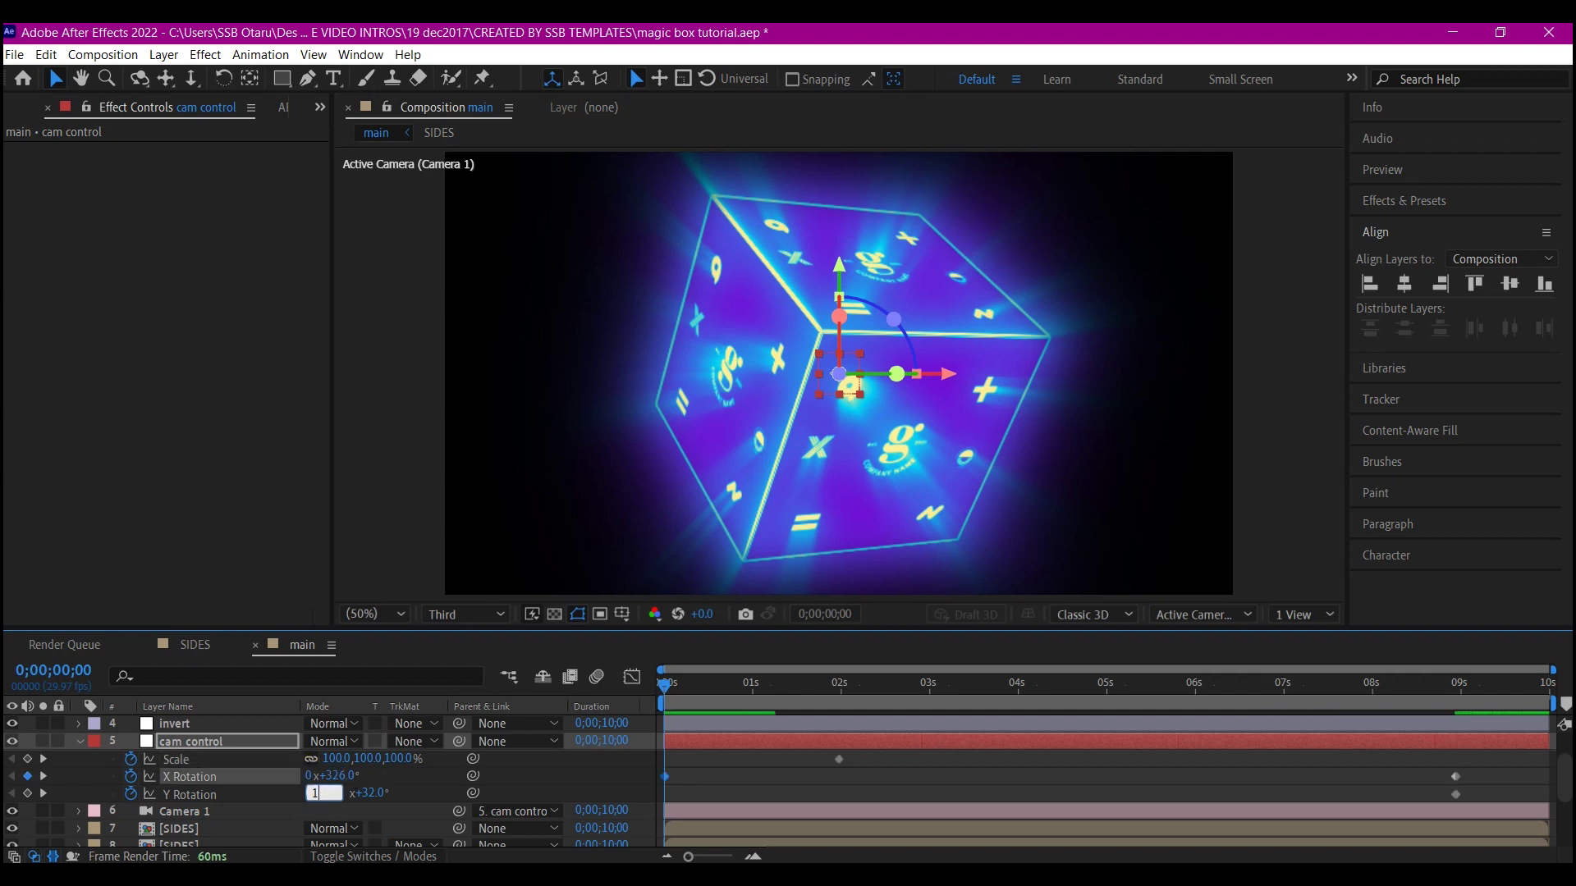
click(246, 797)
click(309, 776)
text(1)
key(Return)
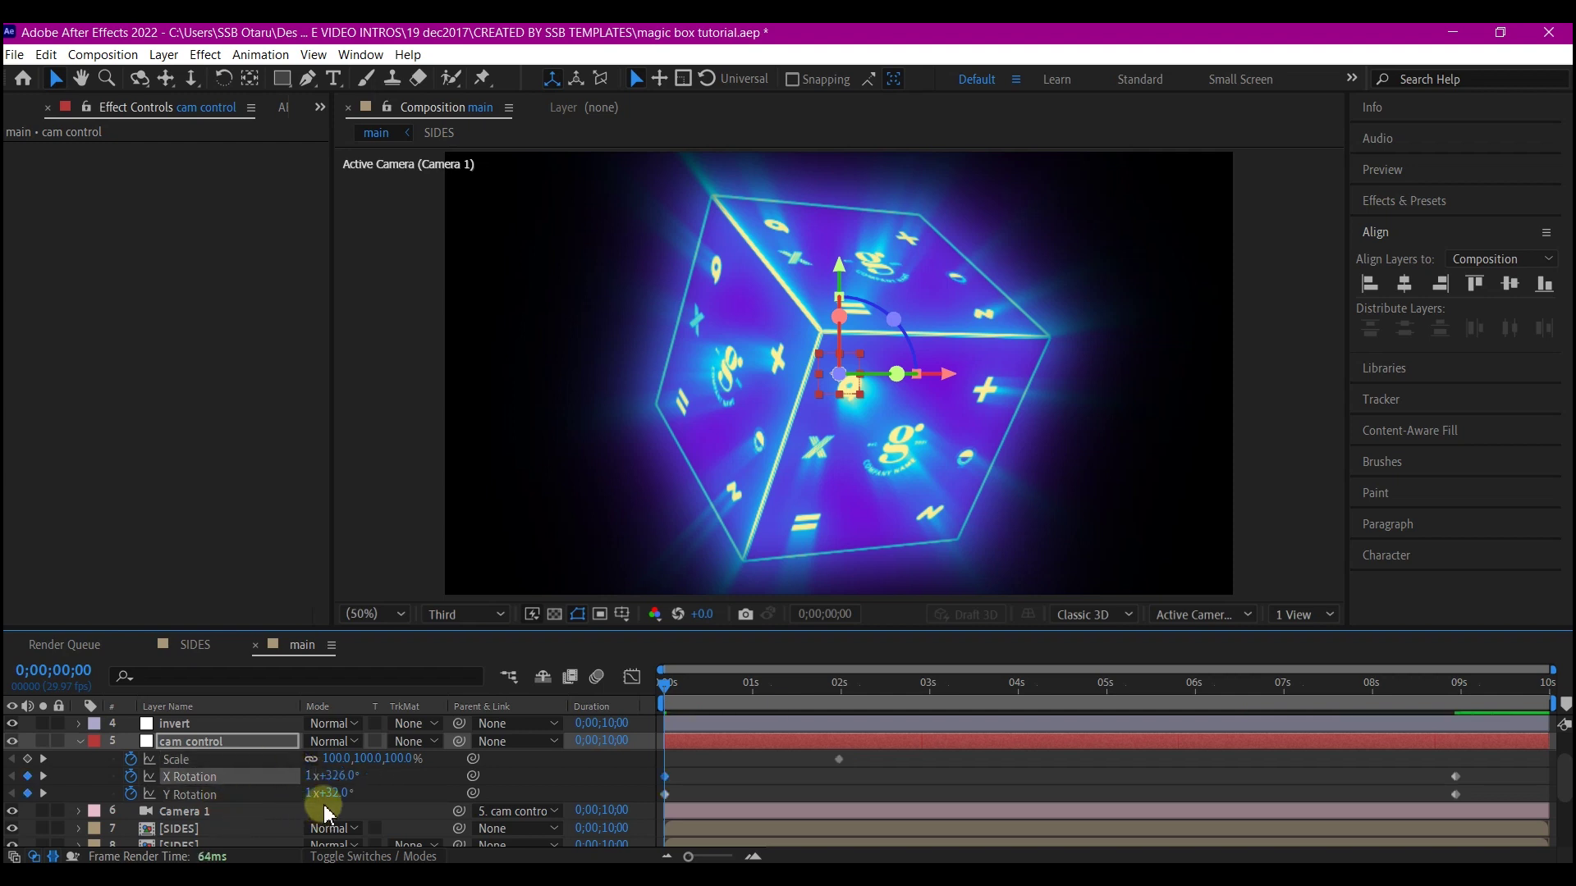
click(335, 759)
drag(335, 759, 428, 754)
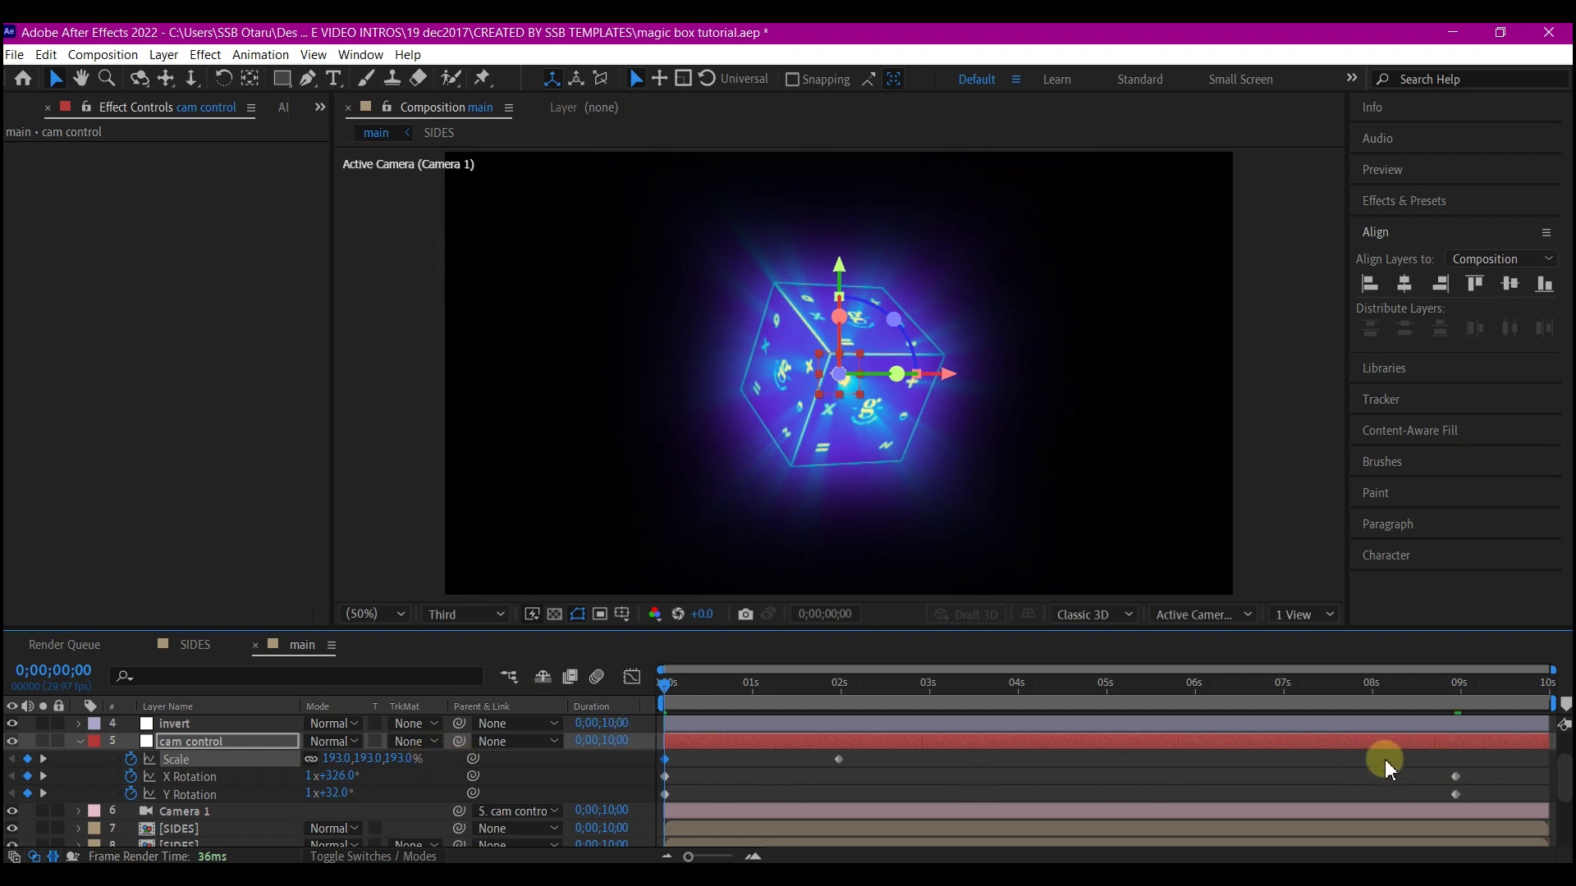
Apply Easy Ease to all of cam control's keyframes.
drag(1490, 766, 628, 825)
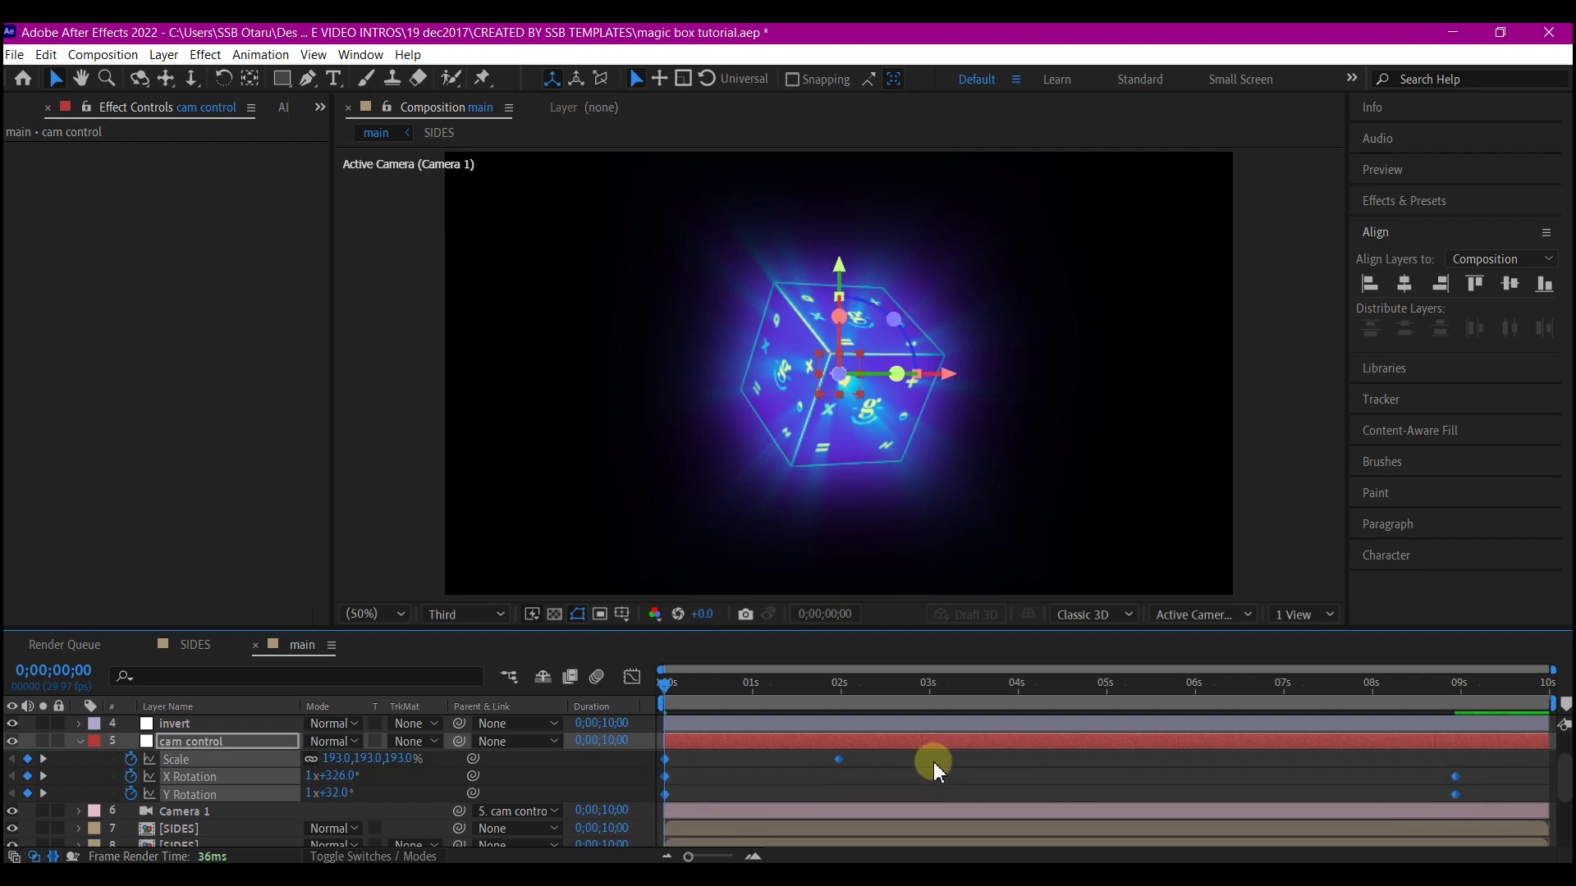
key(F9)
click(883, 766)
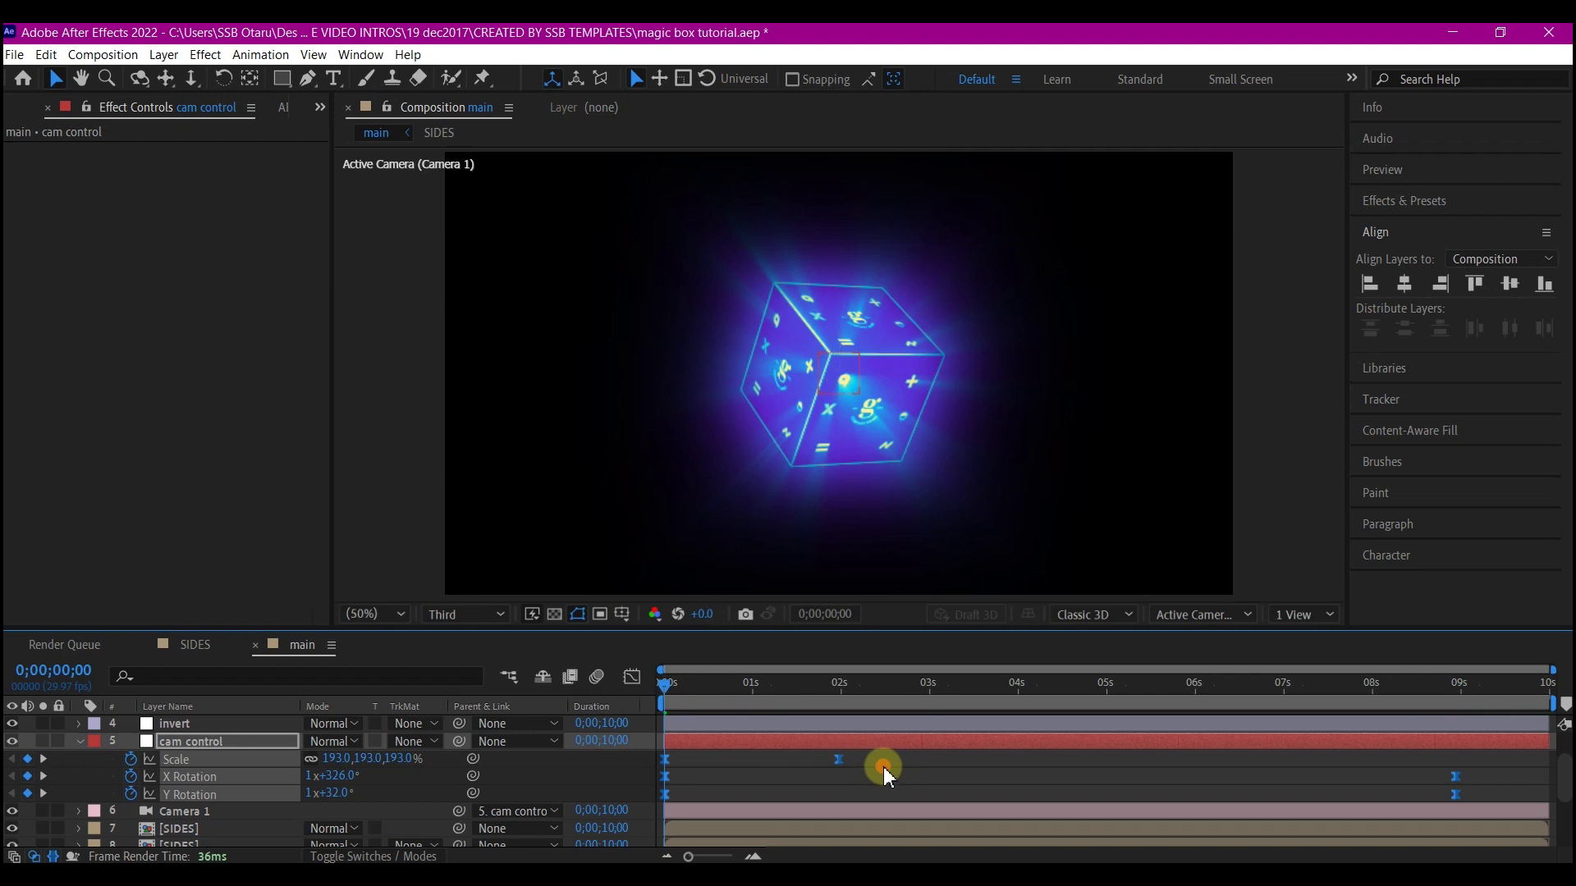
Raise the 2-second Scale keyframe's ease influence to 100%, then preview the intro.
click(841, 762)
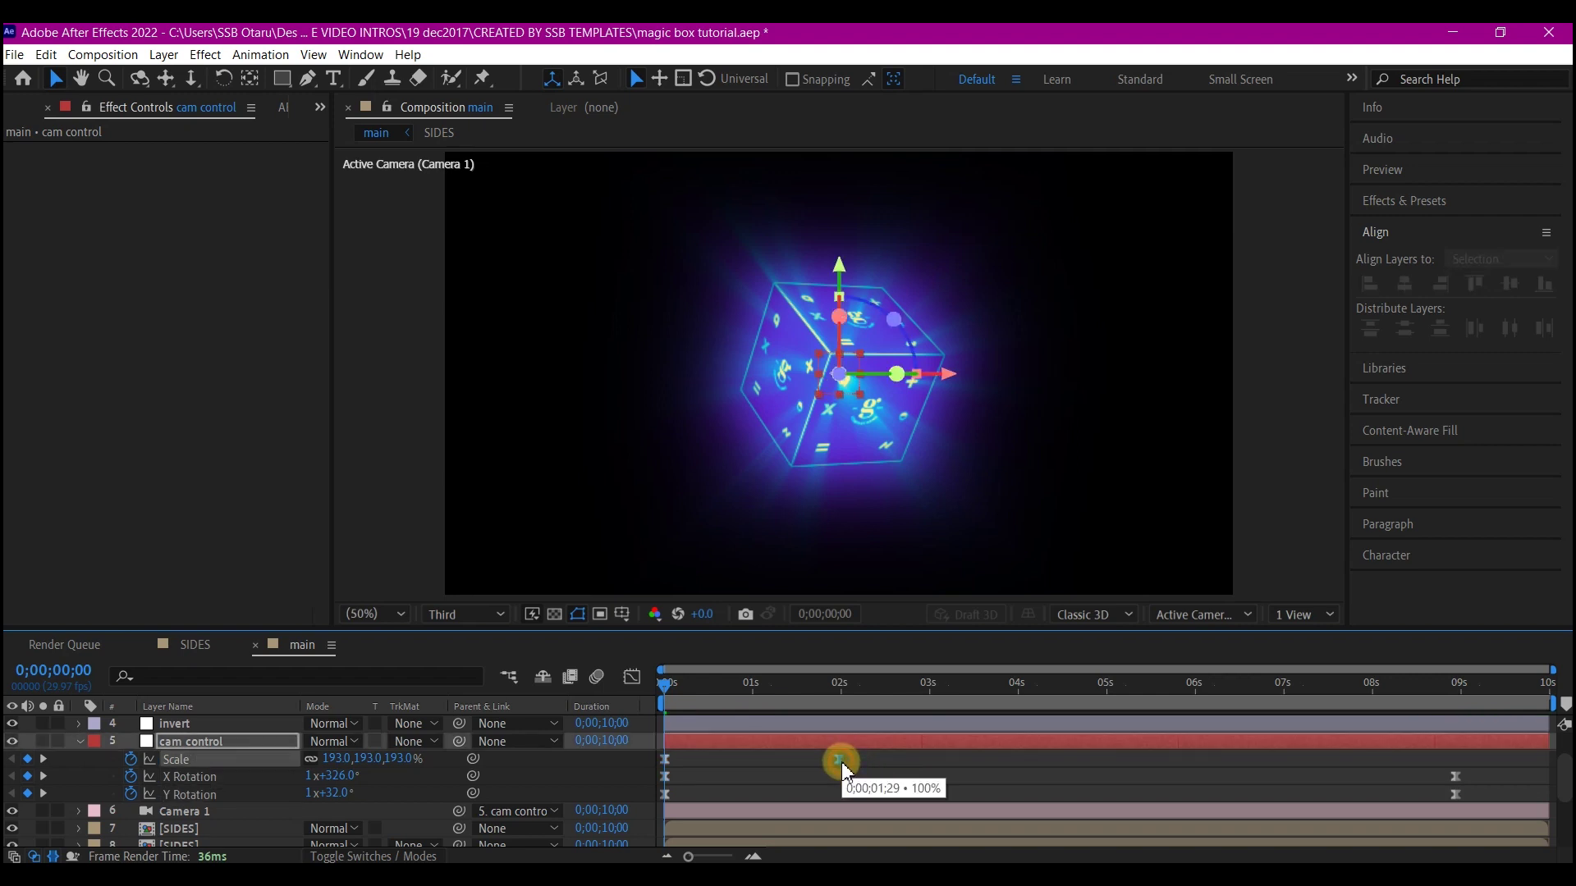
click(631, 676)
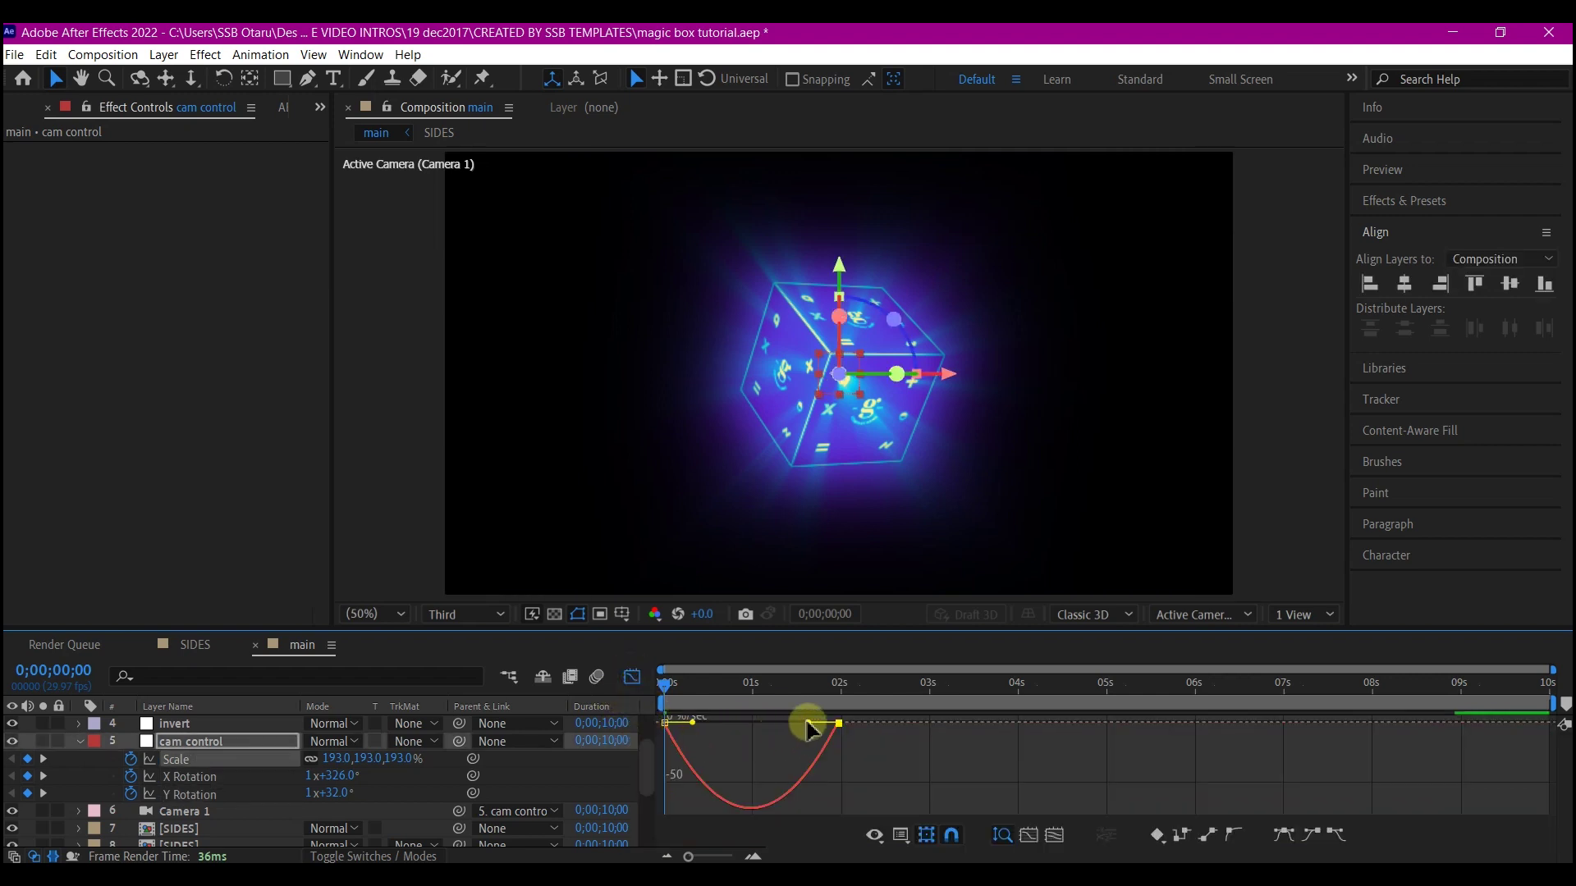
drag(809, 727, 747, 727)
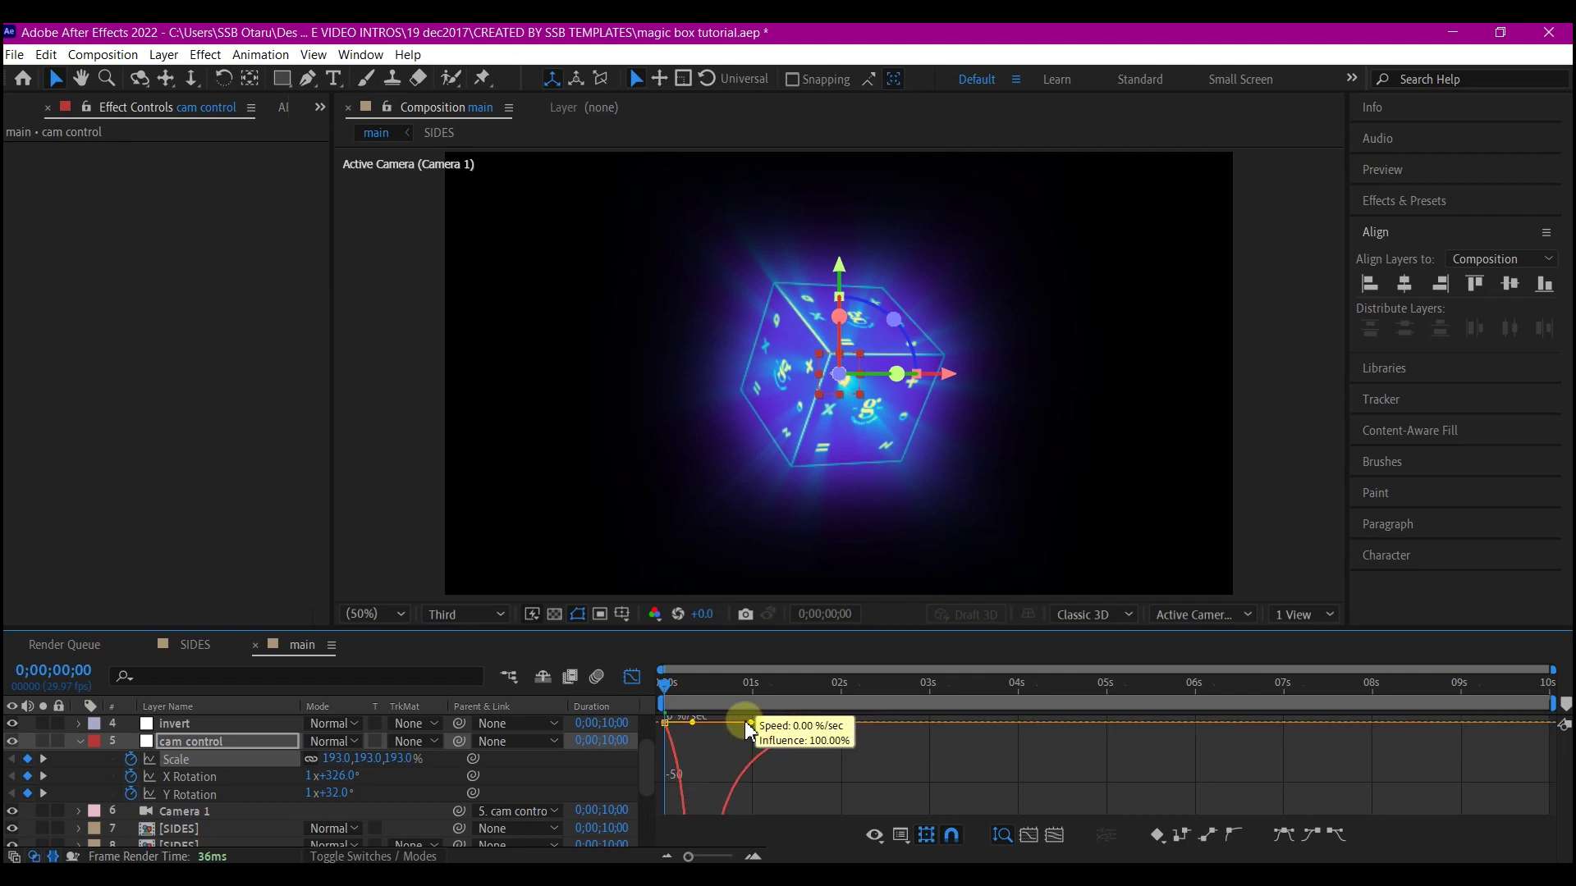
click(631, 676)
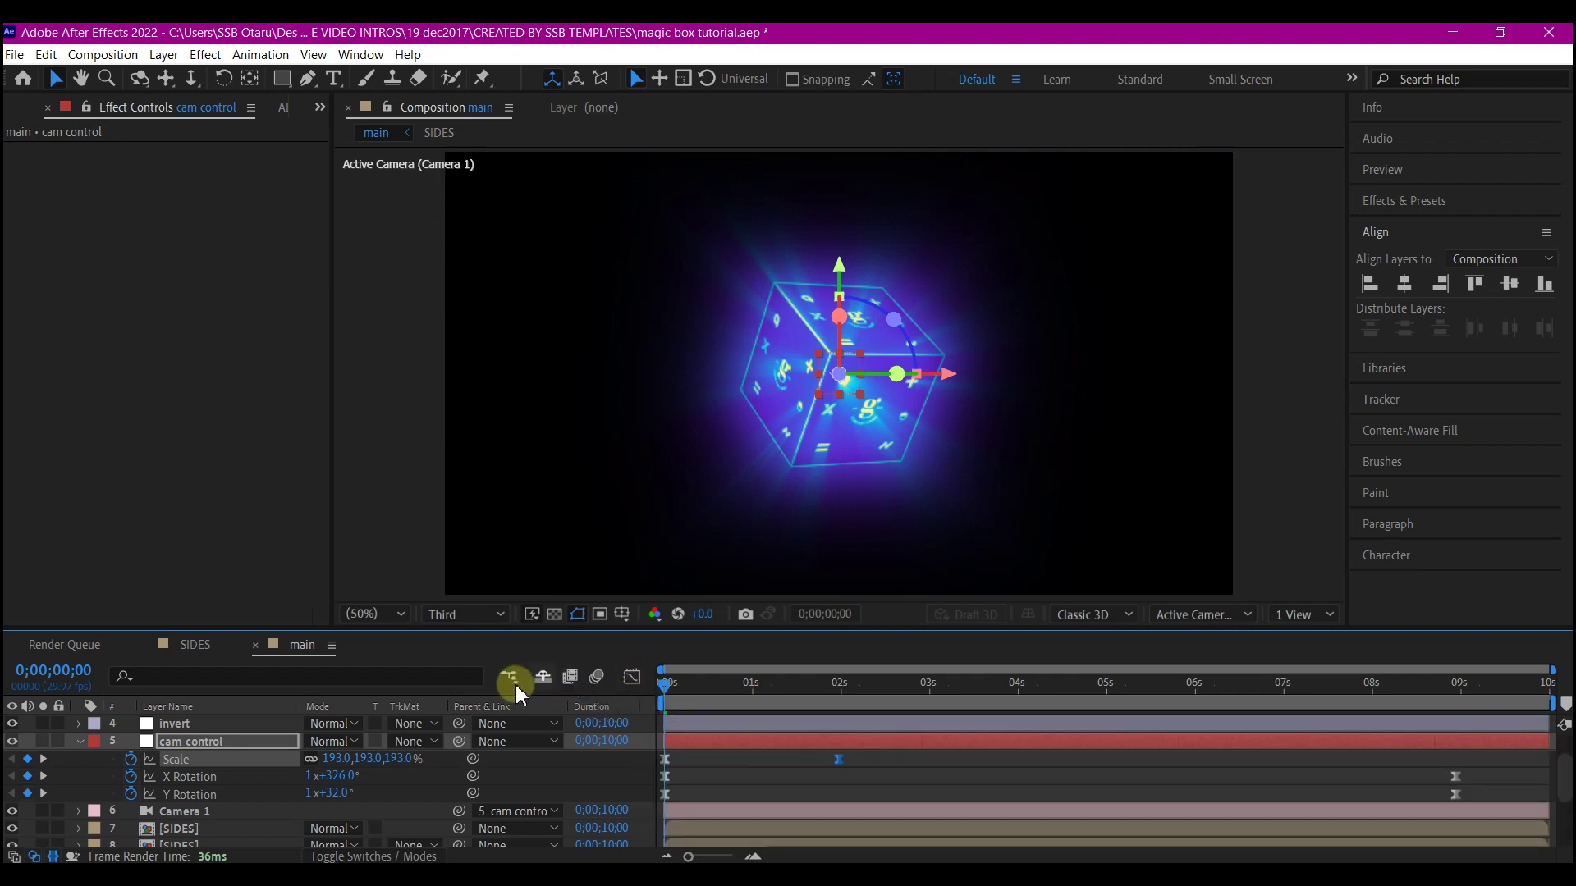
key(space)
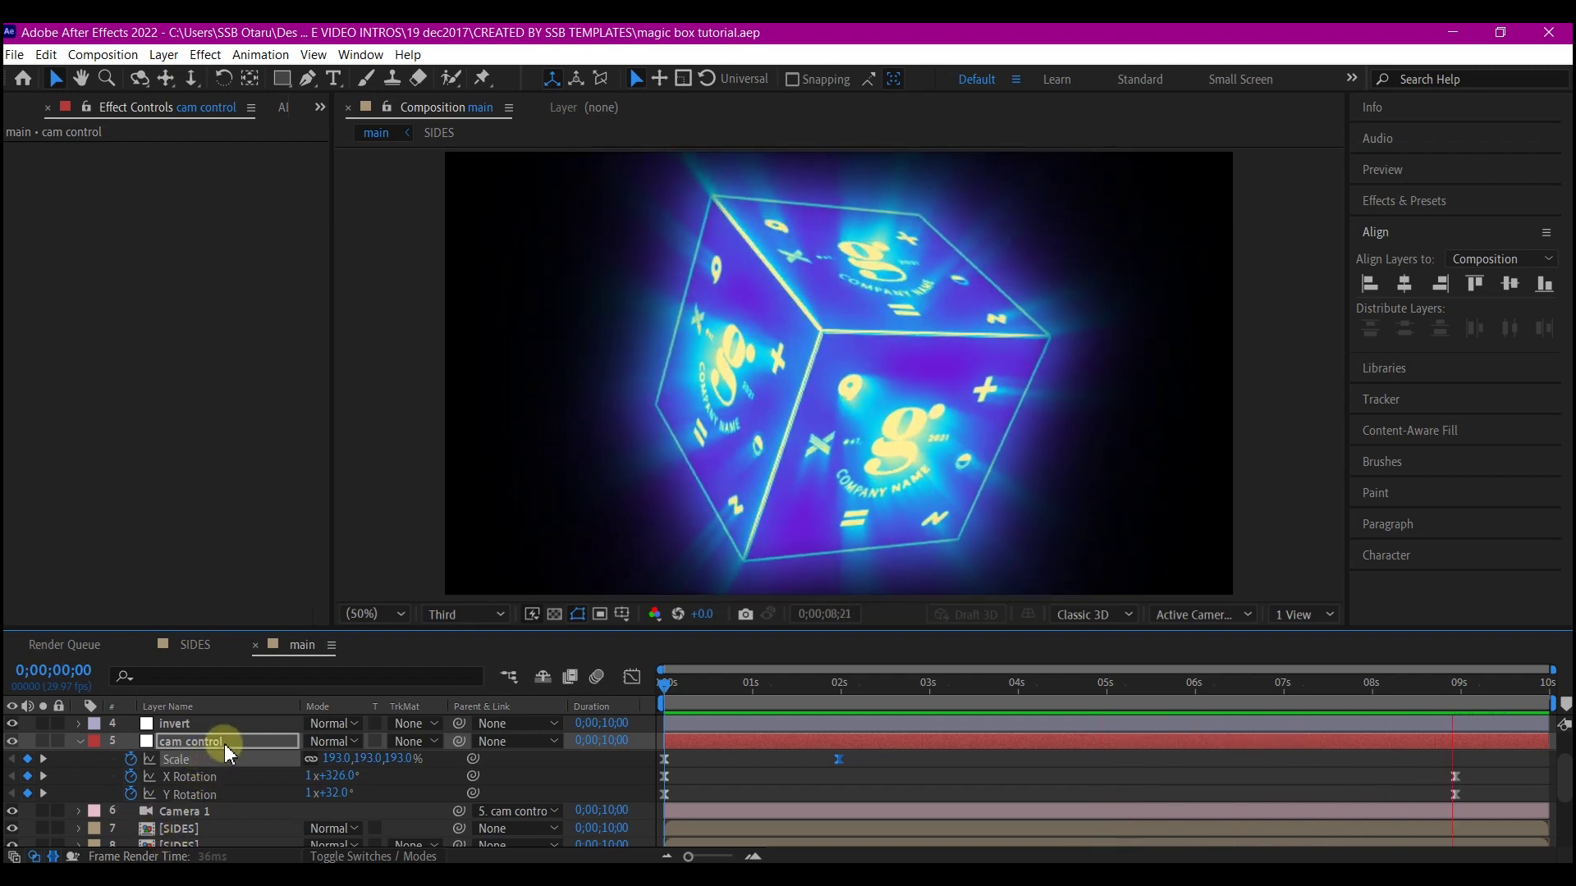
Add the expression wiggle(5,10,) to cam control's Position and return to frame 0.
key(space)
click(224, 743)
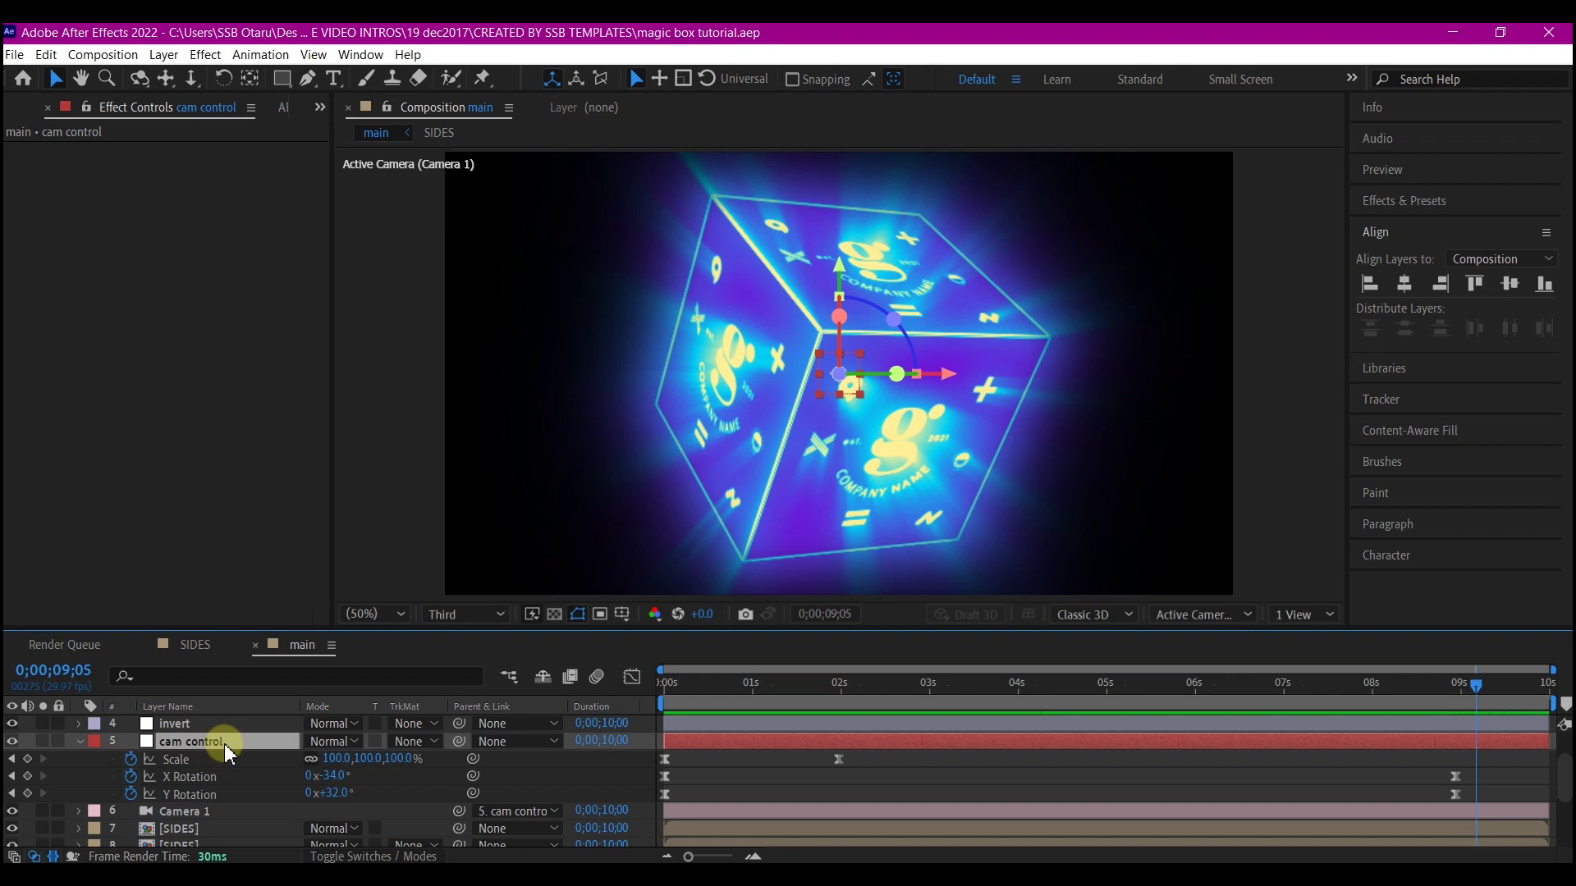
key(p)
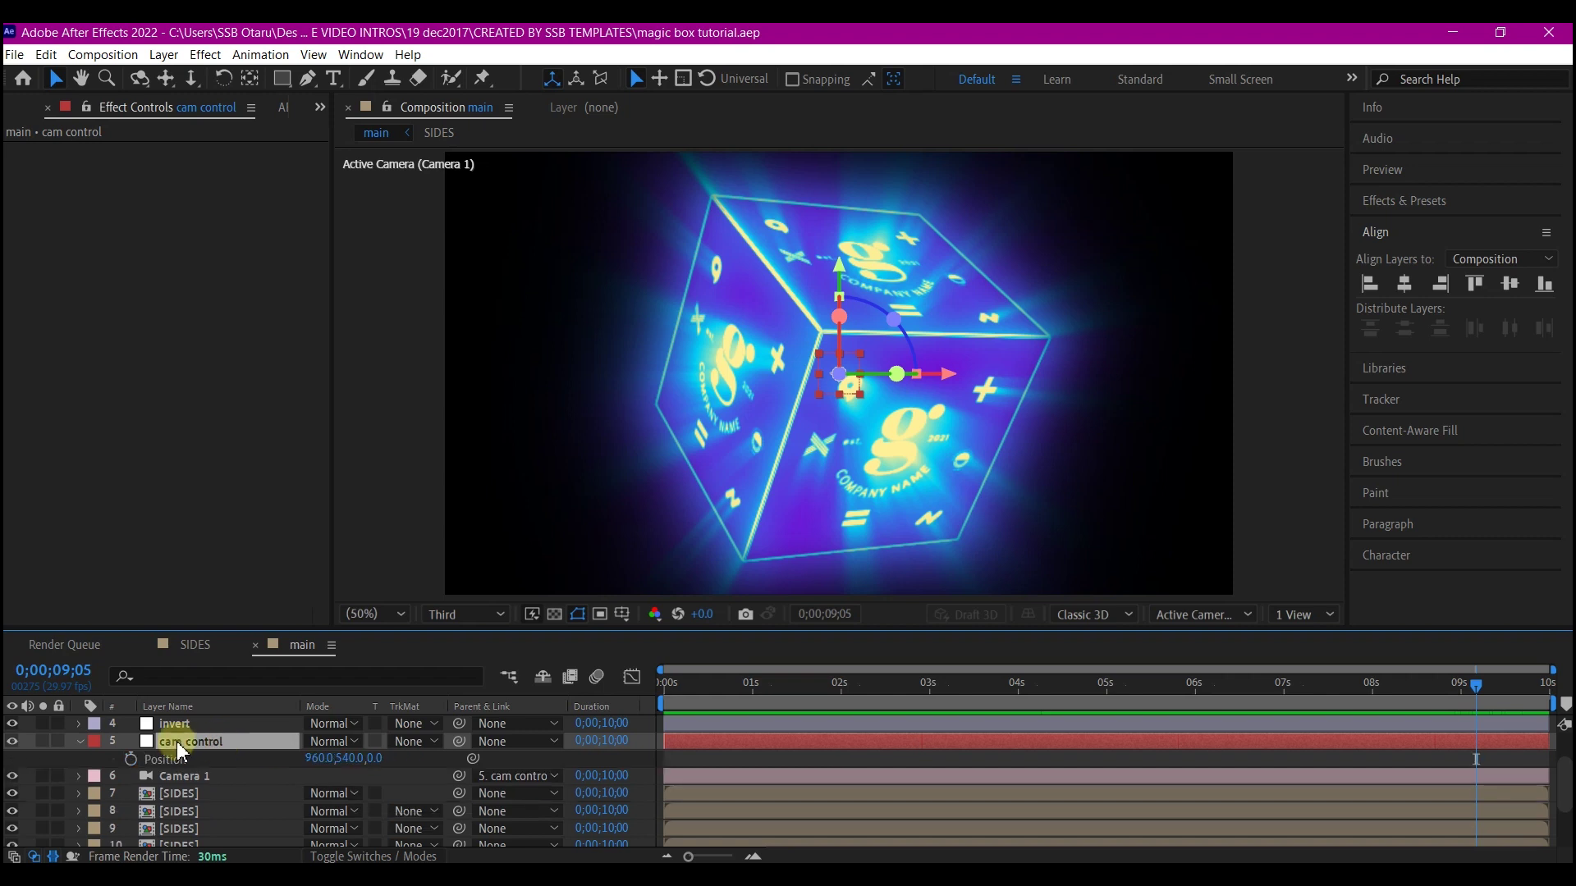
alt+click(132, 761)
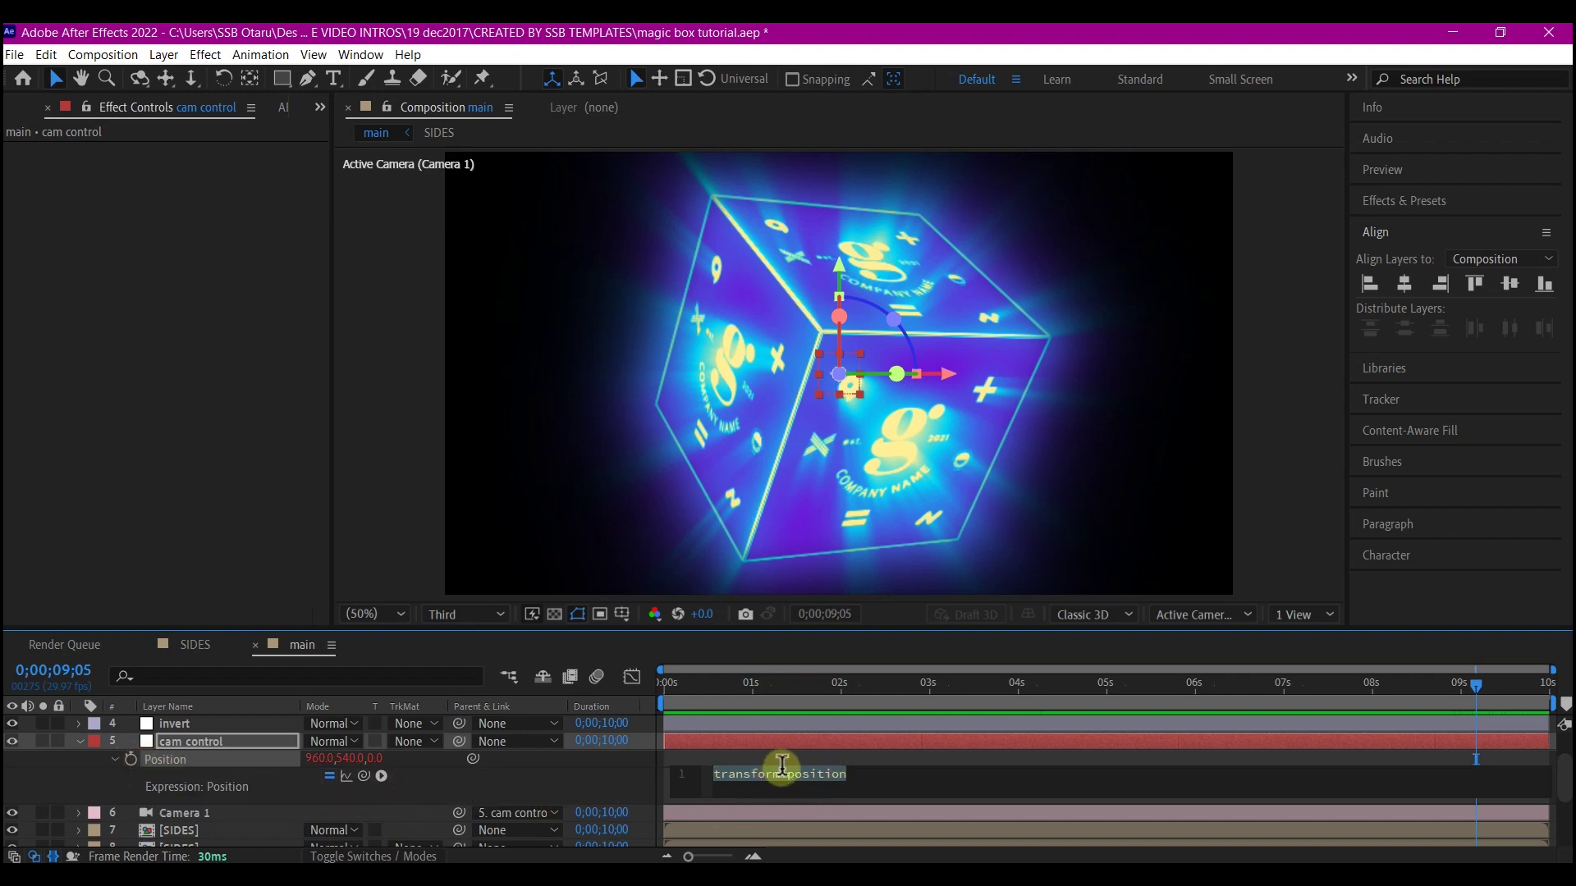
text(wiggle(5,10,))
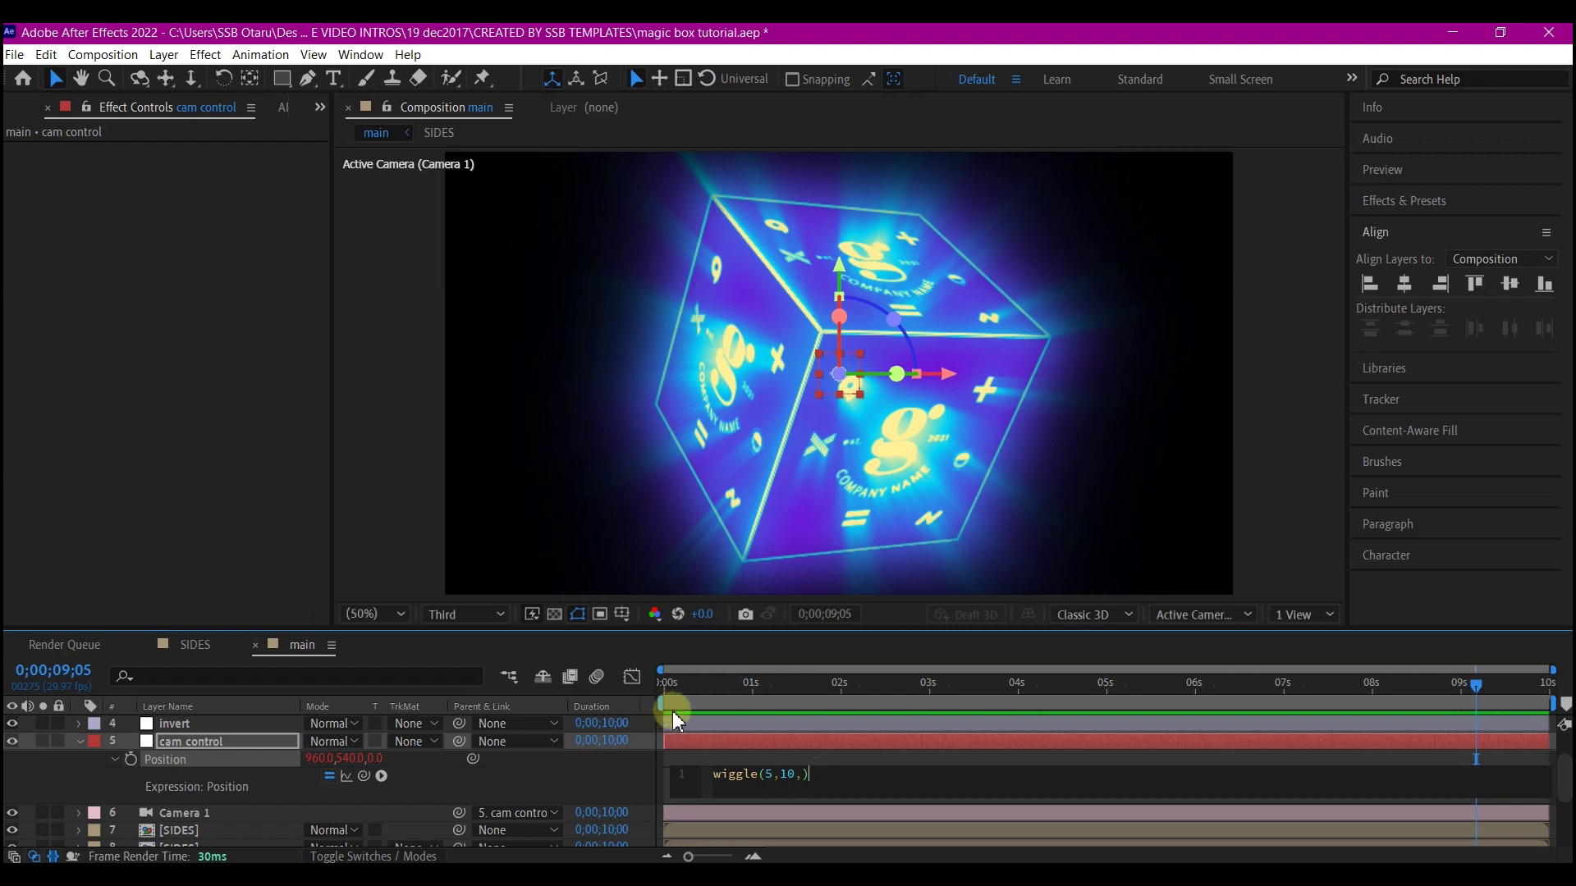
click(712, 684)
drag(687, 699, 608, 698)
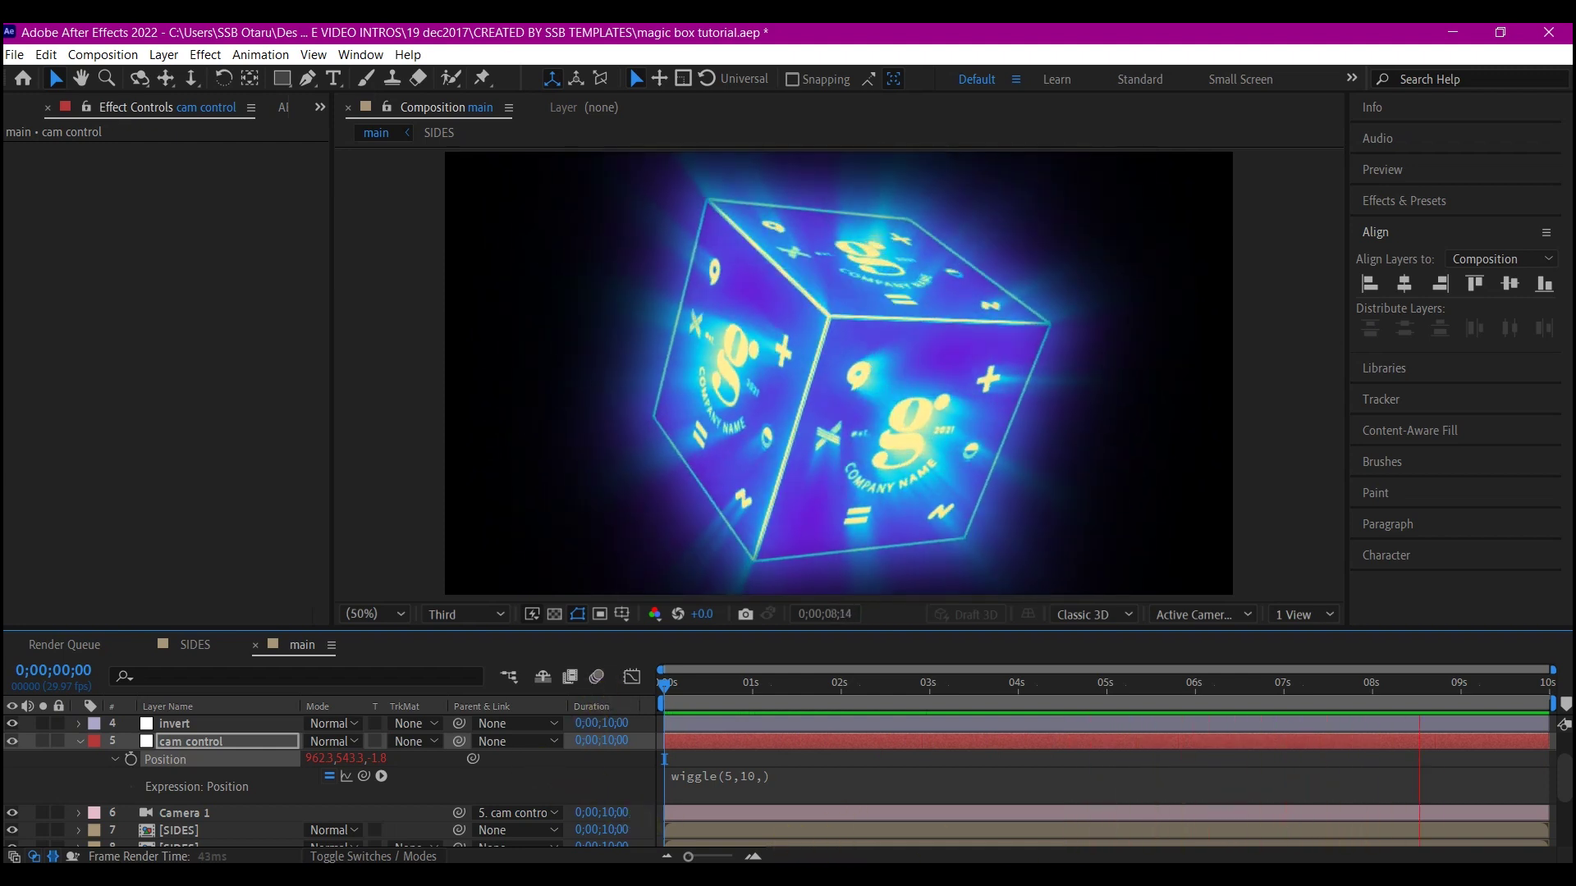
mouse_move(981, 871)
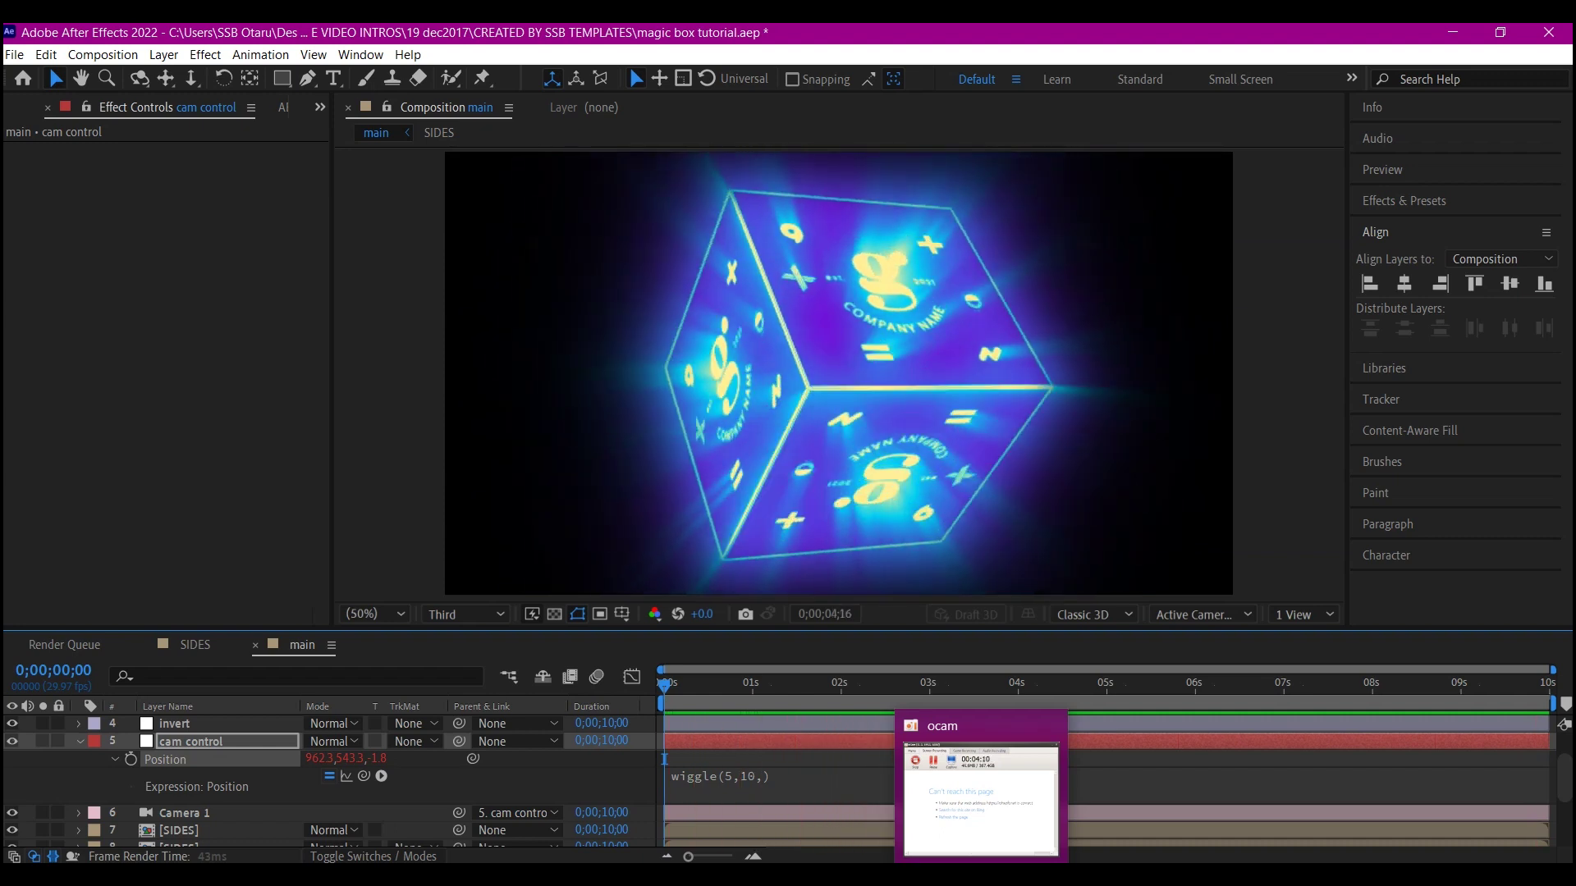
key(space)
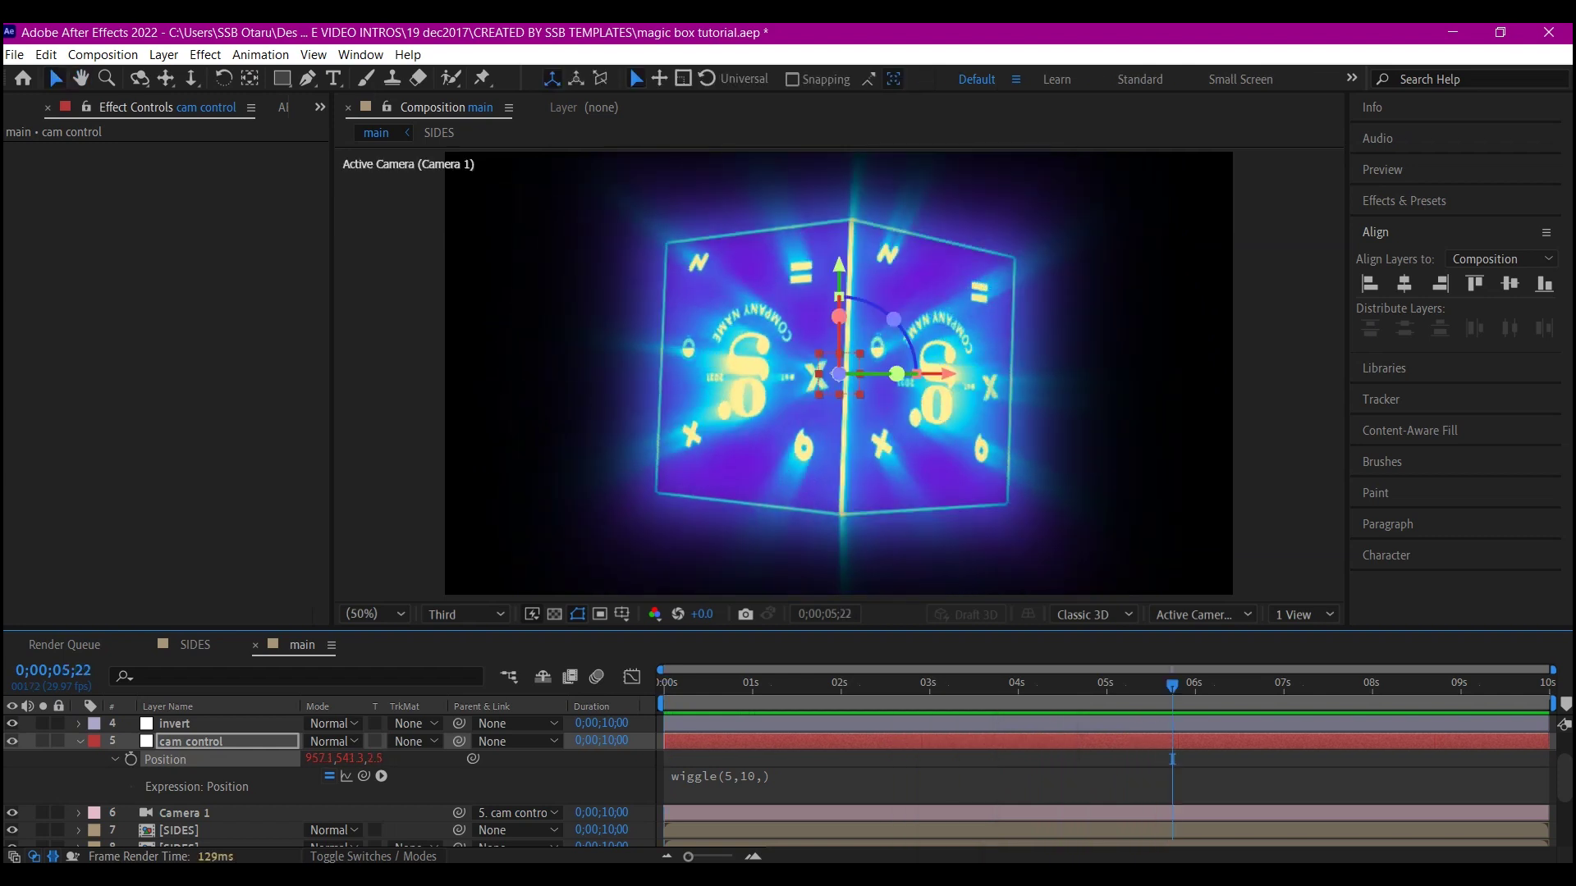